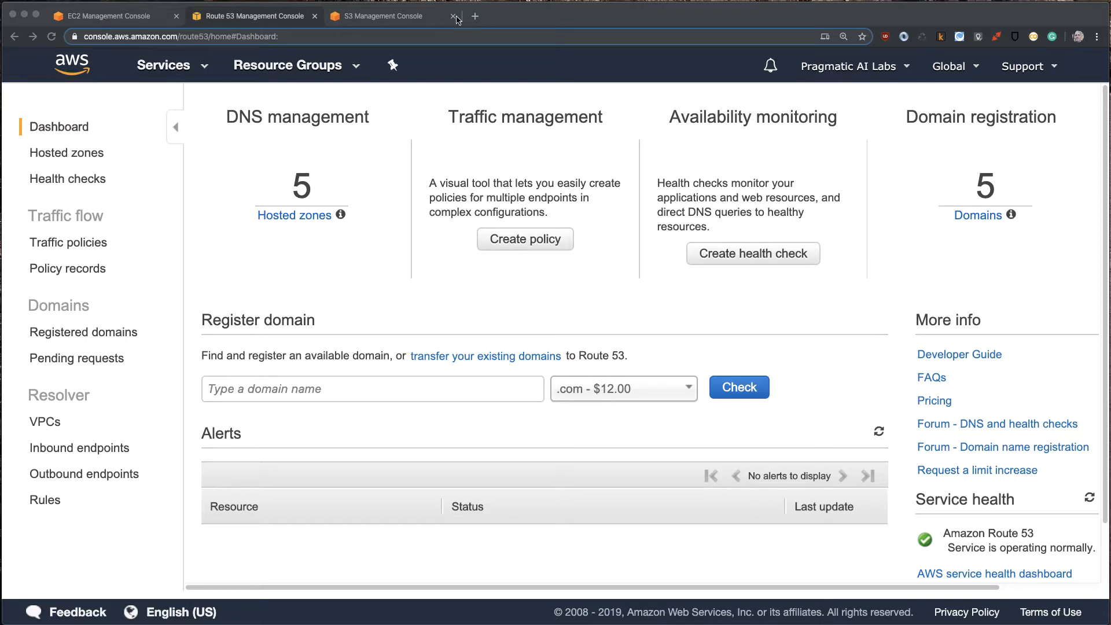
- Find the Cloud9 service by searching for "cloud" in the AWS Management Console, open it, and dismiss the root account notice
click(115, 16)
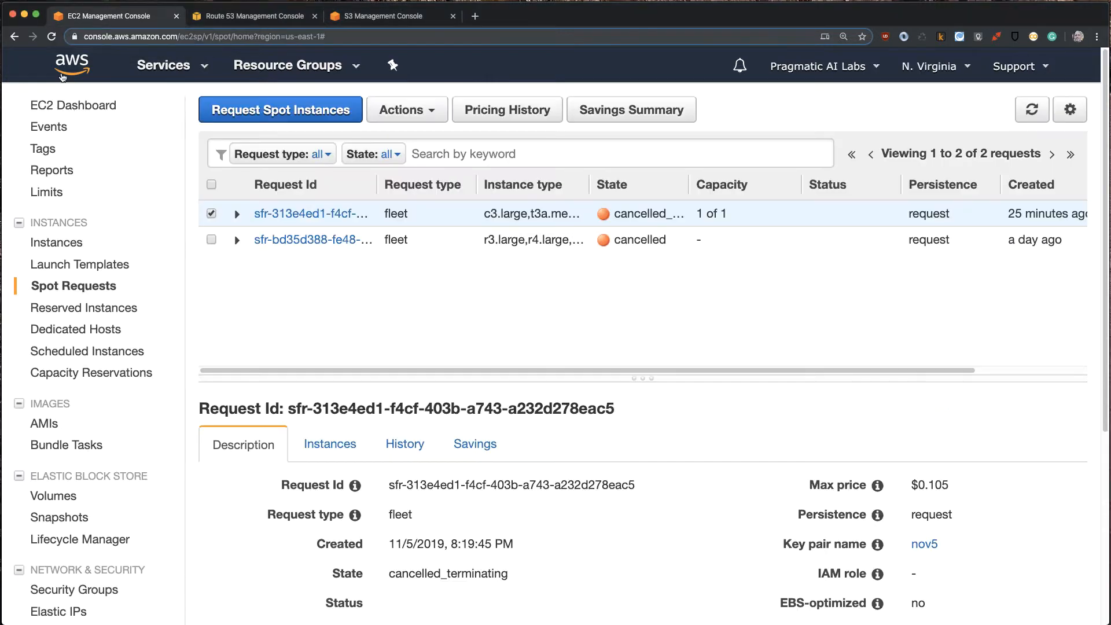
click(82, 79)
click(236, 315)
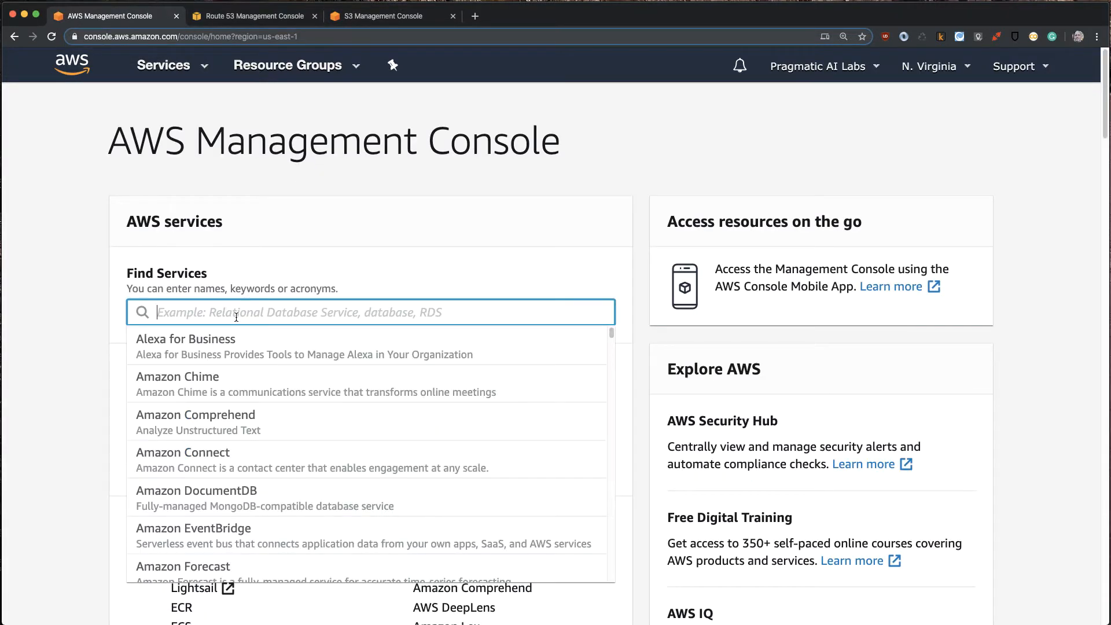
text(cloud)
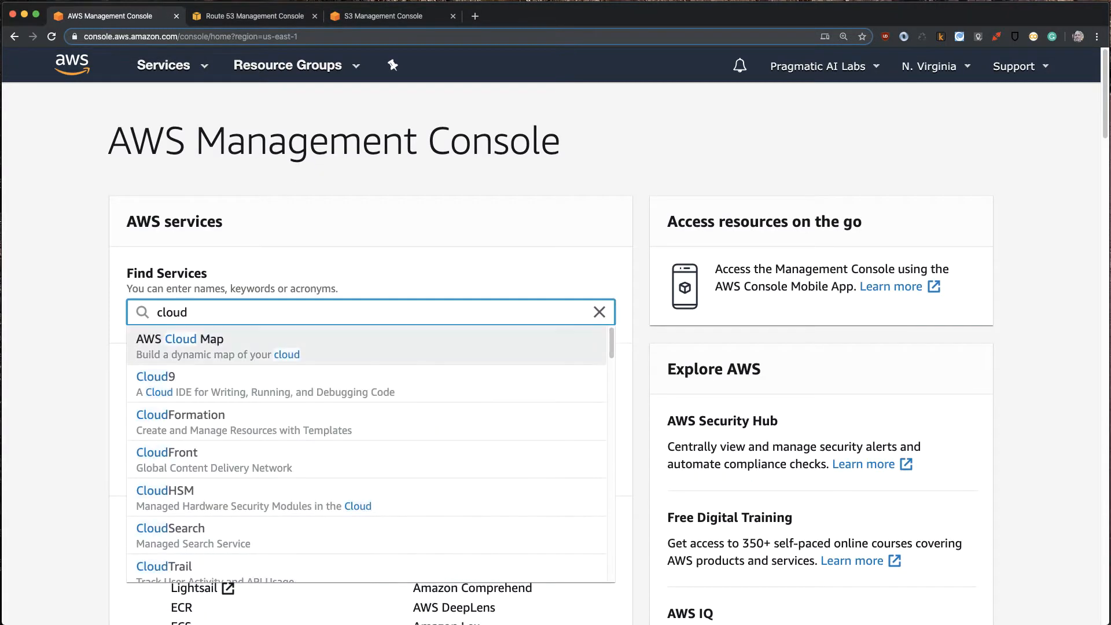
click(168, 380)
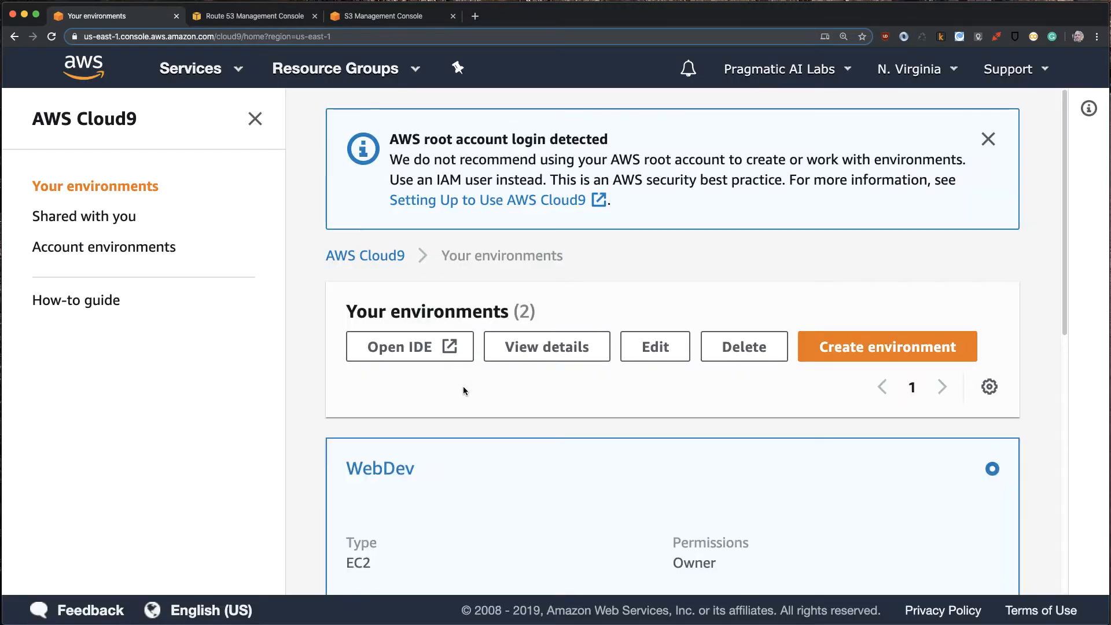
click(986, 140)
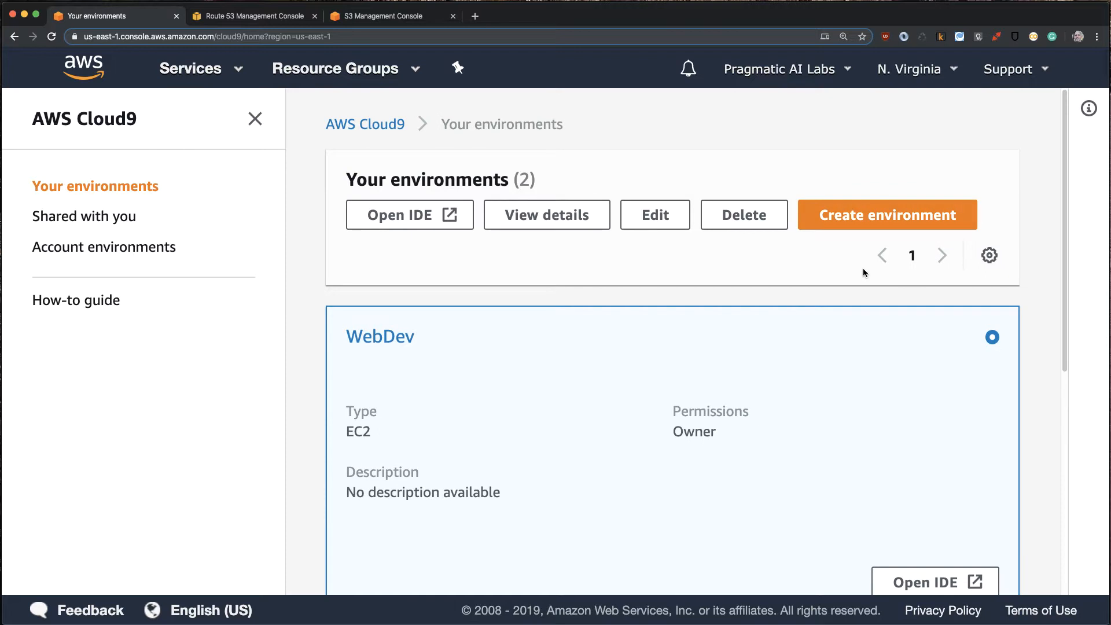
- Start a new Cloud9 environment named cloudwebdev with the description "an environment for building websites" and proceed to its settings
click(869, 221)
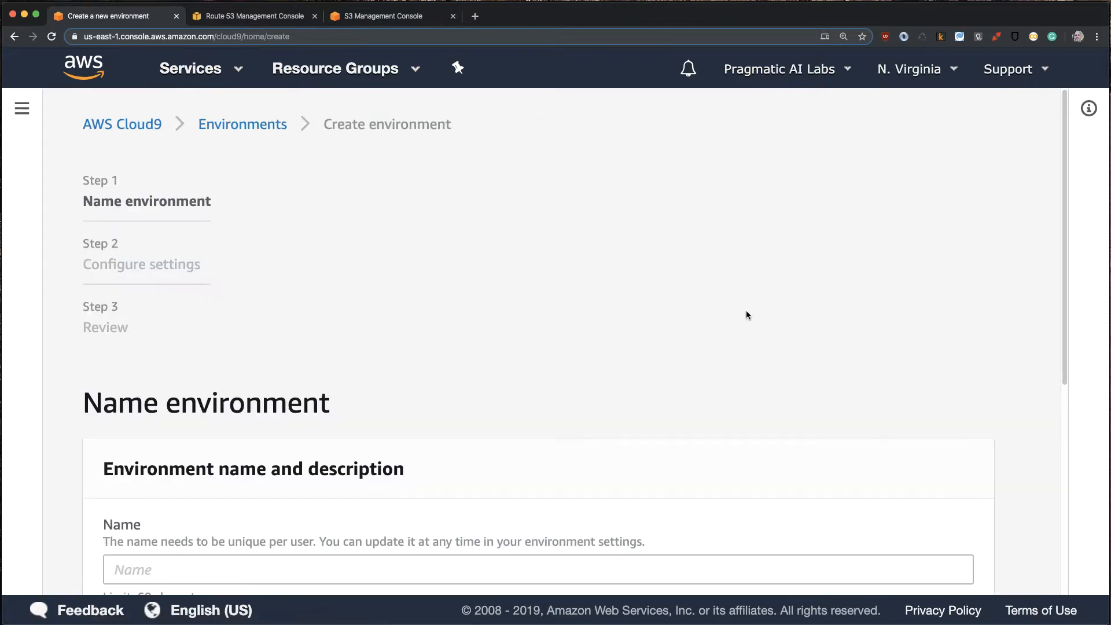
scroll(749, 324, down, 6)
click(174, 216)
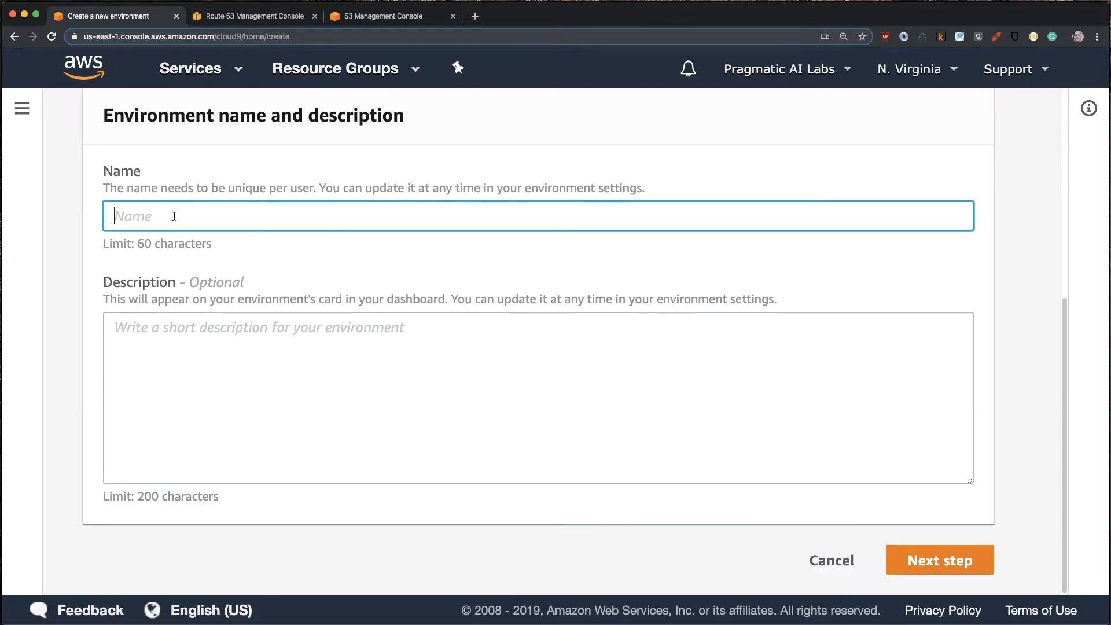
text(cloudwebdev)
key(Tab)
text(an en)
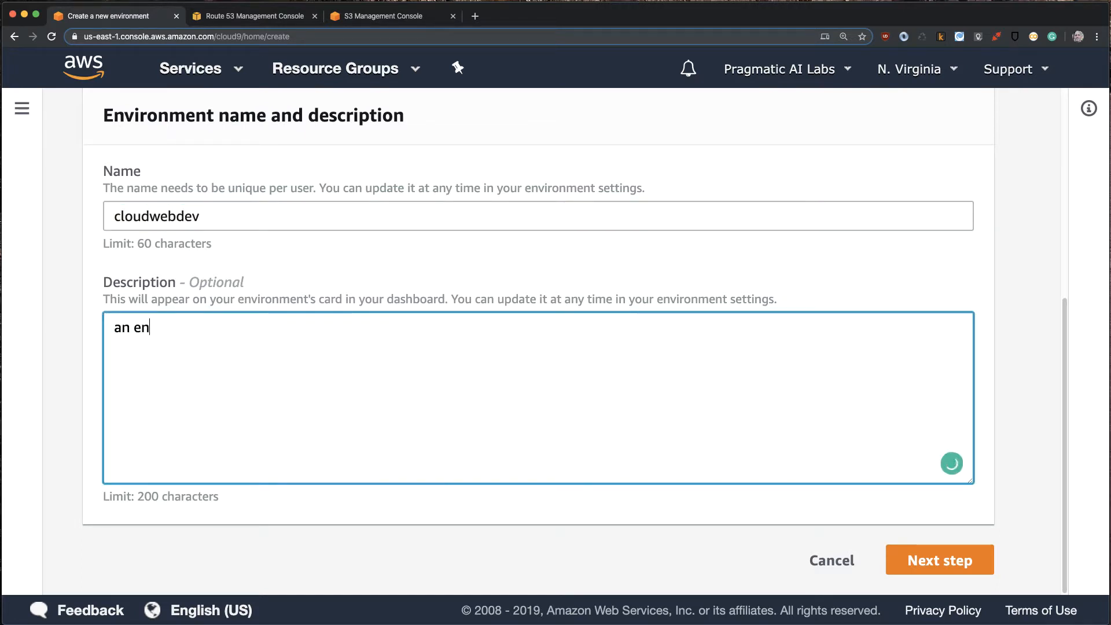
text(vironment for bu)
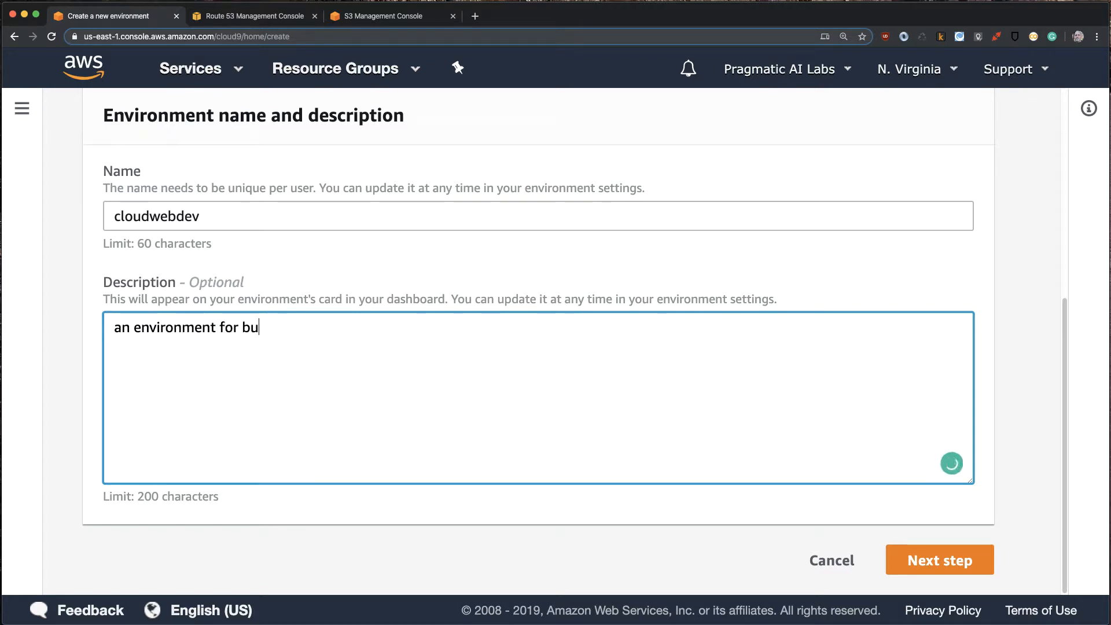
text(ilding websites)
click(954, 559)
- Choose m4.2xlarge as the environment's other instance type
scroll(428, 316, down, 2)
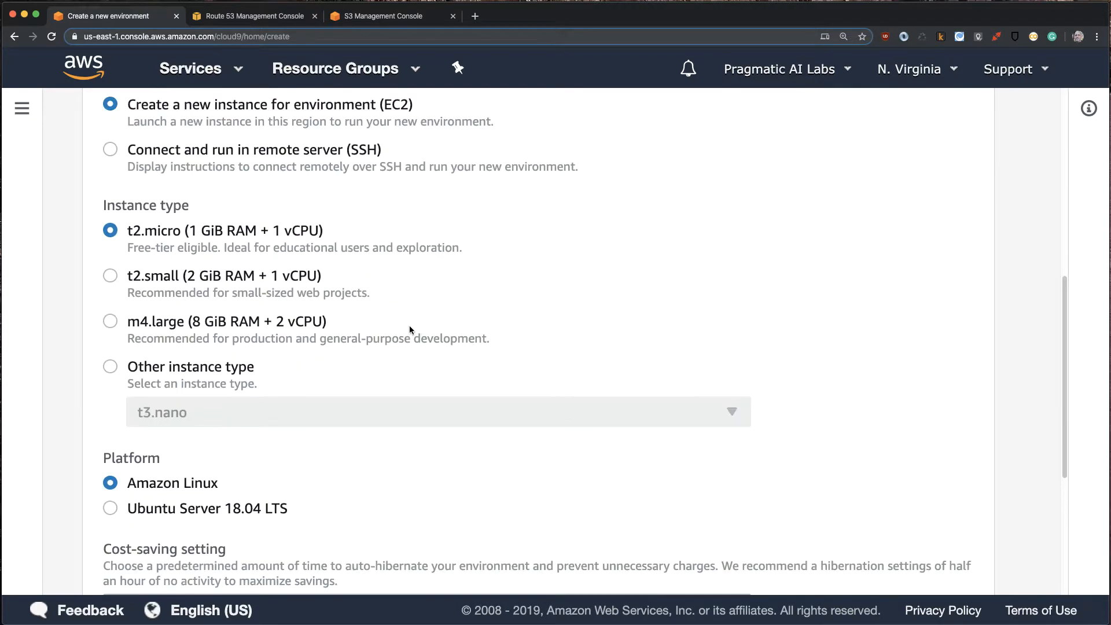
click(111, 367)
click(176, 412)
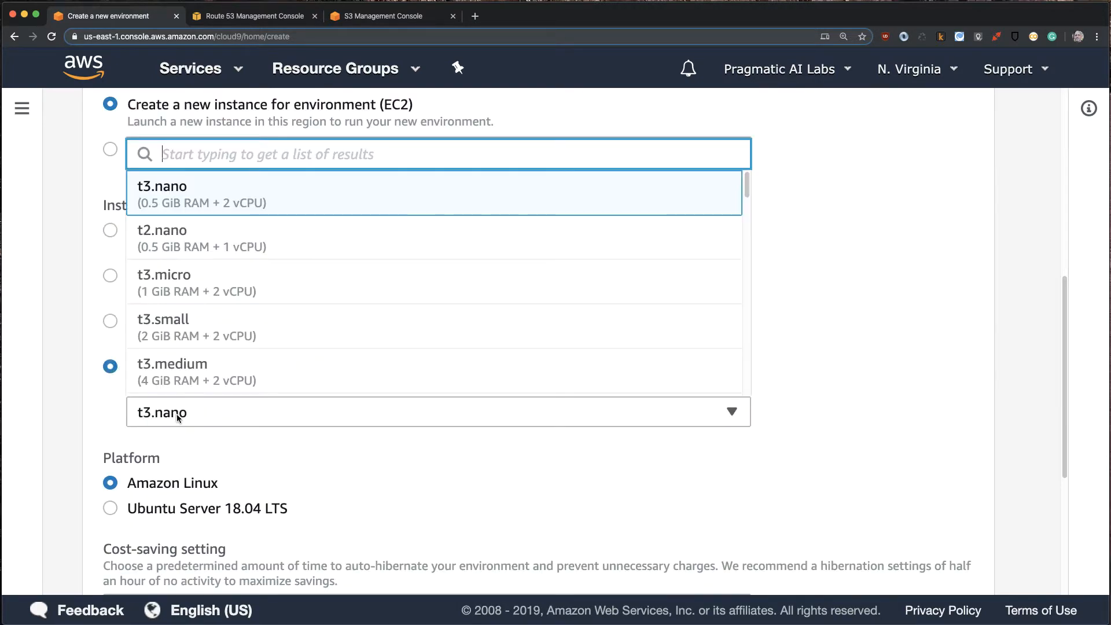
scroll(296, 347, down, 5)
scroll(299, 344, down, 4)
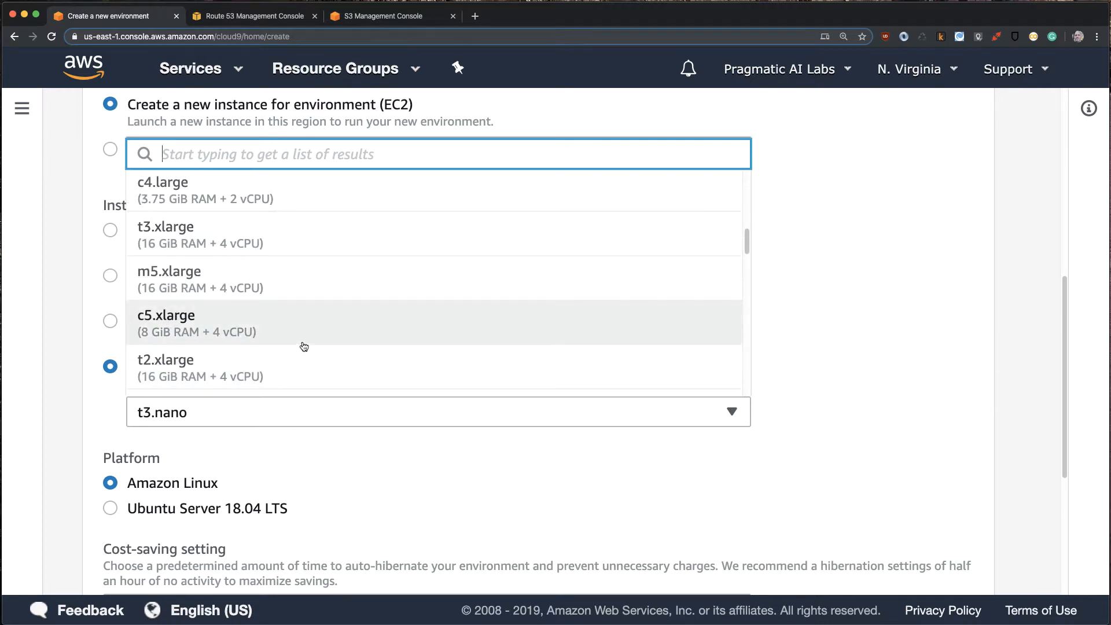
scroll(303, 346, down, 2)
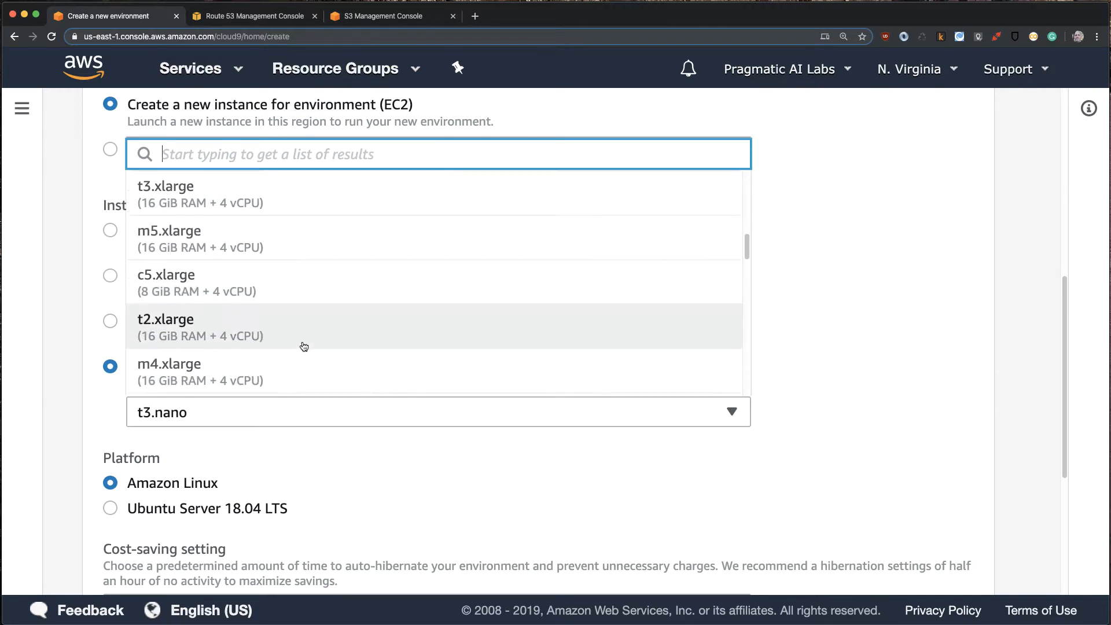
scroll(280, 268, down, 4)
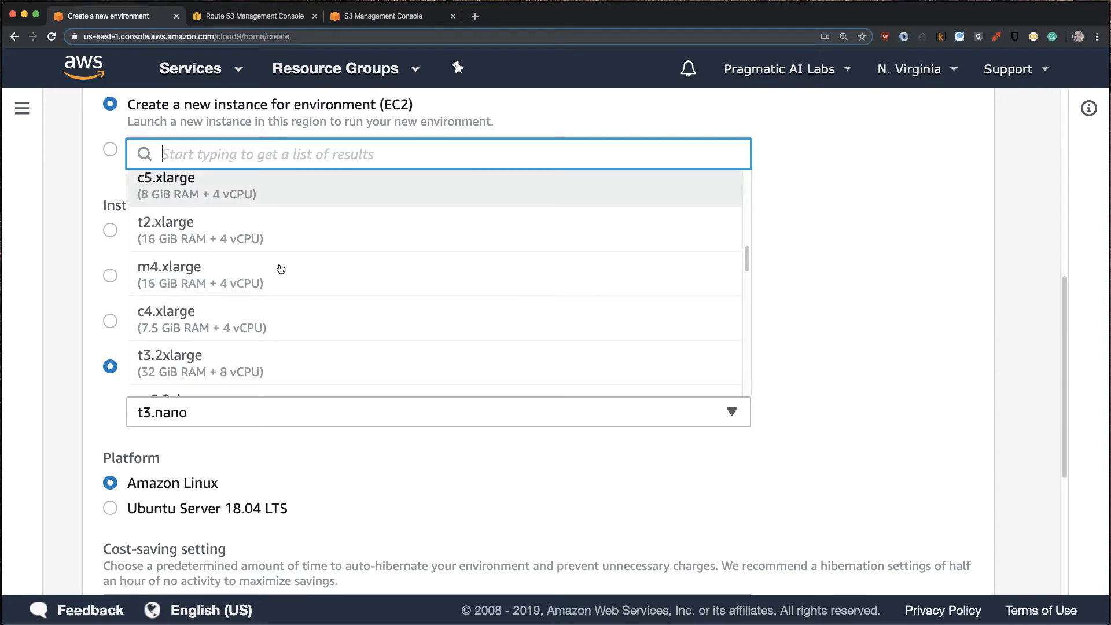
scroll(206, 357, down, 2)
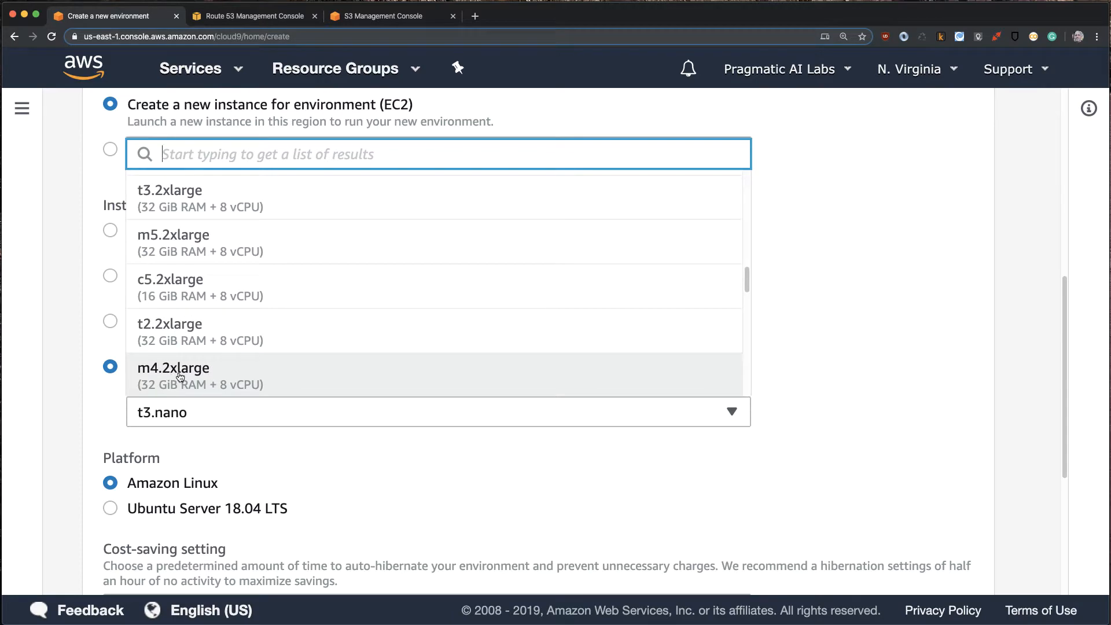
click(180, 376)
- Keep Amazon Linux and the default 30-minute hibernation, review the settings, and create the environment
scroll(762, 439, down, 5)
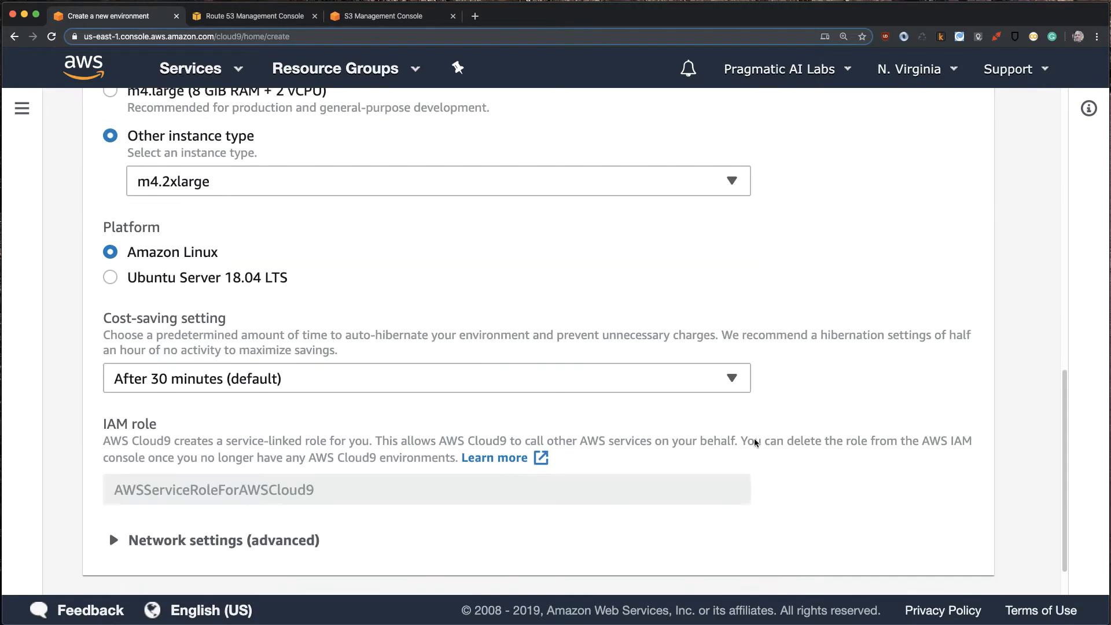
scroll(702, 379, down, 1)
click(937, 560)
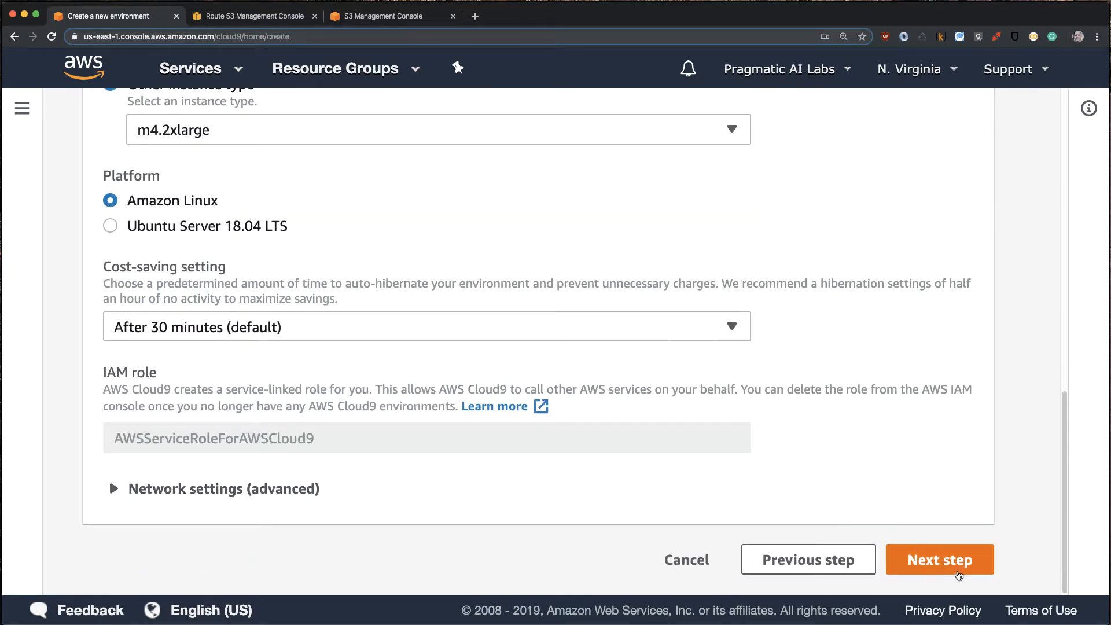
click(920, 559)
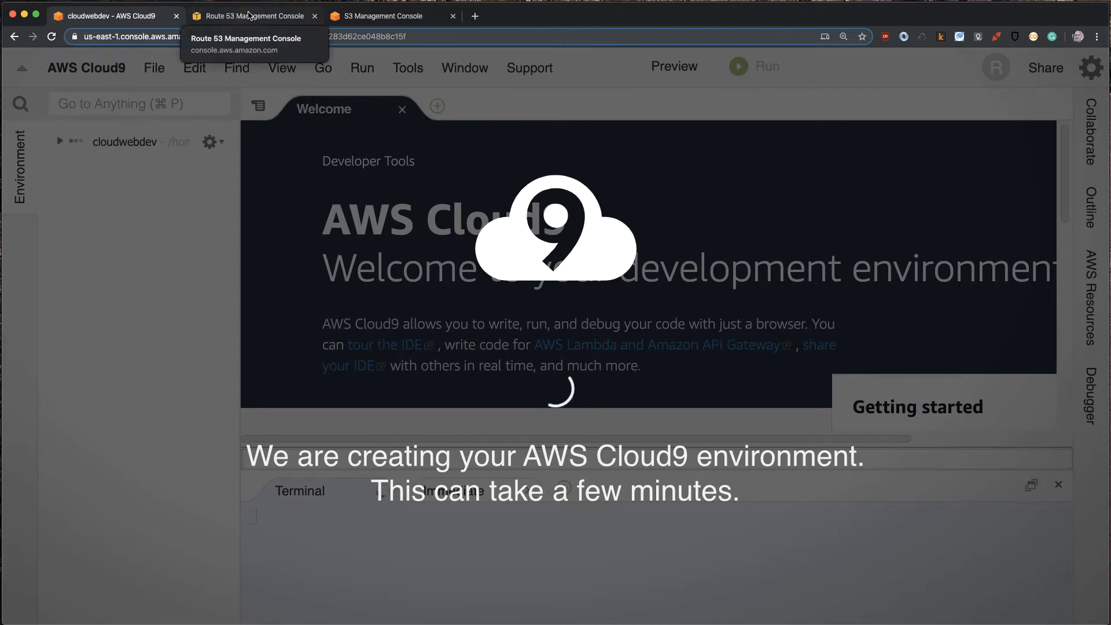
- Switch to the Route 53 console and check whether the domain bigbluewebsite.com is available for registration
click(250, 17)
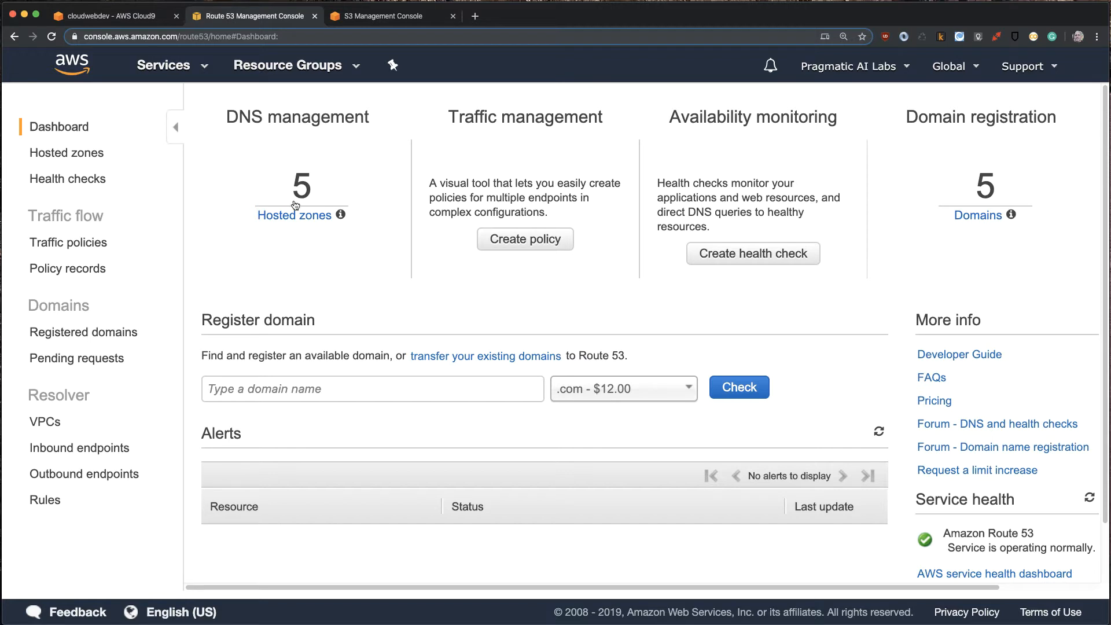
click(265, 385)
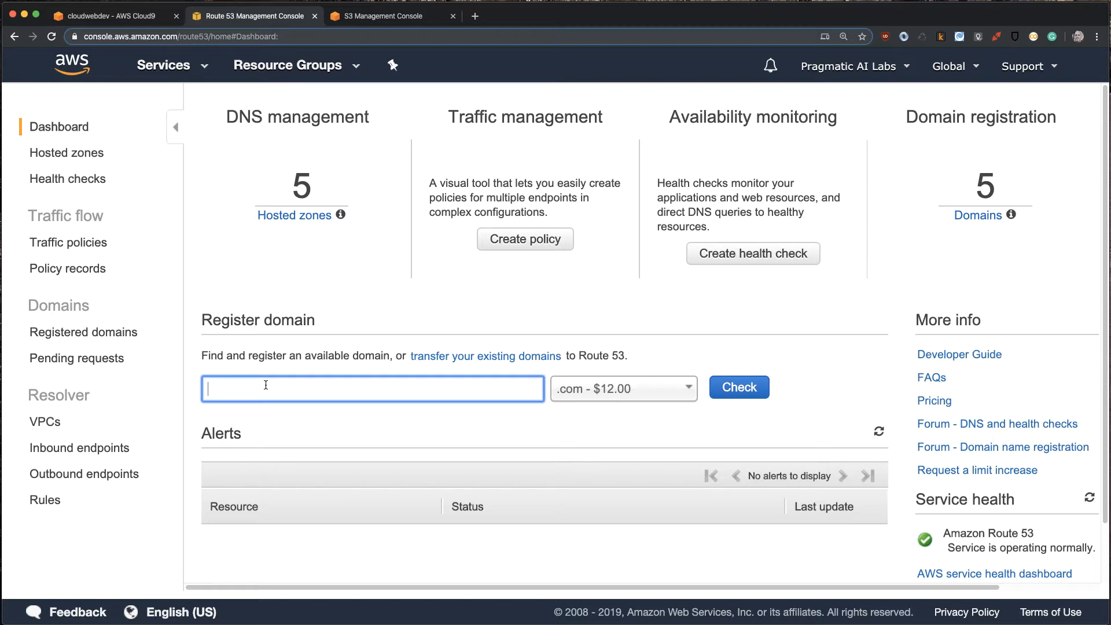
text(bigbluewebsite)
click(739, 388)
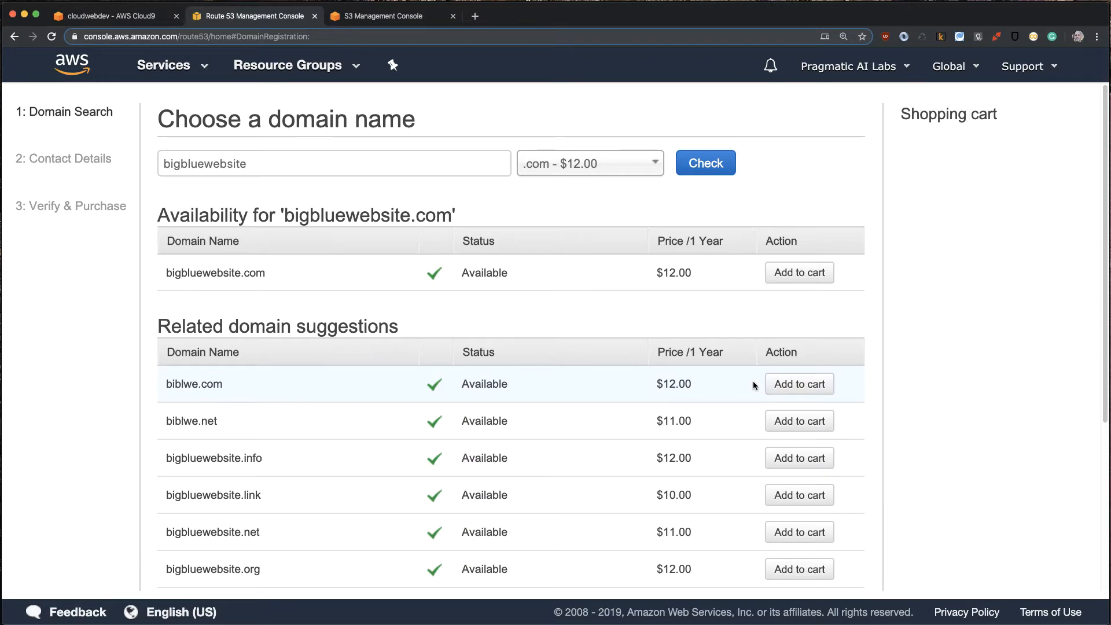
- Add bigbluewebsite.com to the shopping cart and continue to the contact details
click(795, 270)
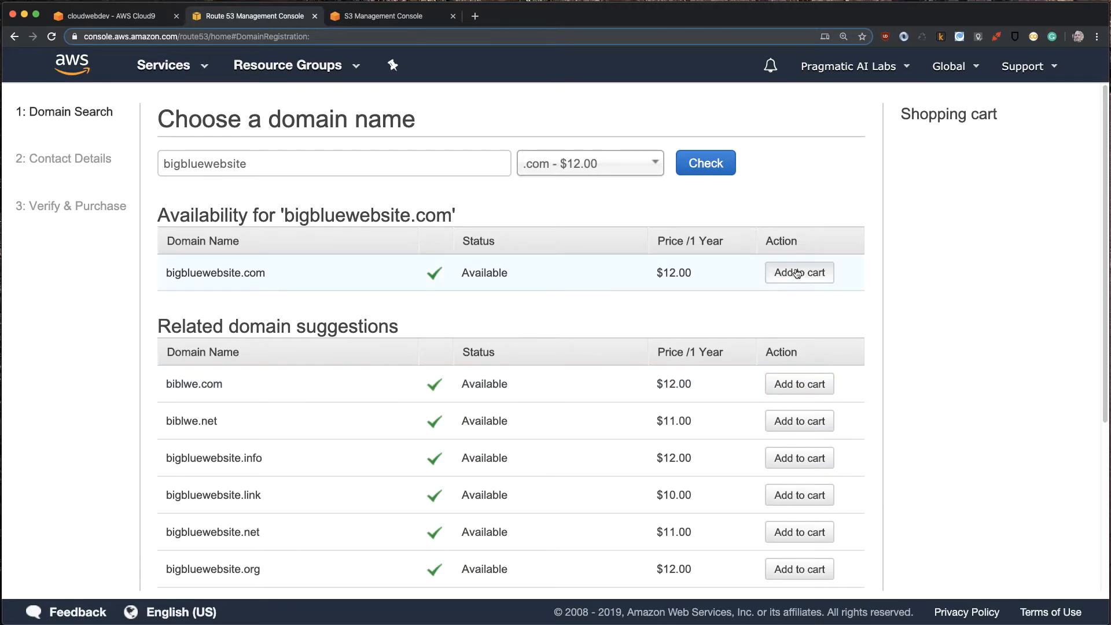
scroll(921, 380, down, 5)
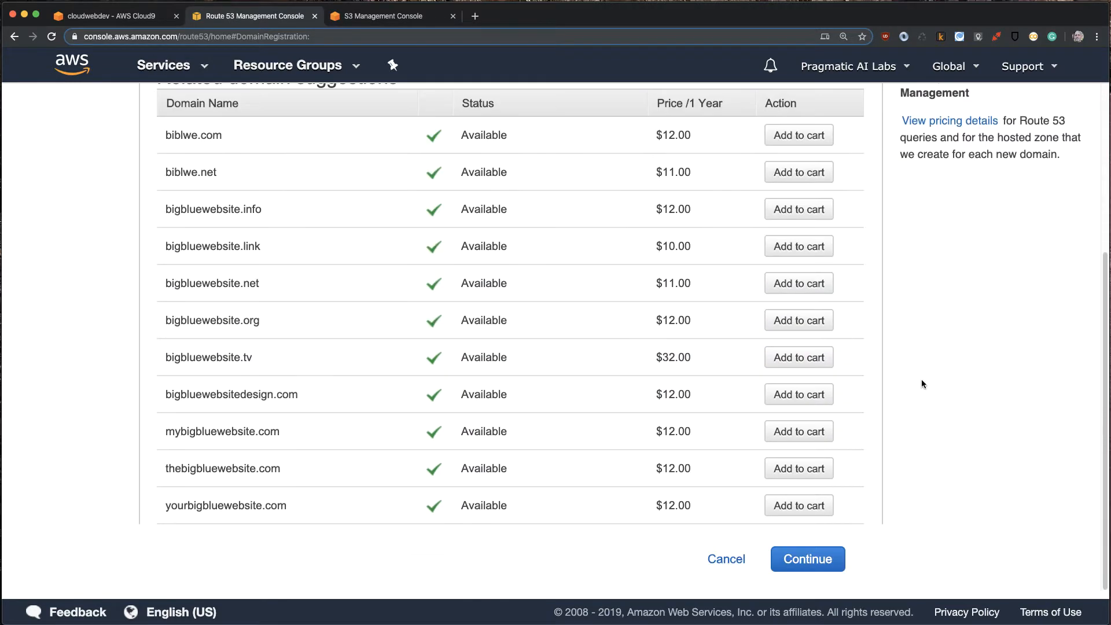
click(813, 557)
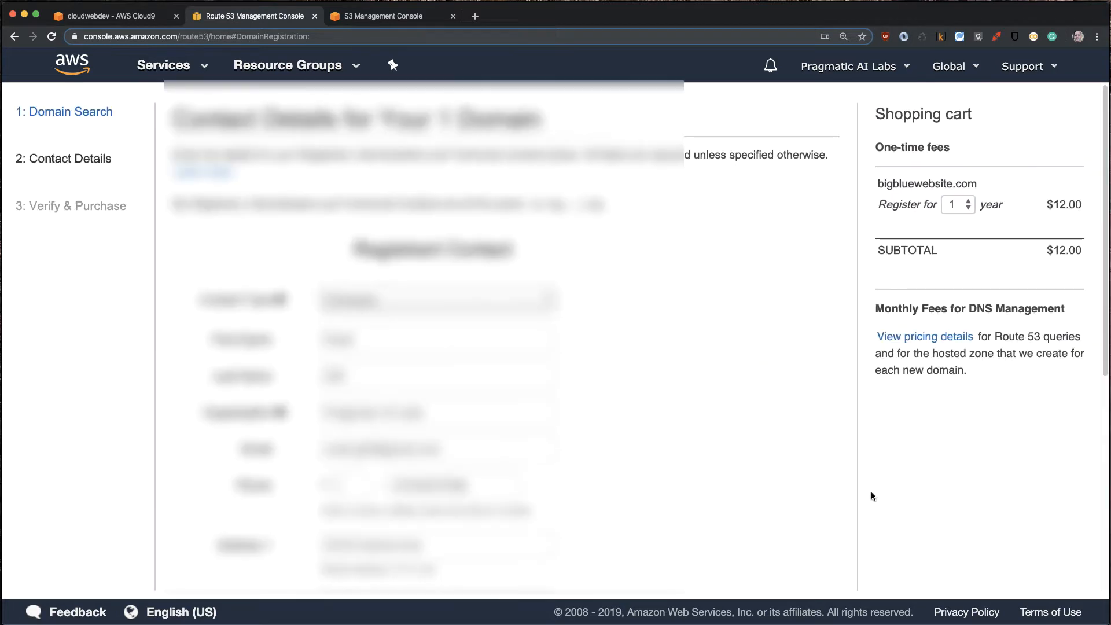
- Change the privacy protection choice in the registrant contact details and continue to verification and purchase
scroll(615, 415, down, 7)
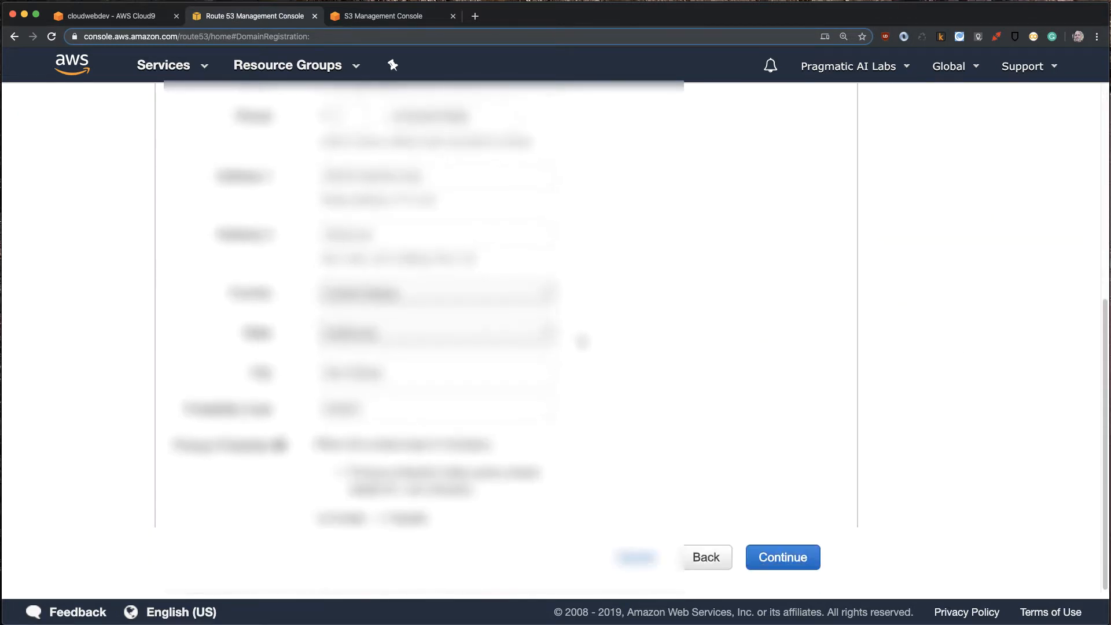
drag(436, 174, 204, 162)
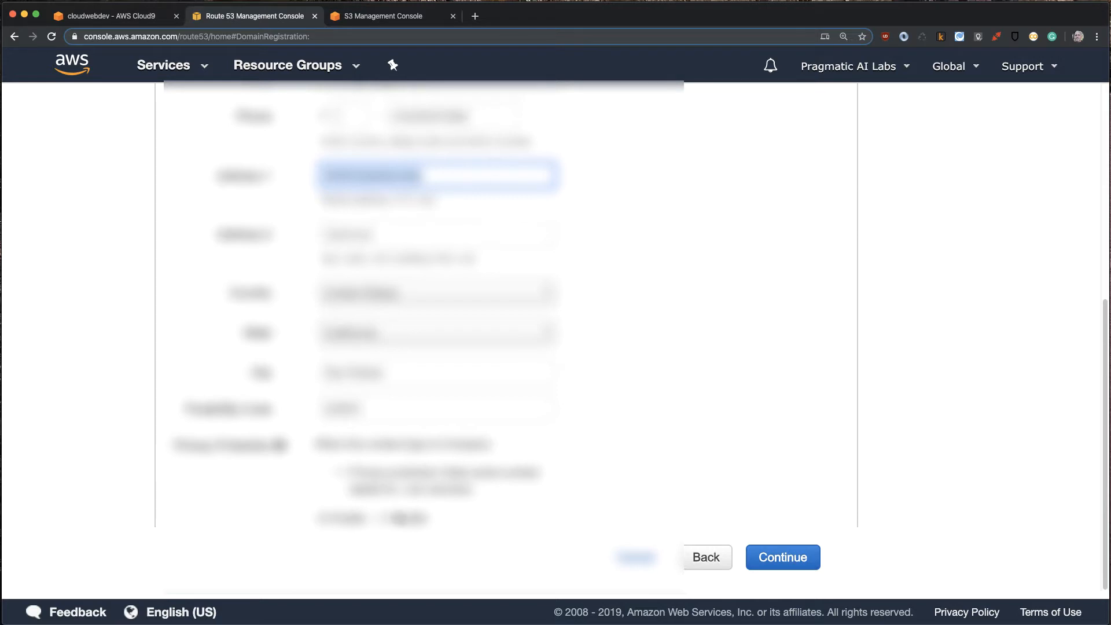
click(382, 518)
scroll(724, 475, down, 4)
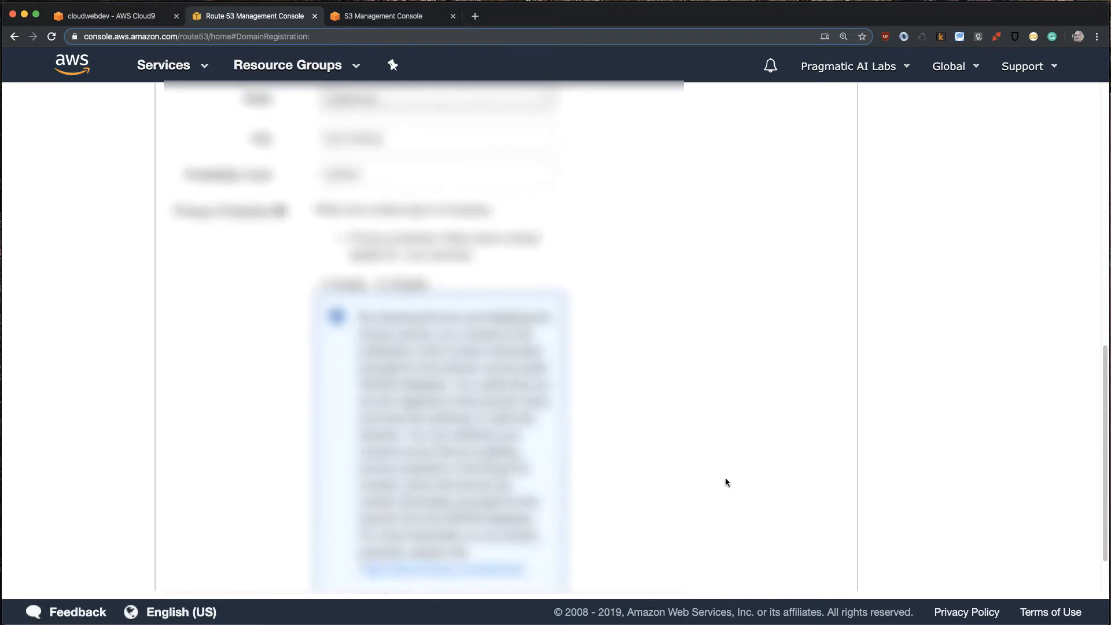
scroll(726, 479, down, 2)
click(783, 559)
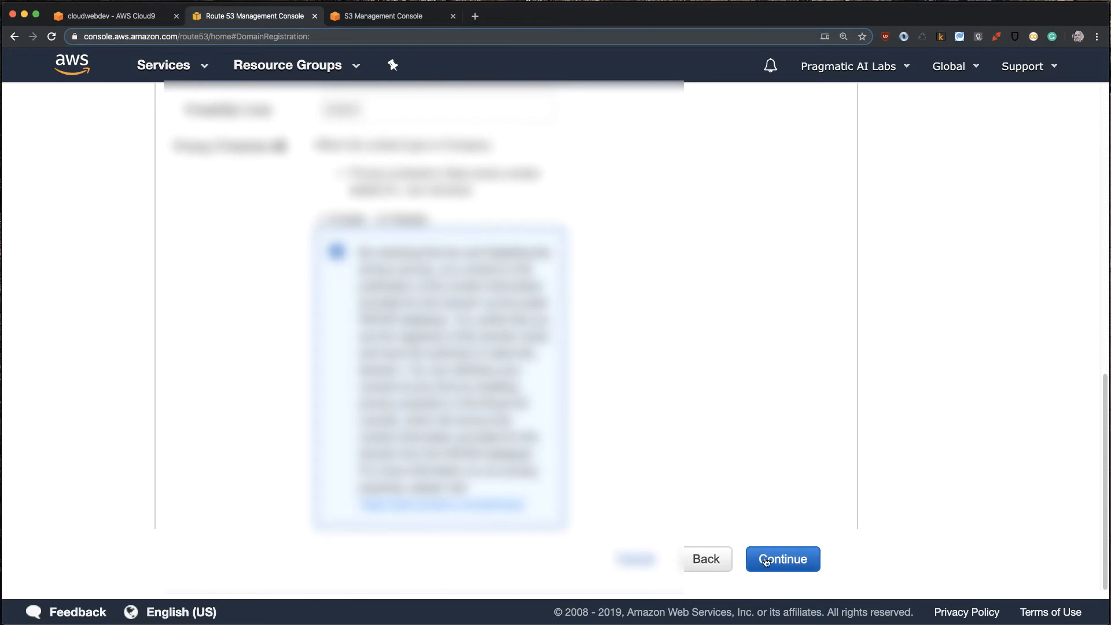
- Accept the domain registration agreement and registered payment method, complete the order, and open the domain requests
click(213, 498)
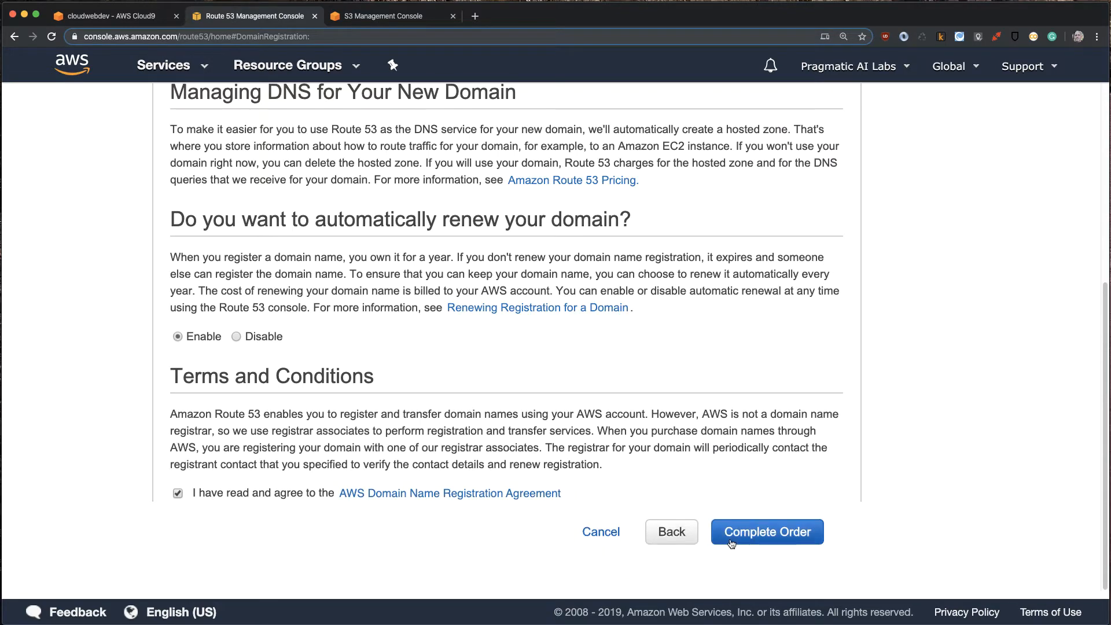
click(798, 529)
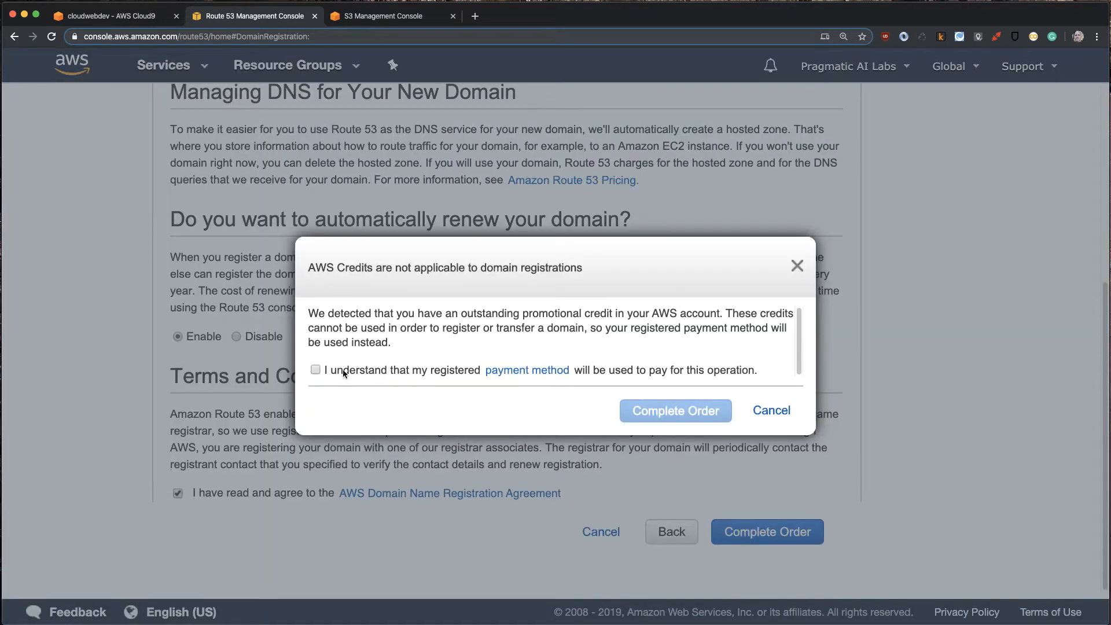
click(316, 370)
click(720, 410)
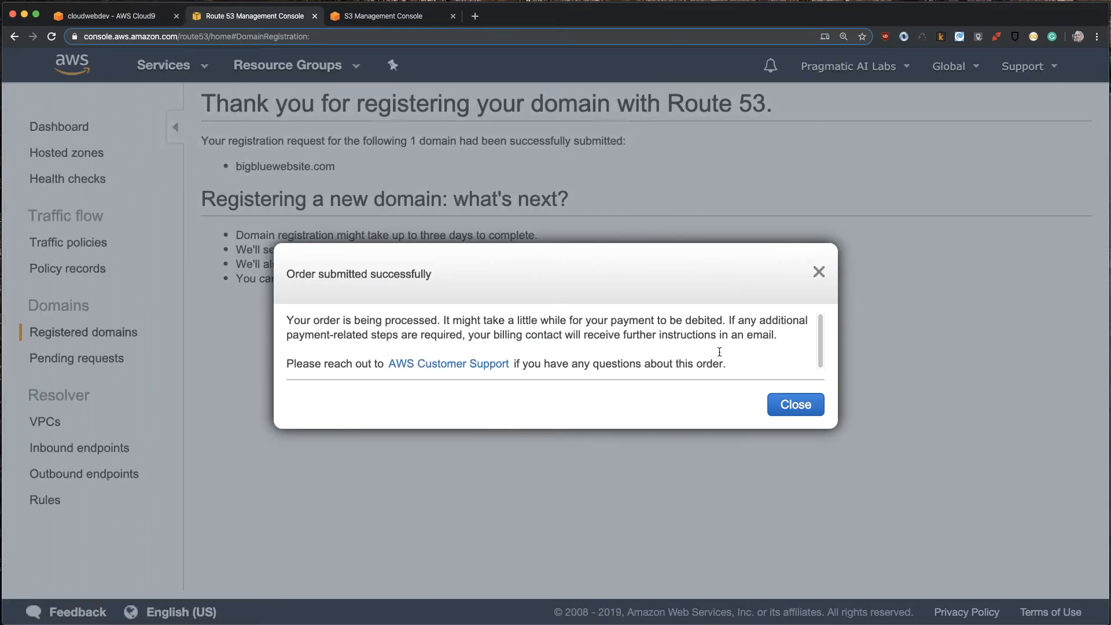
click(779, 404)
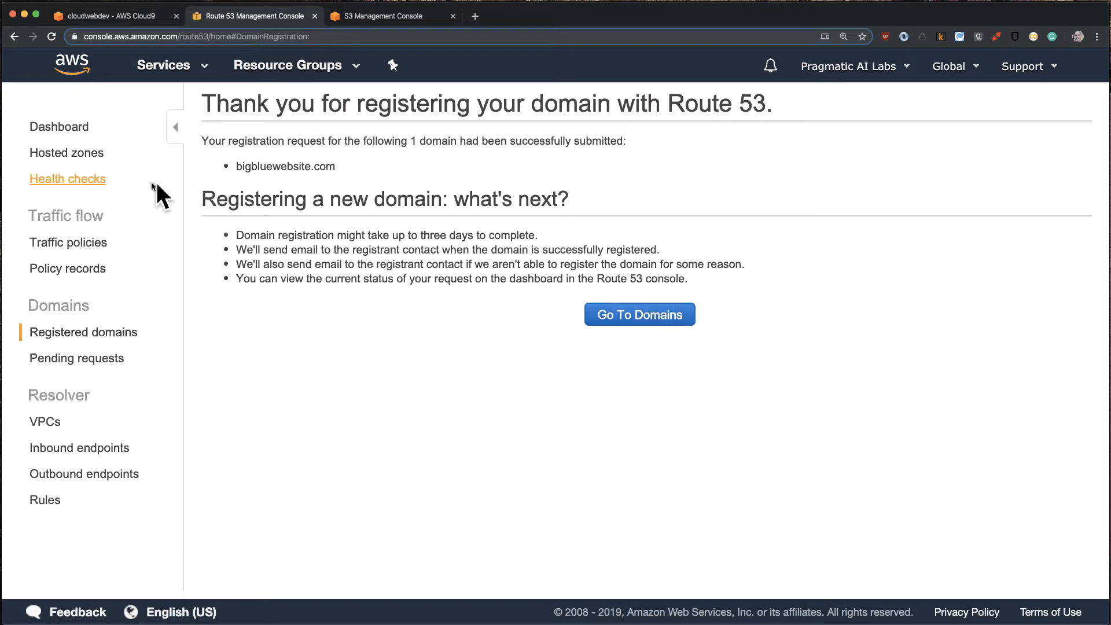
click(638, 315)
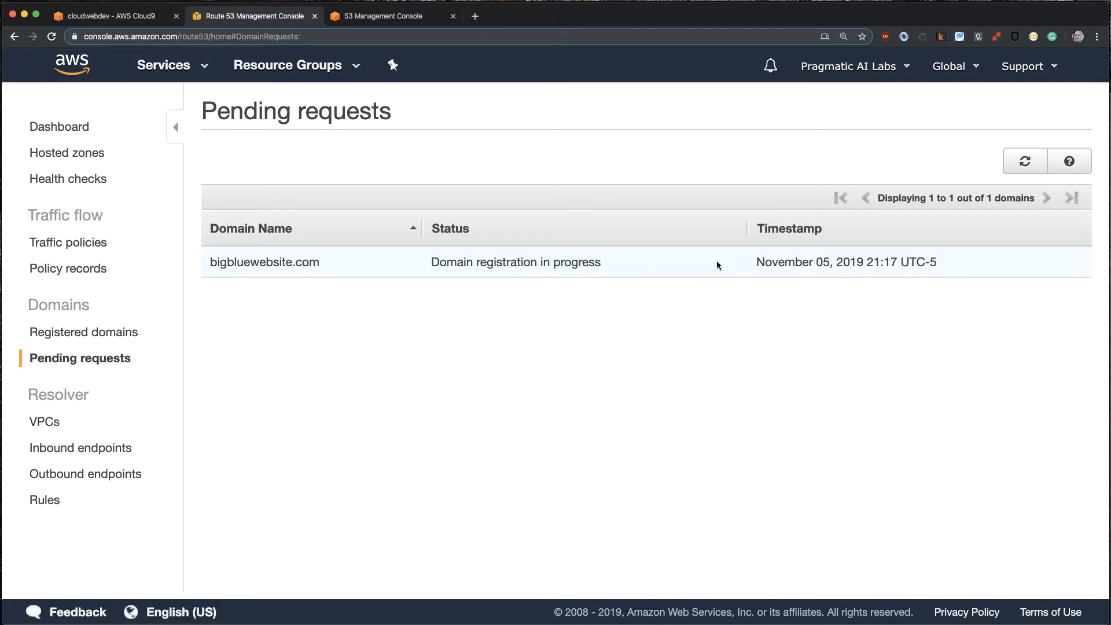
- Open the record sets of the mcintel.com hosted zone in the Route 53 console
click(385, 17)
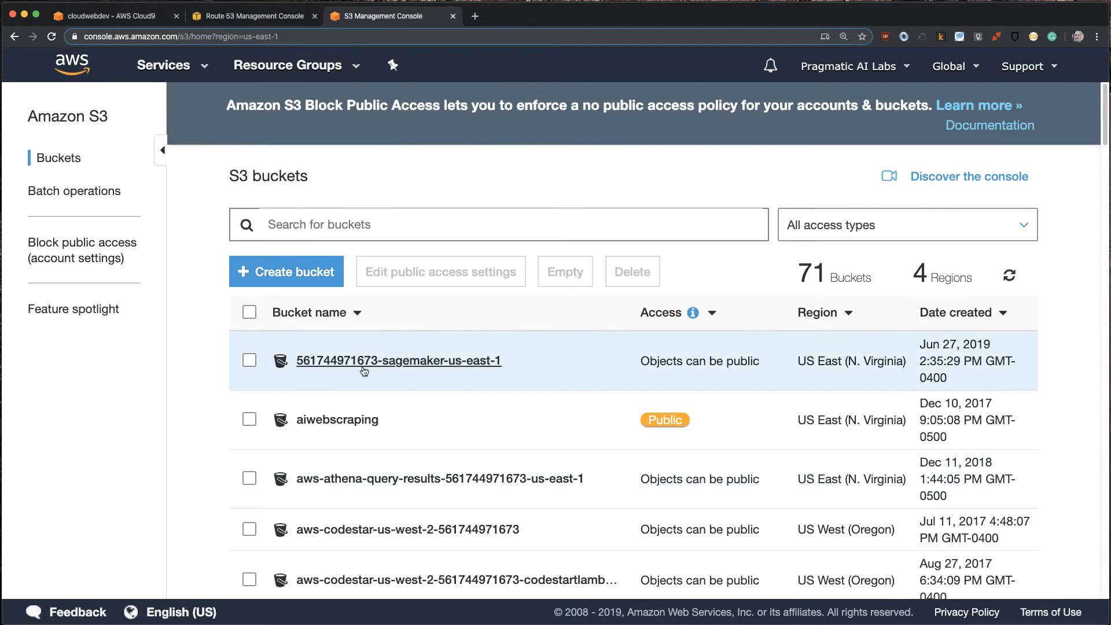
click(207, 18)
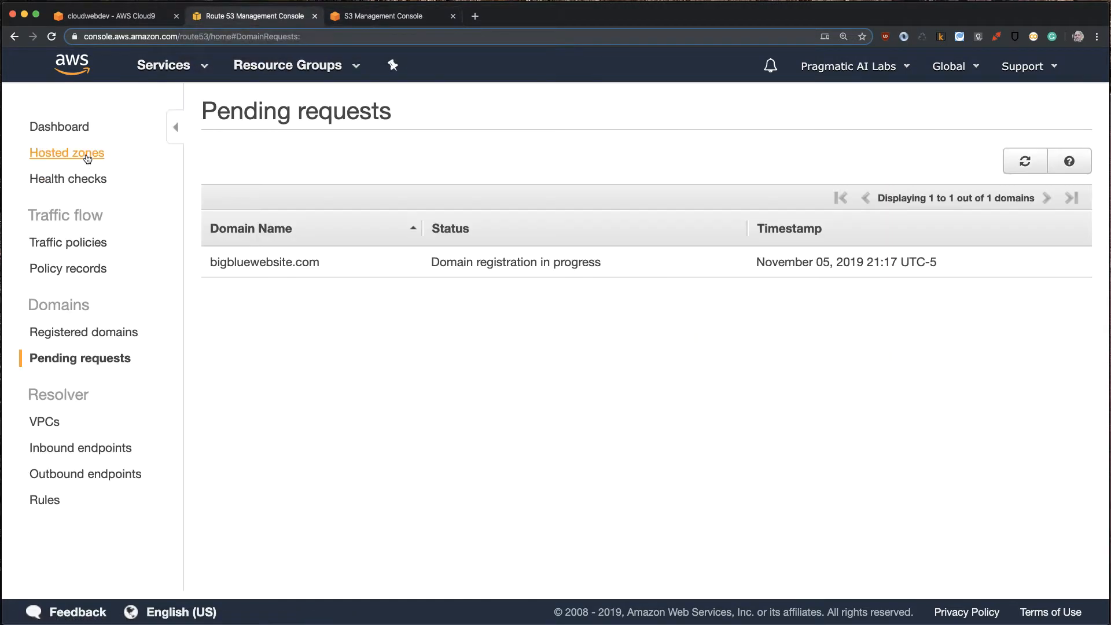
click(60, 128)
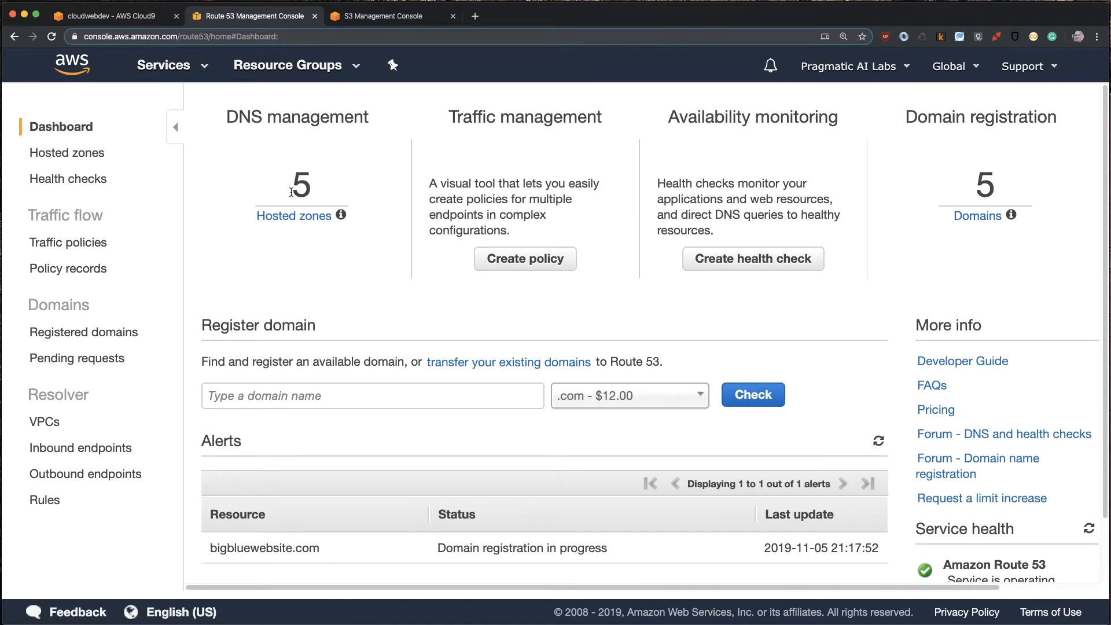
click(293, 216)
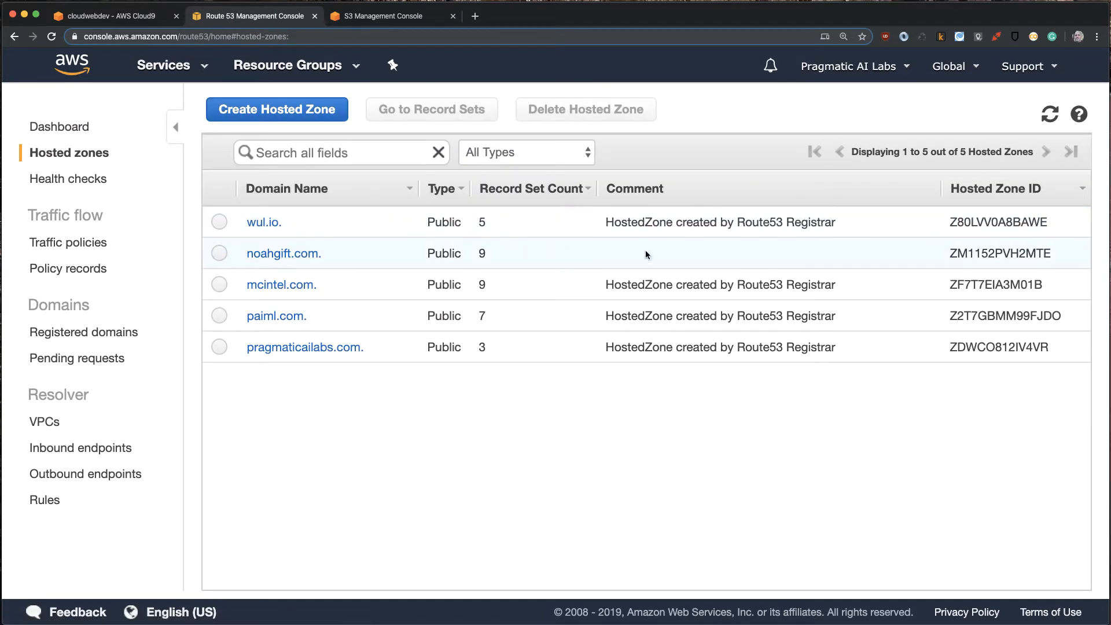
click(278, 287)
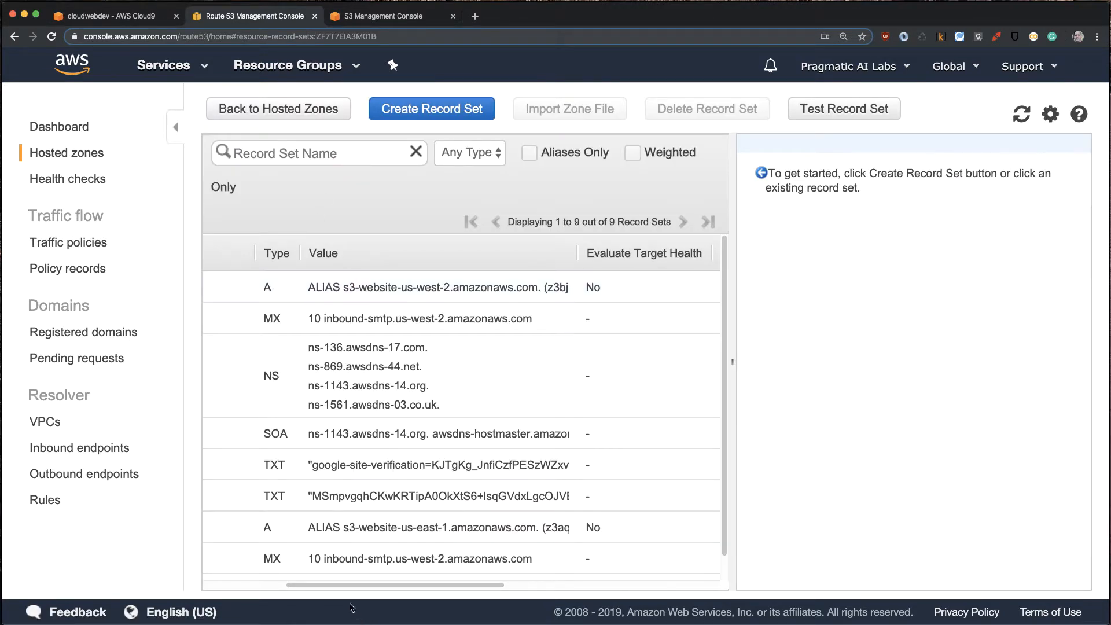
- Examine the record names in the zone and the alias settings of the build.mcintel.com A record
drag(335, 585, 252, 585)
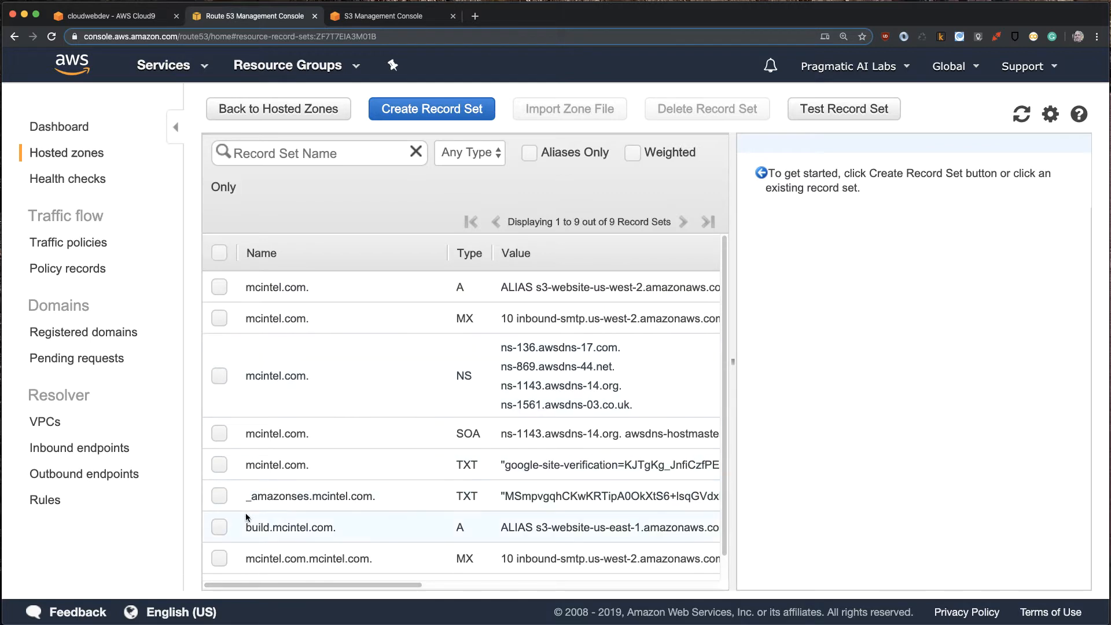
drag(246, 527, 334, 534)
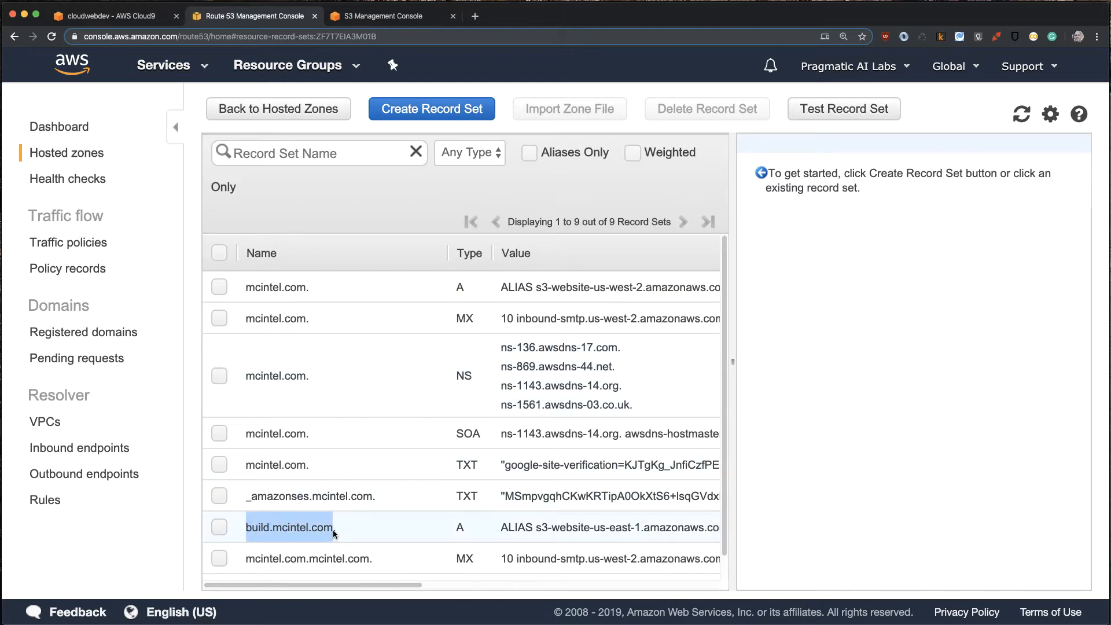
click(333, 530)
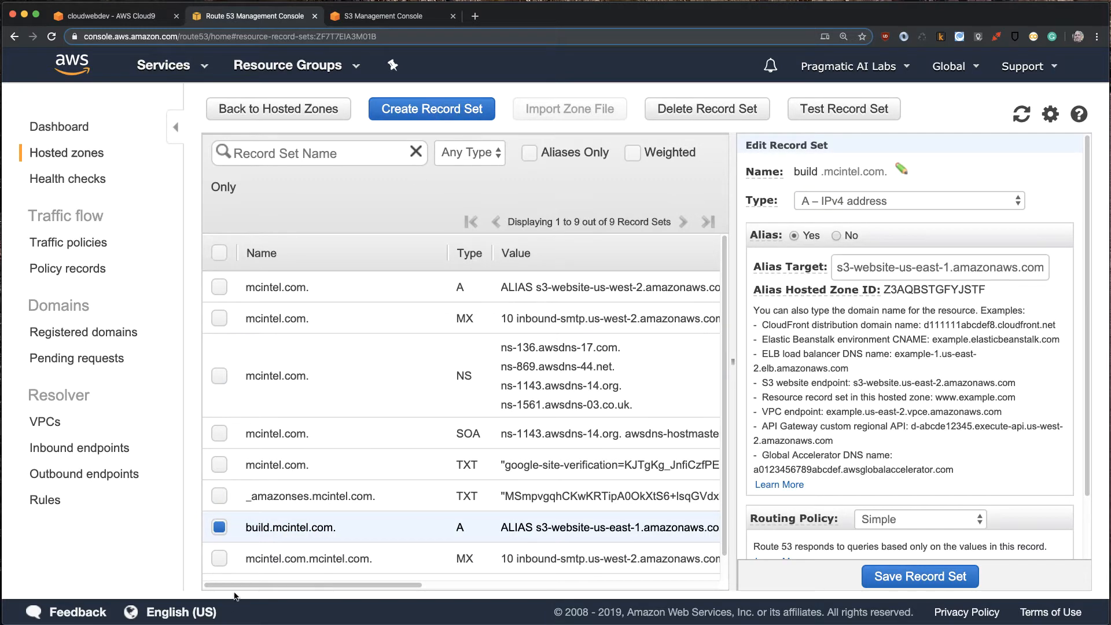
drag(343, 530, 252, 529)
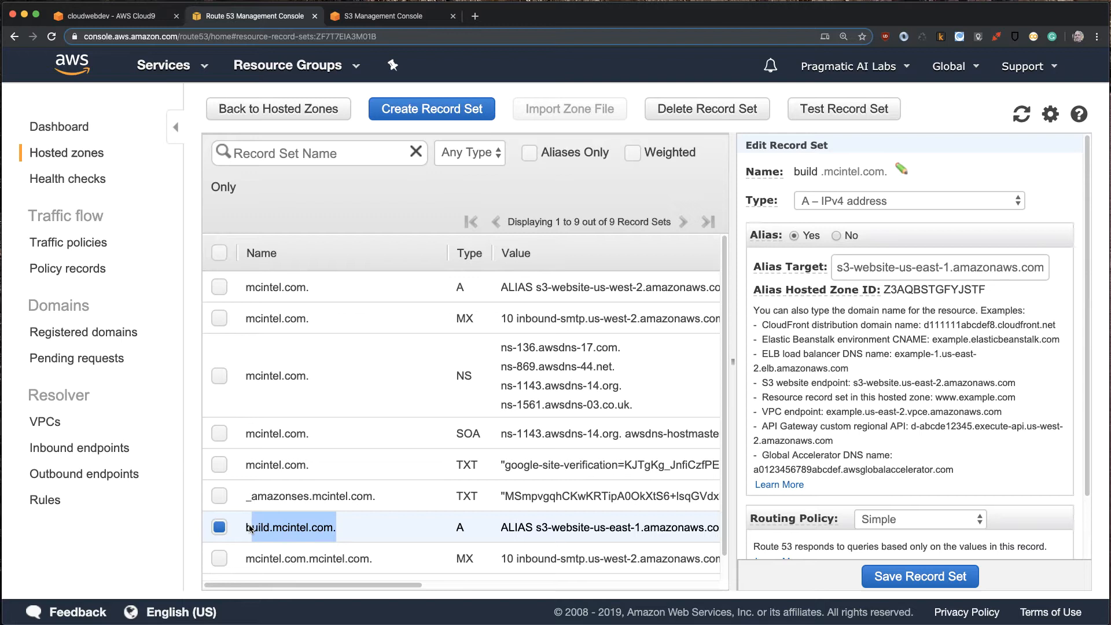
- Try to create an A record named cloud9web under mcintel.com, switching it to an alias and listing the alias targets
click(424, 117)
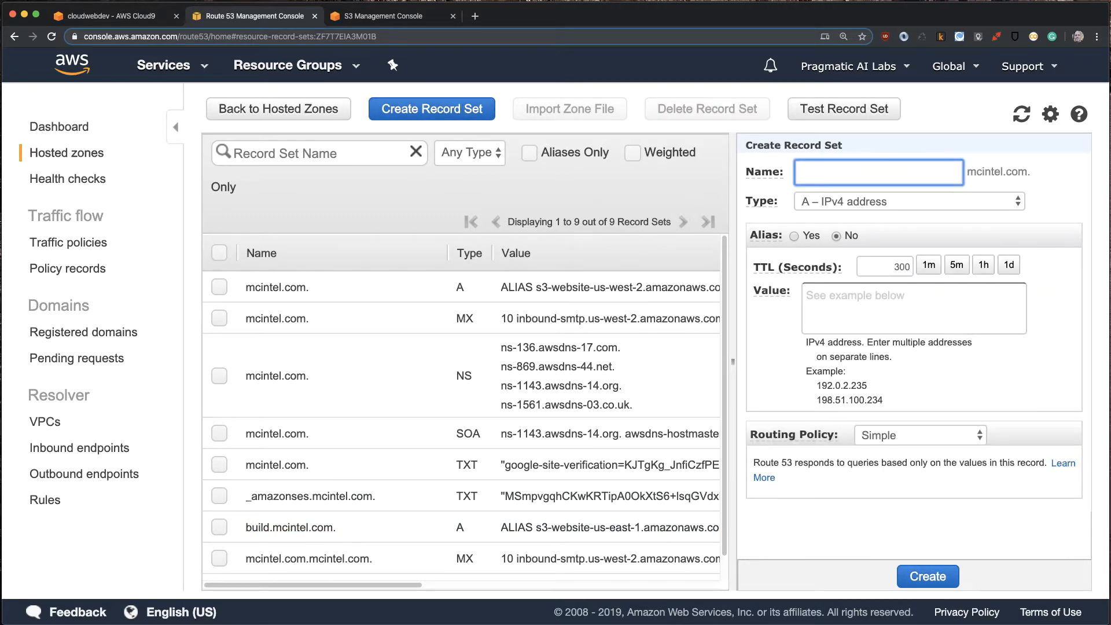
text(cloud9web)
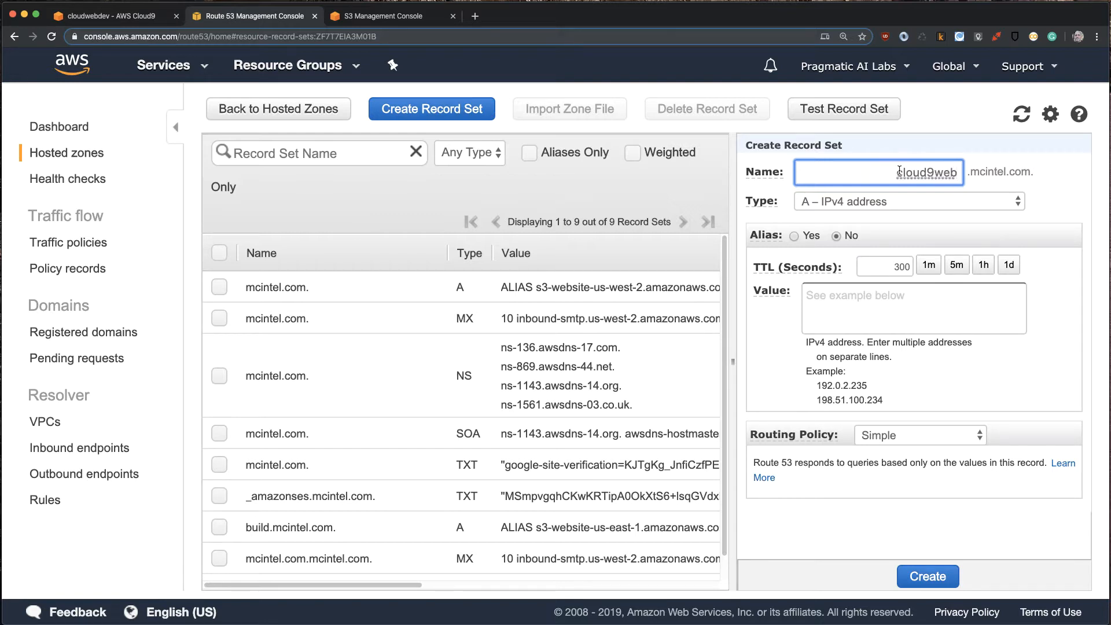
drag(897, 175, 960, 176)
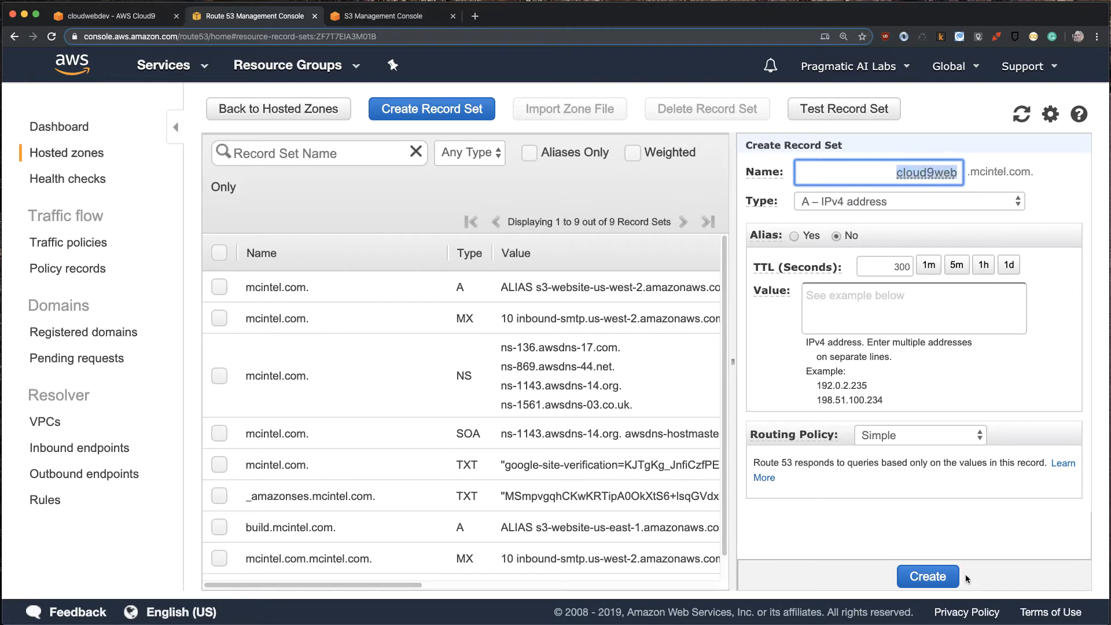
click(929, 576)
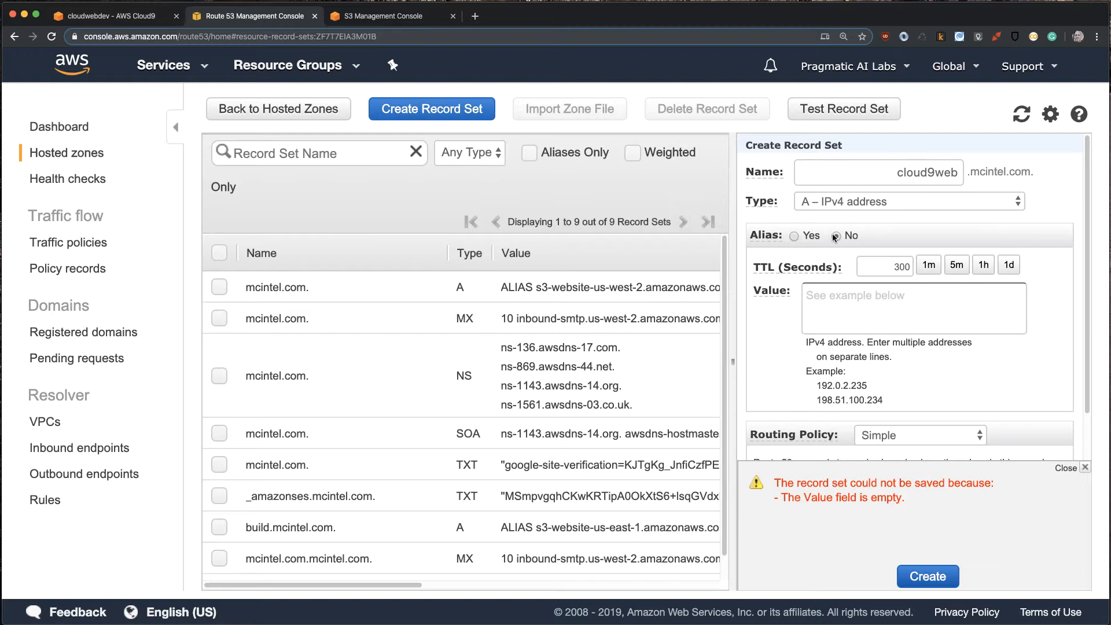
click(795, 236)
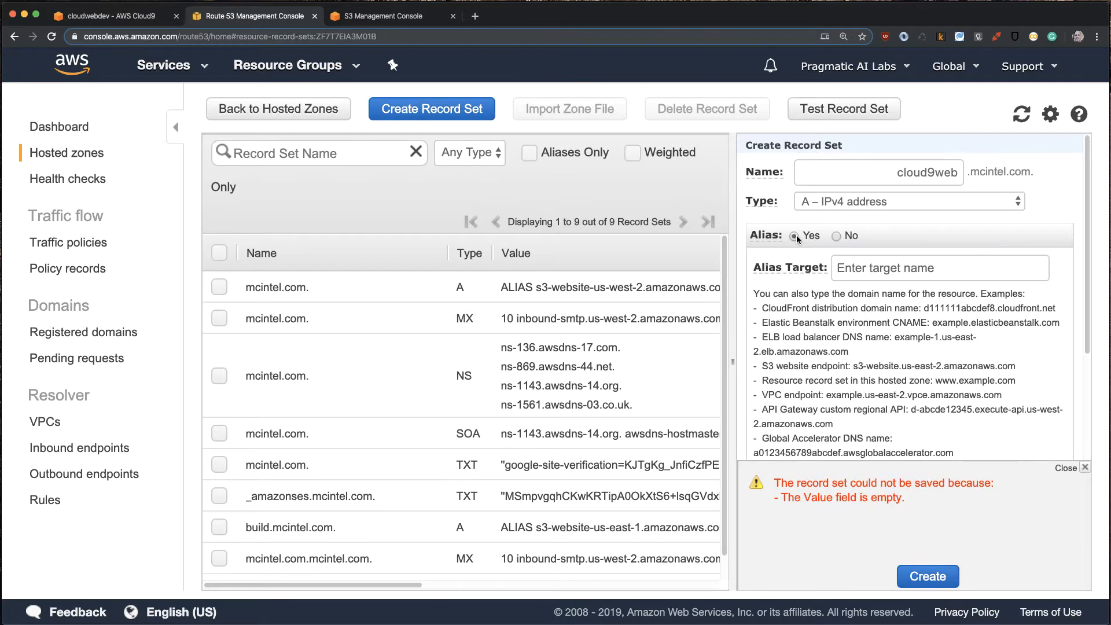
click(882, 271)
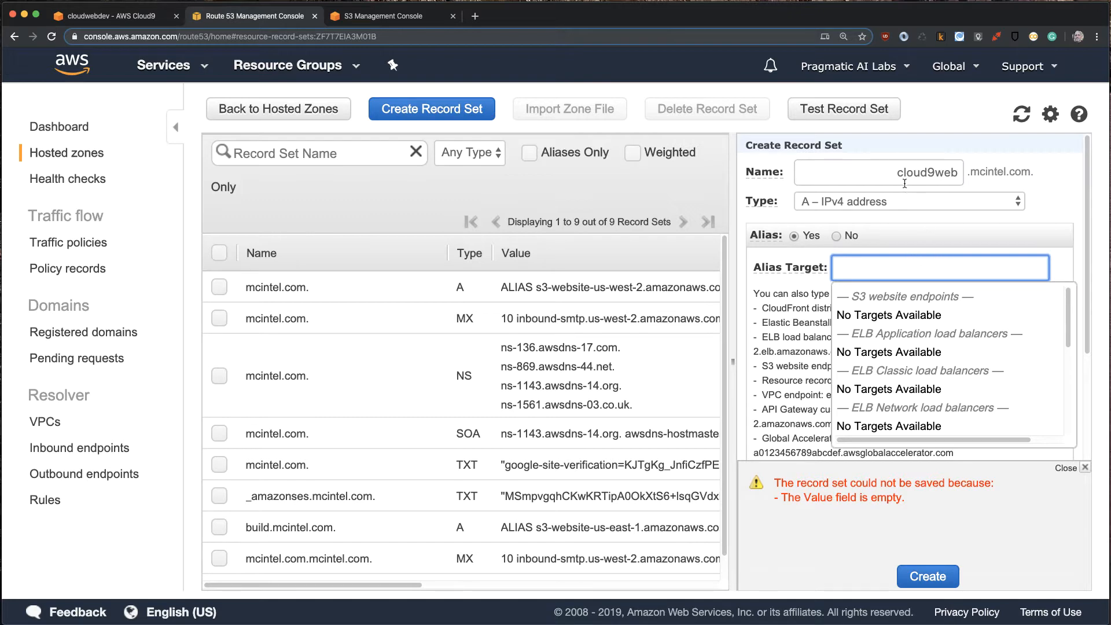
- Start a new bucket in the S3 console named cloud9web.mcintel.com, reusing the record name, and continue to its options
drag(899, 171, 957, 173)
key(super+c)
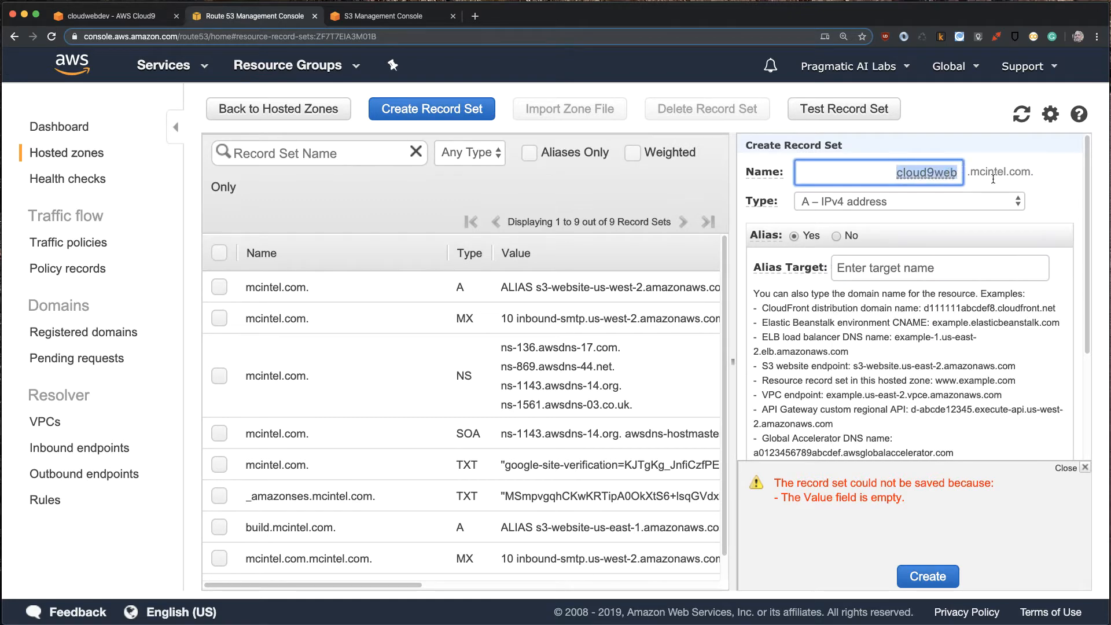
click(380, 8)
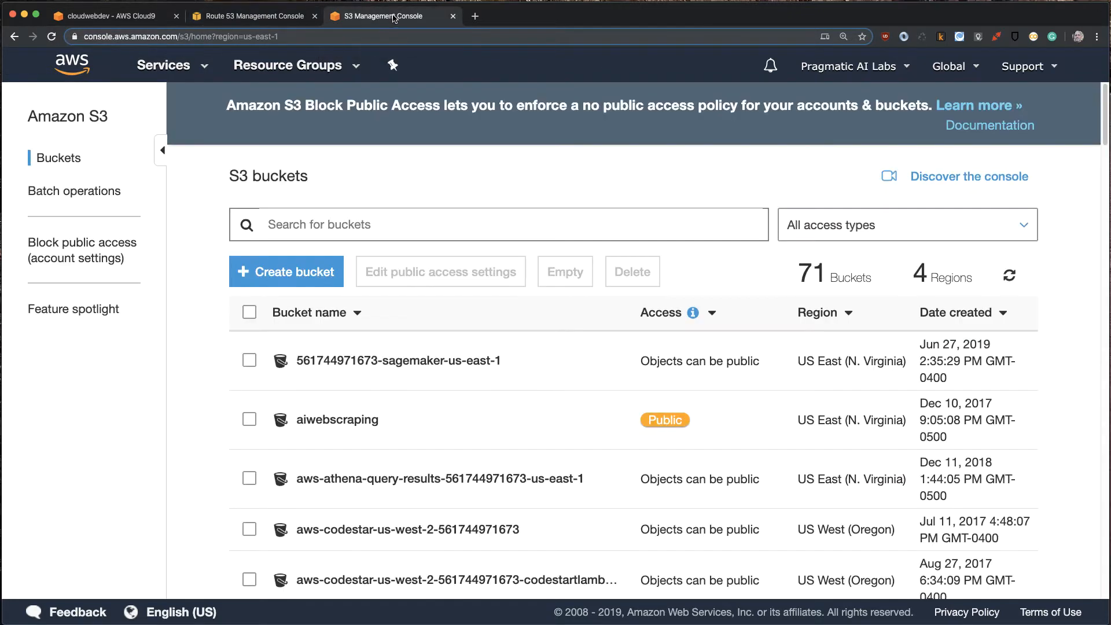
click(292, 281)
key(super+v)
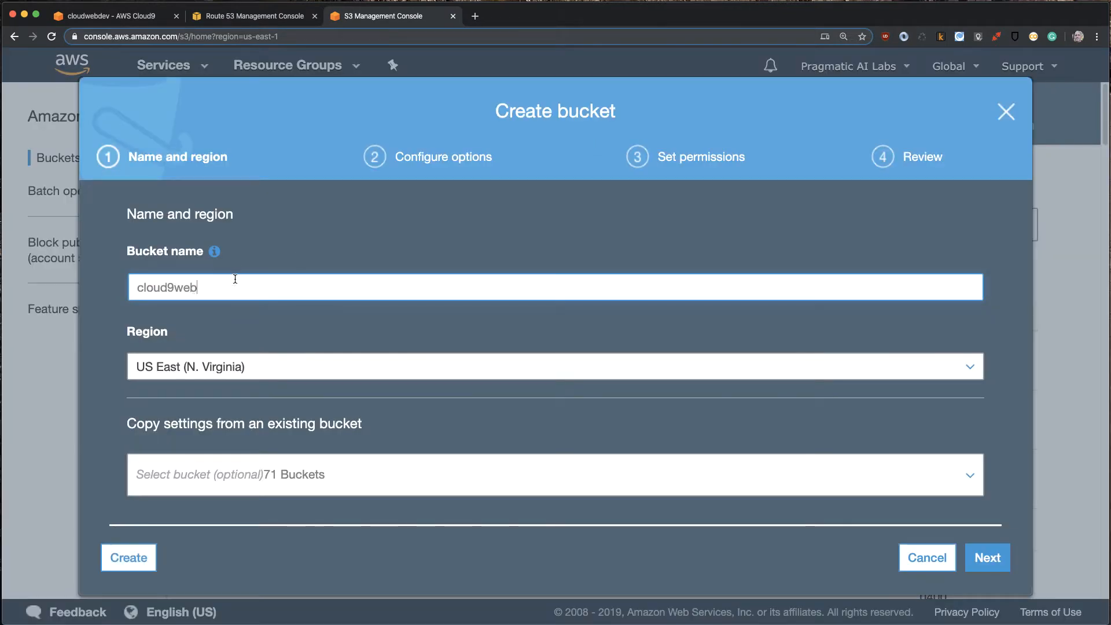
click(255, 16)
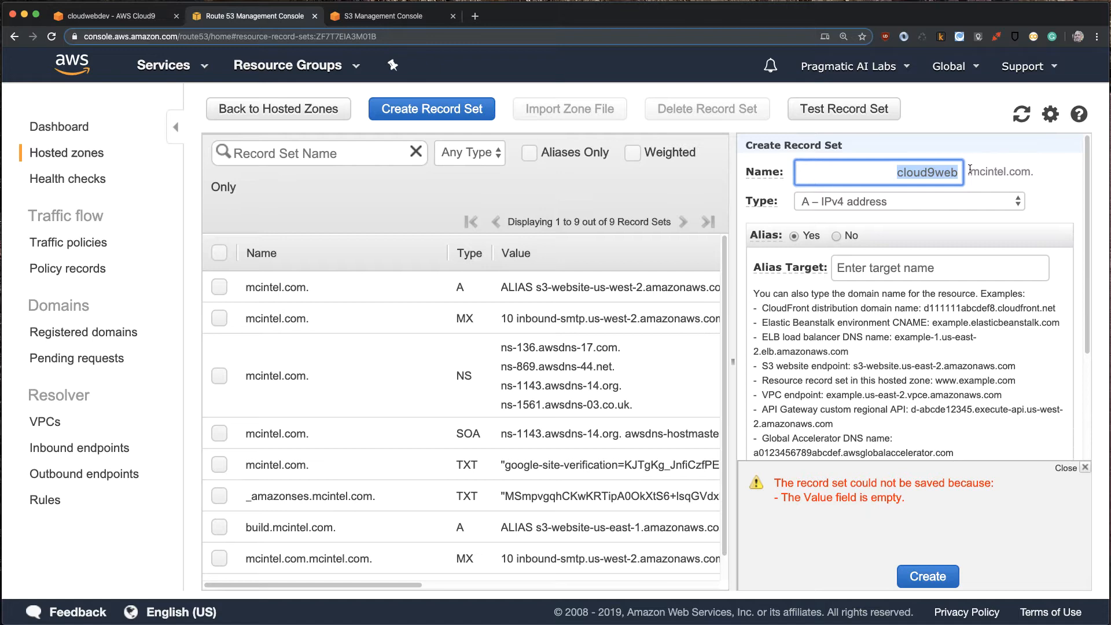
click(370, 19)
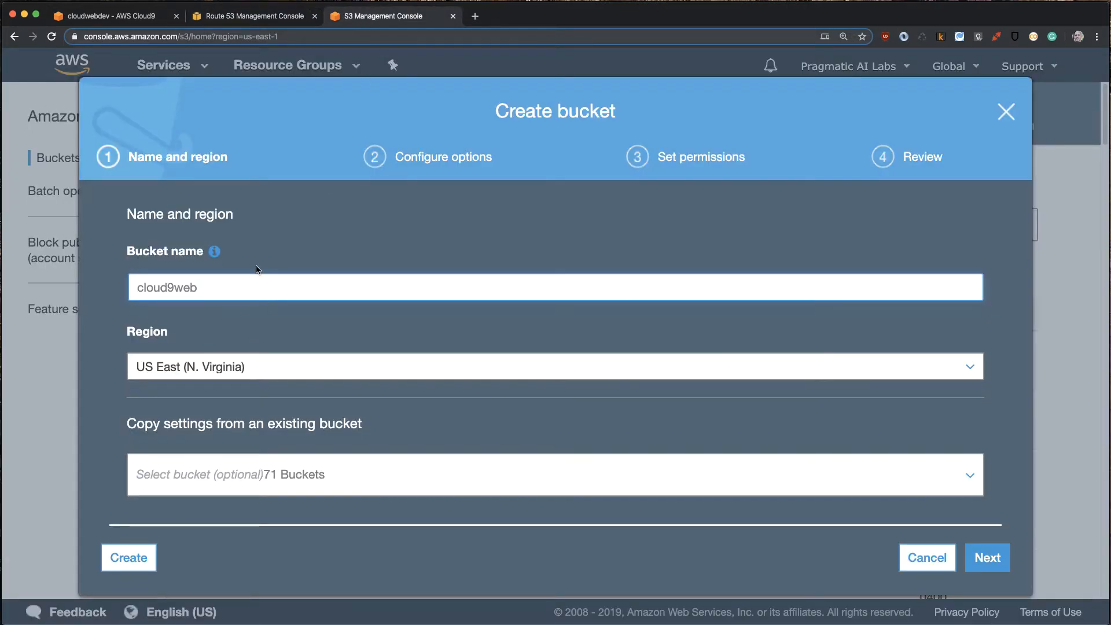
text(.mcintel)
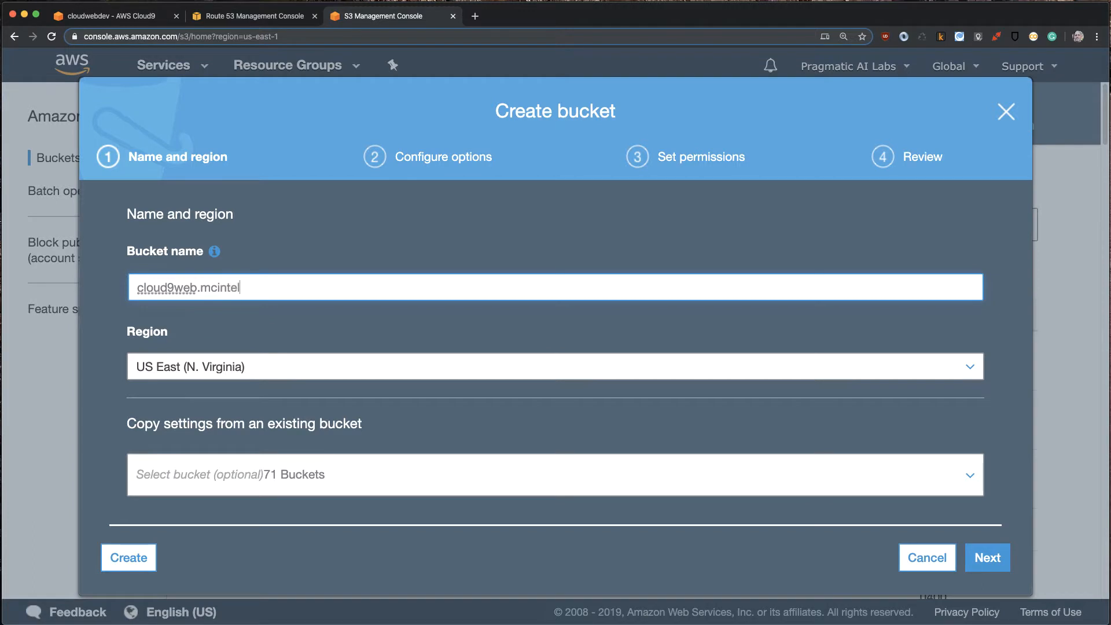
text(.com)
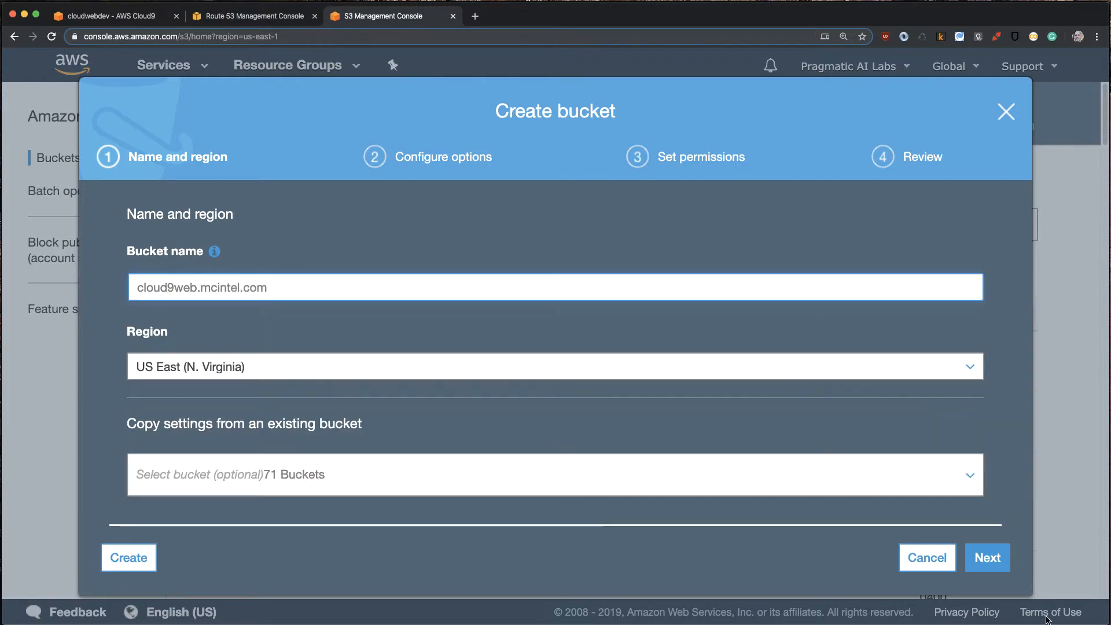
click(992, 558)
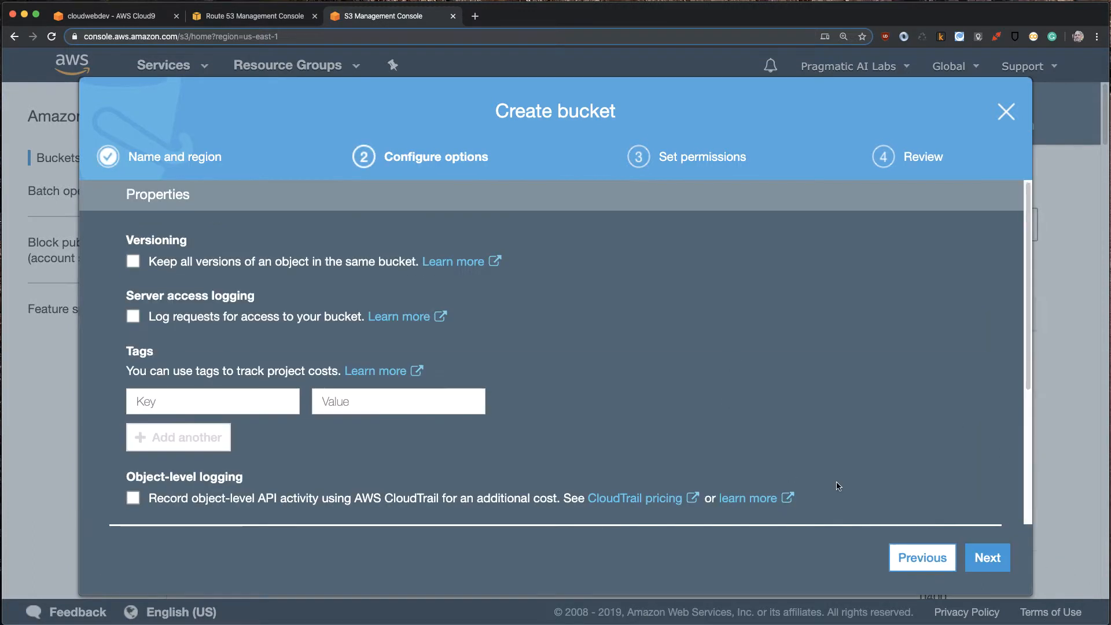
- Create the bucket with default options and Block all public access turned off, and sort the bucket list by creation date
scroll(1003, 435, down, 1)
click(987, 557)
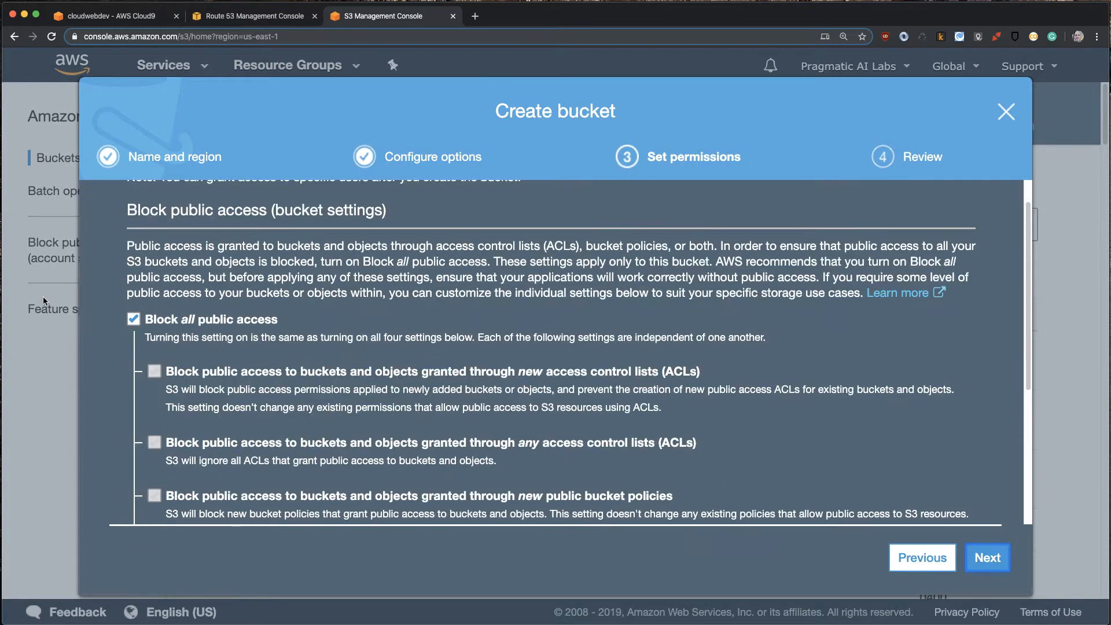
click(133, 319)
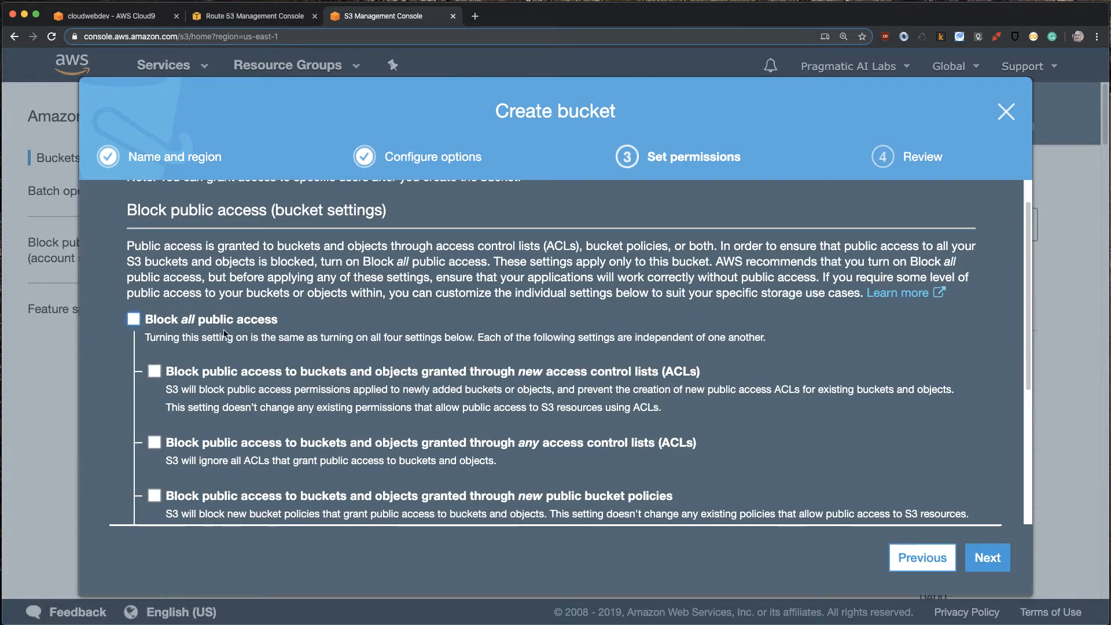
click(975, 556)
click(944, 555)
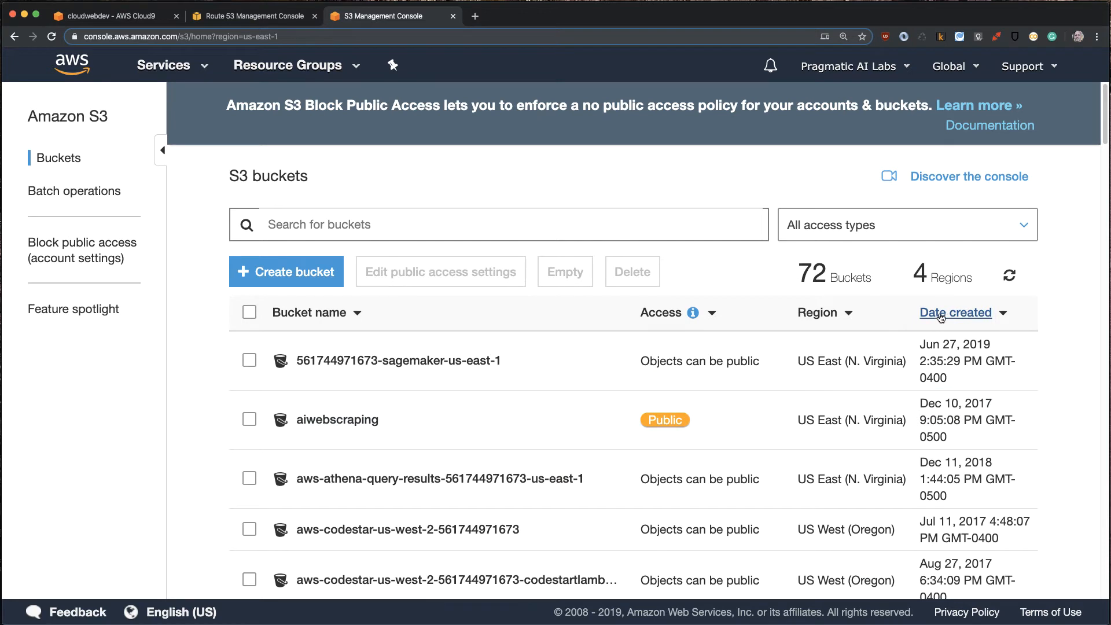
click(940, 314)
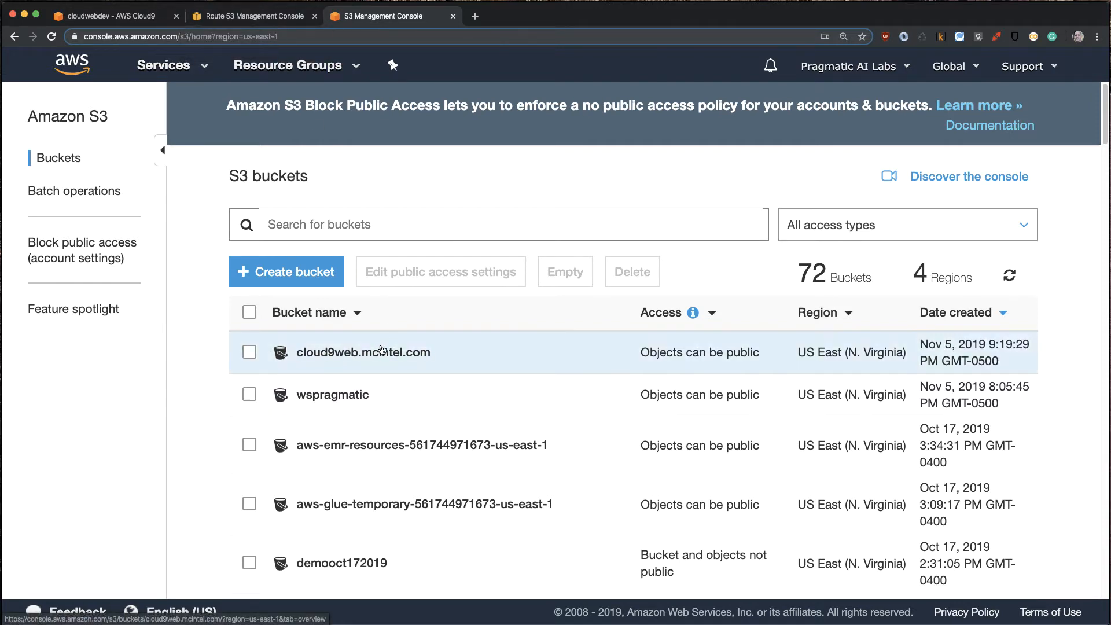
- Check the cloud9web record's alias targets in Route 53 for an S3 website endpoint, and refresh the record sets
click(236, 16)
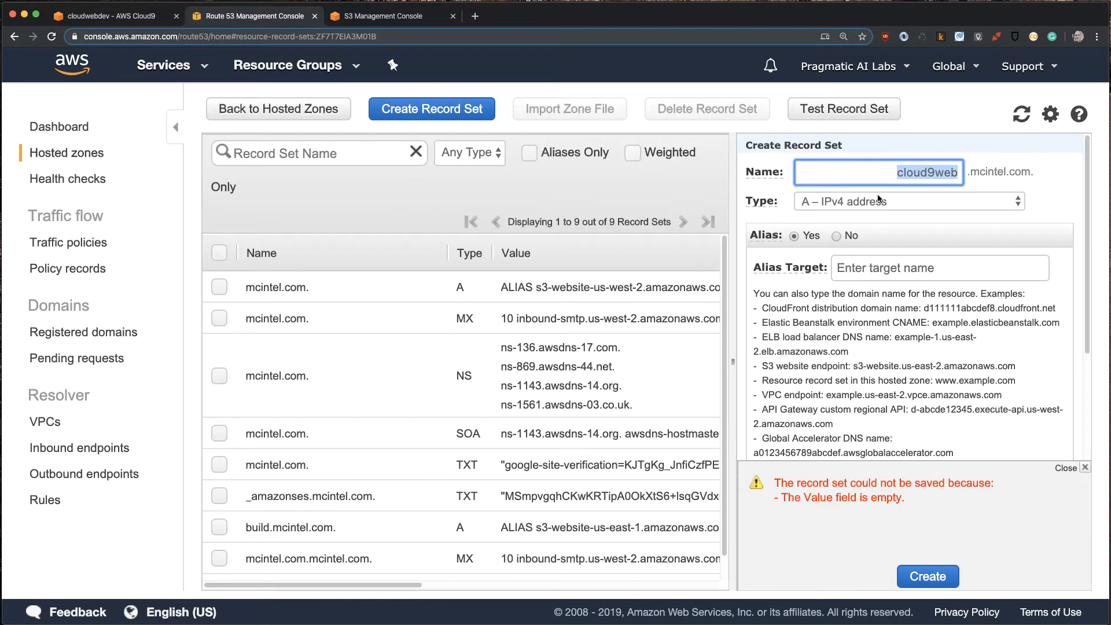
click(792, 237)
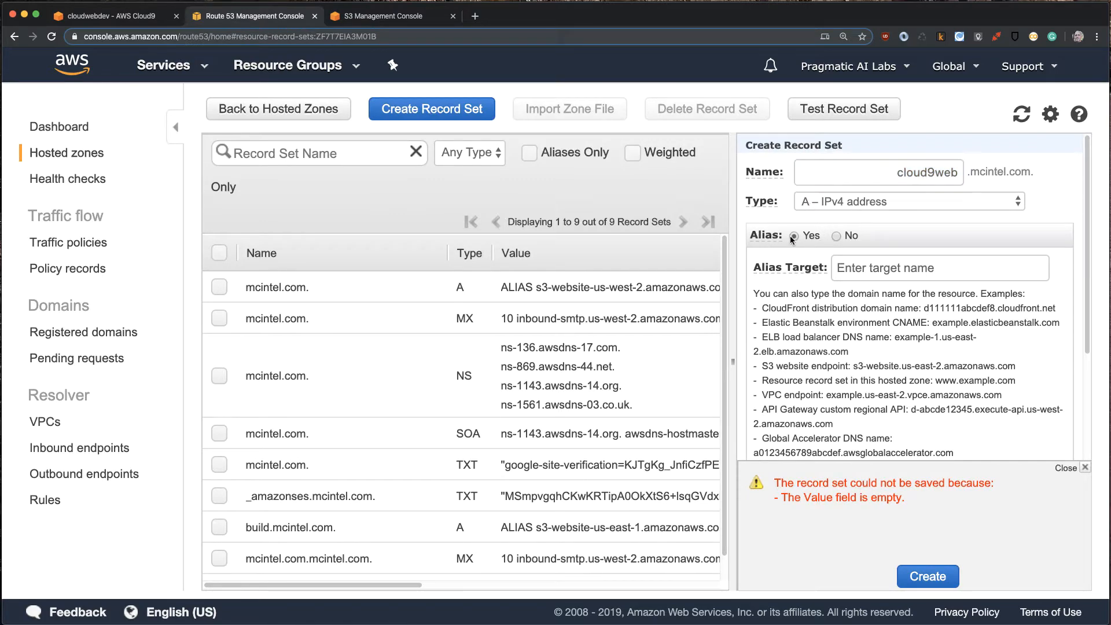
click(882, 272)
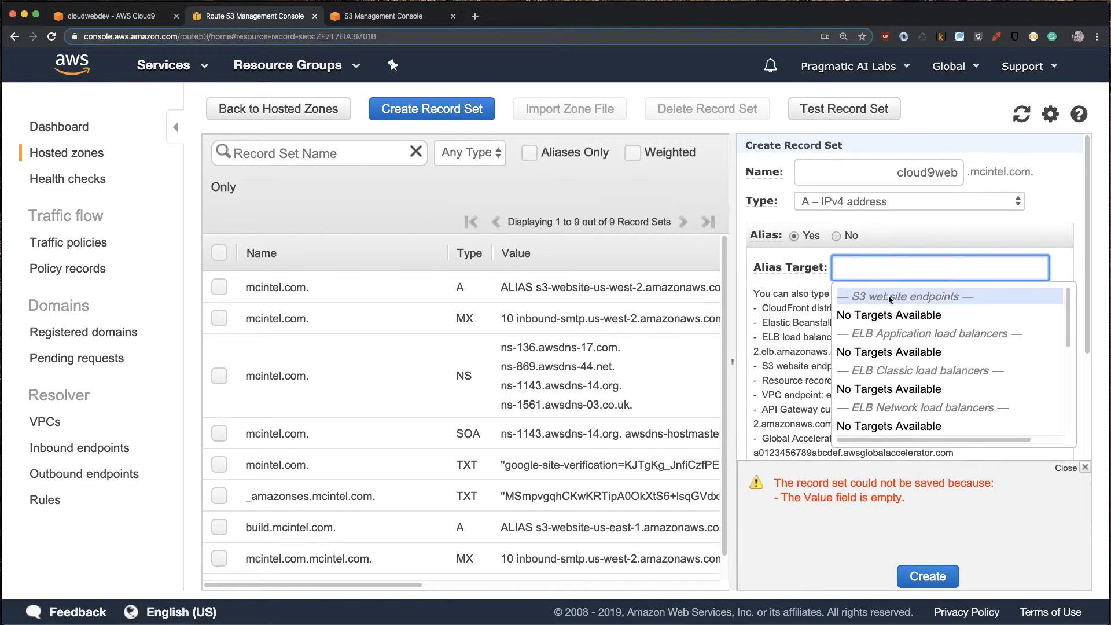
click(1021, 114)
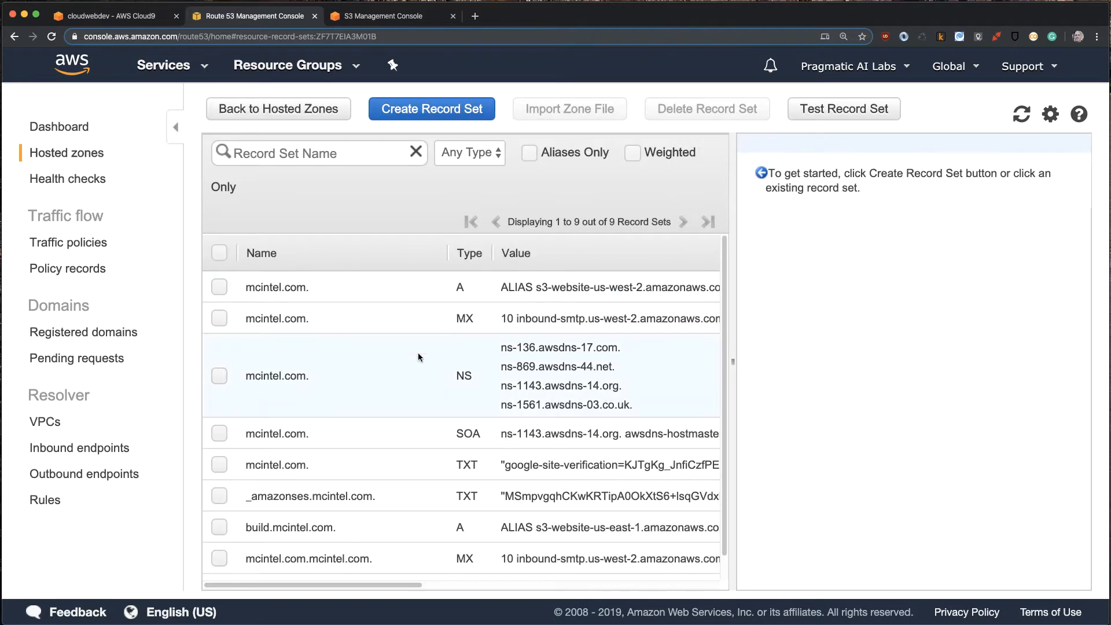
scroll(314, 531, down, 1)
scroll(324, 514, up, 1)
- Switch to the S3 console, view the summary of the cloud9web.mcintel.com bucket, and open the bucket
click(382, 16)
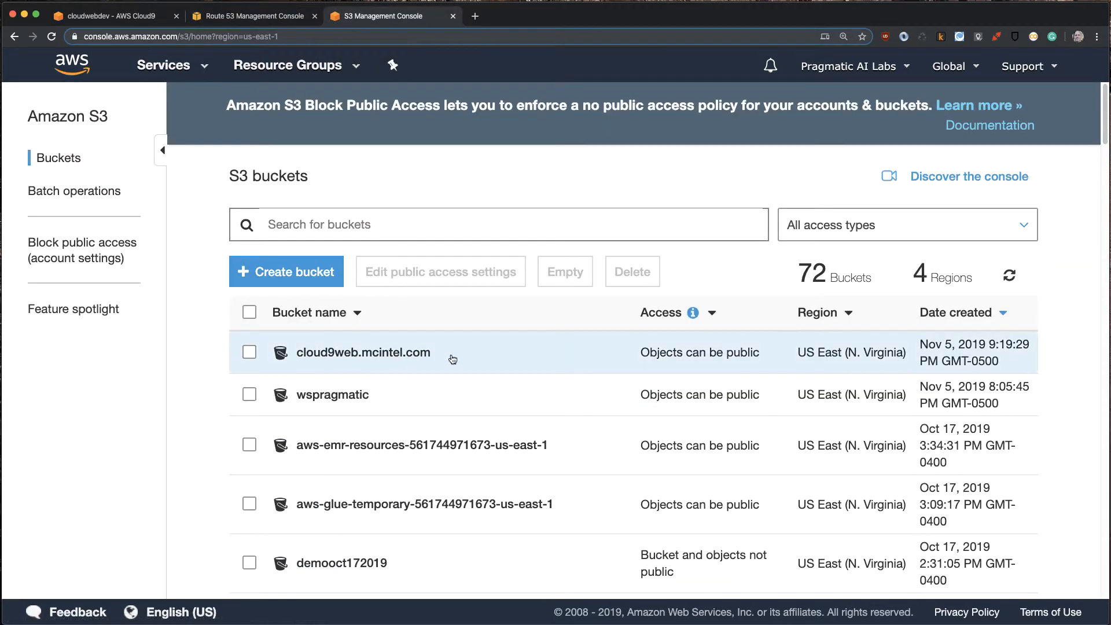
click(459, 356)
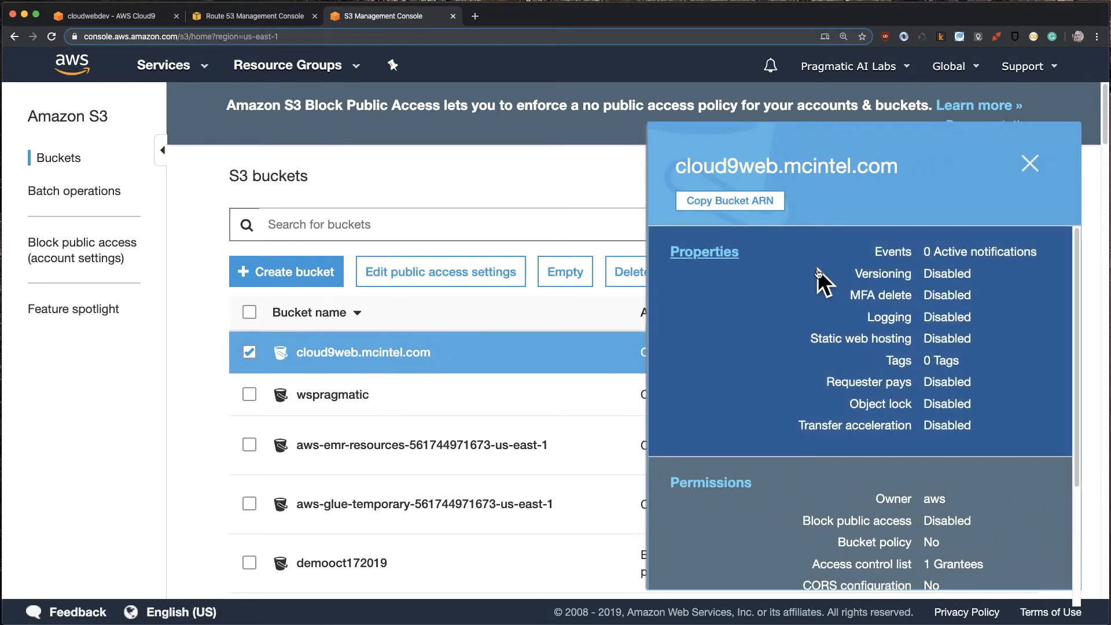
click(1030, 162)
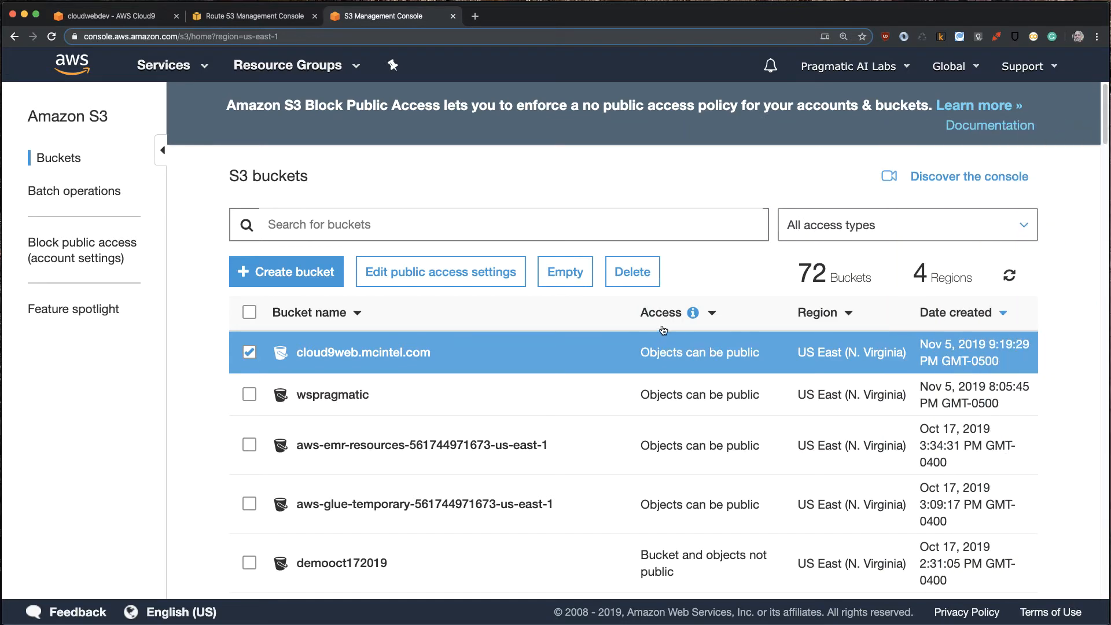
click(339, 350)
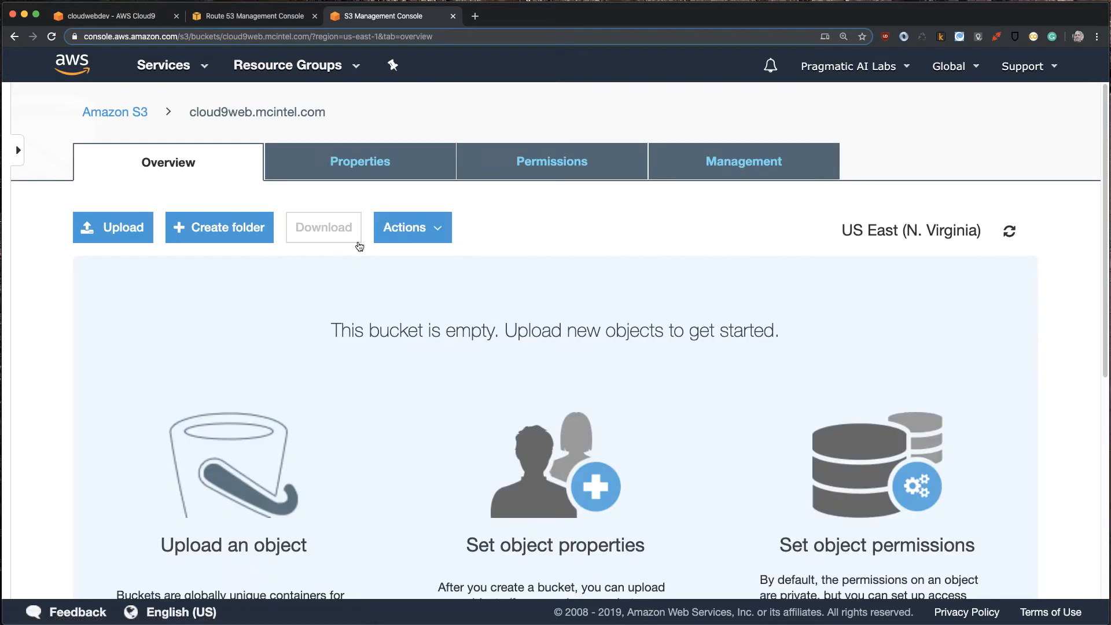
- Open the bucket's static website hosting properties and choose to use this bucket to host a website
click(363, 164)
scroll(512, 267, down, 5)
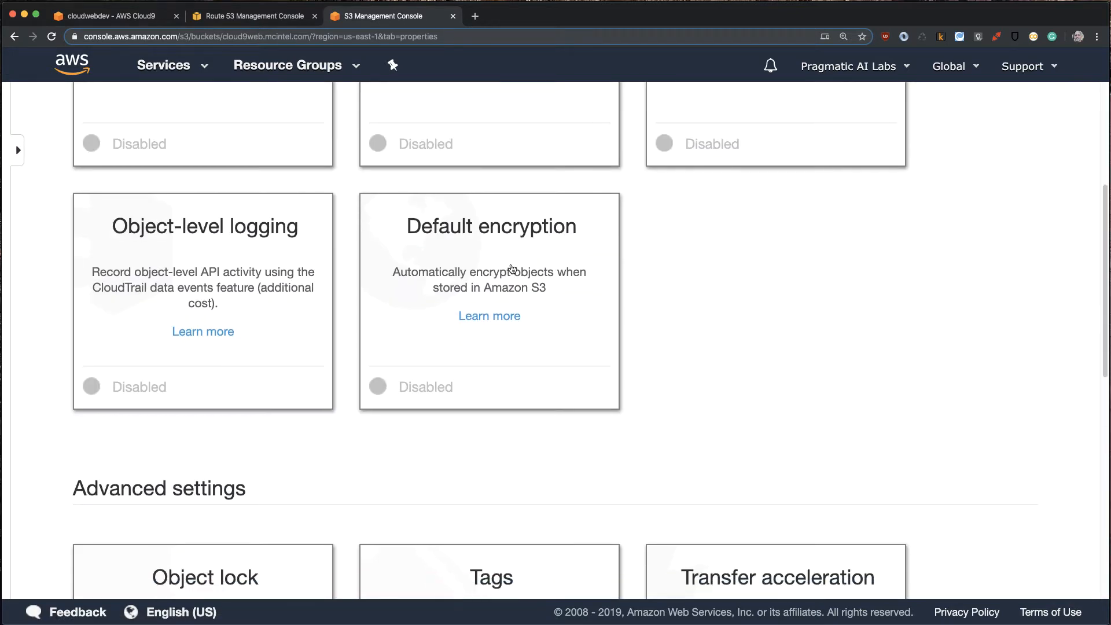
scroll(512, 268, up, 3)
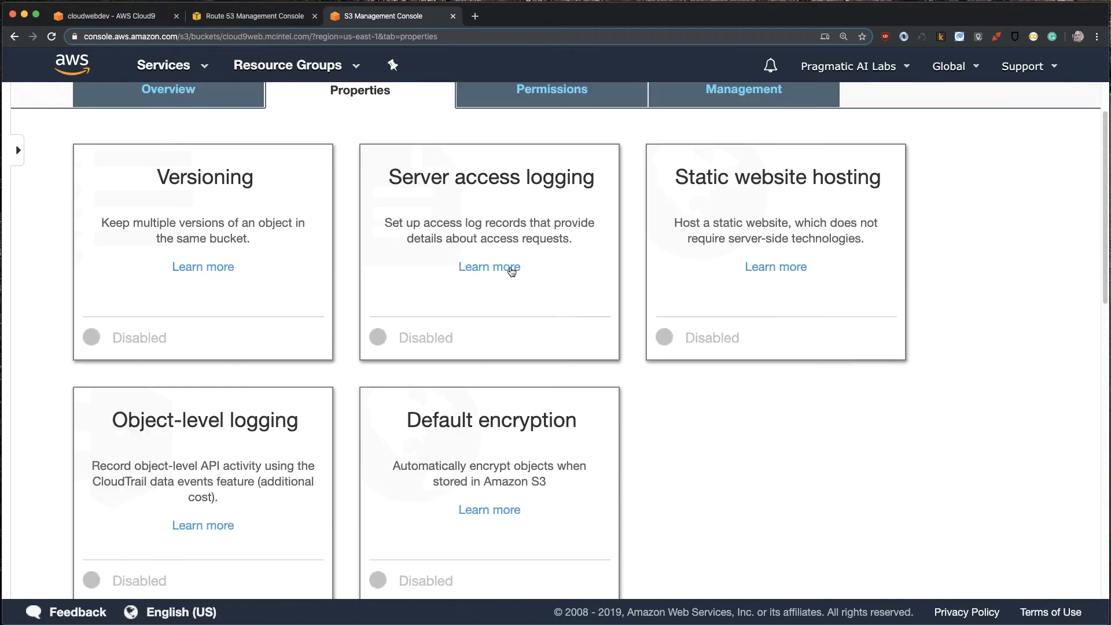
click(750, 170)
scroll(358, 509, down, 3)
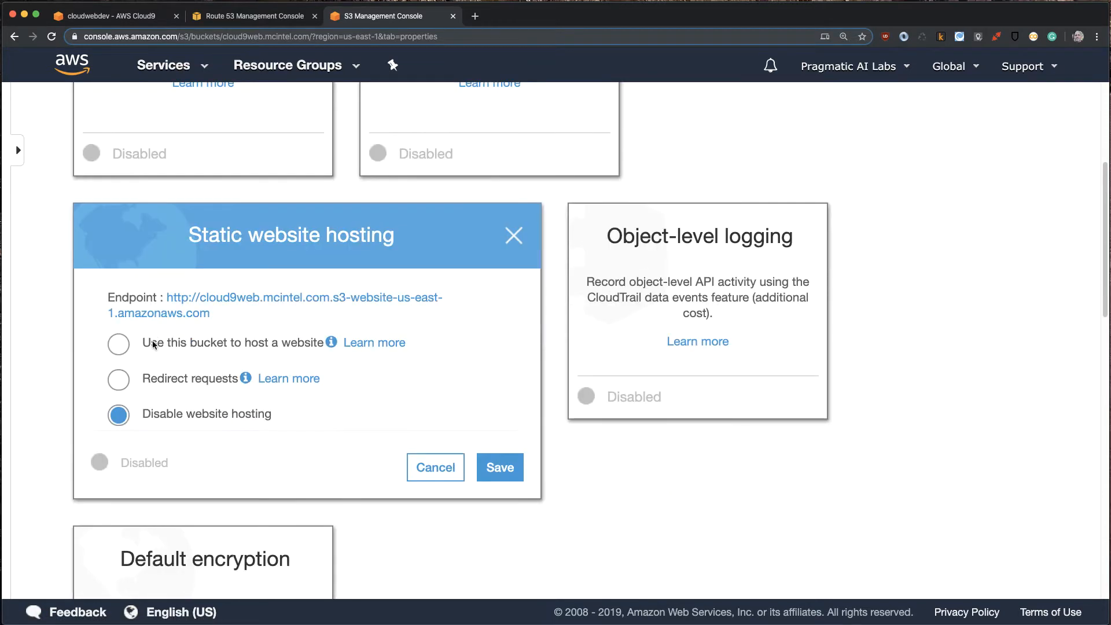
click(199, 342)
scroll(329, 363, down, 2)
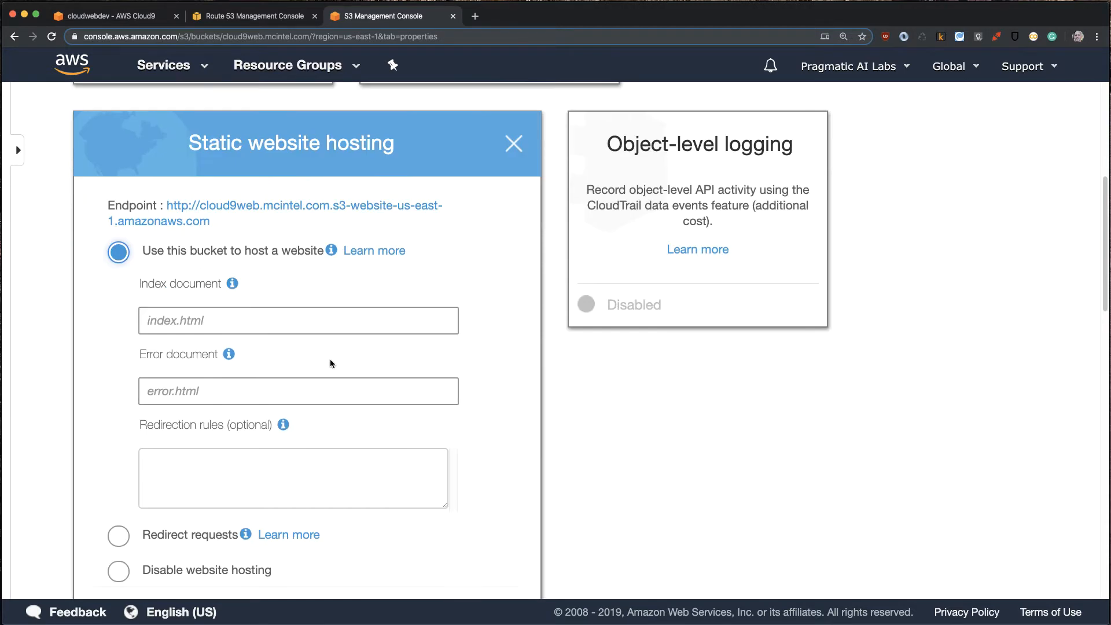
- Set the website's index document to index.html and save the static website hosting settings
click(254, 324)
text(fin)
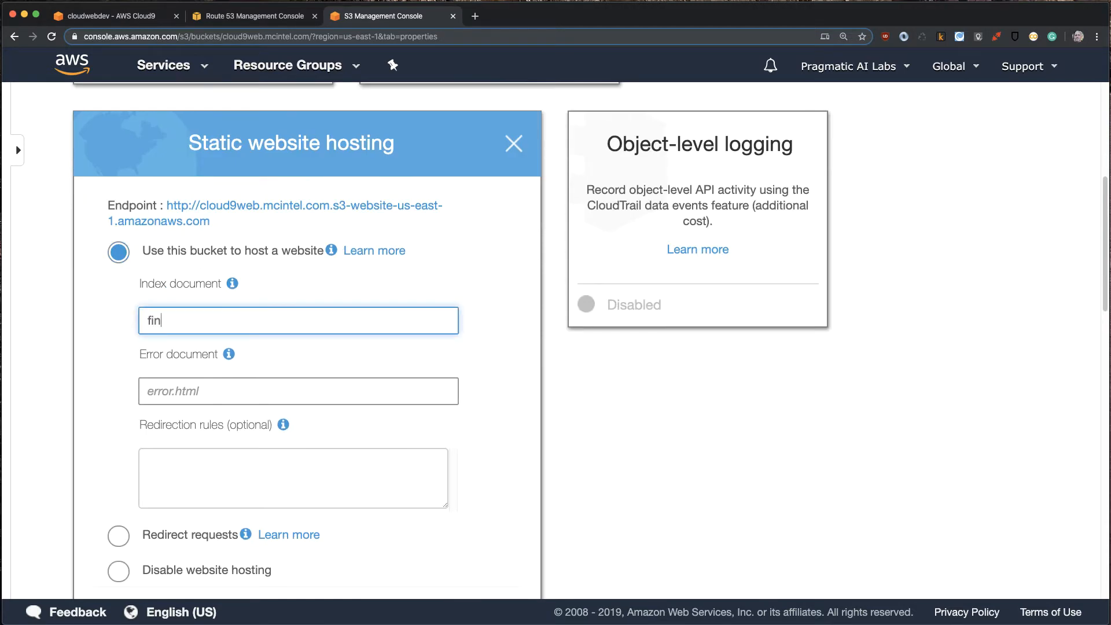
key(BackSpace)
key(BackSpace)
key(BackSpace)
text(index.html)
scroll(423, 374, down, 4)
click(513, 386)
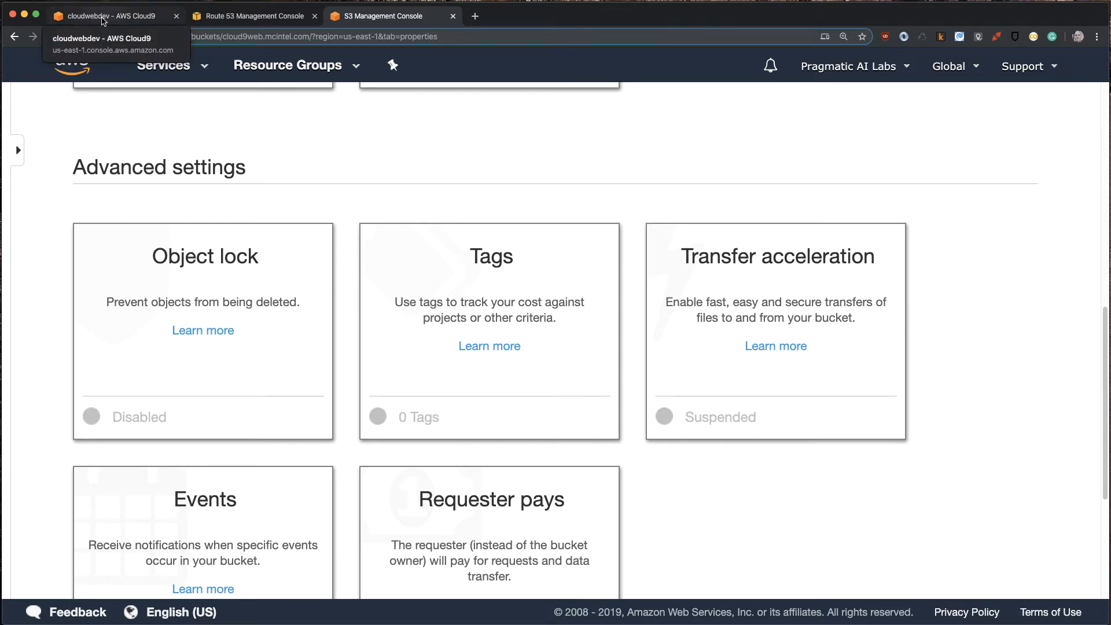
- Switch to the AWS Cloud9 environment and create an empty file with the terminal command touch index.html
click(102, 22)
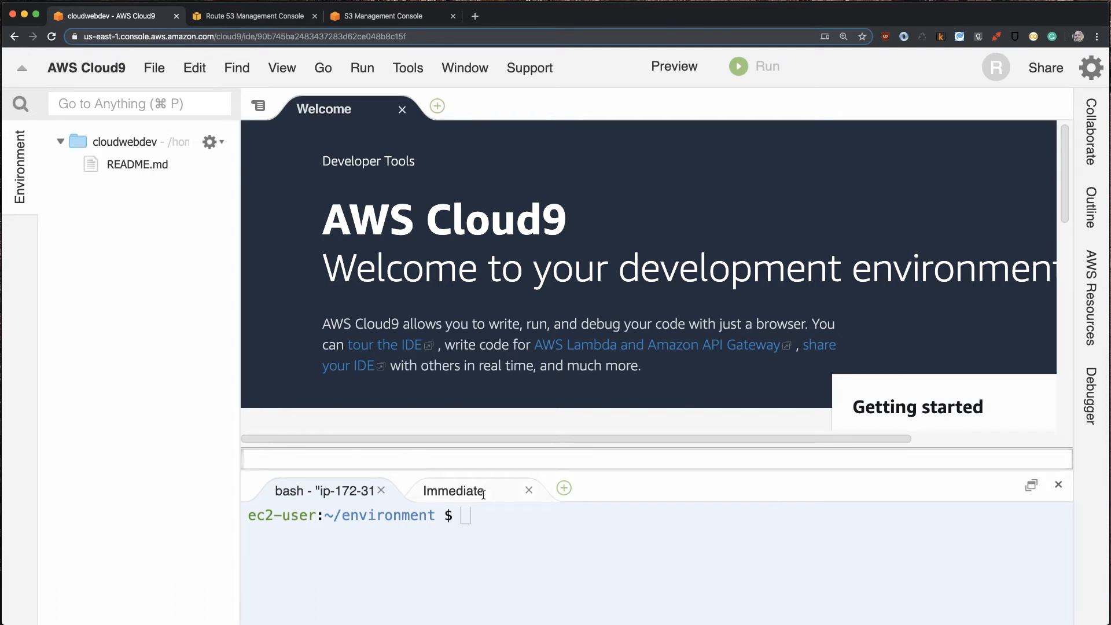
click(562, 529)
text(touch ine)
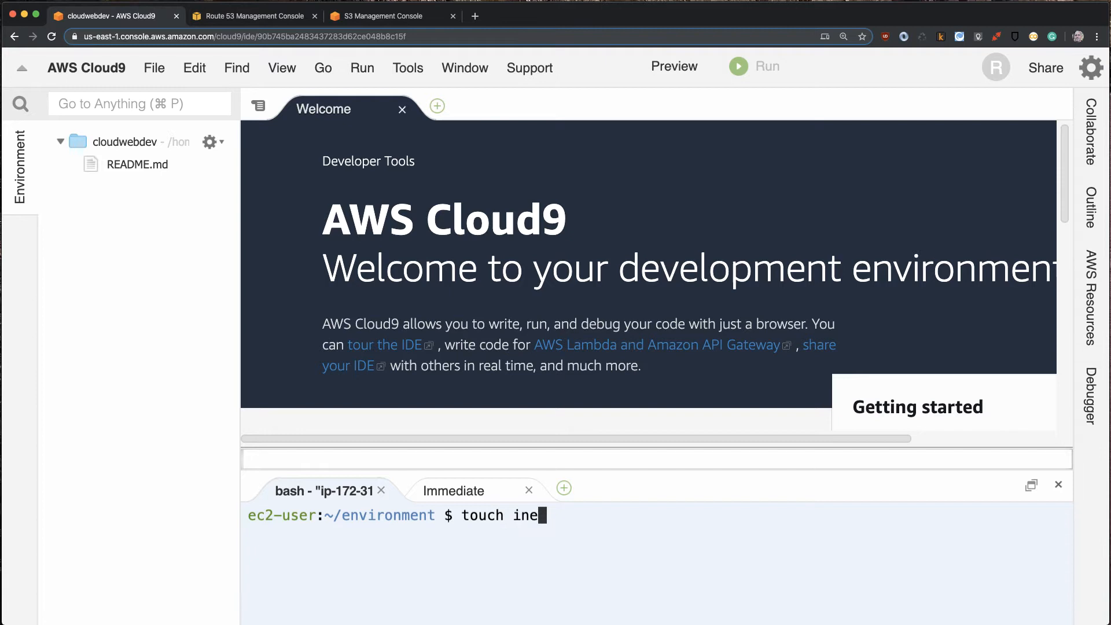
key(BackSpace)
text(dex.html)
key(Return)
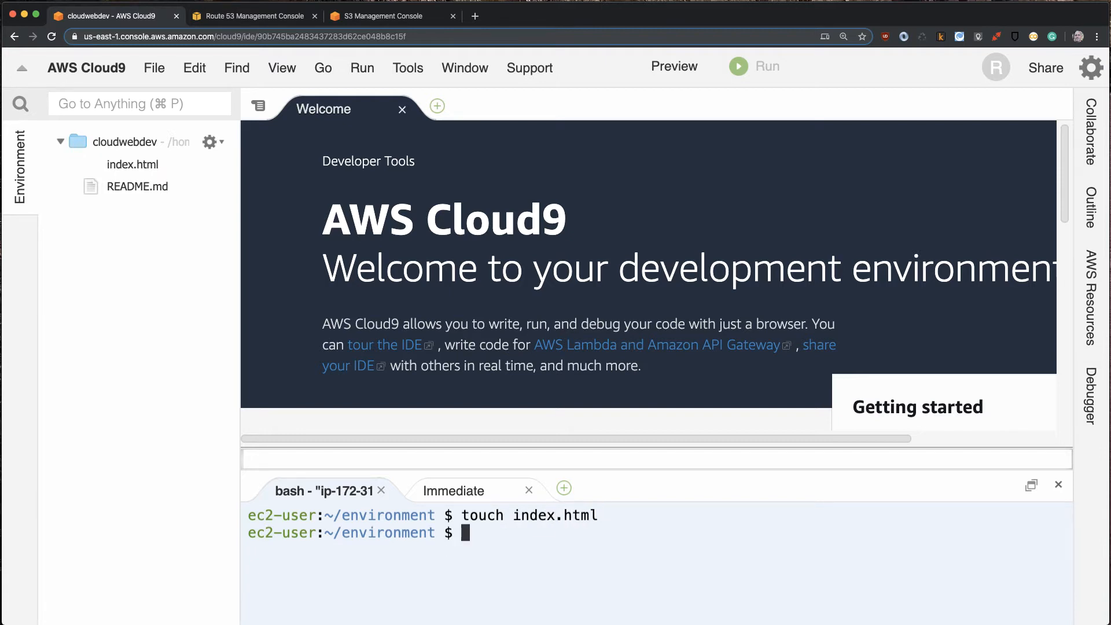
- Open index.html in the editor and add an html element containing an indented, empty p element
double_click(112, 165)
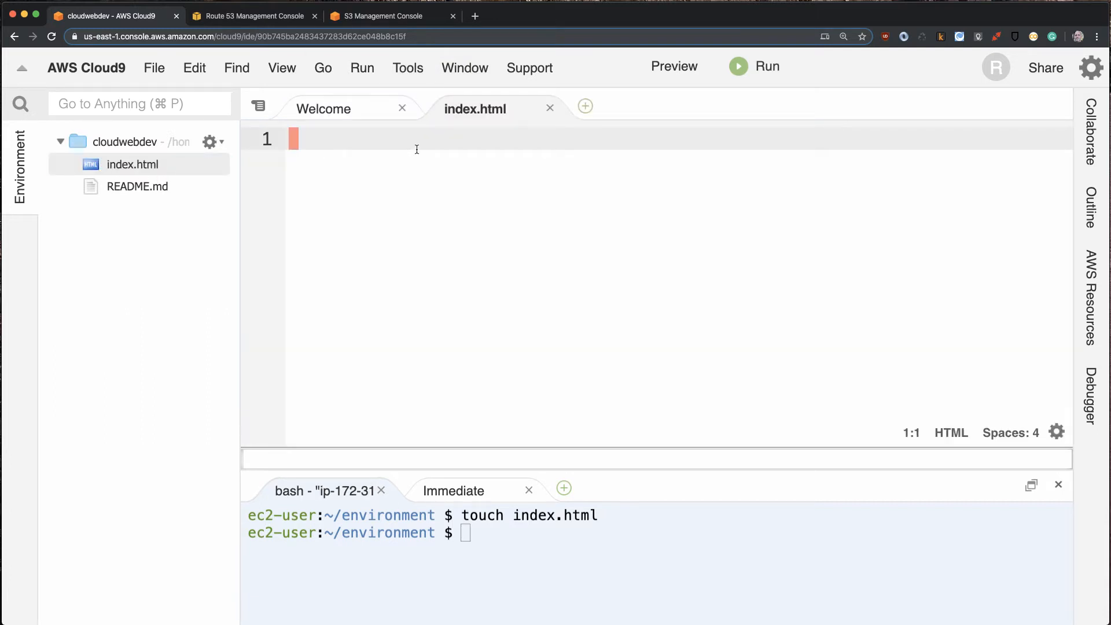
text(i)
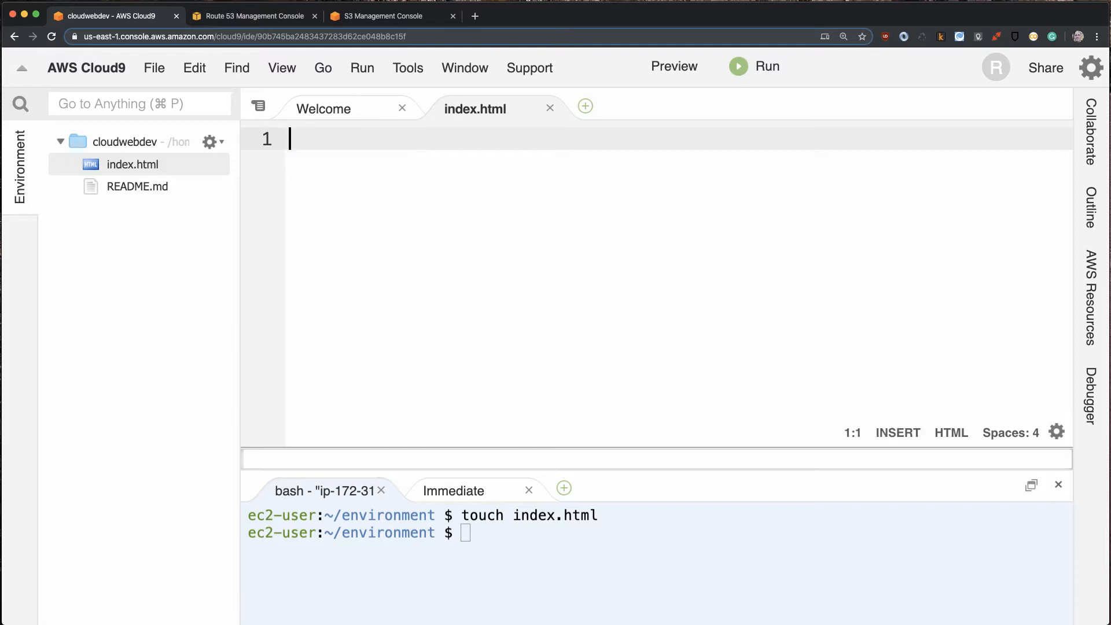
text(<htm)
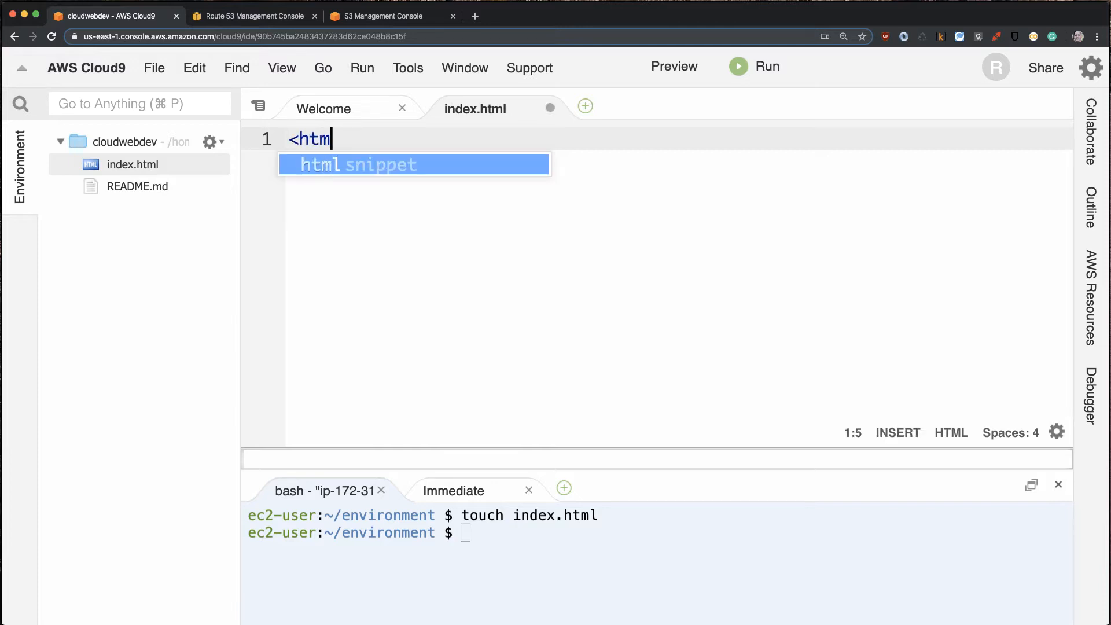
text(l></html>)
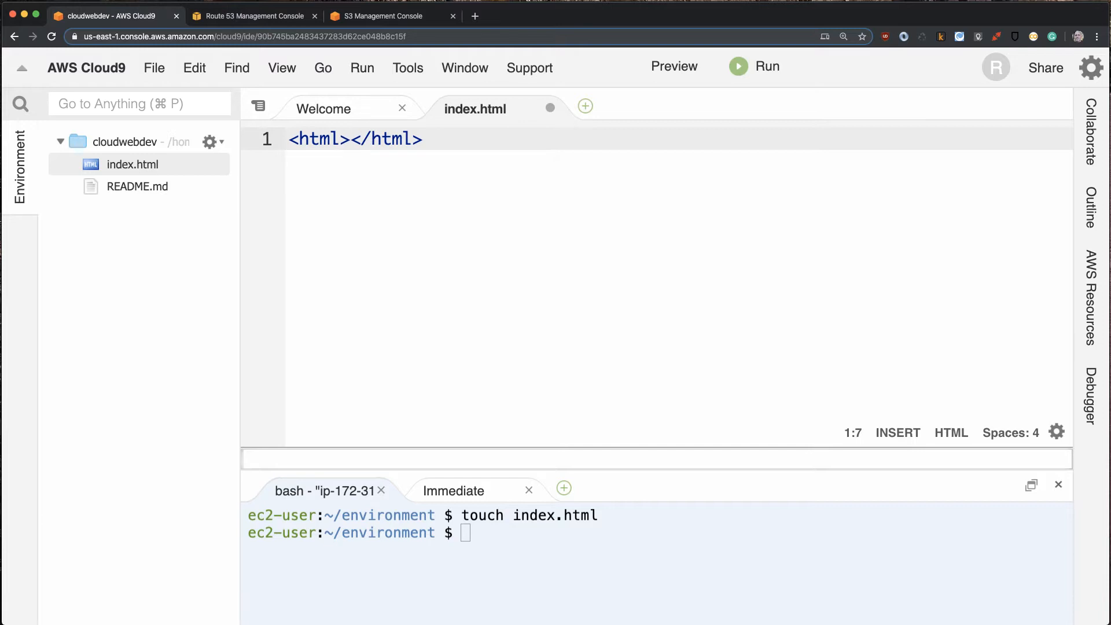
key(Return)
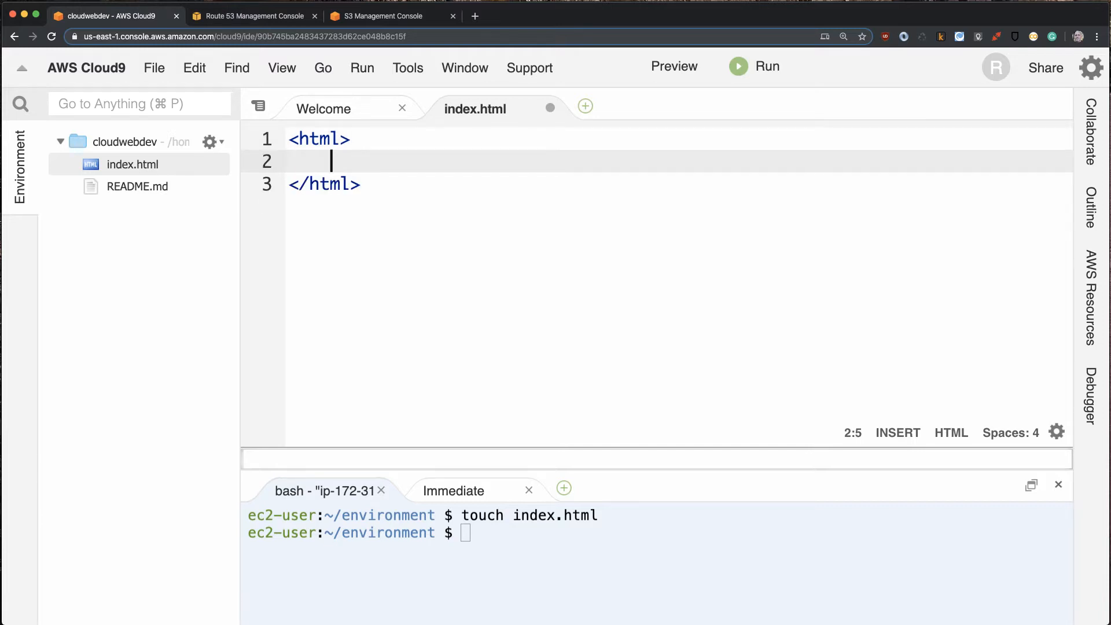
text(<)
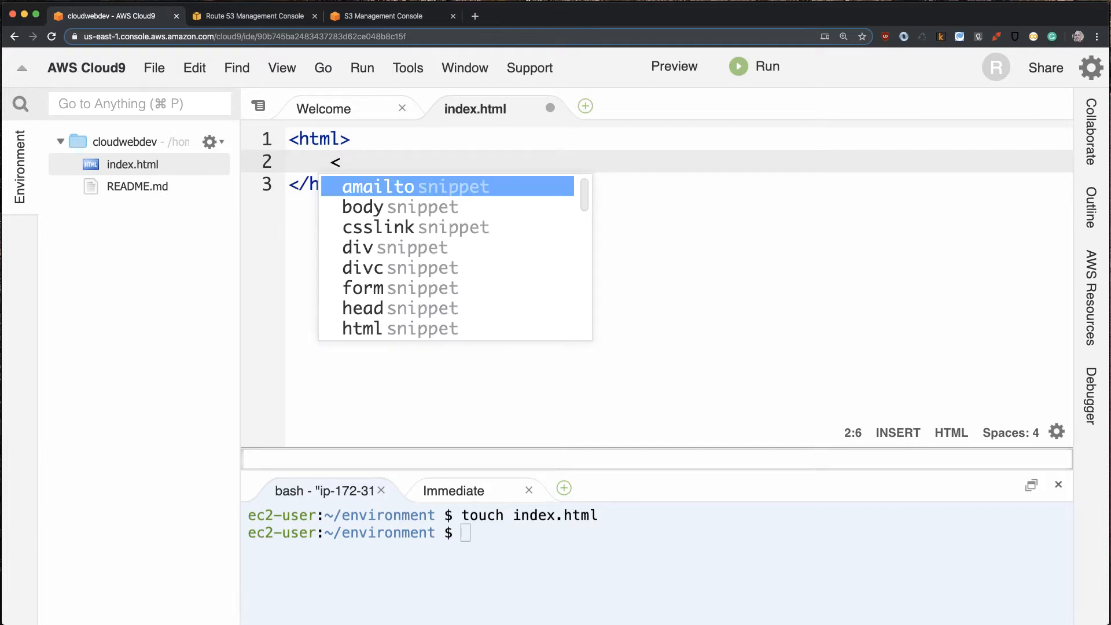
text(p></p>)
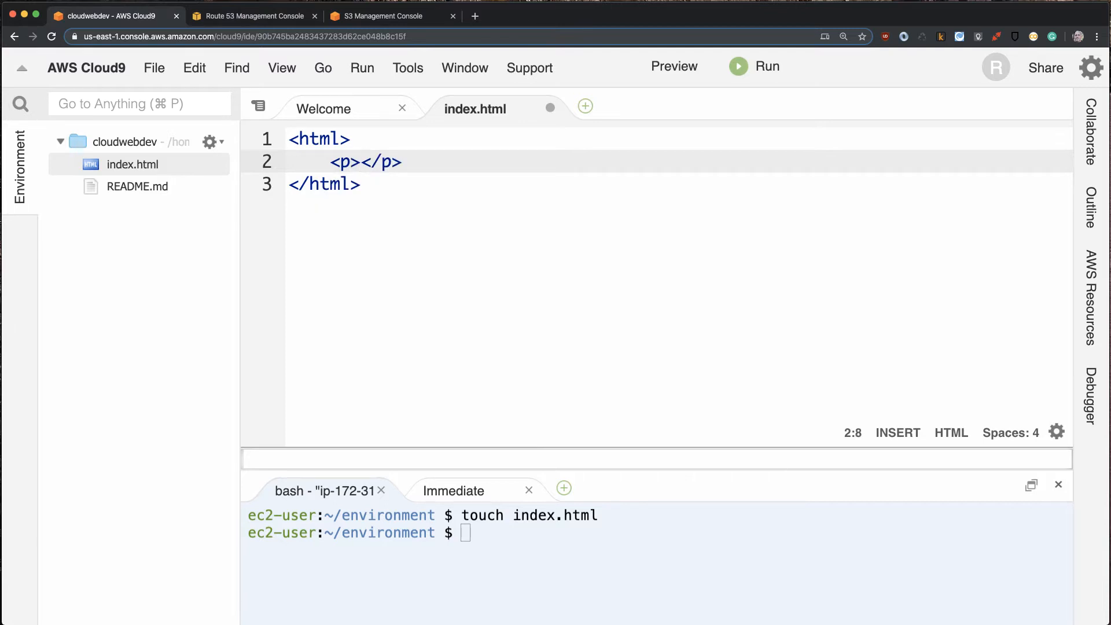
text(This is )
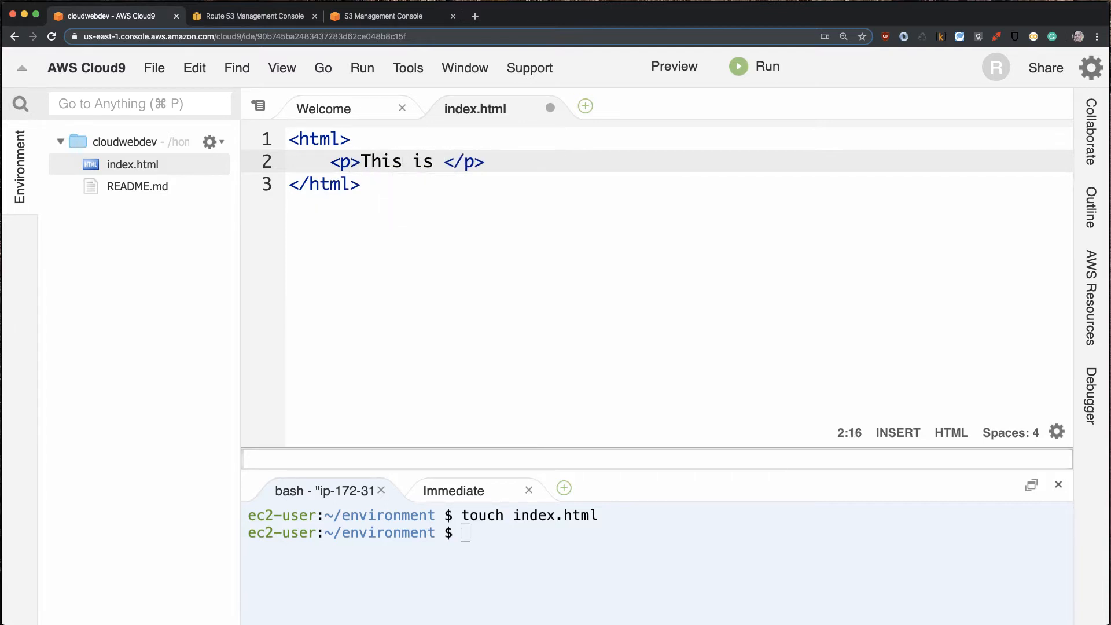
text(my )
text(s3 web)
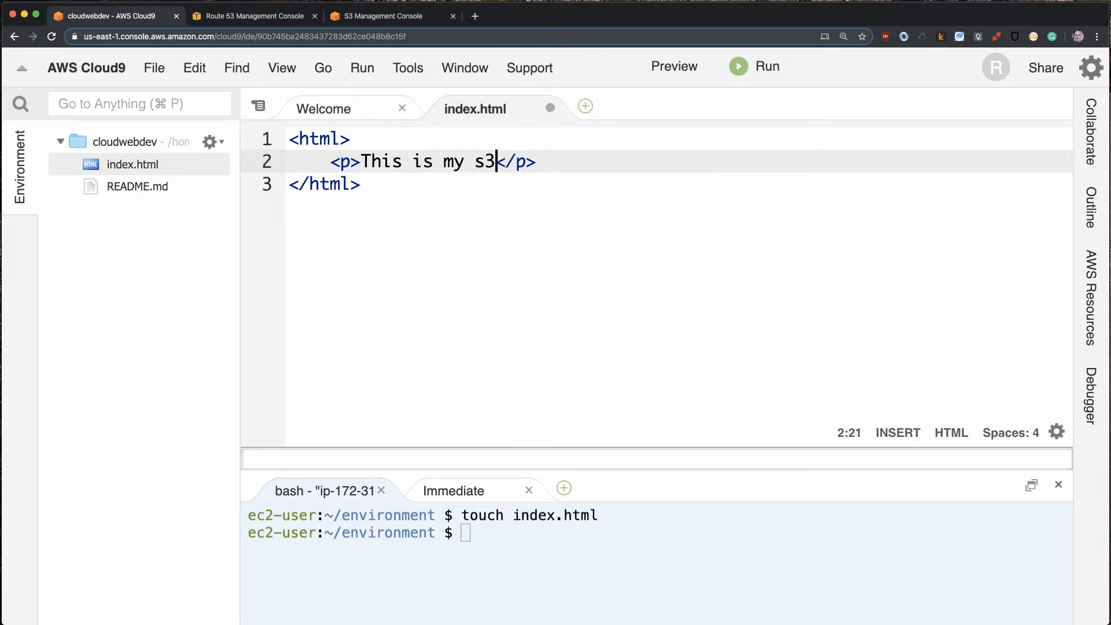
text(site)
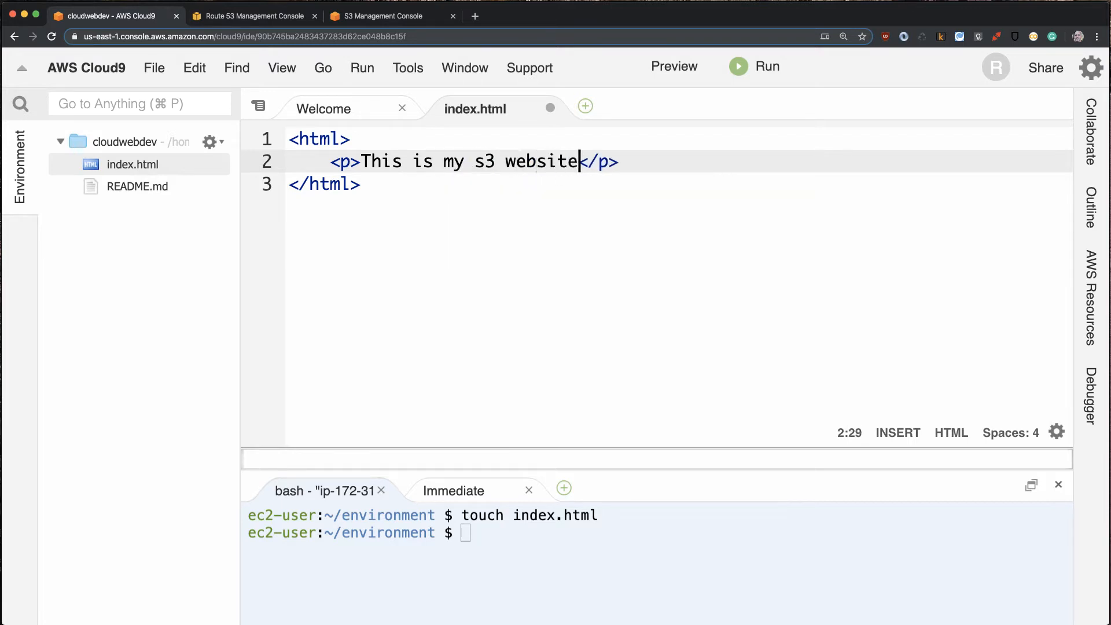
- Enter "This is my s3 website" as the paragraph text in index.html and save the file
key(super+s)
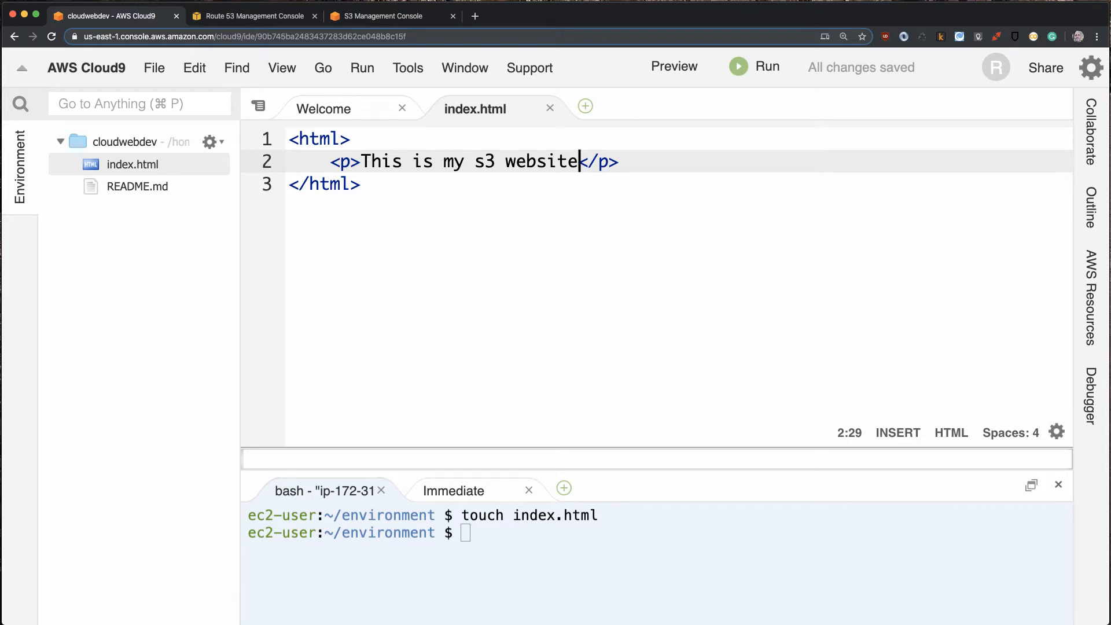
- Download index.html from the Cloud9 file tree to the local computer
click(116, 165)
right_click(113, 166)
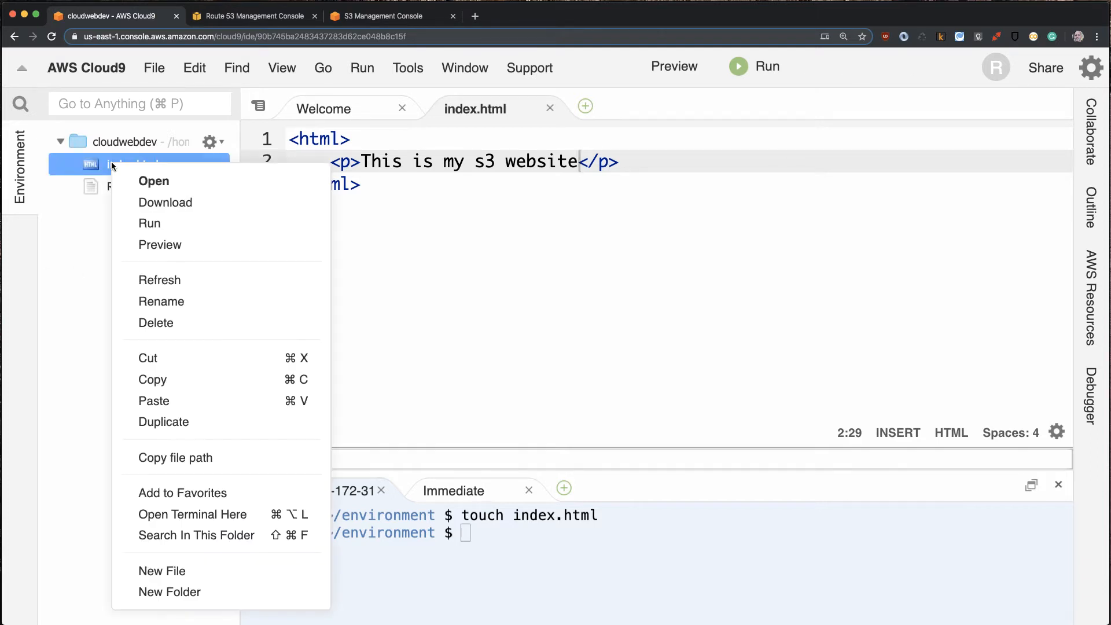
click(154, 204)
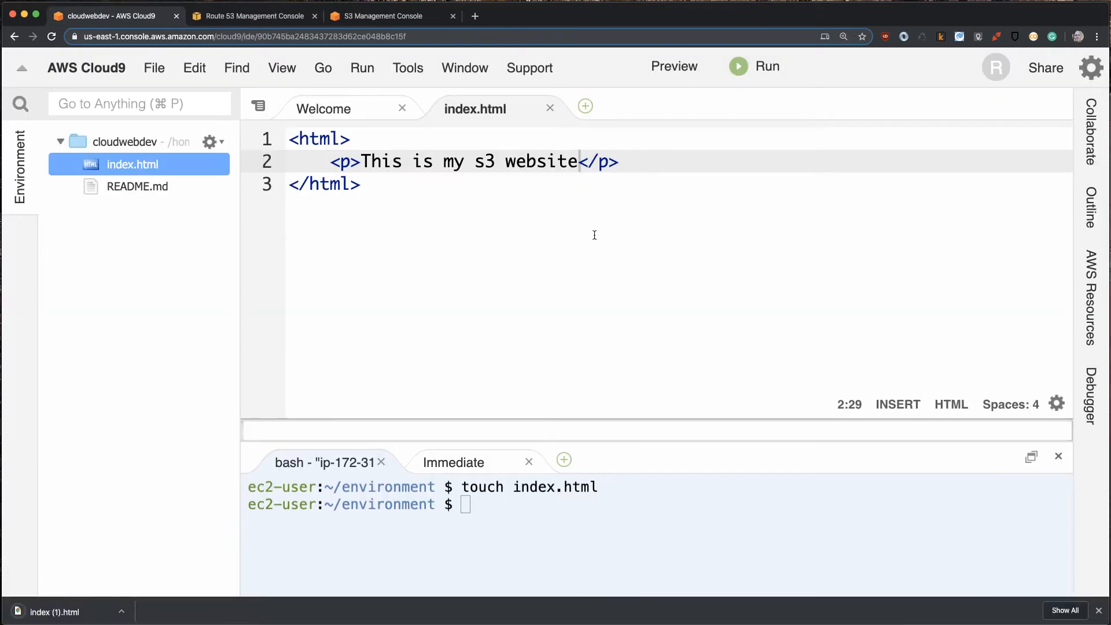
- Show the downloaded file in Finder, delete all files in the Downloads folder, and download index.html from Cloud9 again
click(121, 612)
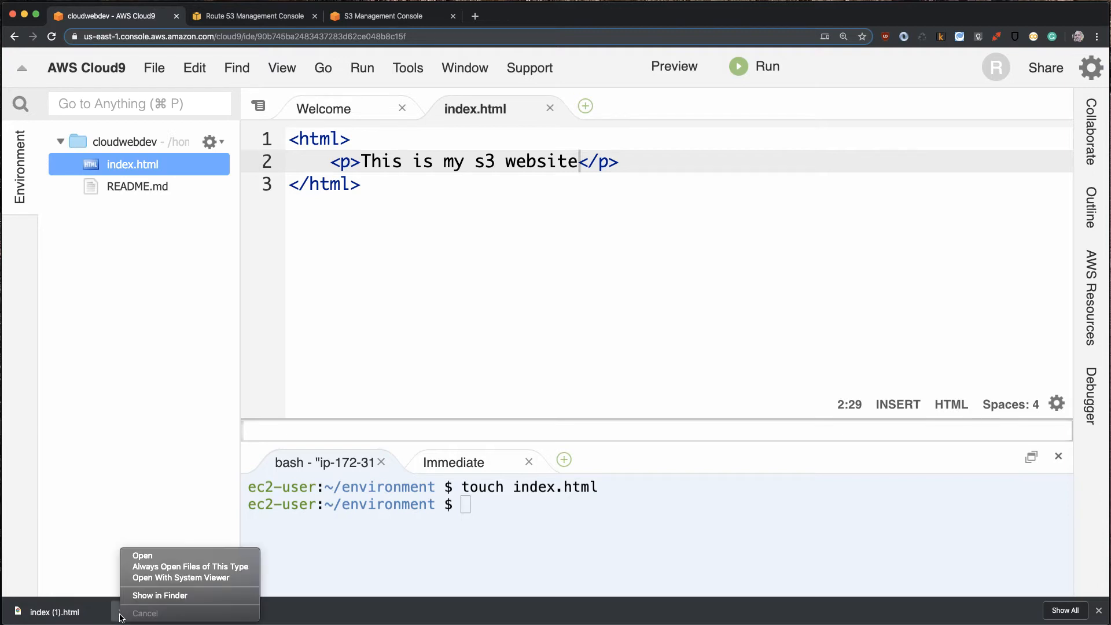
click(165, 595)
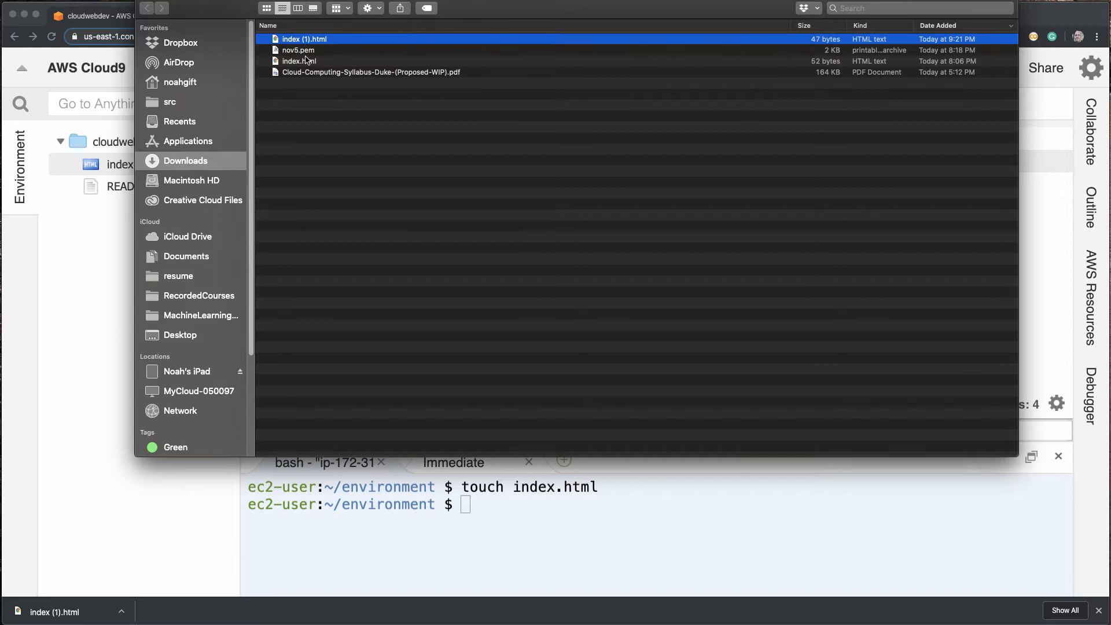
drag(315, 88, 302, 40)
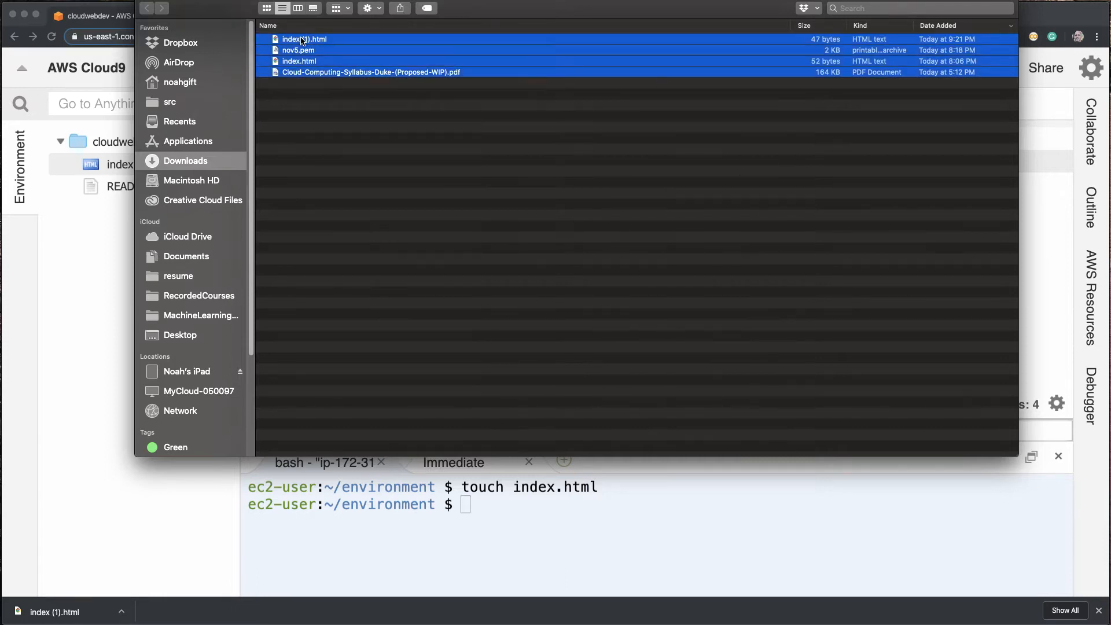
key(super+BackSpace)
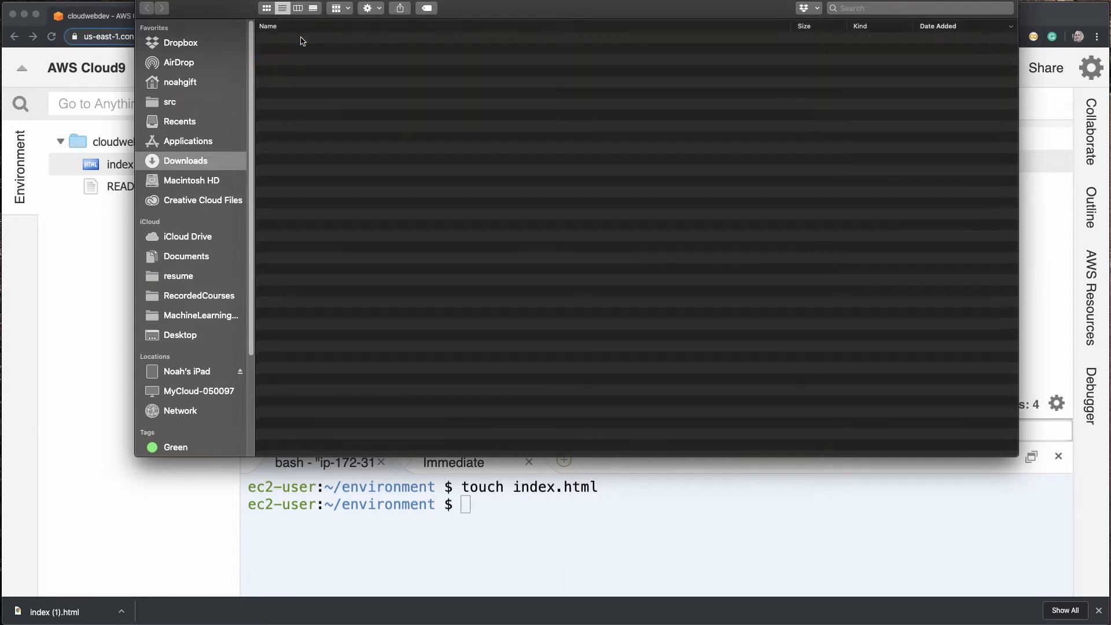
key(super+w)
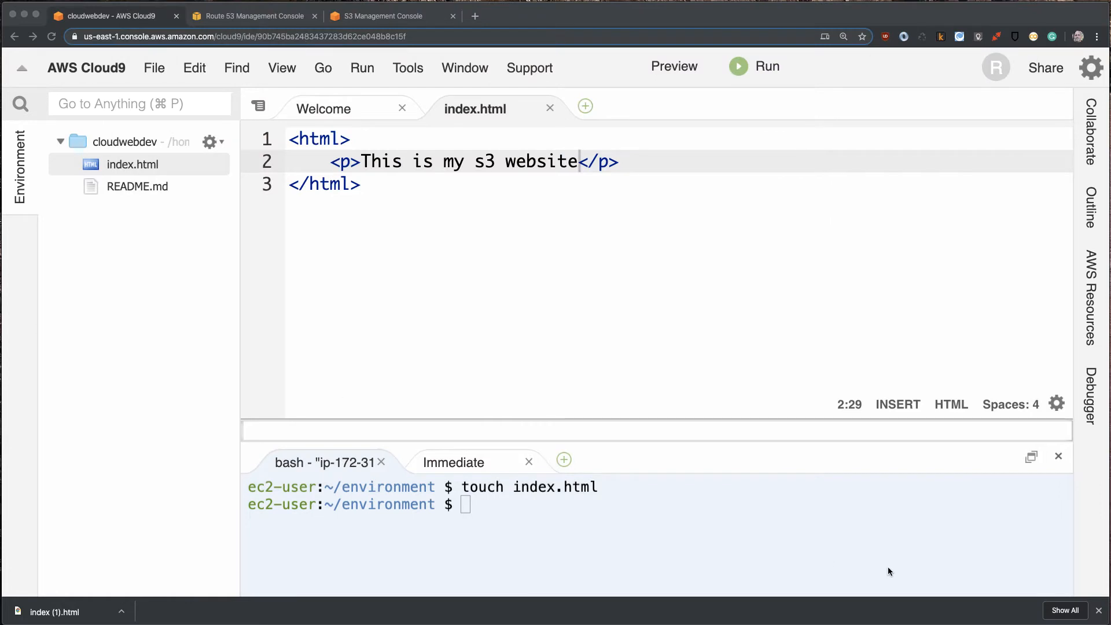
click(1098, 613)
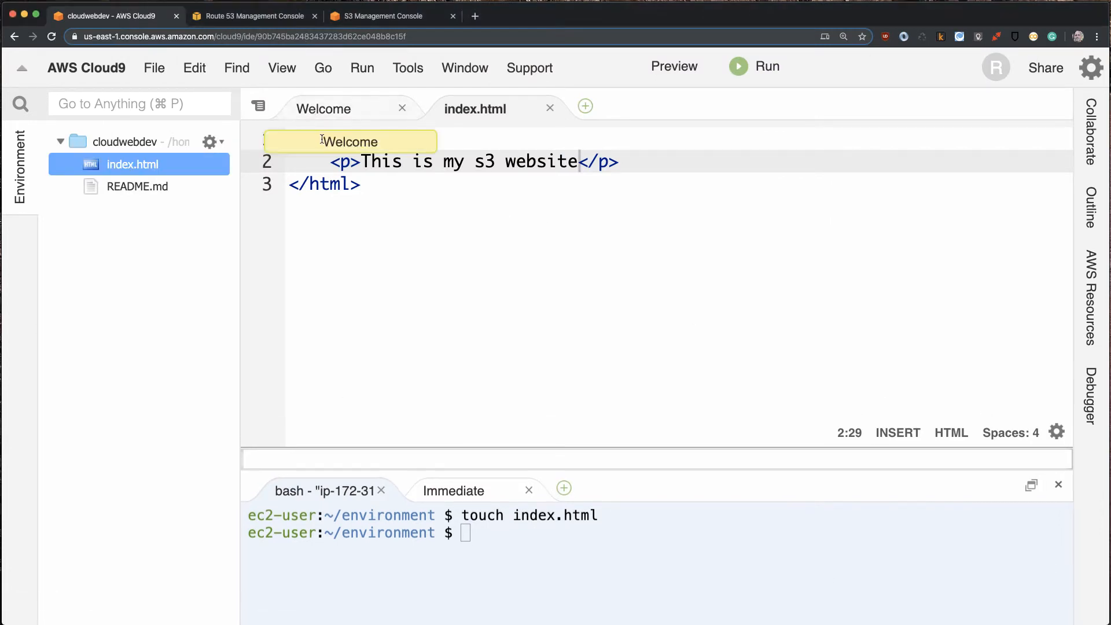
right_click(122, 166)
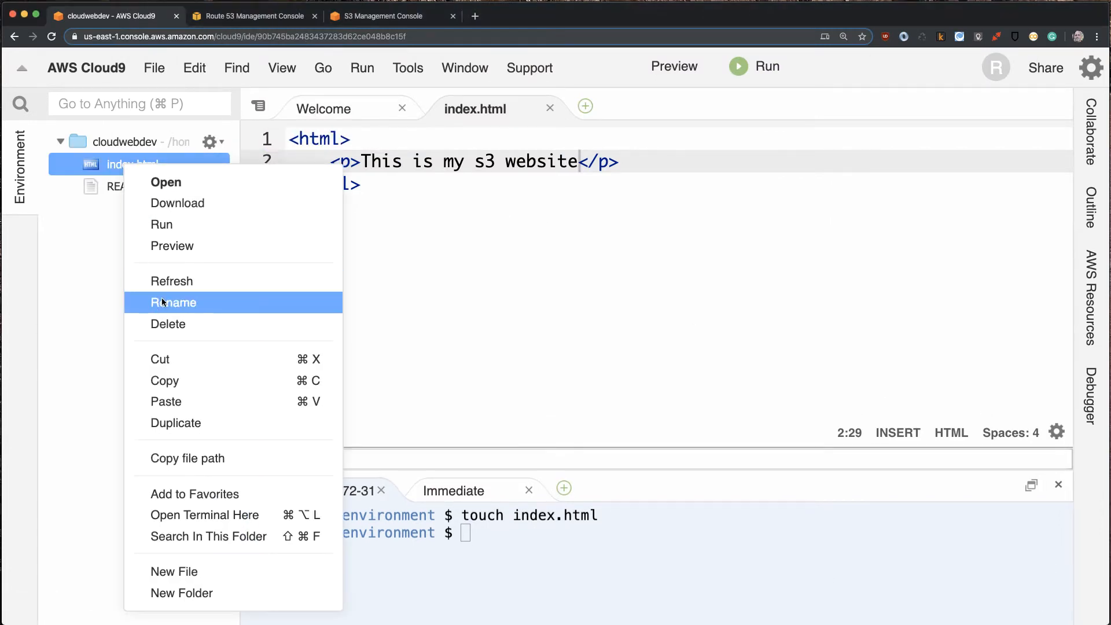
click(184, 206)
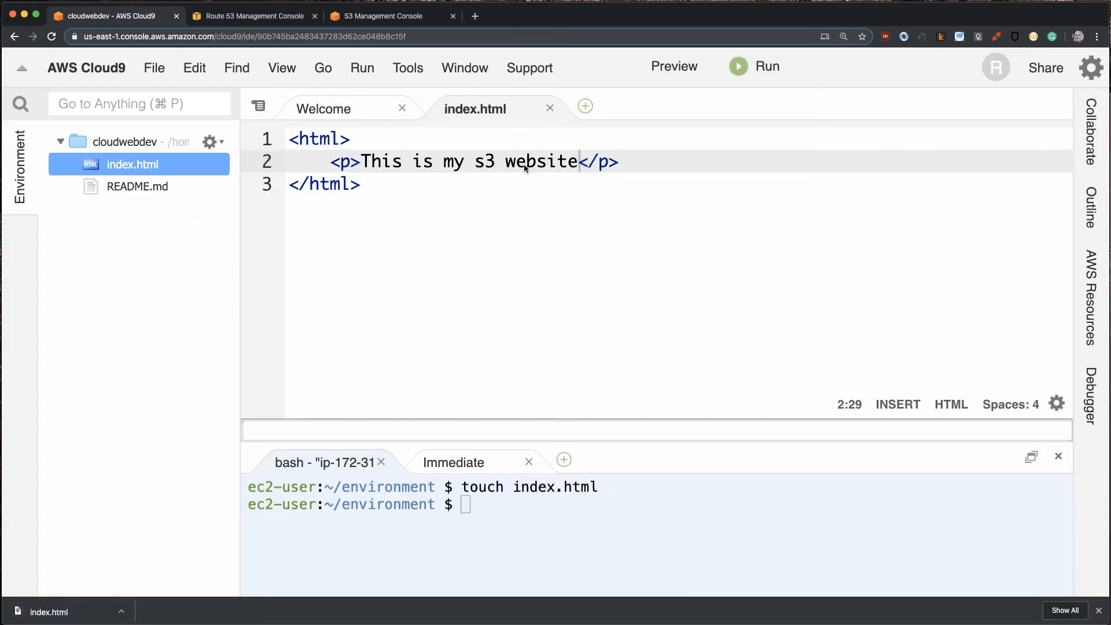
- Switch to the S3 console and start an upload to cloud9web.mcintel.com with index.html from the Downloads folder
click(320, 17)
scroll(263, 227, up, 8)
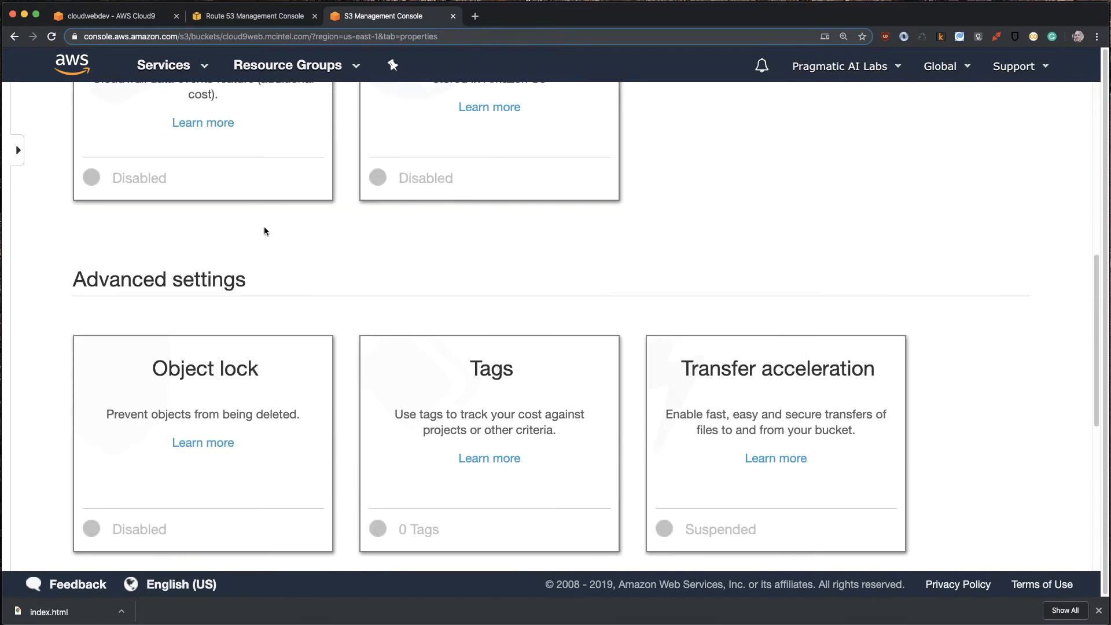
scroll(267, 237, up, 2)
click(182, 162)
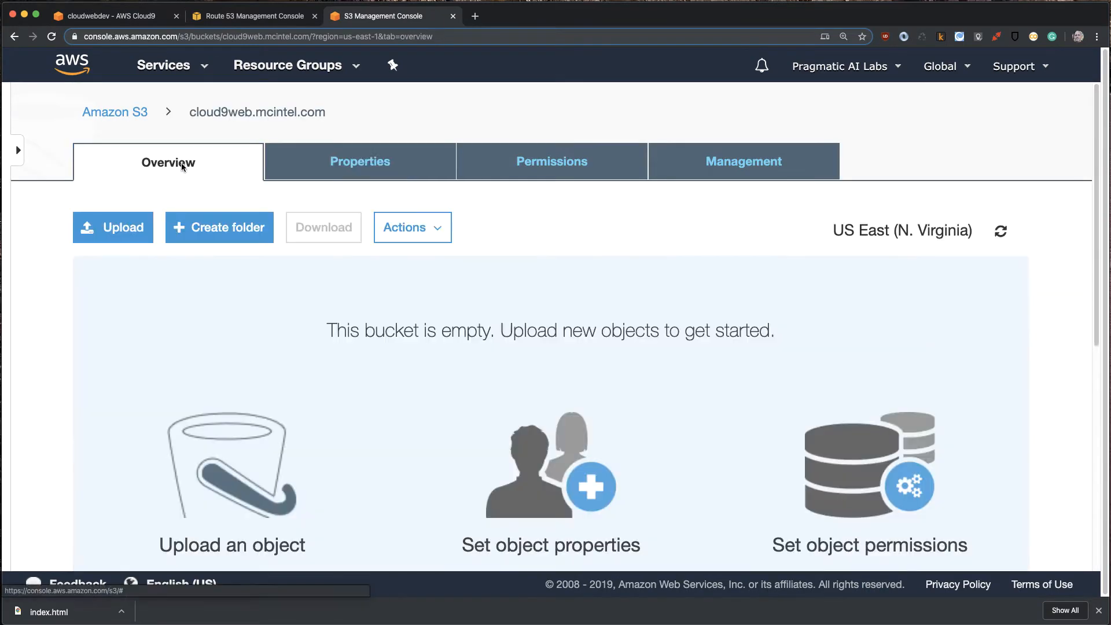
click(113, 229)
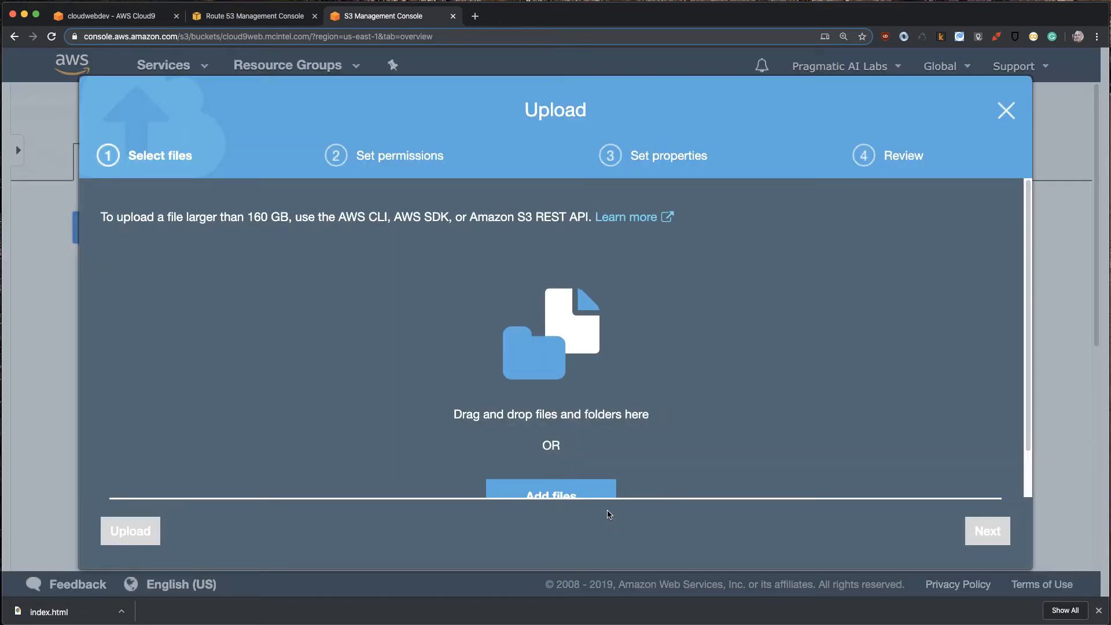
click(588, 493)
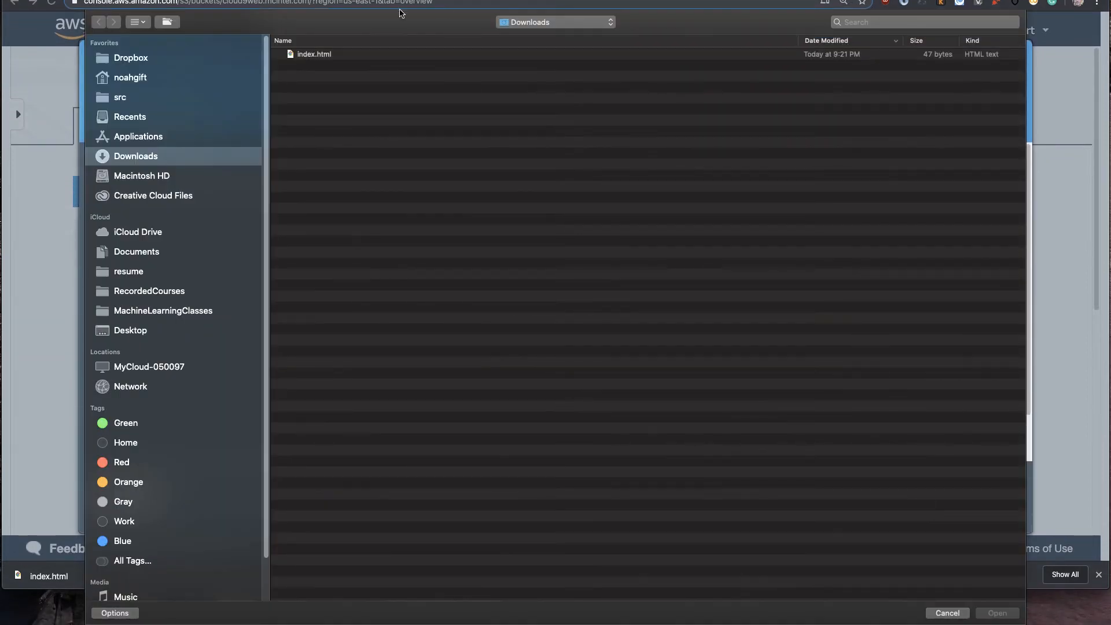
click(320, 55)
click(997, 612)
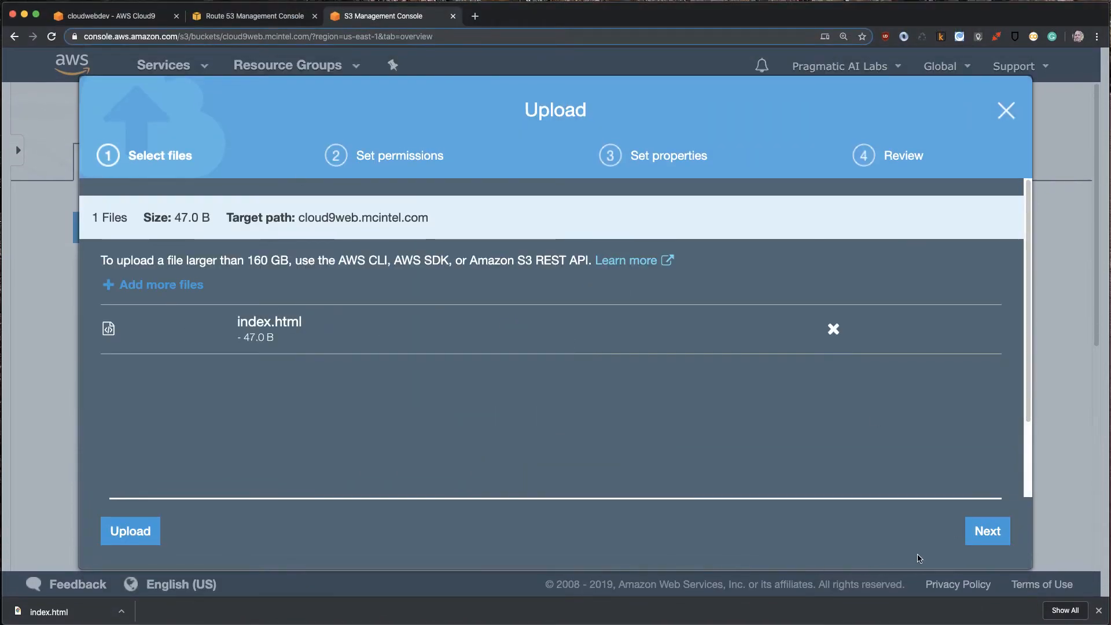
- Set the upload's public permissions to "Grant public read access to this object(s)"
click(983, 538)
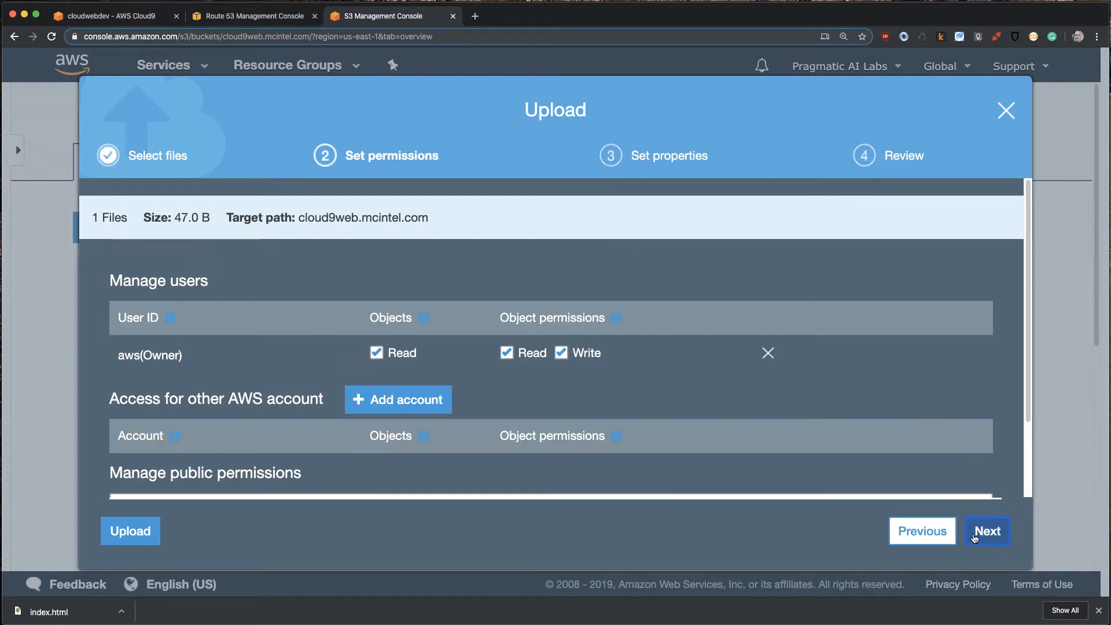
scroll(466, 477, down, 3)
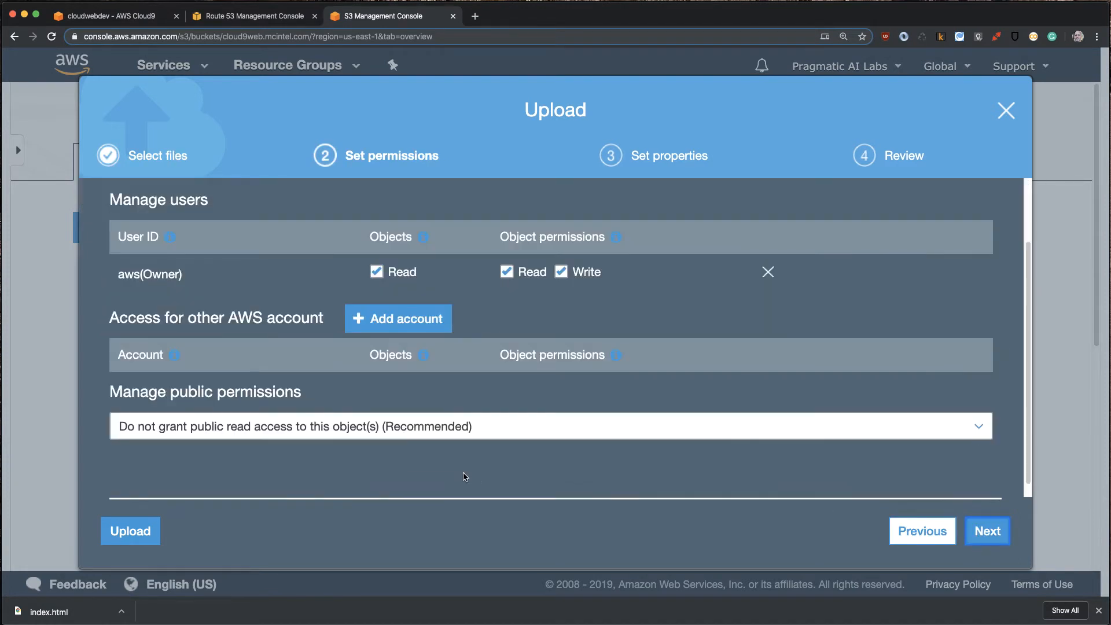
click(463, 433)
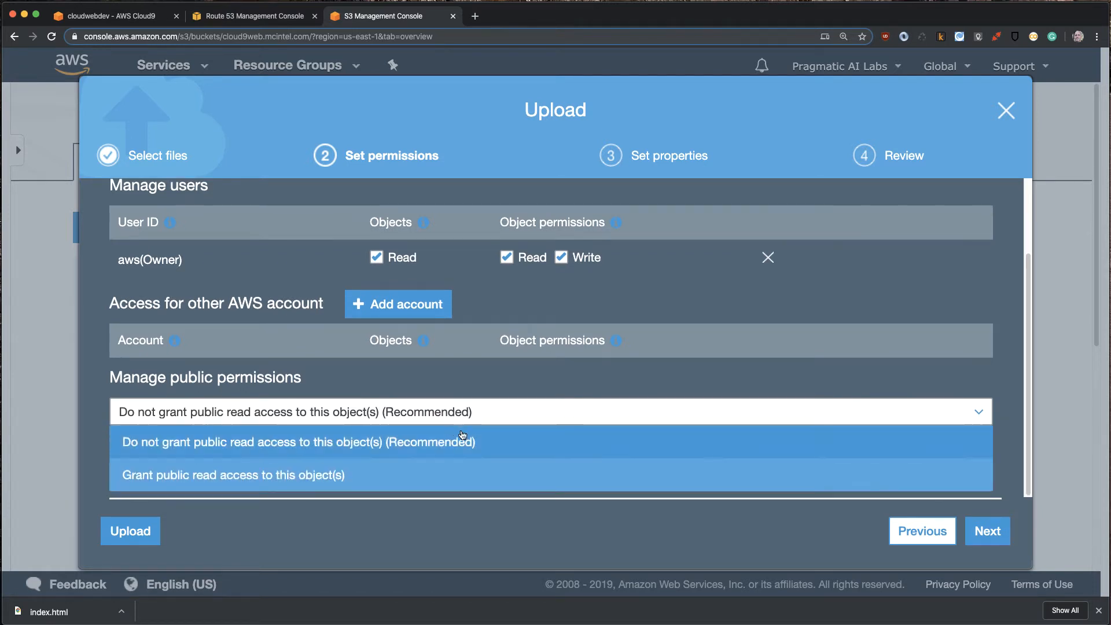
click(243, 476)
scroll(625, 450, down, 3)
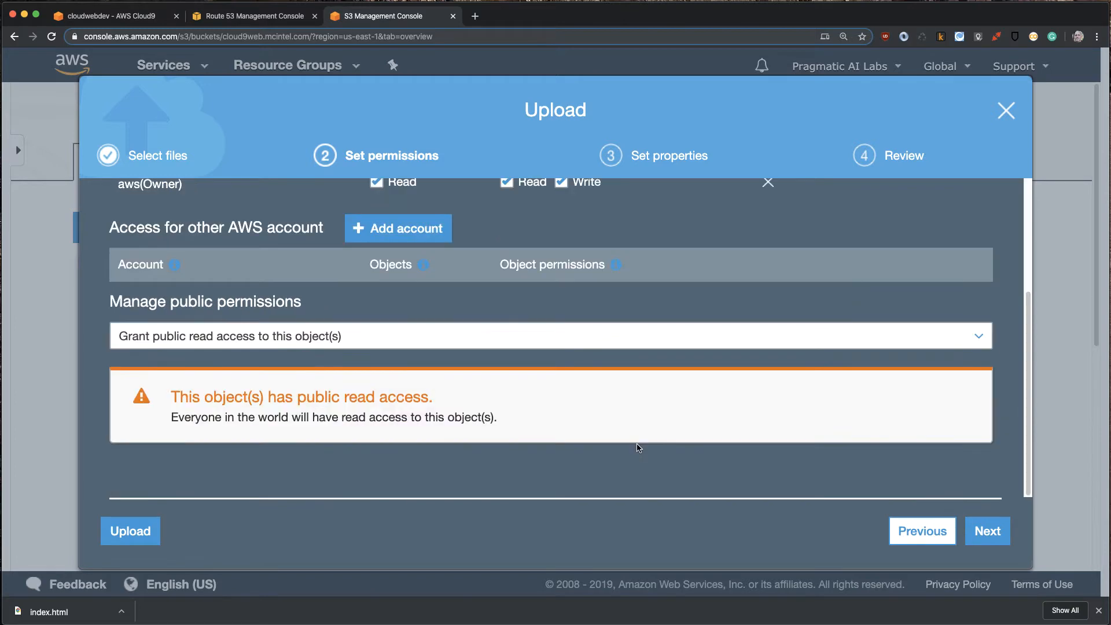
- Keep the Standard storage class and default properties, and upload index.html to the bucket
click(987, 531)
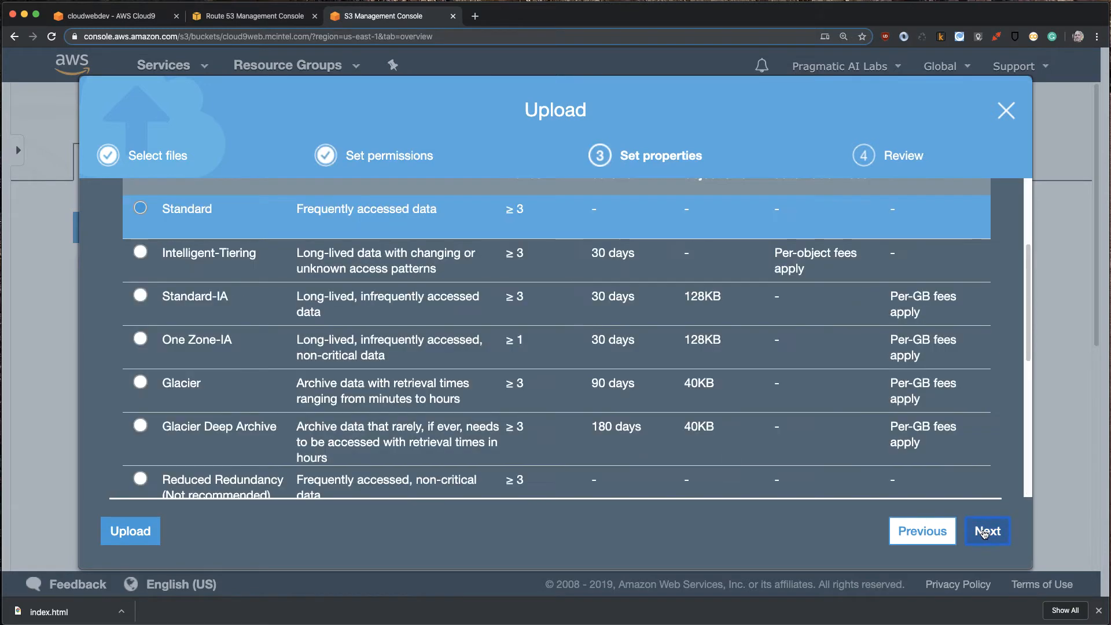
click(987, 535)
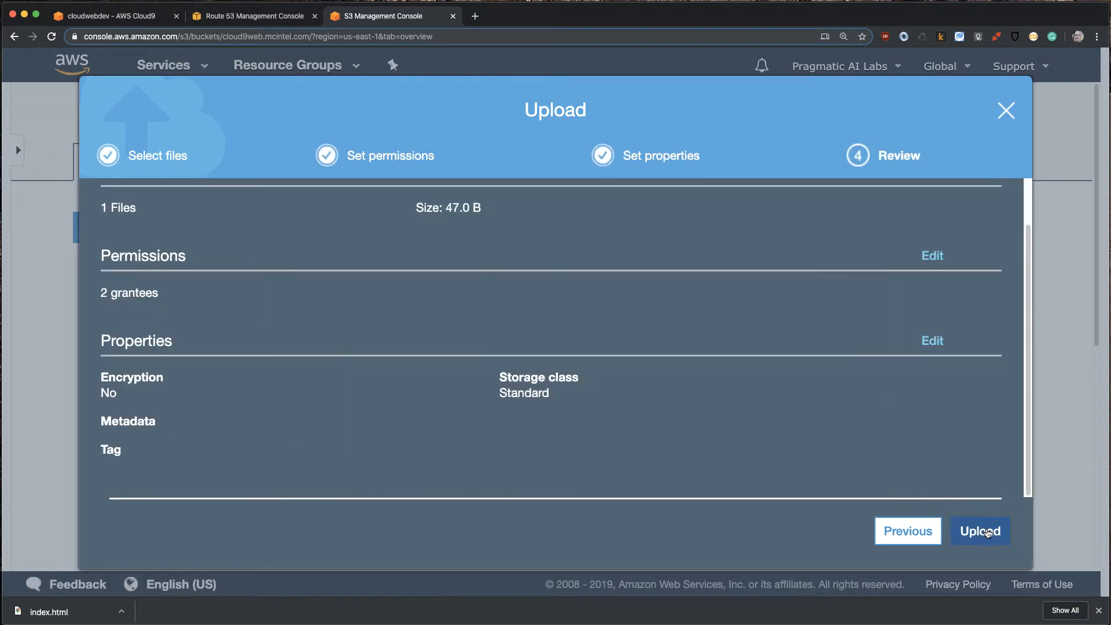
click(987, 530)
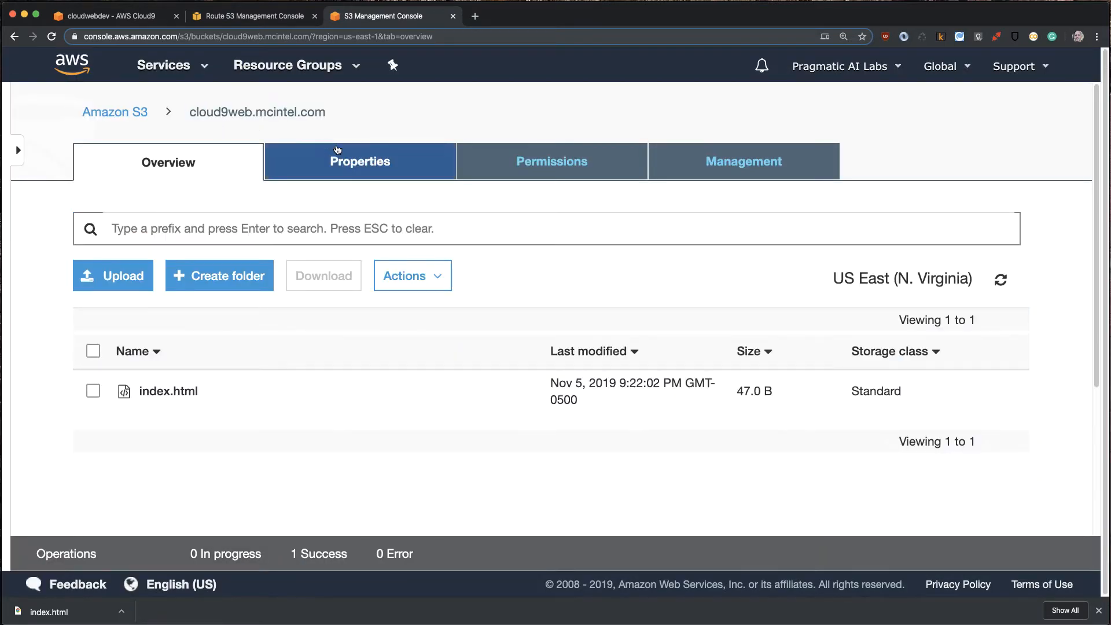
- Open the endpoint link from the bucket's static website hosting settings in a new tab and check the page text
click(362, 168)
scroll(399, 248, down, 5)
scroll(399, 248, down, 5)
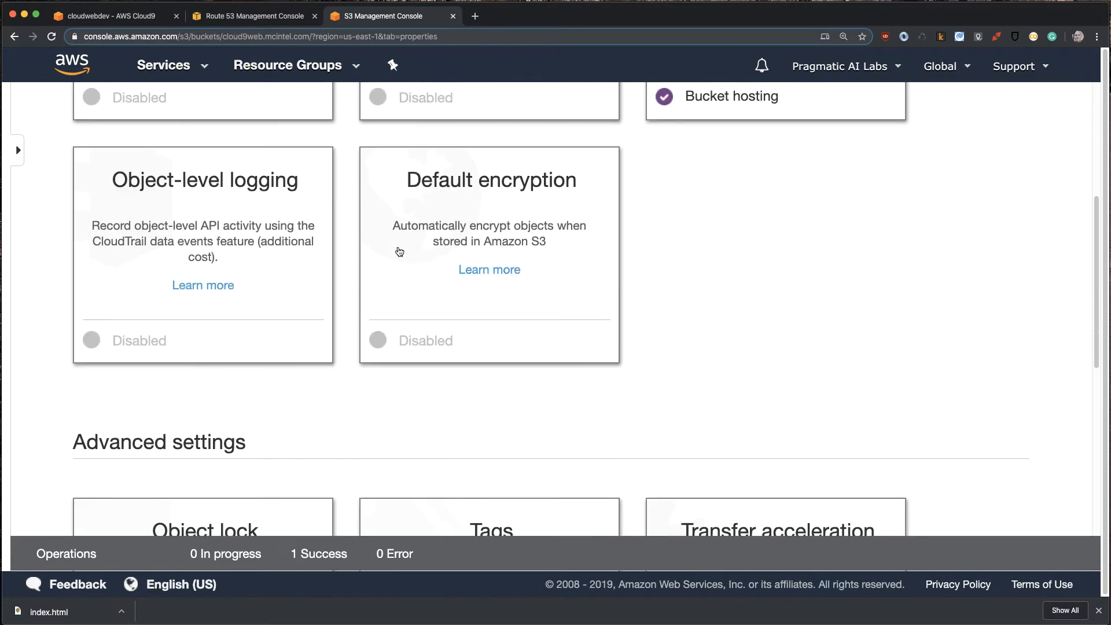
scroll(399, 248, up, 10)
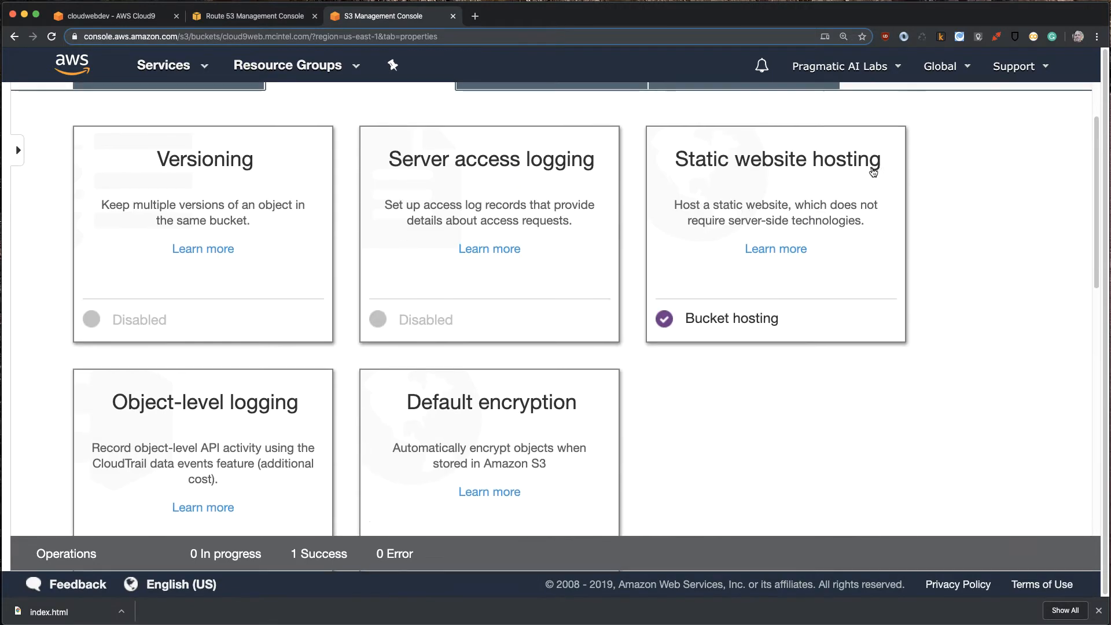
click(737, 157)
scroll(494, 295, down, 3)
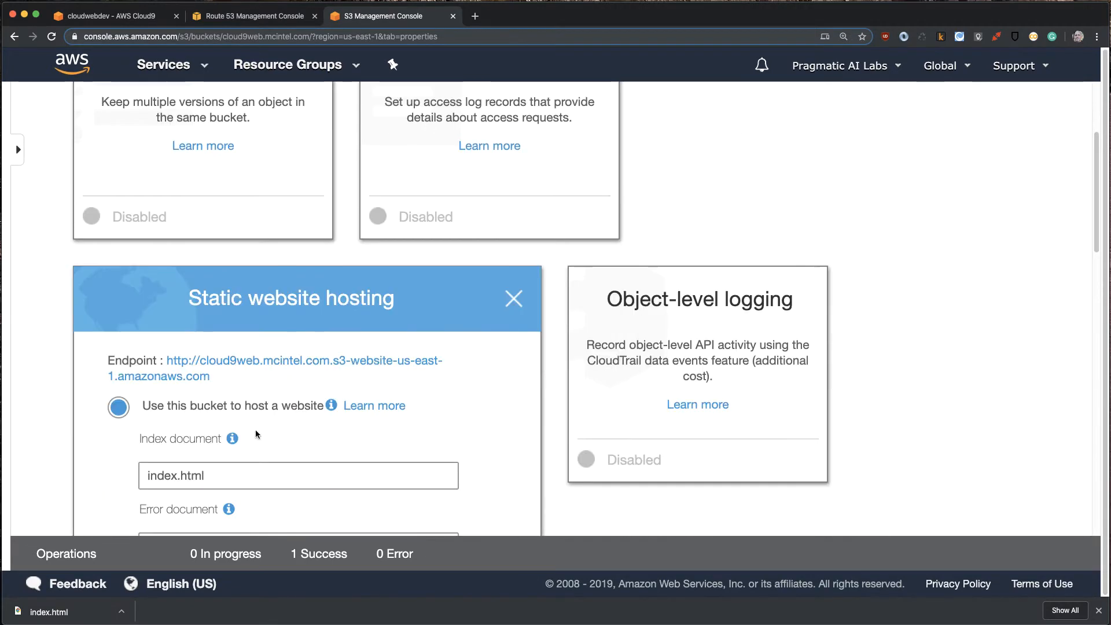
right_click(238, 363)
click(196, 380)
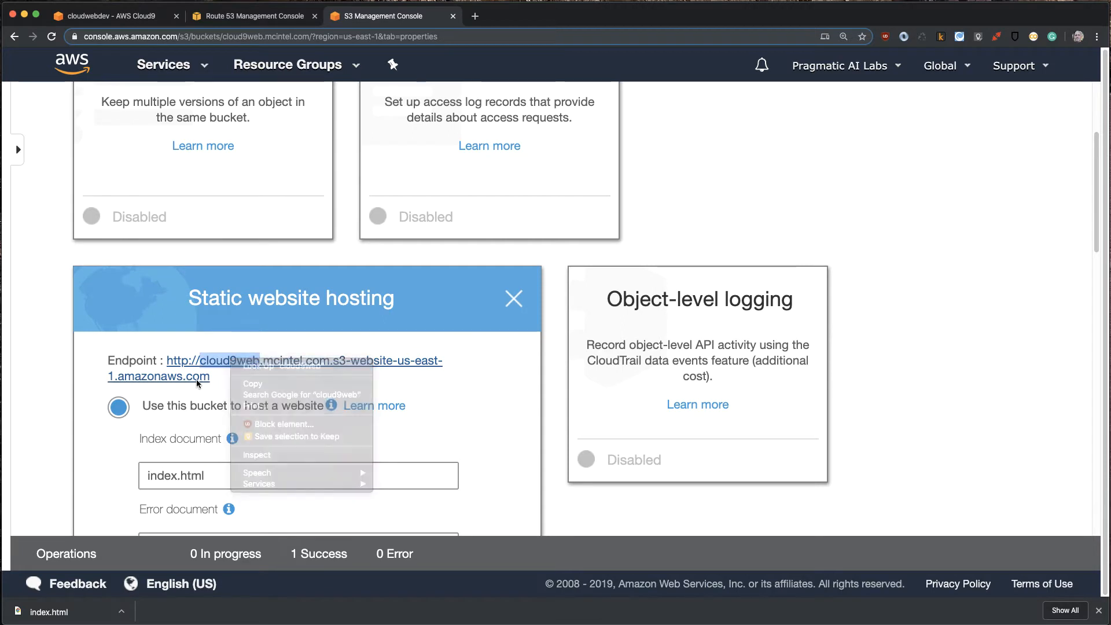
click(196, 378)
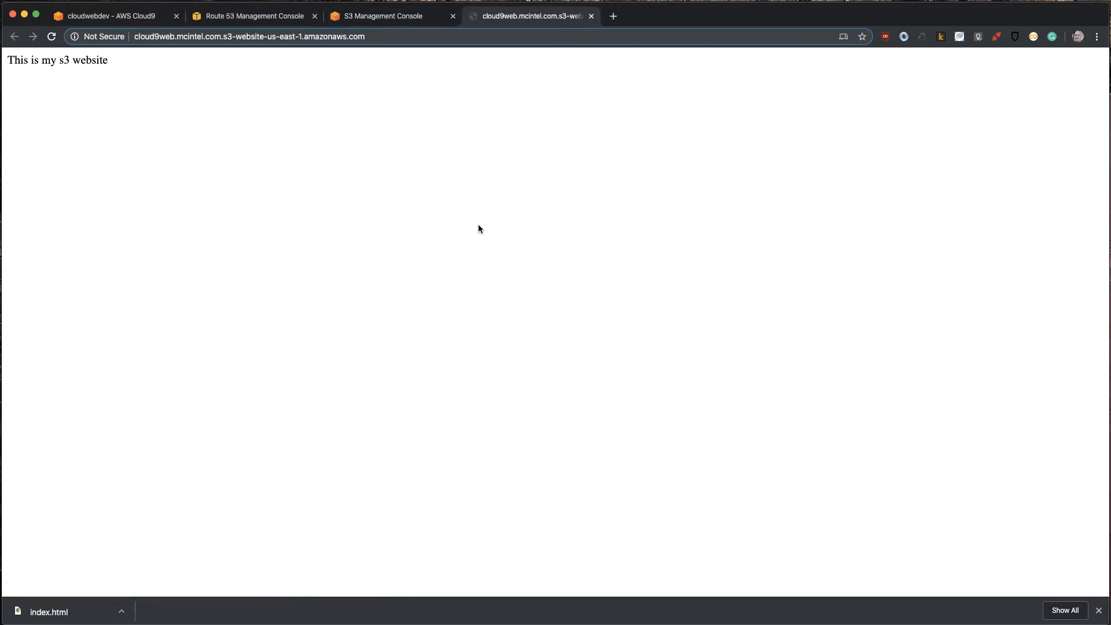
triple_click(85, 60)
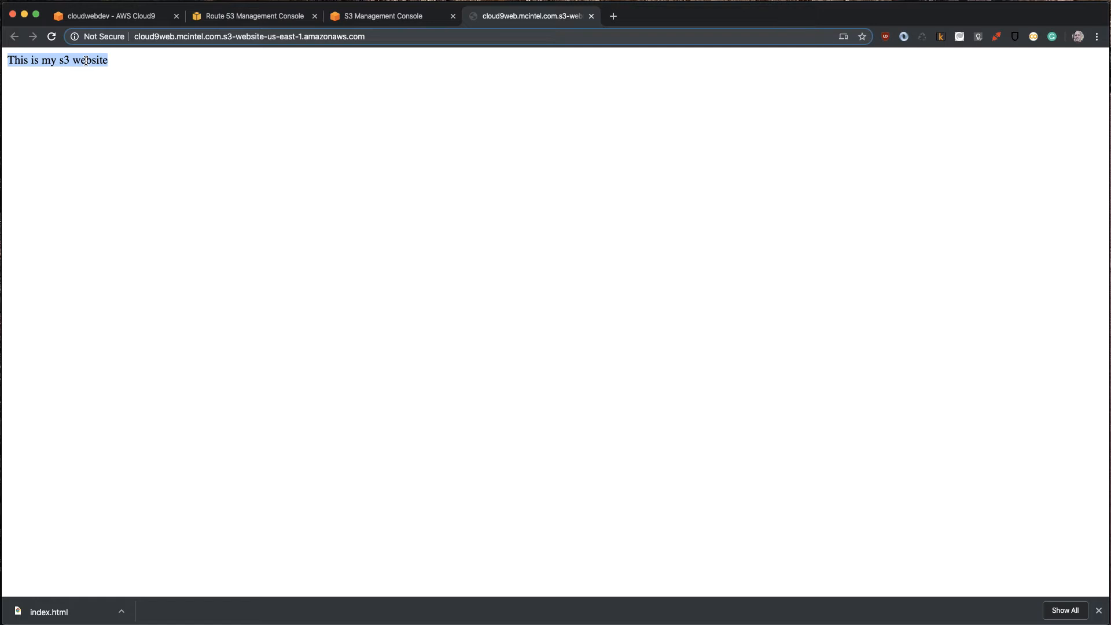
- Review the Route 53 record sets, index.html in Cloud9, the bucket's website endpoint and the published page
click(231, 18)
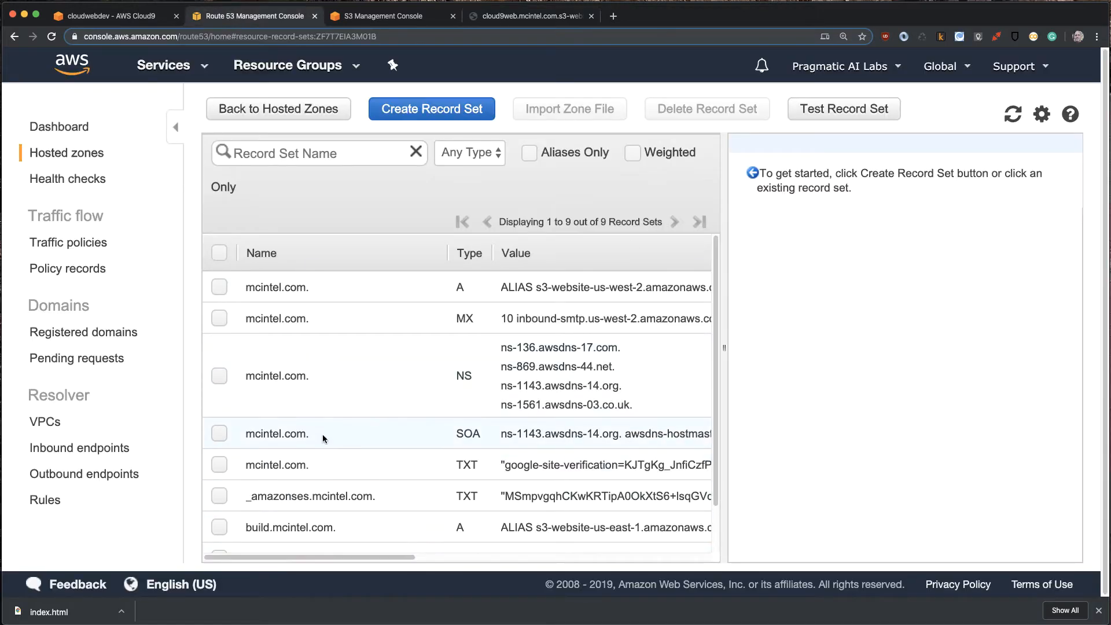
scroll(327, 441, down, 2)
scroll(332, 446, down, 1)
scroll(332, 445, up, 3)
click(111, 23)
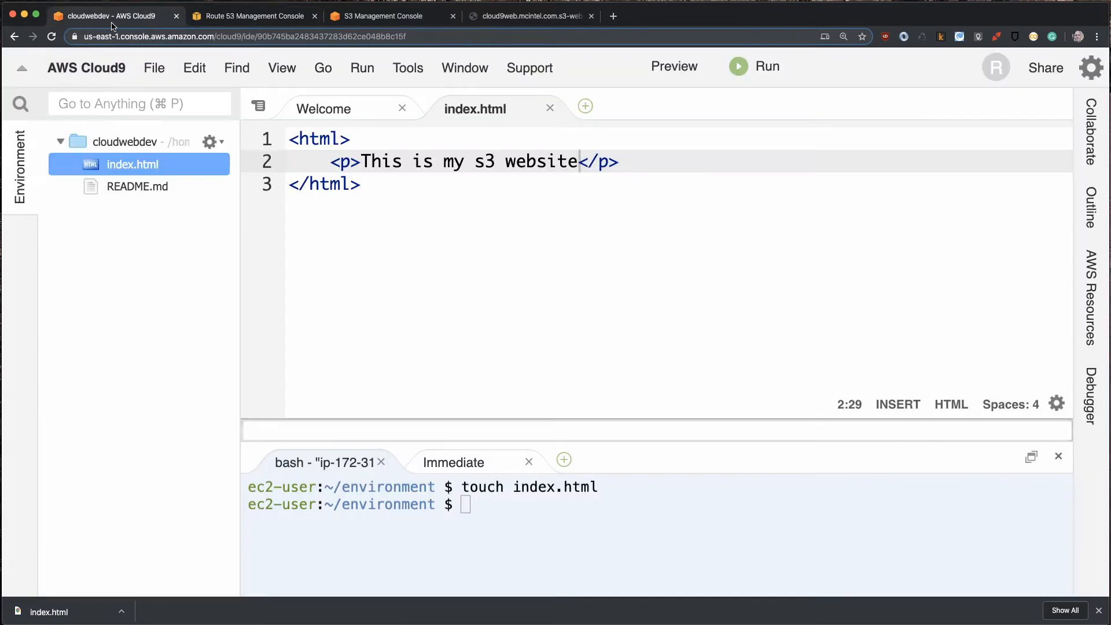
click(353, 17)
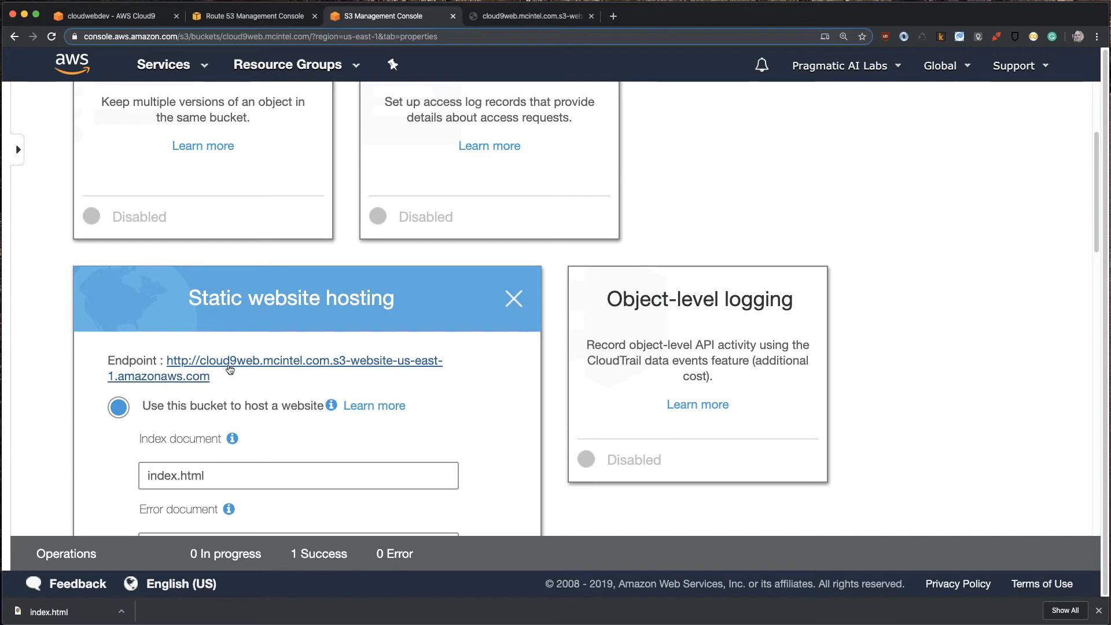
drag(457, 361, 202, 365)
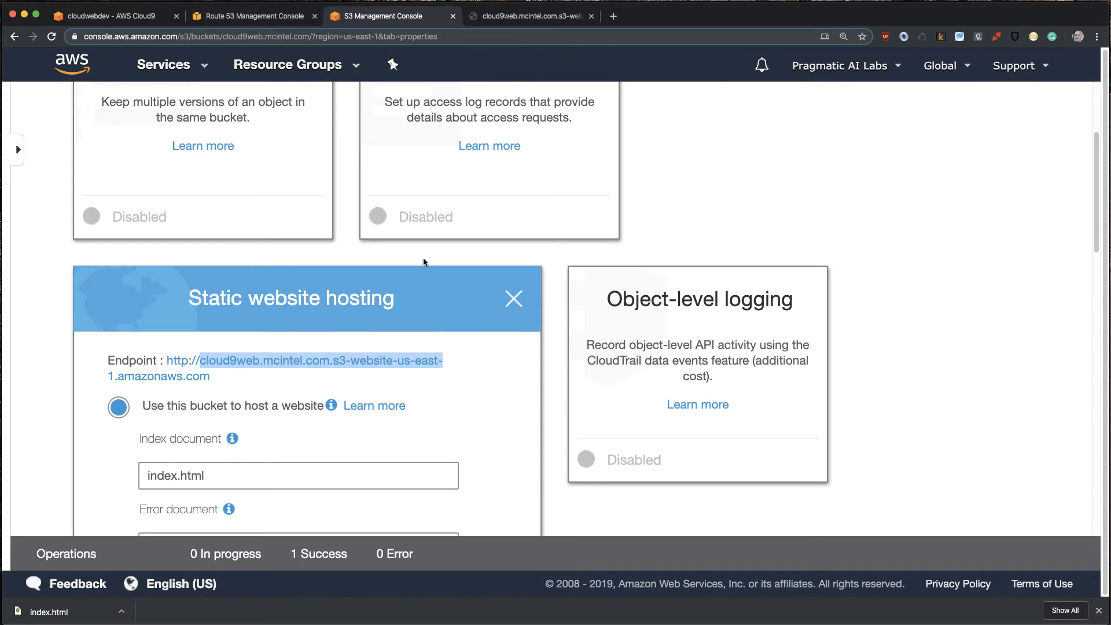
click(502, 18)
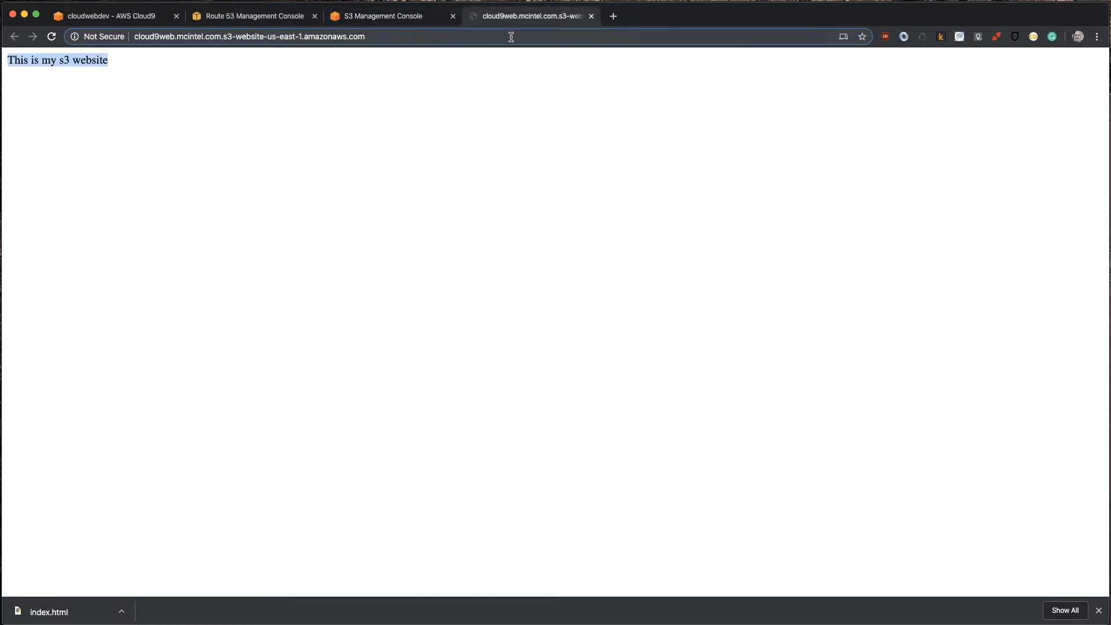
- Try to create a Route 53 alias A record named cloud9web under mcintel.com targeting an S3 website endpoint, and refresh the record sets
click(275, 19)
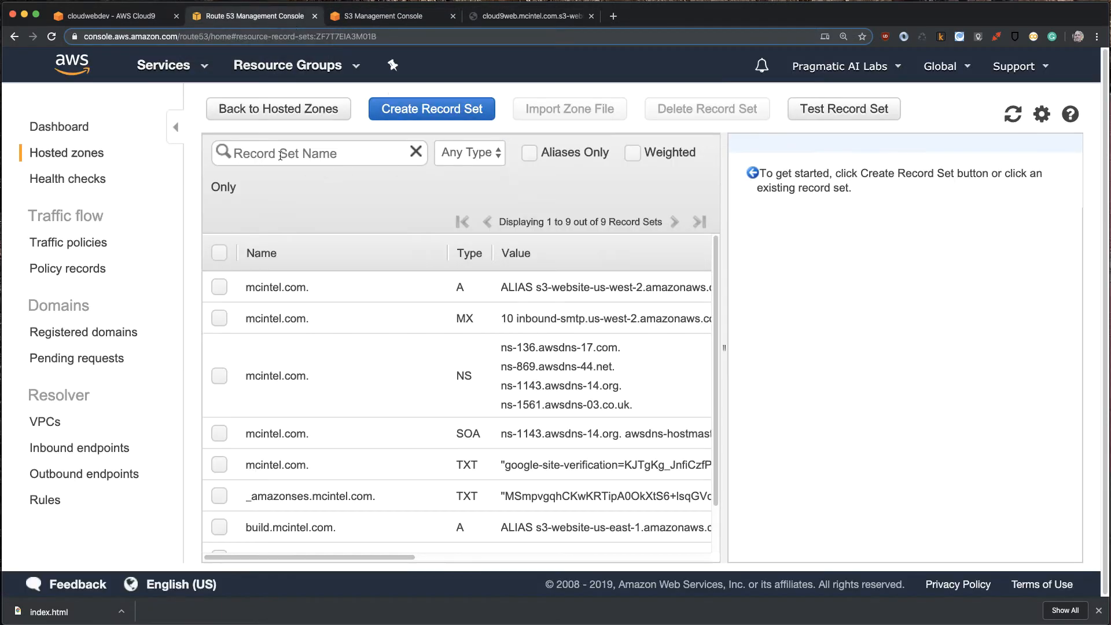
click(436, 110)
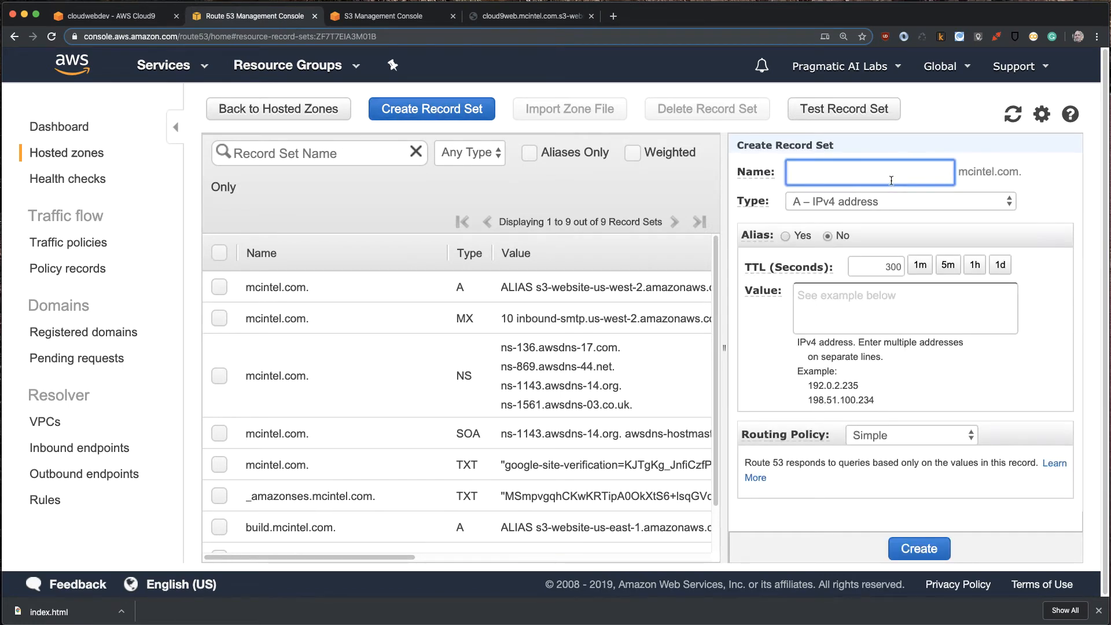
text(cloud9web)
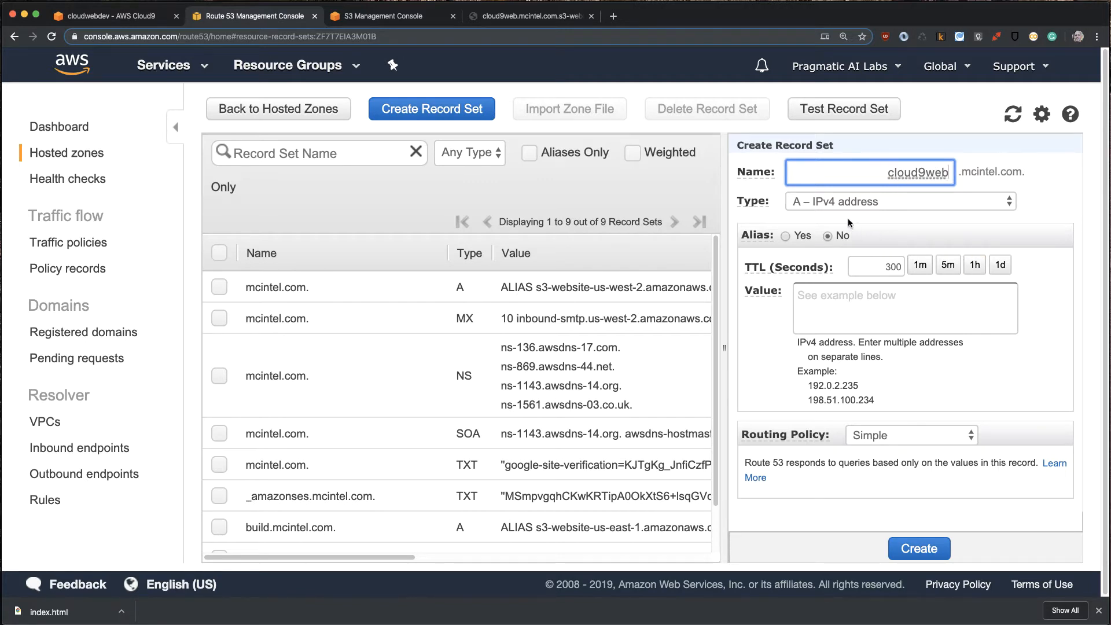
click(785, 236)
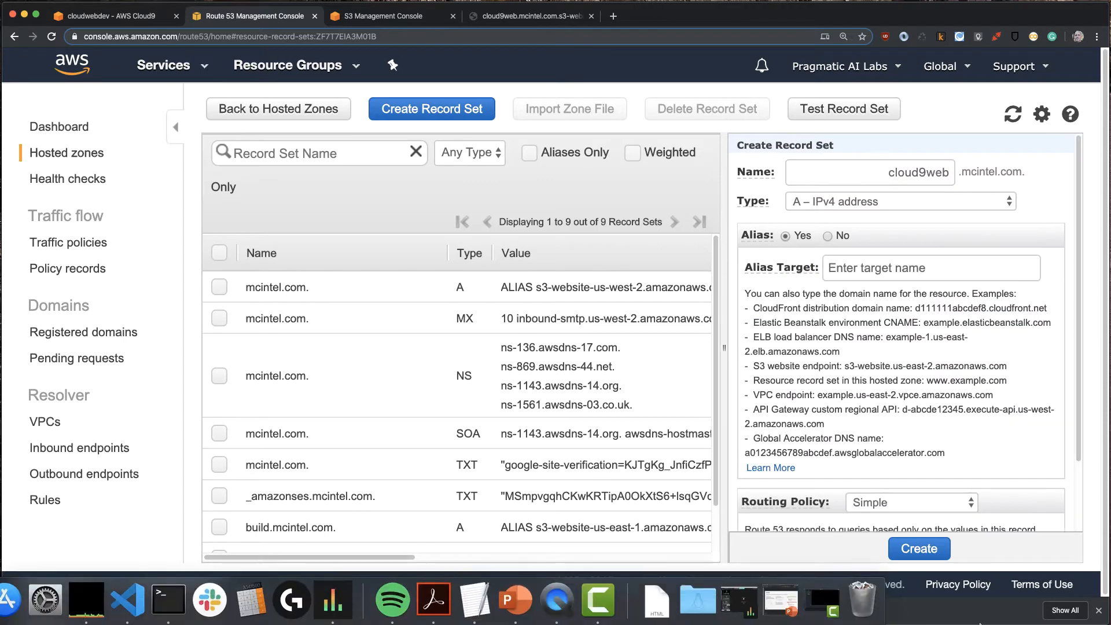
click(891, 269)
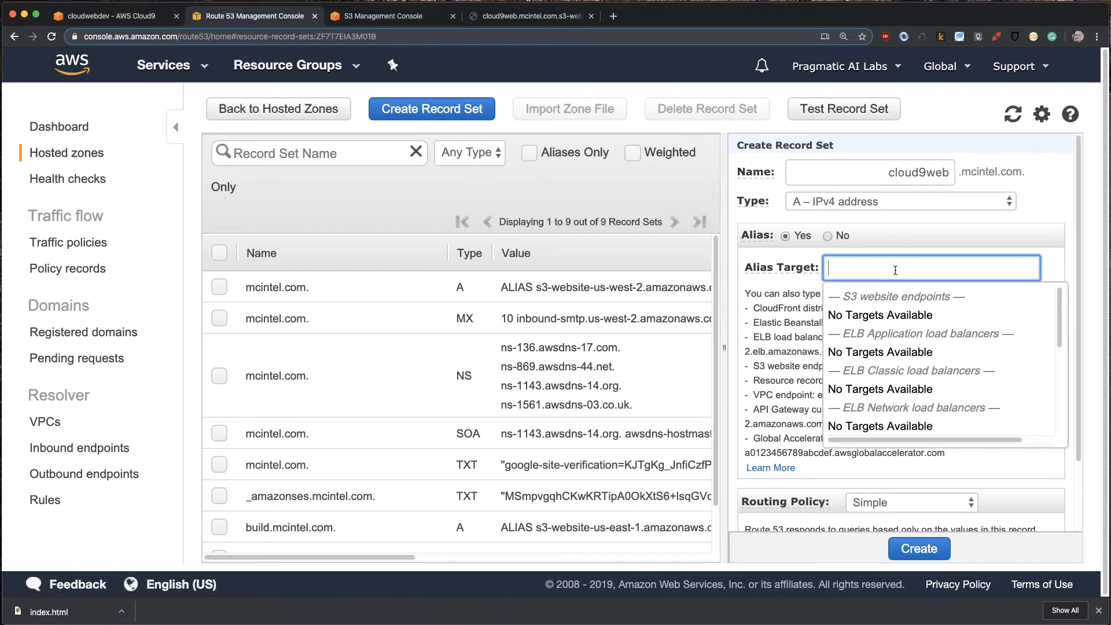
click(894, 300)
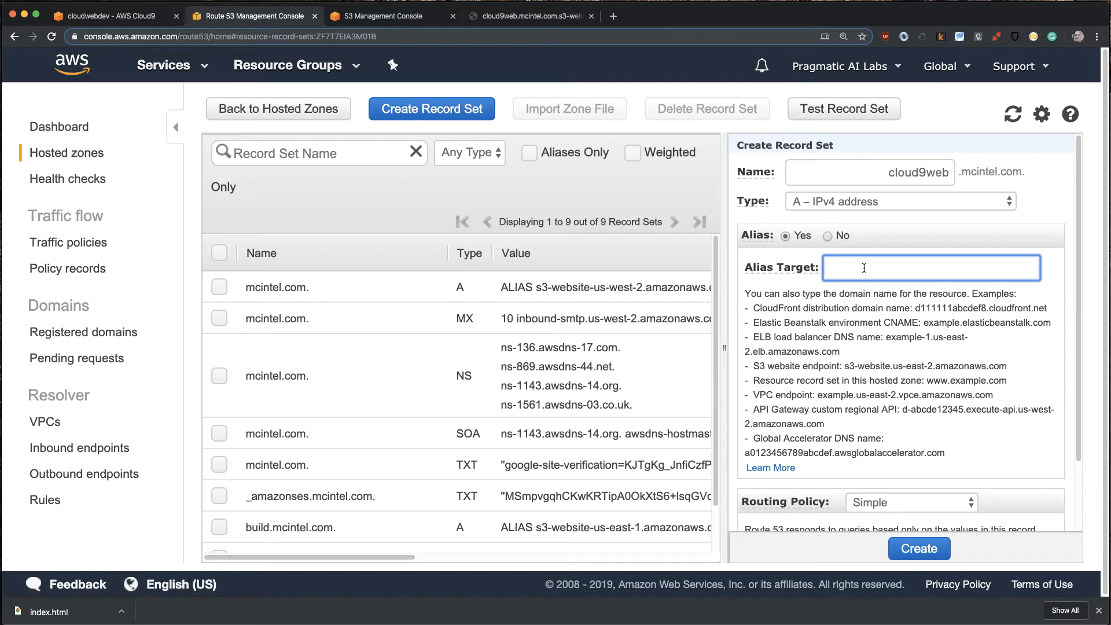
click(1012, 115)
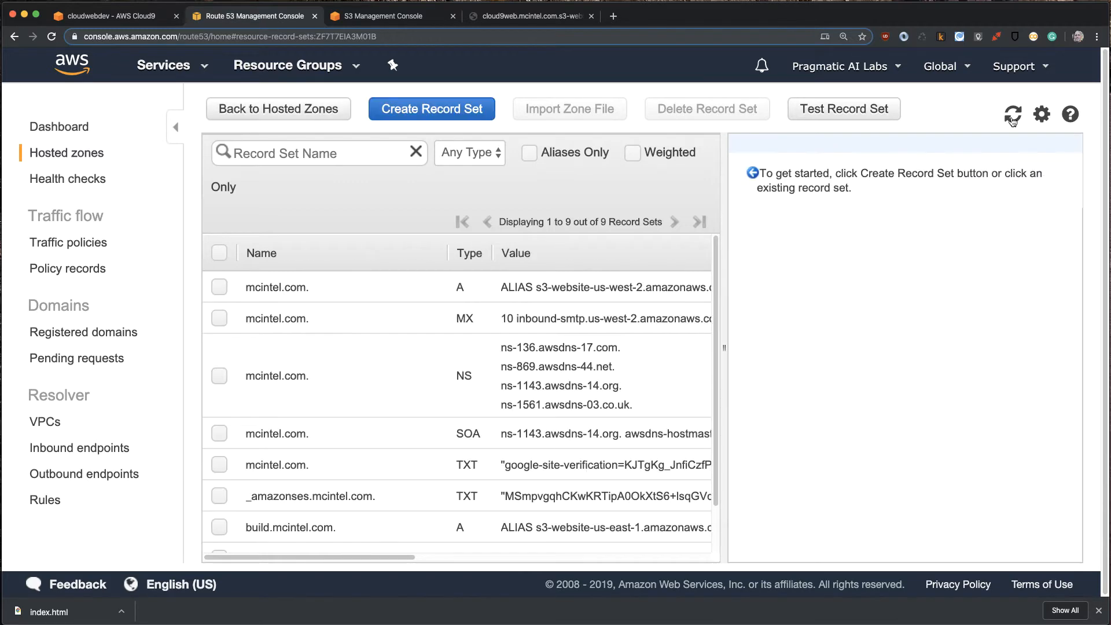
scroll(348, 418, down, 1)
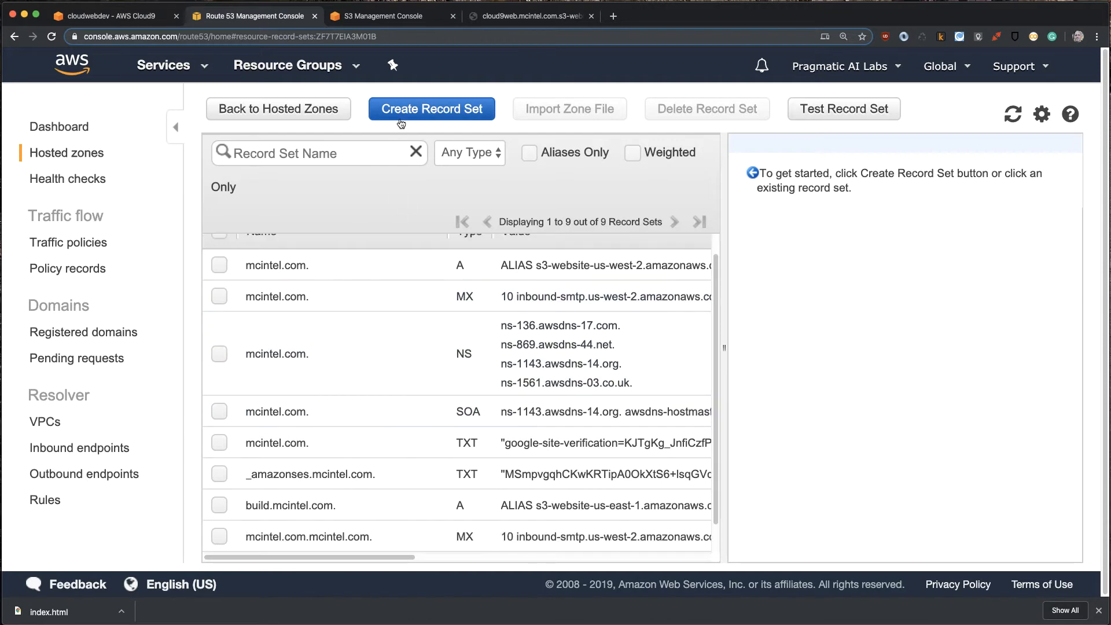
- Revisit the published page and its address, and close index.html in the Cloud9 editor
click(486, 23)
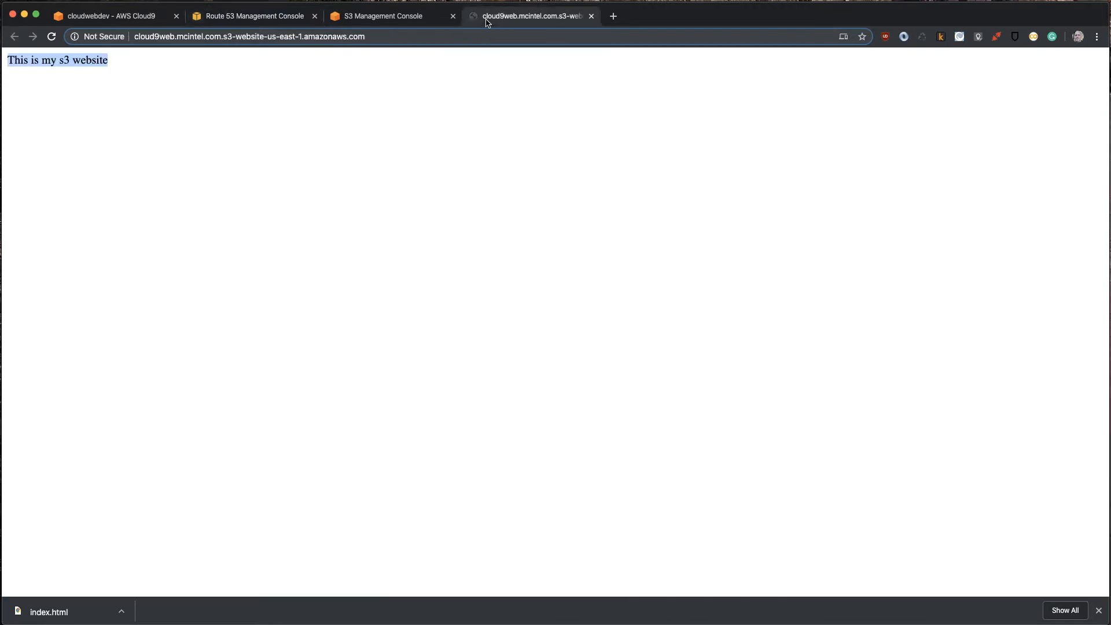
click(468, 34)
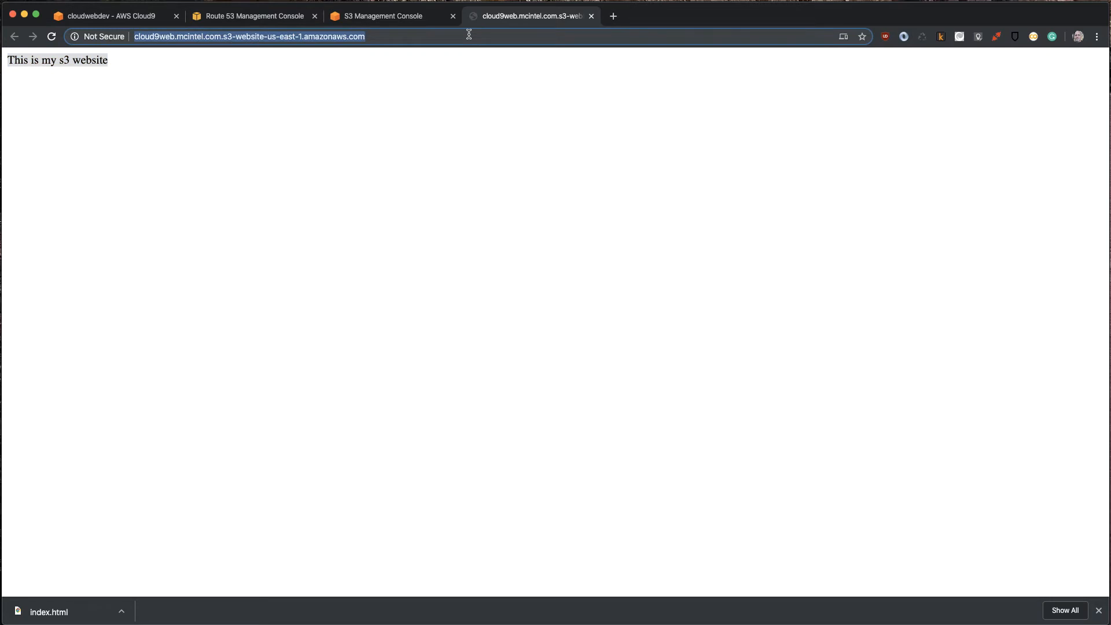
click(121, 21)
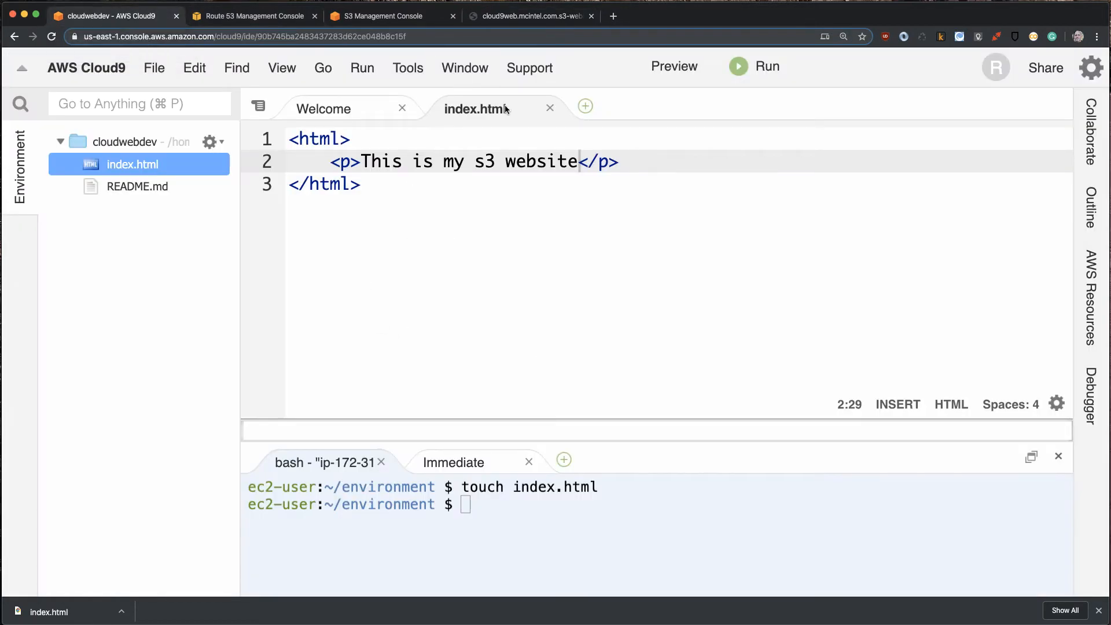
click(549, 108)
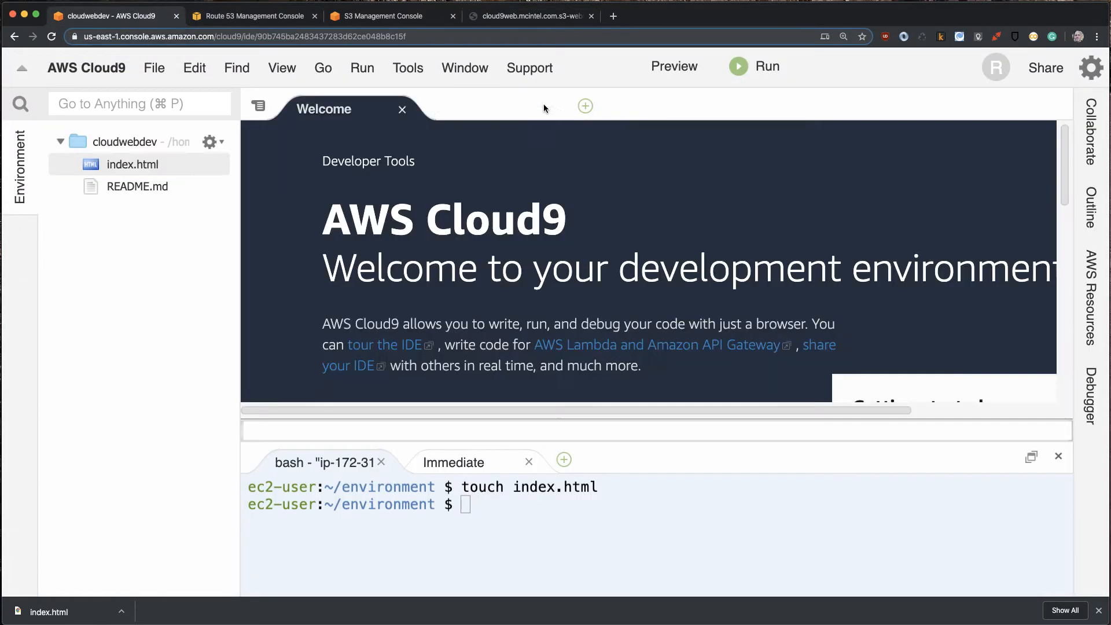
- Start creating a new Lambda serverless application with both the function name and application name set to cloudlambdaweb
click(1087, 327)
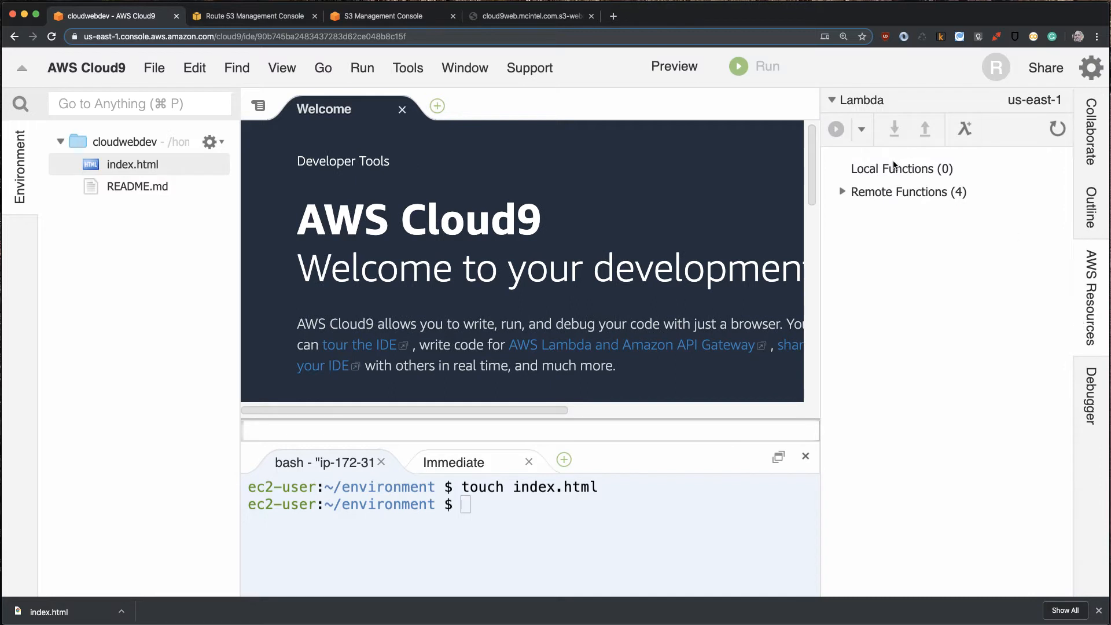
click(894, 169)
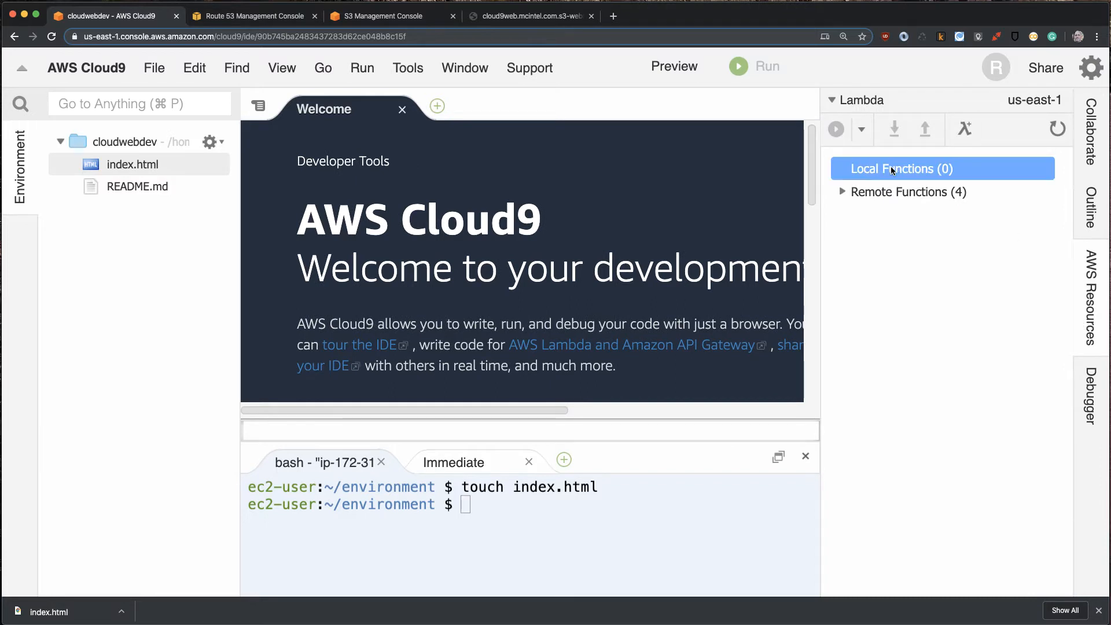
click(965, 128)
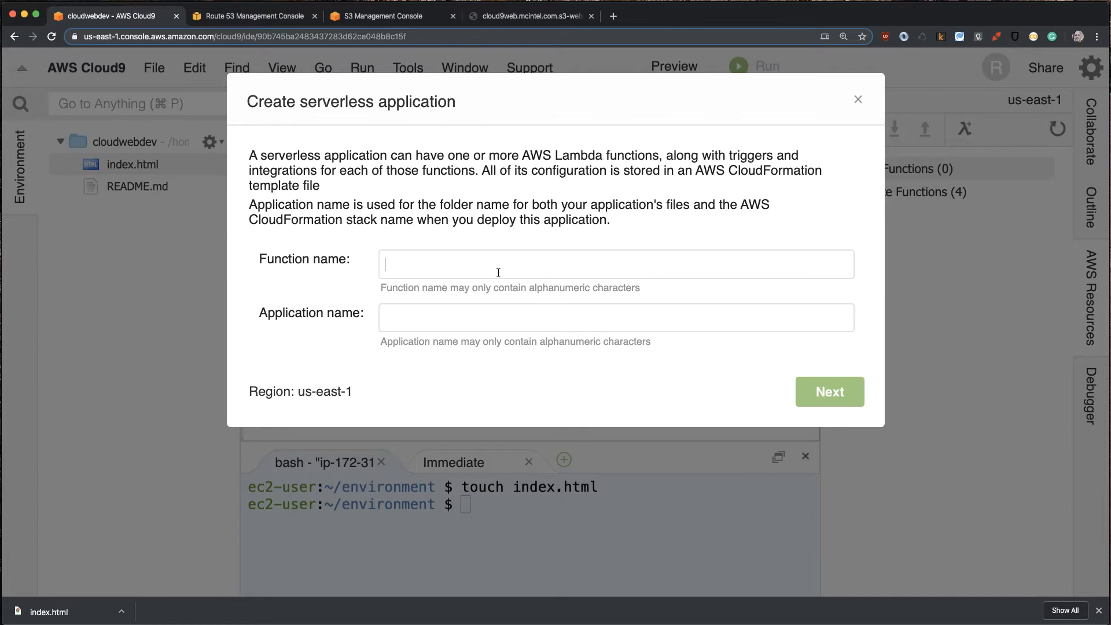
text(cloudlam)
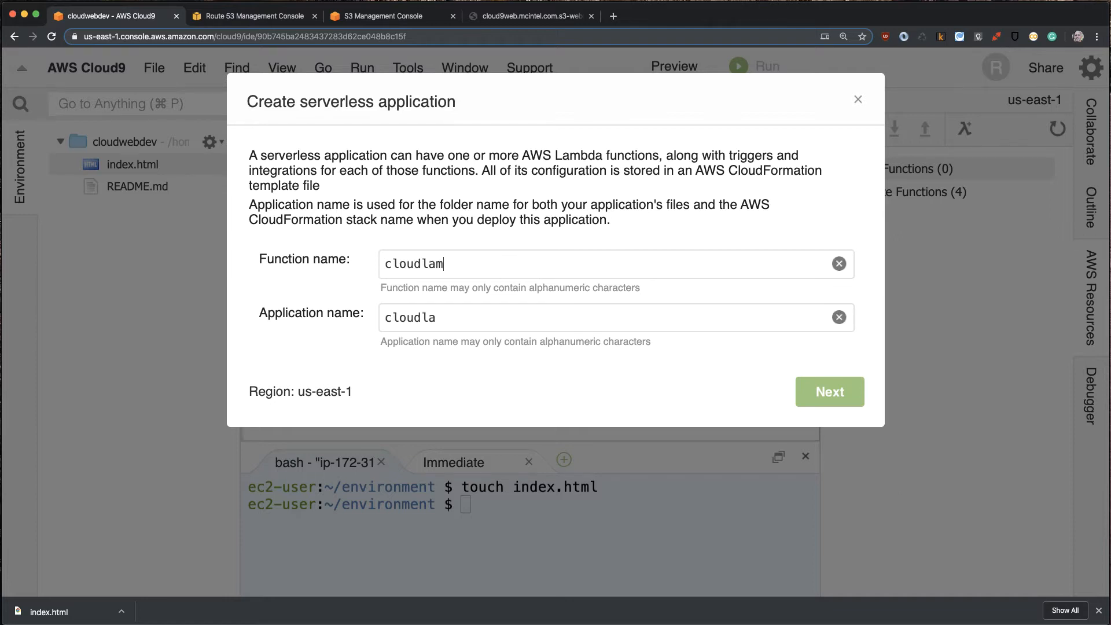
text(bdaweb)
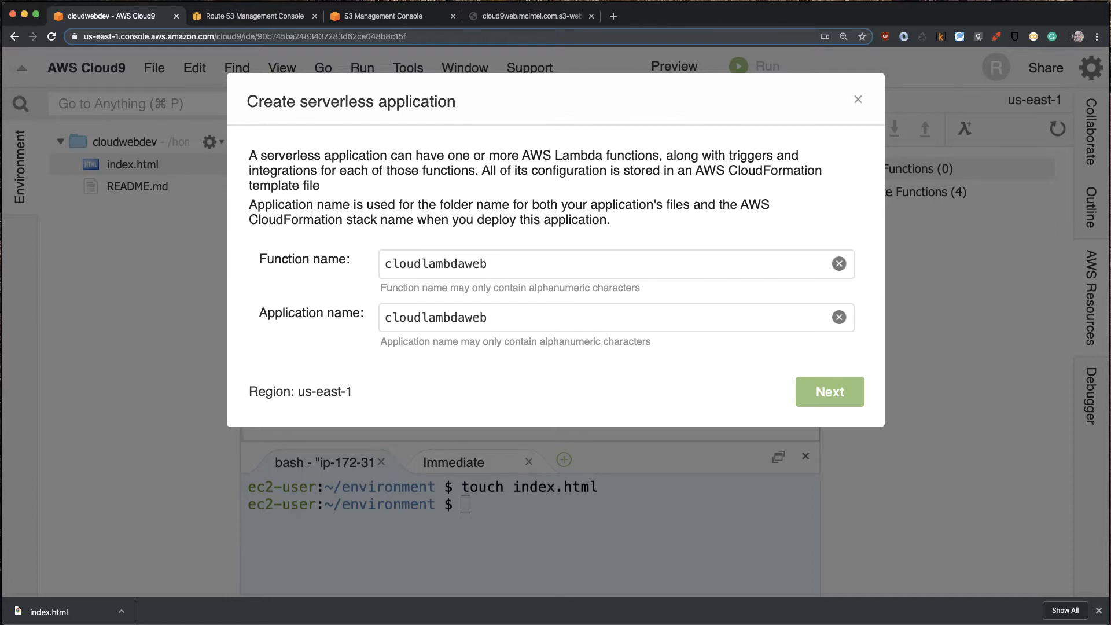
click(815, 388)
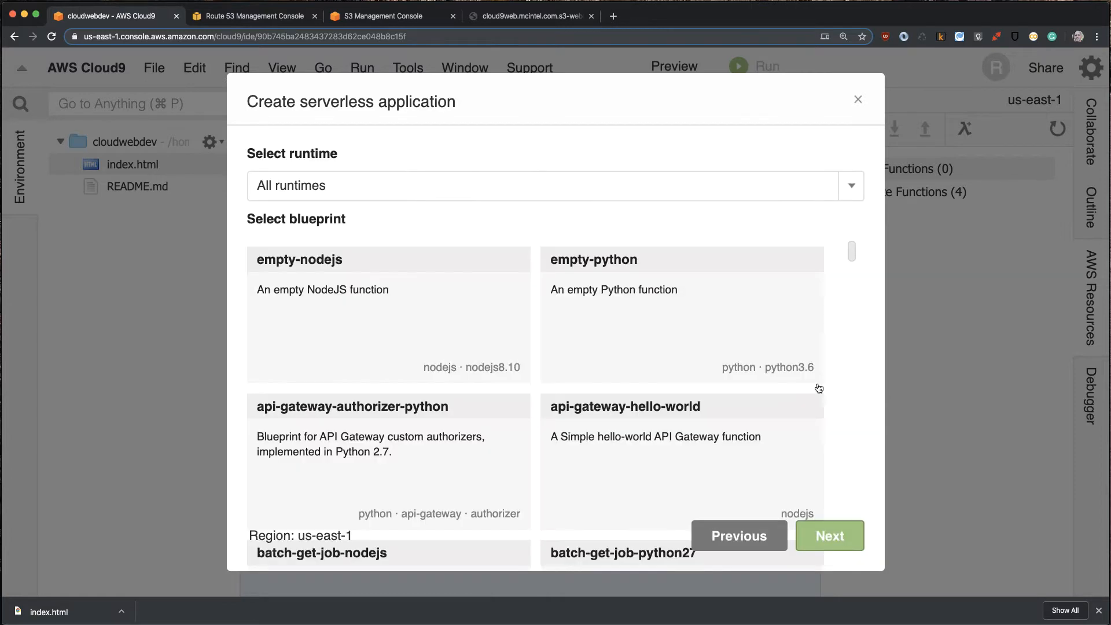
- Choose the Python 3.6 runtime and the empty-python blueprint for the serverless application
click(313, 185)
click(283, 276)
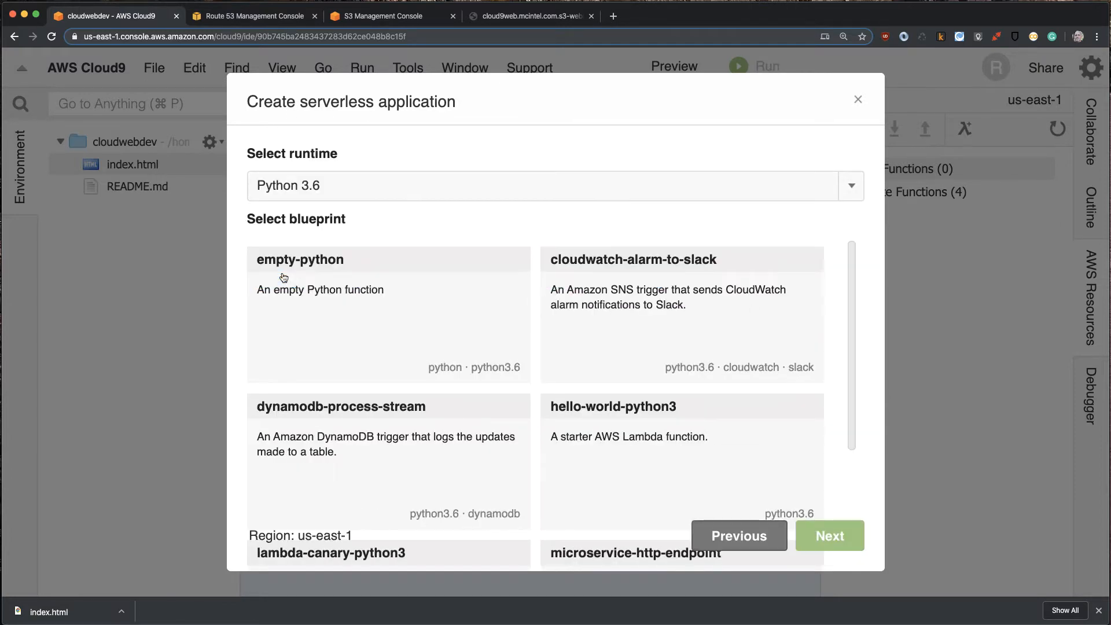
click(318, 296)
click(813, 532)
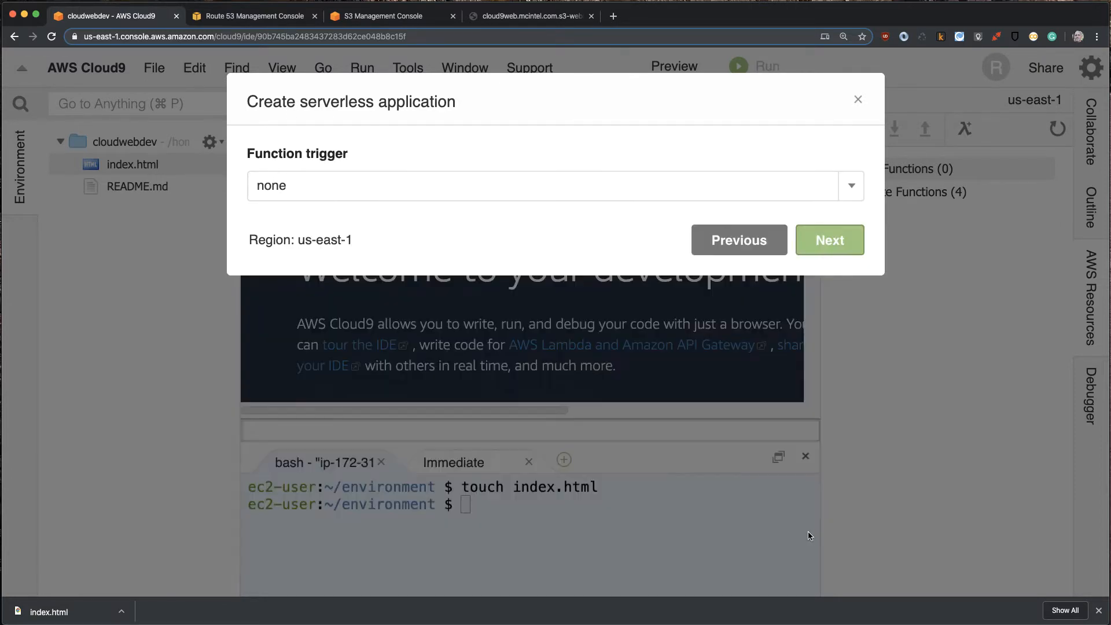
- Add an API Gateway trigger with resource path / and security NONE, and finish creating the application with the default memory and role
click(348, 186)
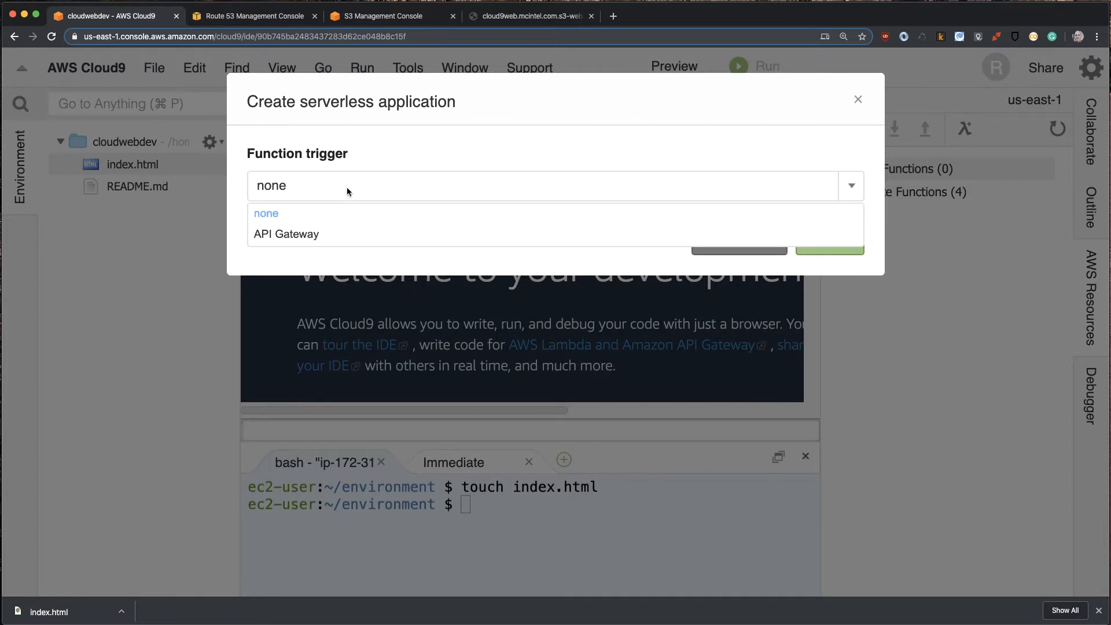
click(283, 238)
click(464, 268)
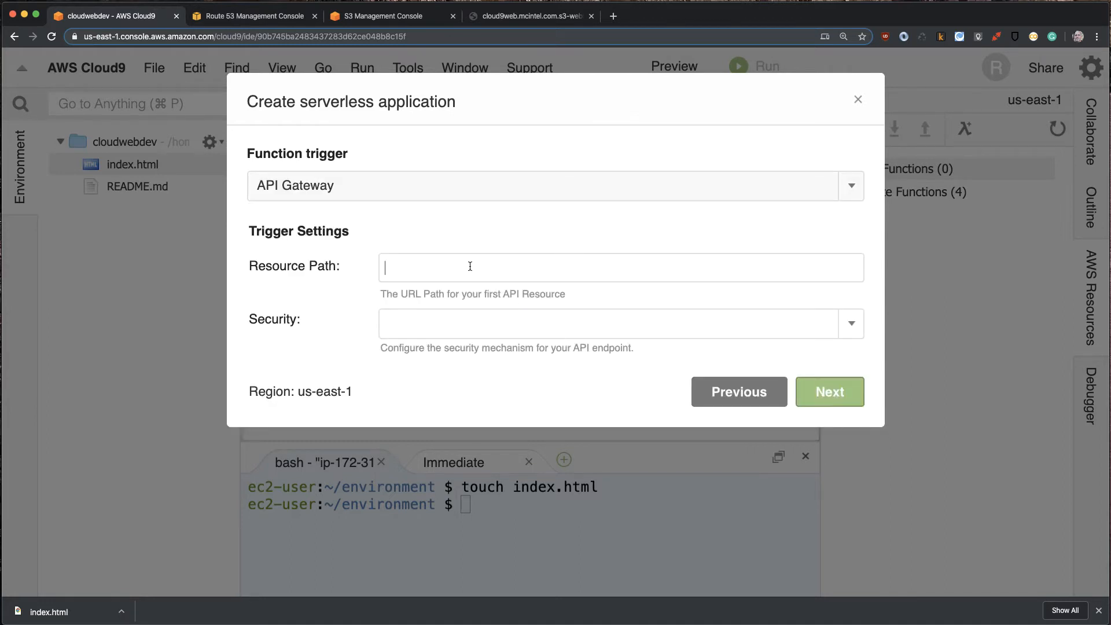
text(/)
click(850, 324)
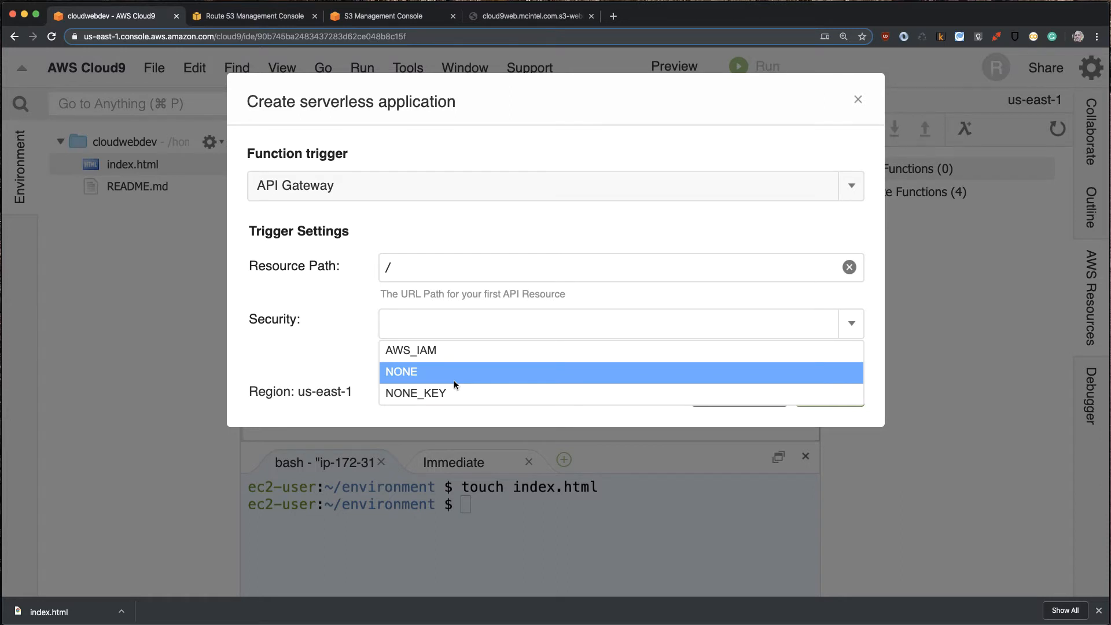
click(396, 375)
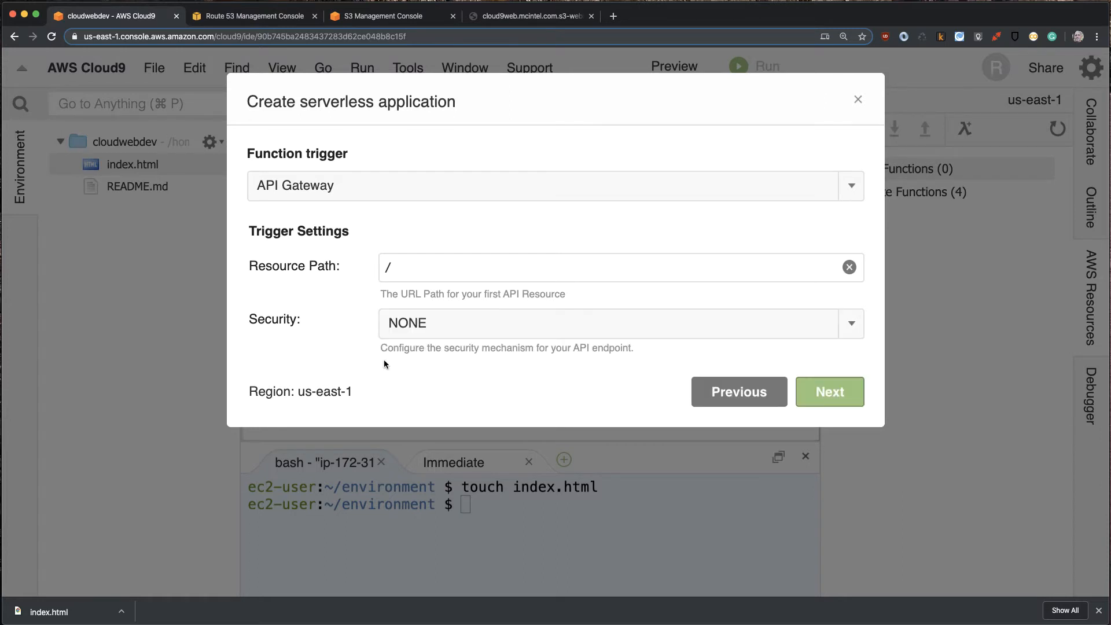
click(839, 395)
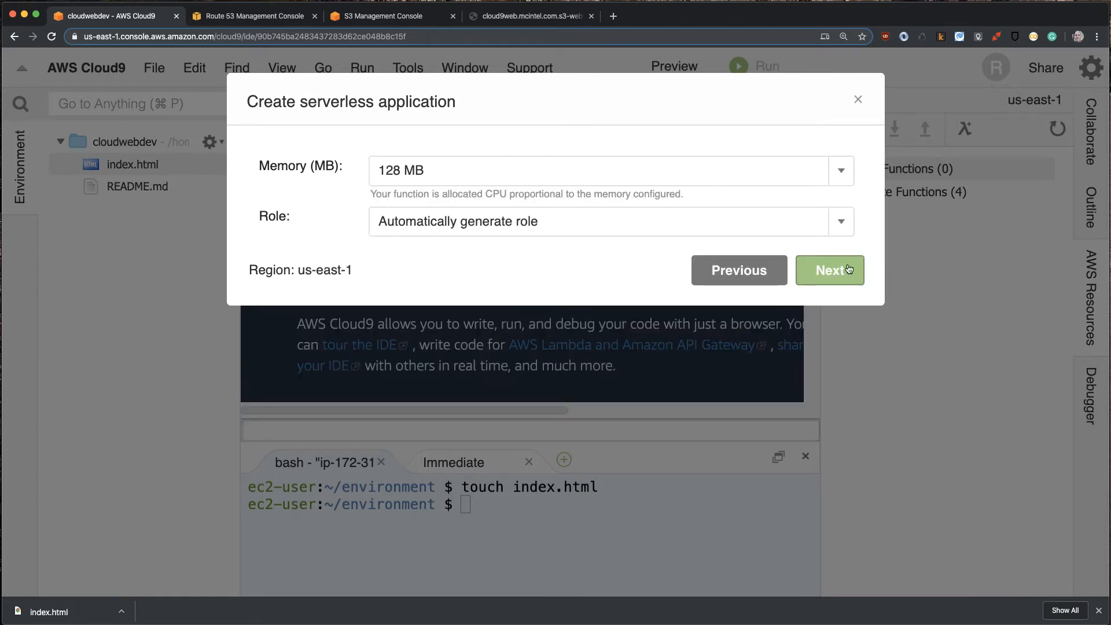
click(846, 284)
click(818, 539)
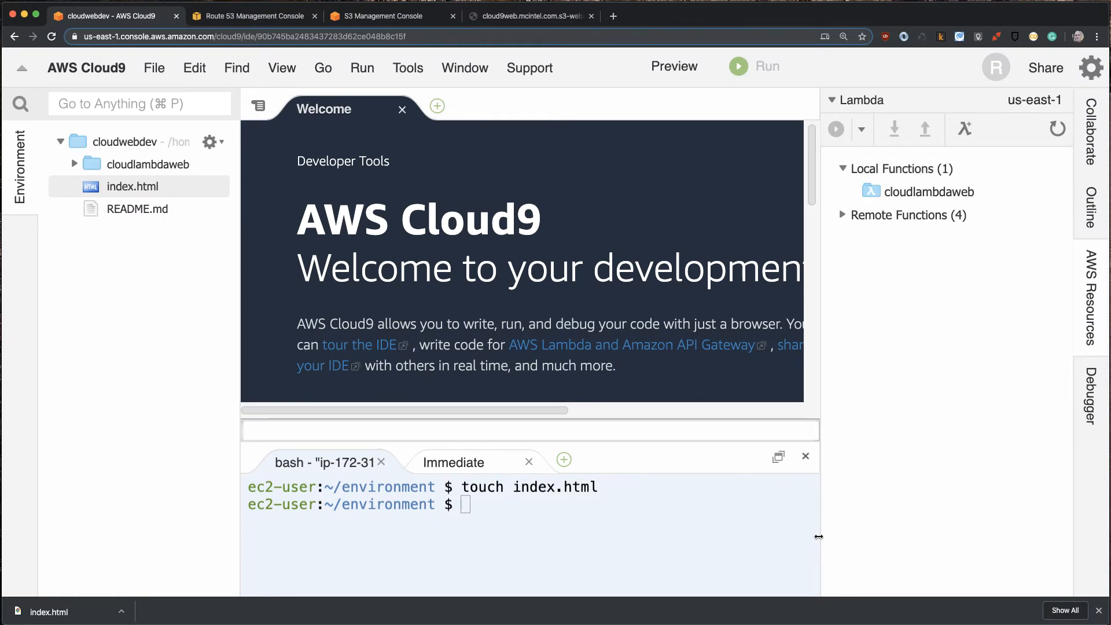
- Widen the editor area, open the local cloudlambdaweb function's code and select all of it
drag(821, 361, 893, 359)
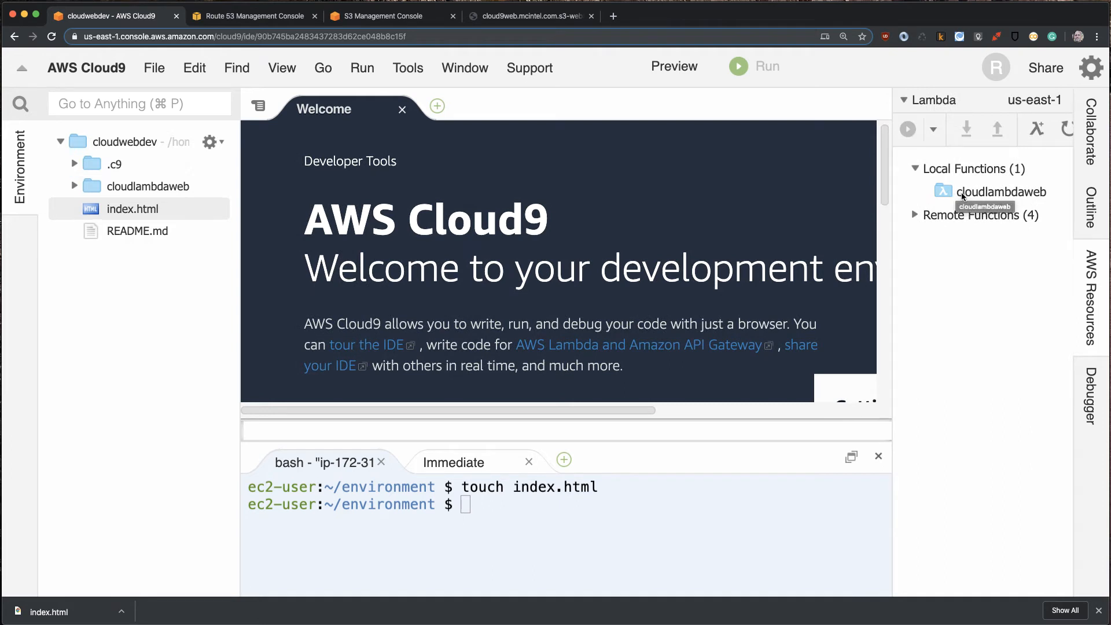
double_click(963, 197)
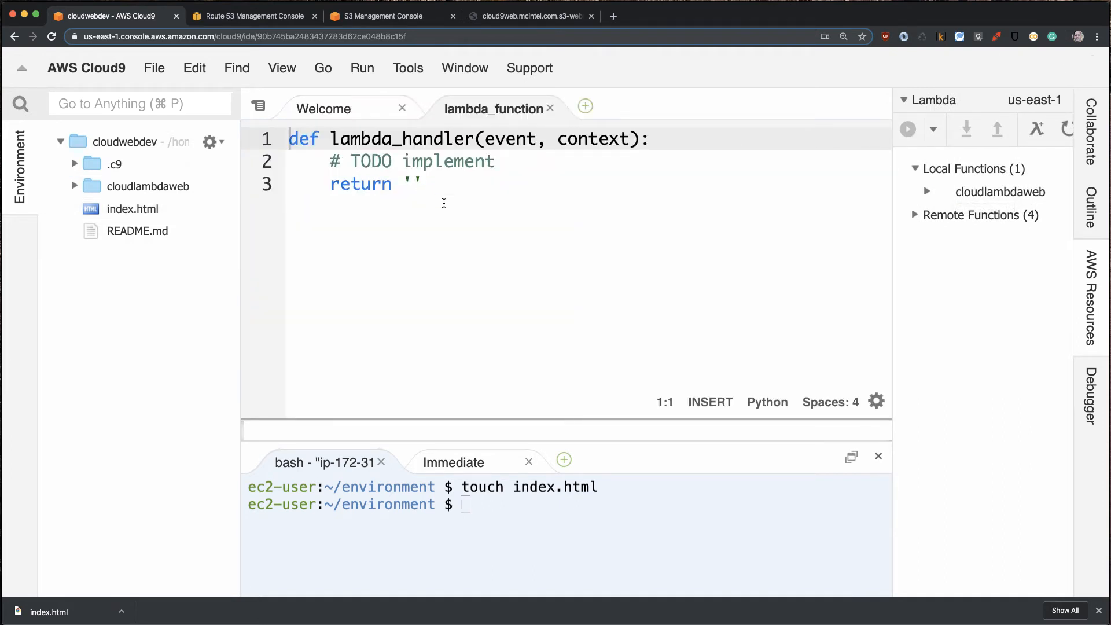
key(super+a)
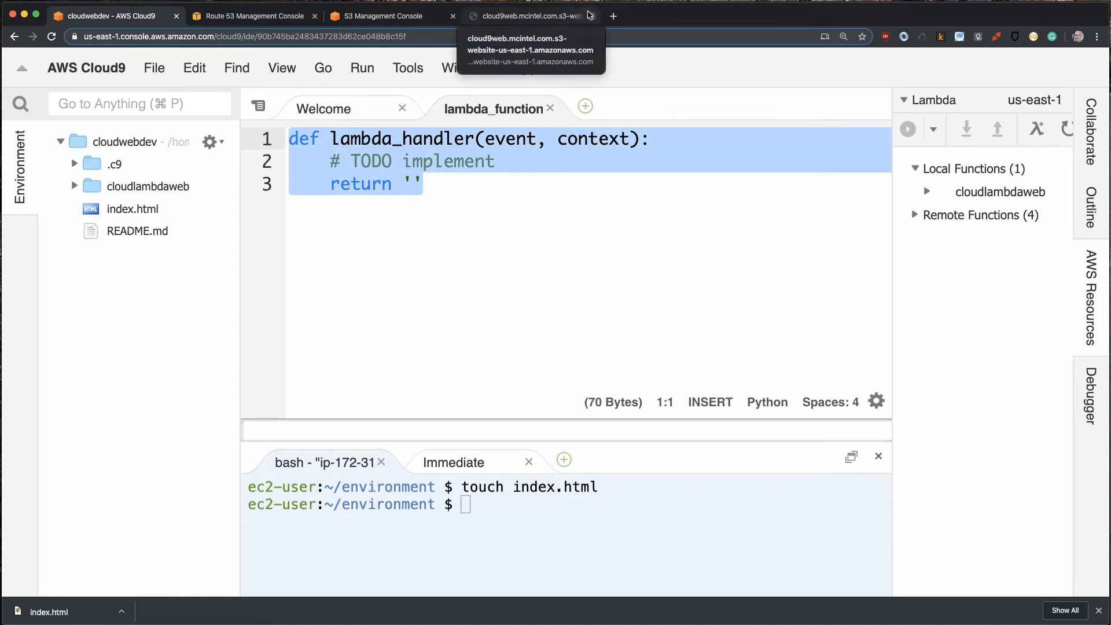
- Open GitHub in a new browser tab, find the aws-cloud-practitioner-exam repository and open its lambda_web.py file
click(614, 21)
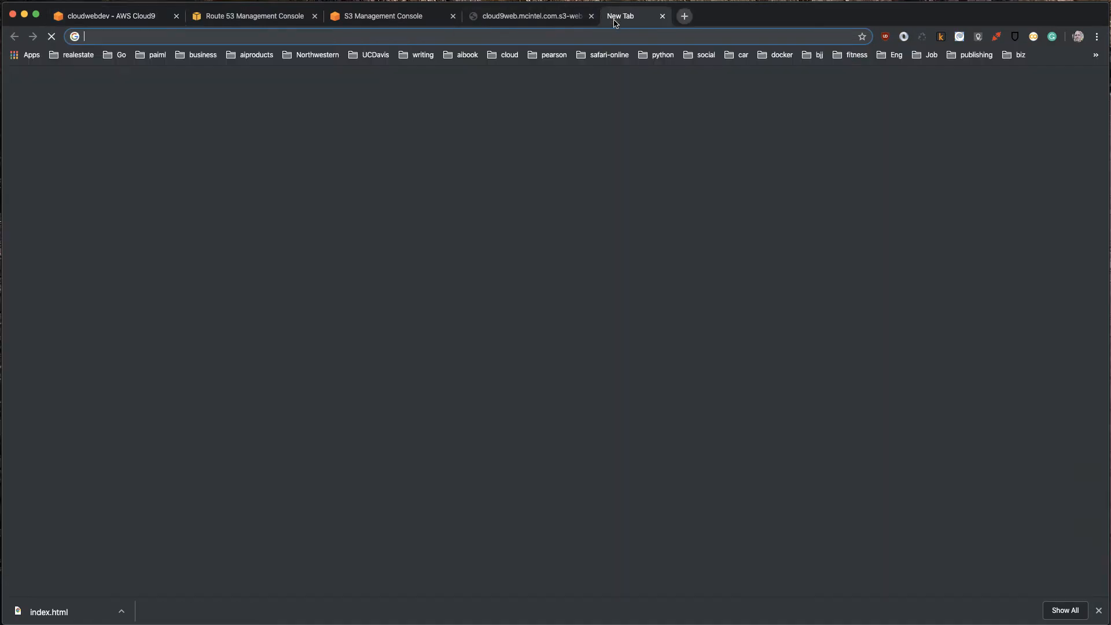
text(git)
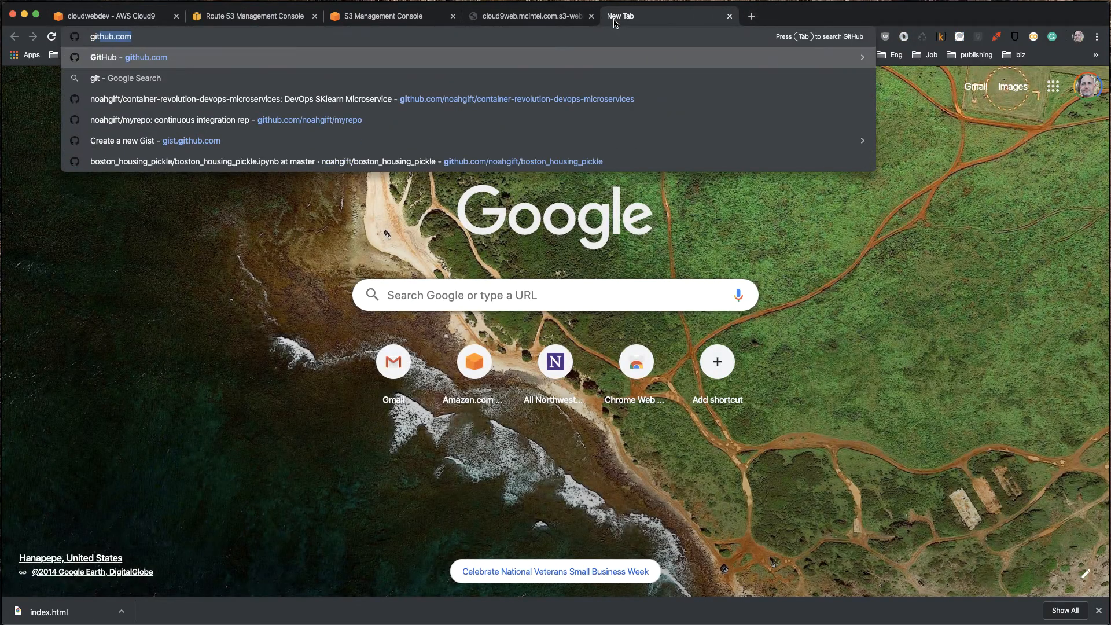
key(Return)
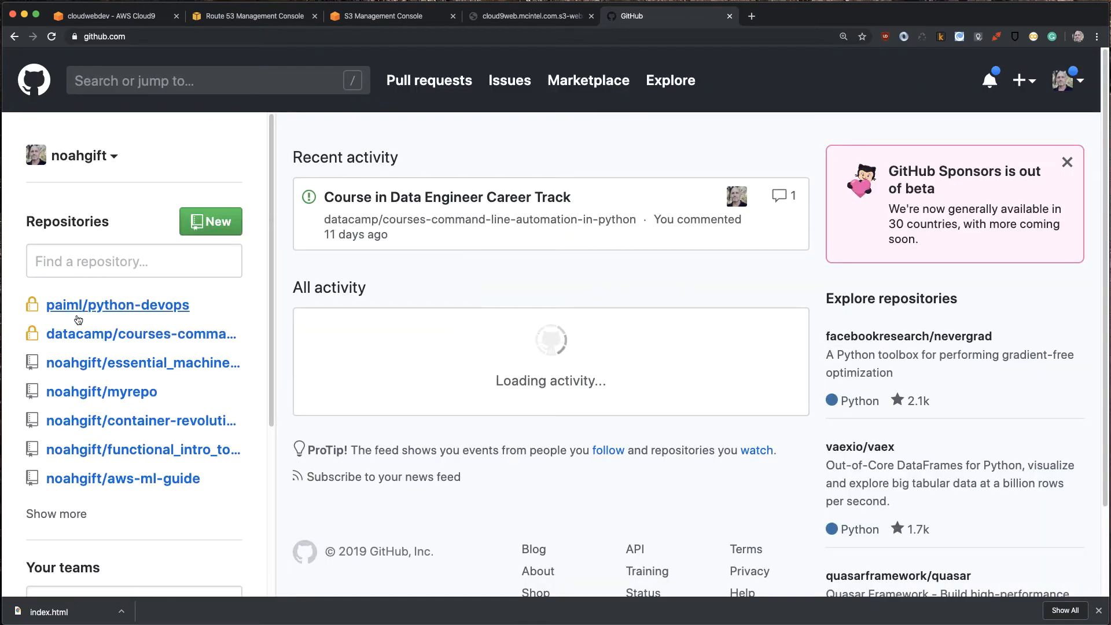
mouse_move(84, 308)
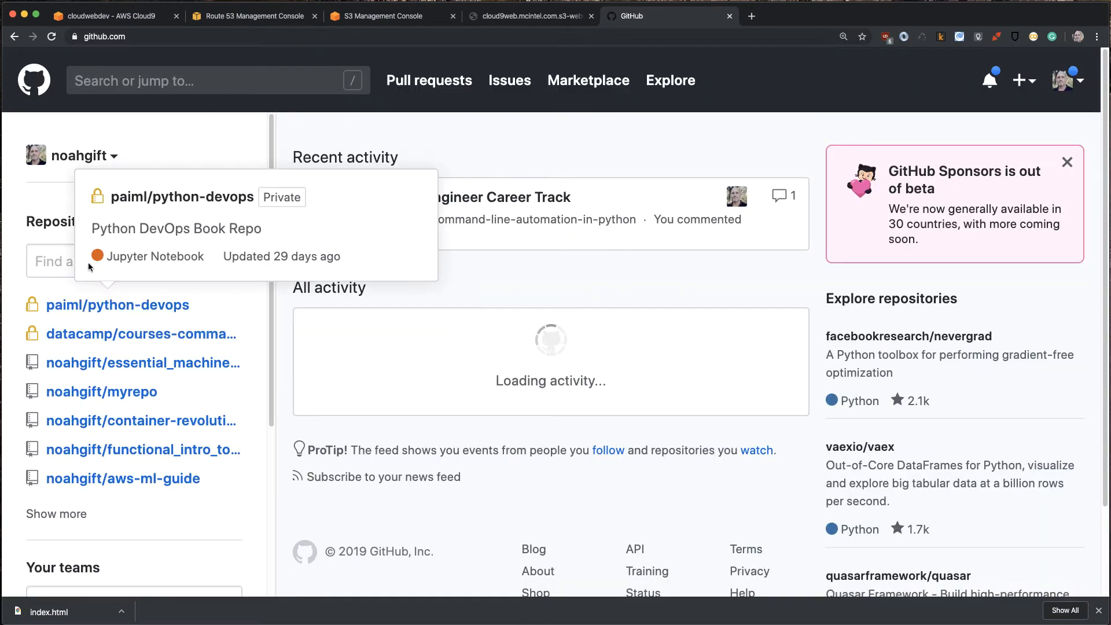
click(90, 267)
text(clou)
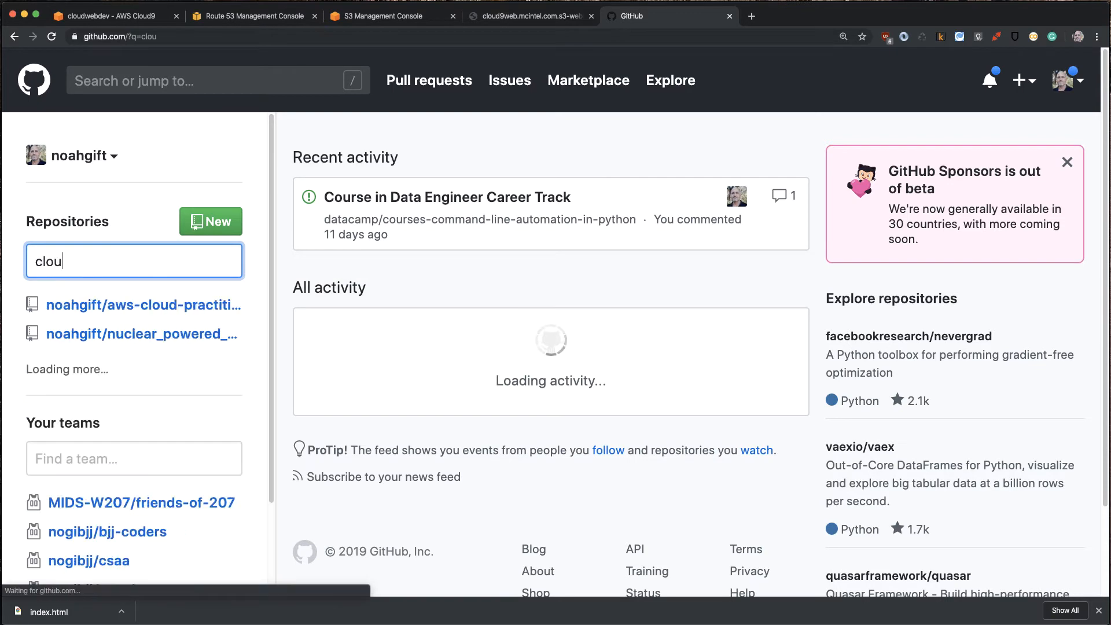
click(192, 313)
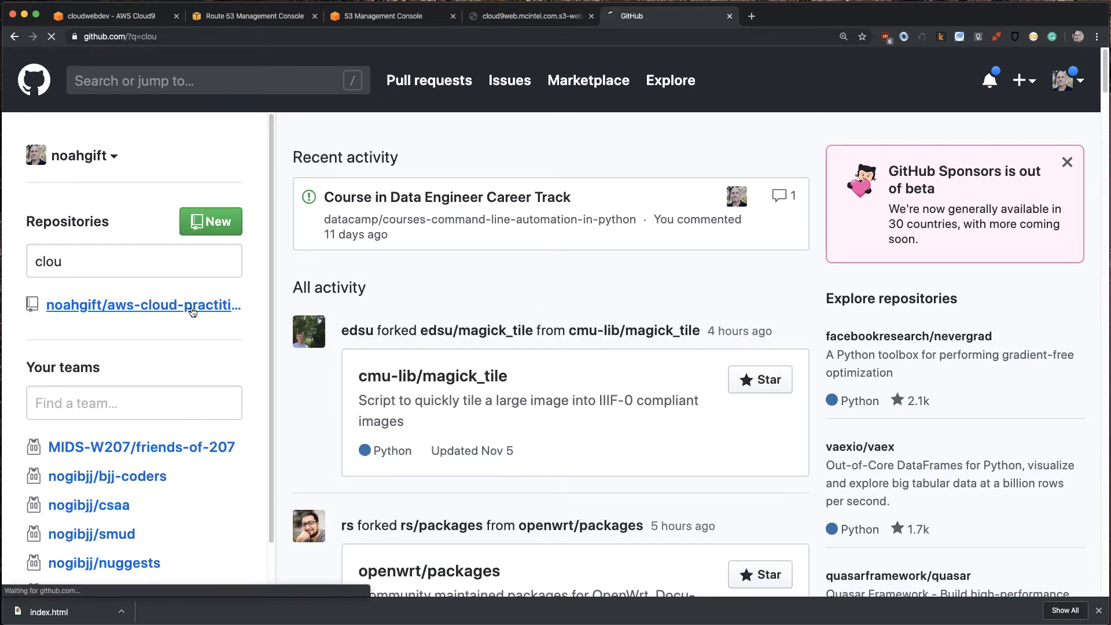
scroll(77, 352, down, 4)
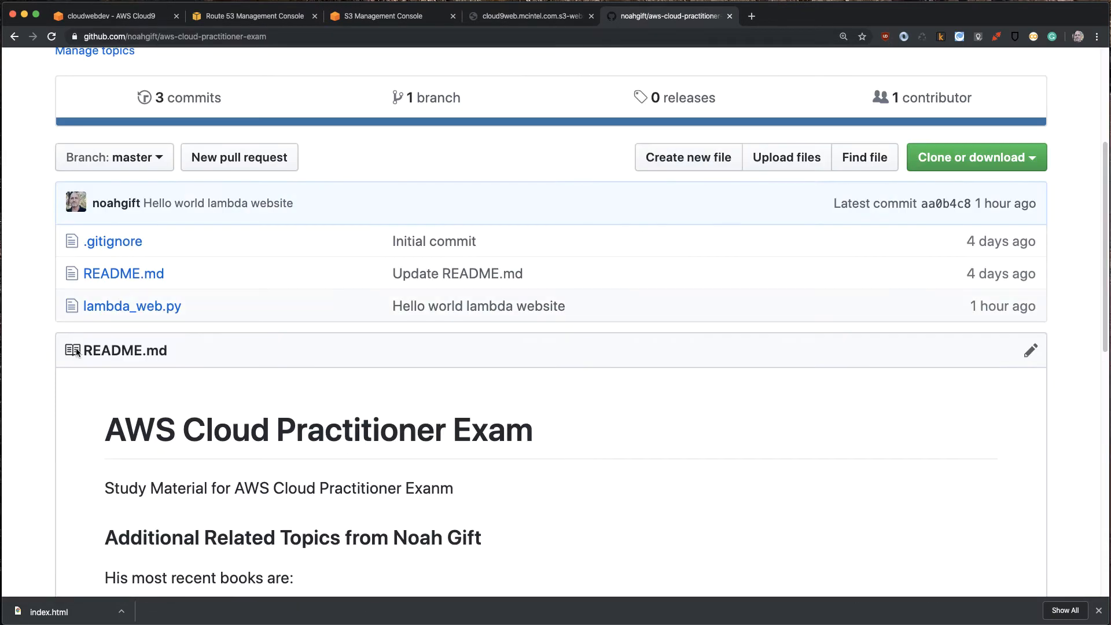
click(91, 307)
- Copy the raw lambda_web.py code, replace all of the Cloud9 lambda_function code with it, and enlarge the editor to fit
scroll(422, 289, down, 6)
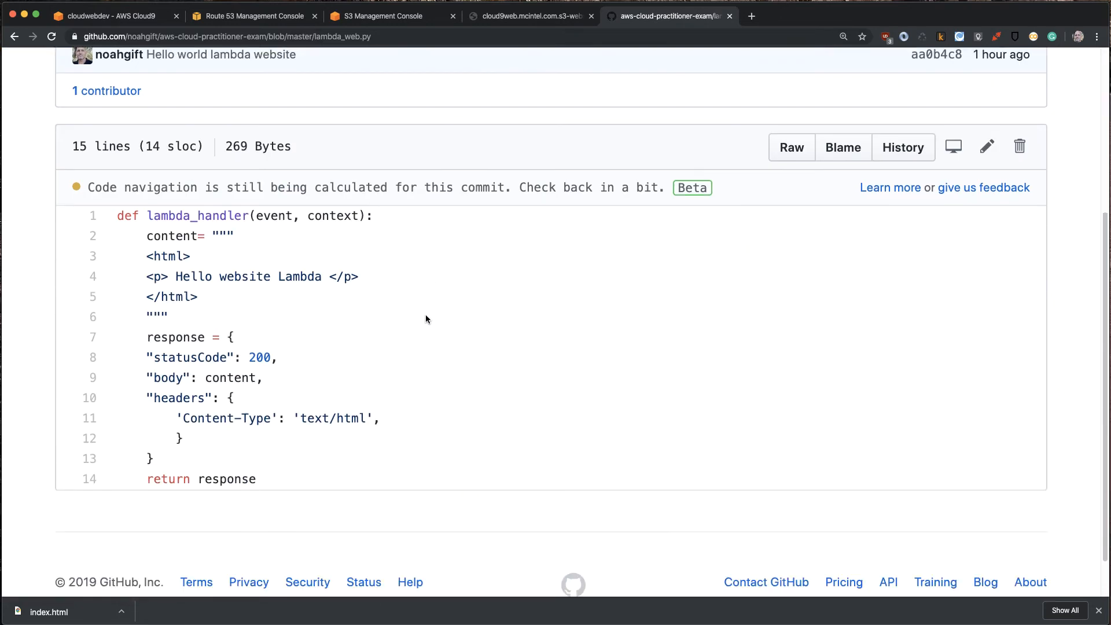
click(784, 149)
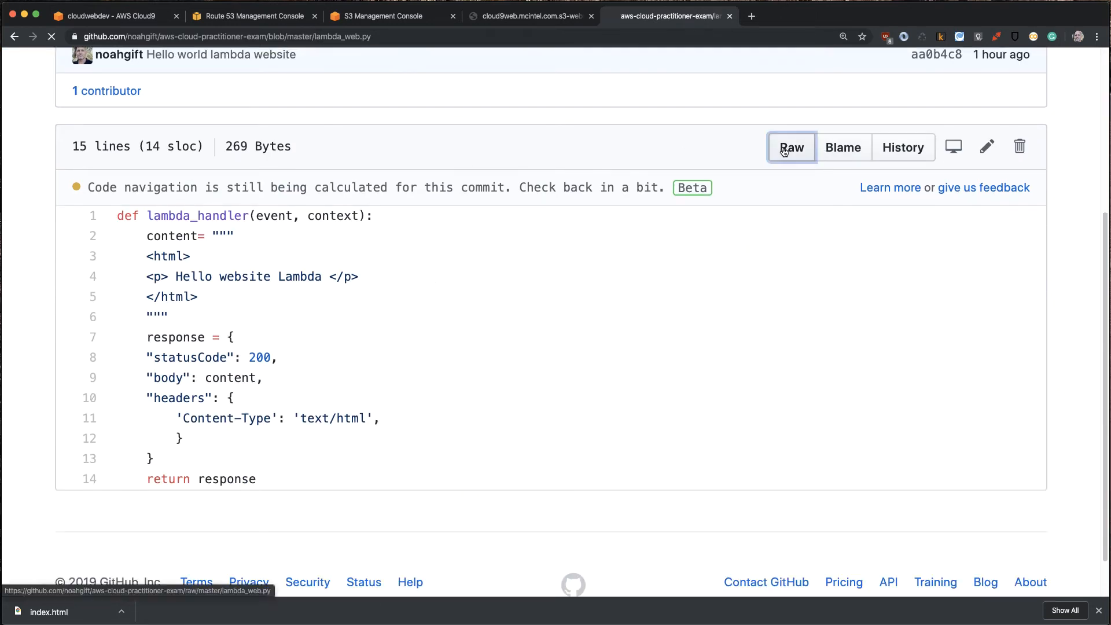
drag(133, 199, 7, 57)
key(super+c)
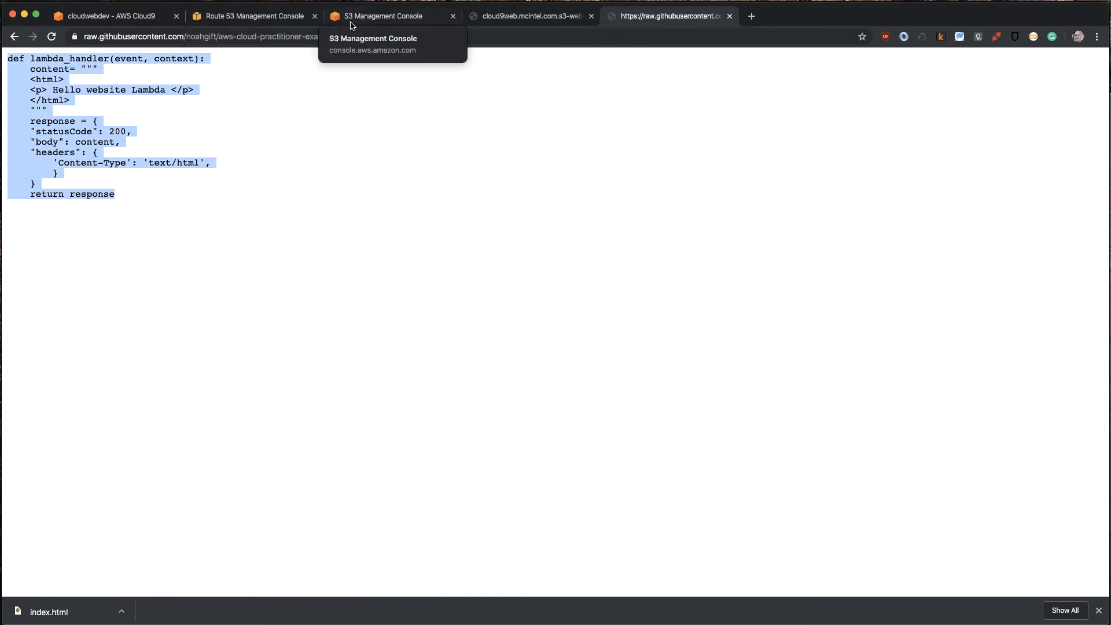
click(137, 18)
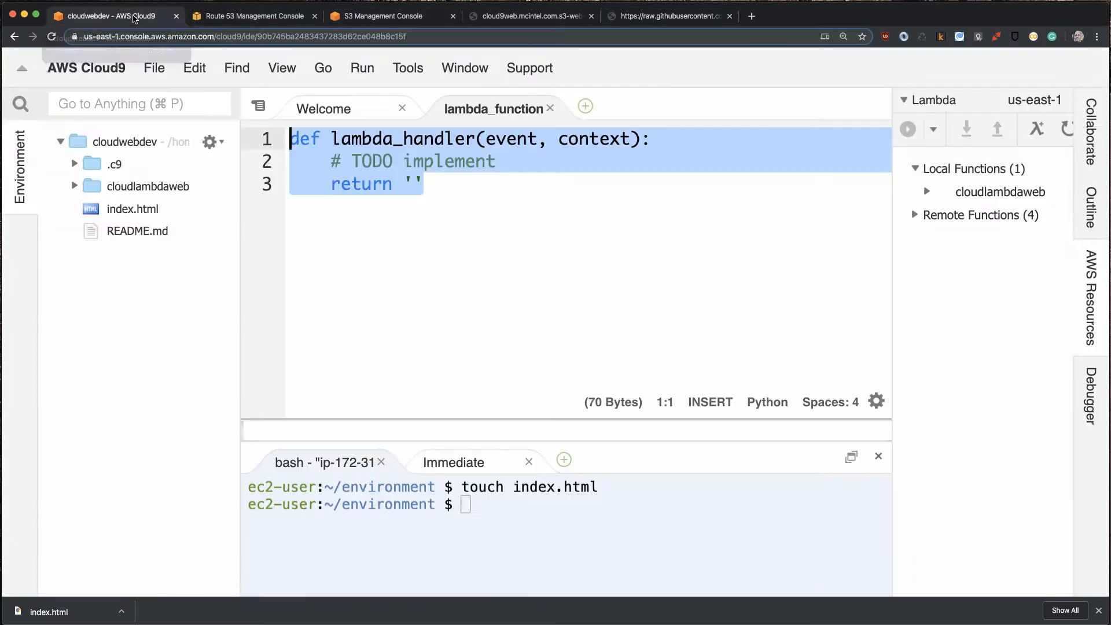
click(459, 228)
key(super+a)
key(super+v)
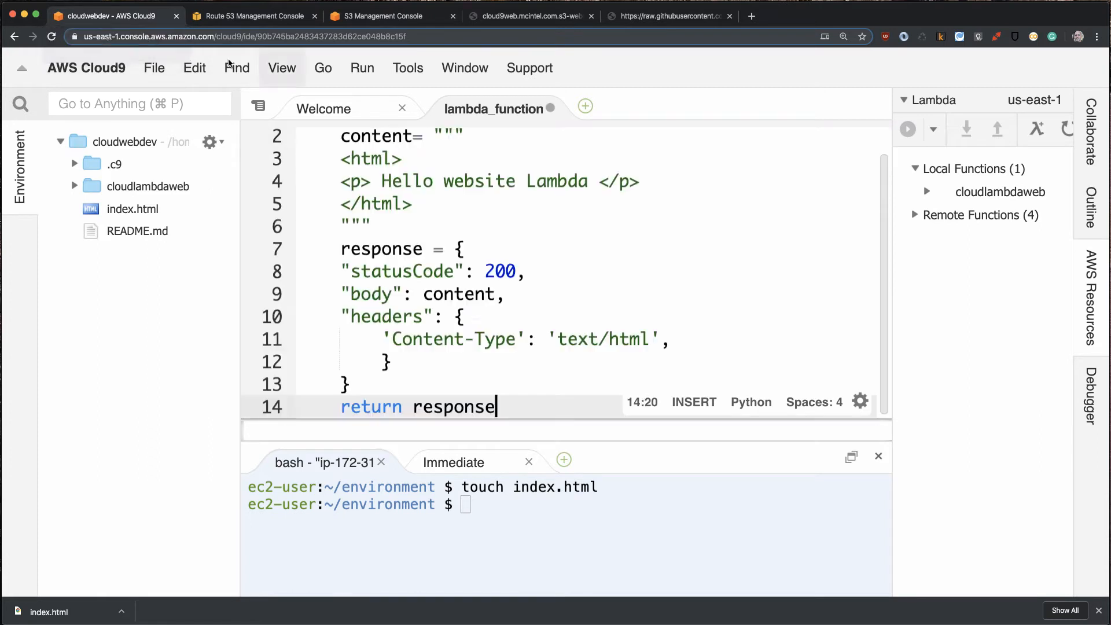
scroll(483, 264, up, 1)
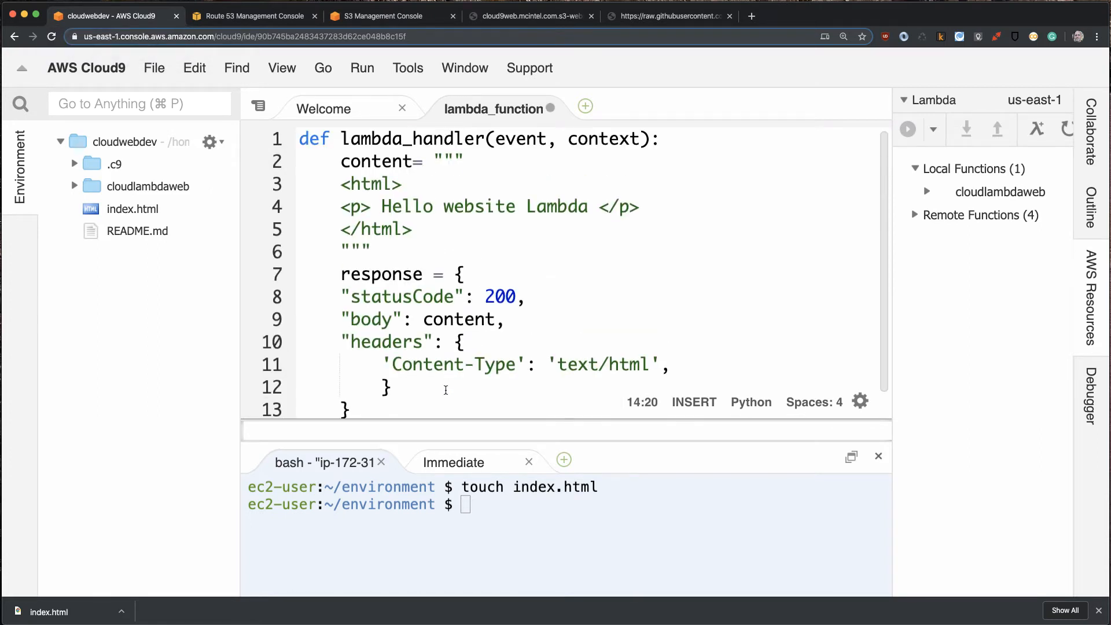
drag(431, 432, 431, 509)
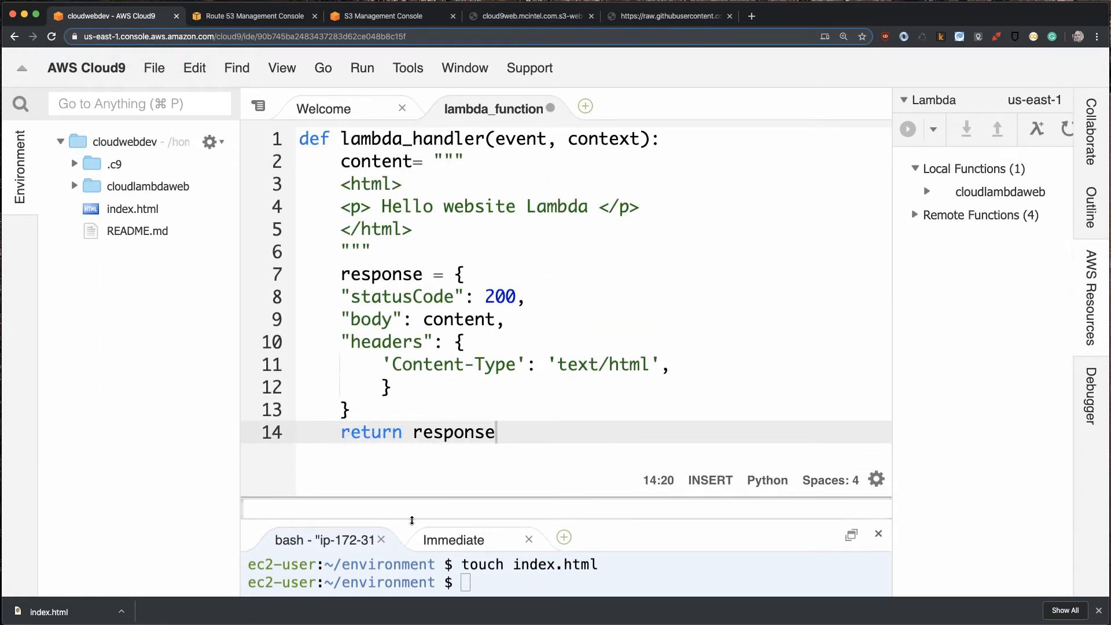
- Review the handler signature, HTML content and headers, save the lambda_function file, and select the cloudlambdaweb function inside its local application
drag(299, 139, 716, 138)
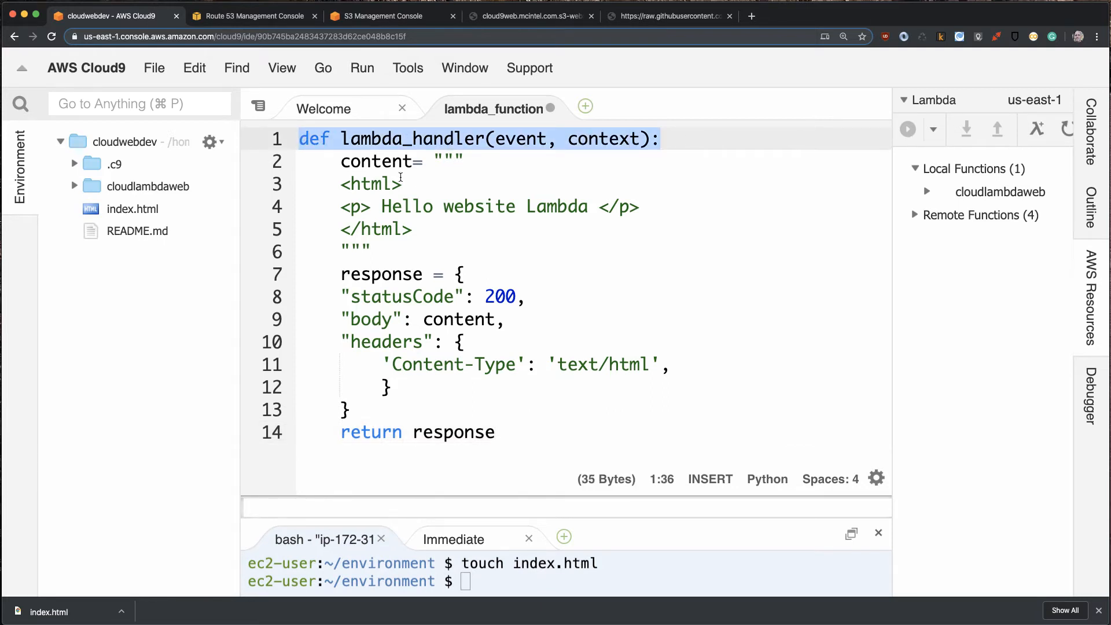
drag(340, 162, 387, 252)
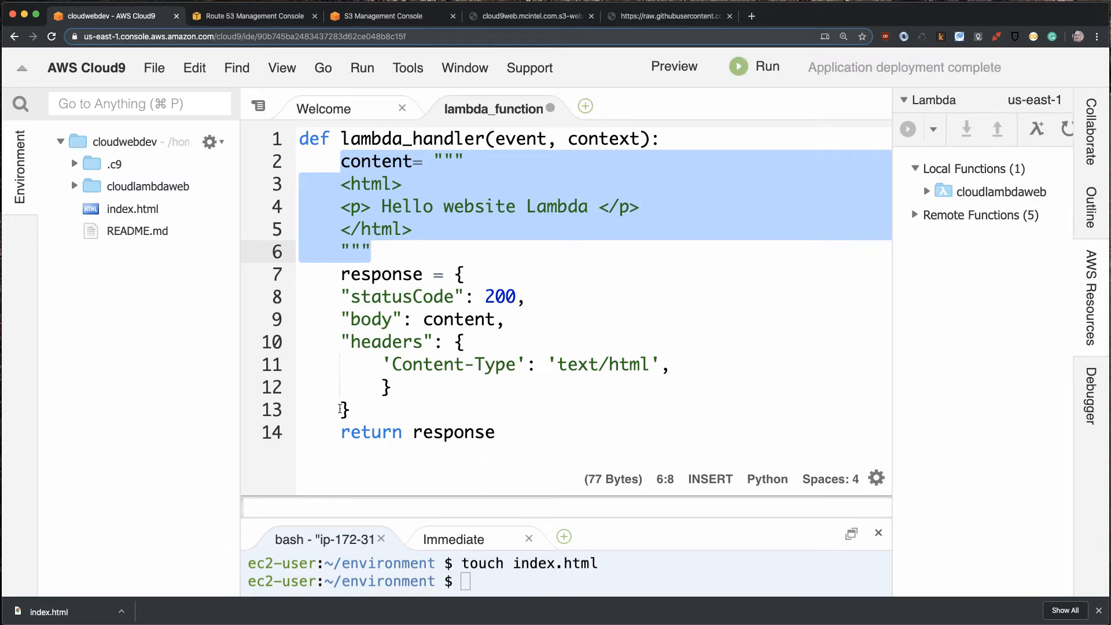
drag(341, 341, 868, 383)
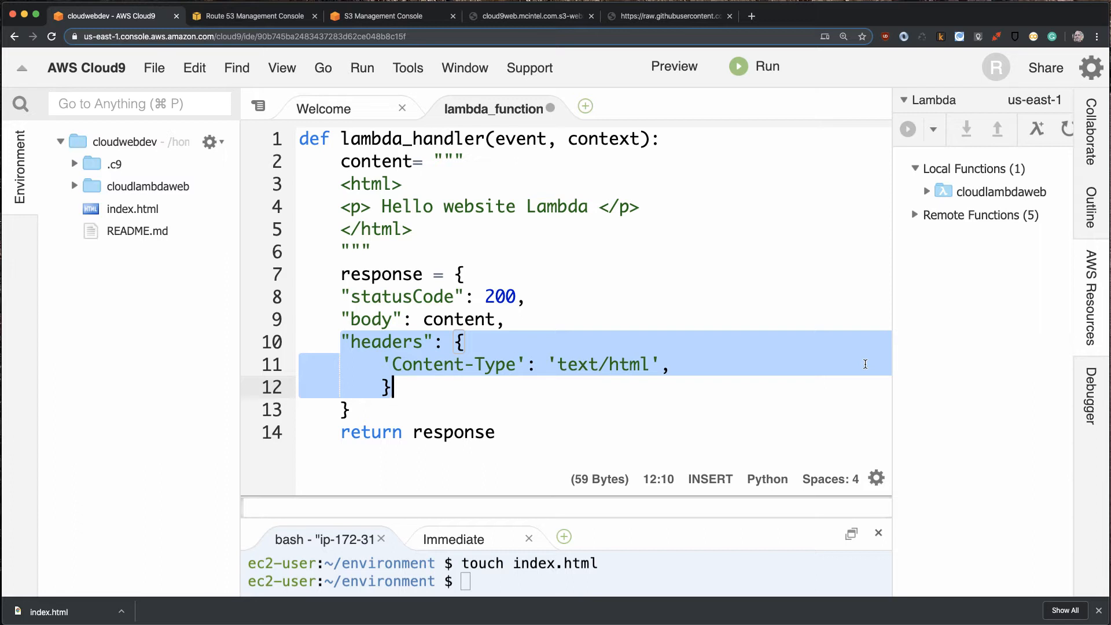
key(super+s)
click(951, 215)
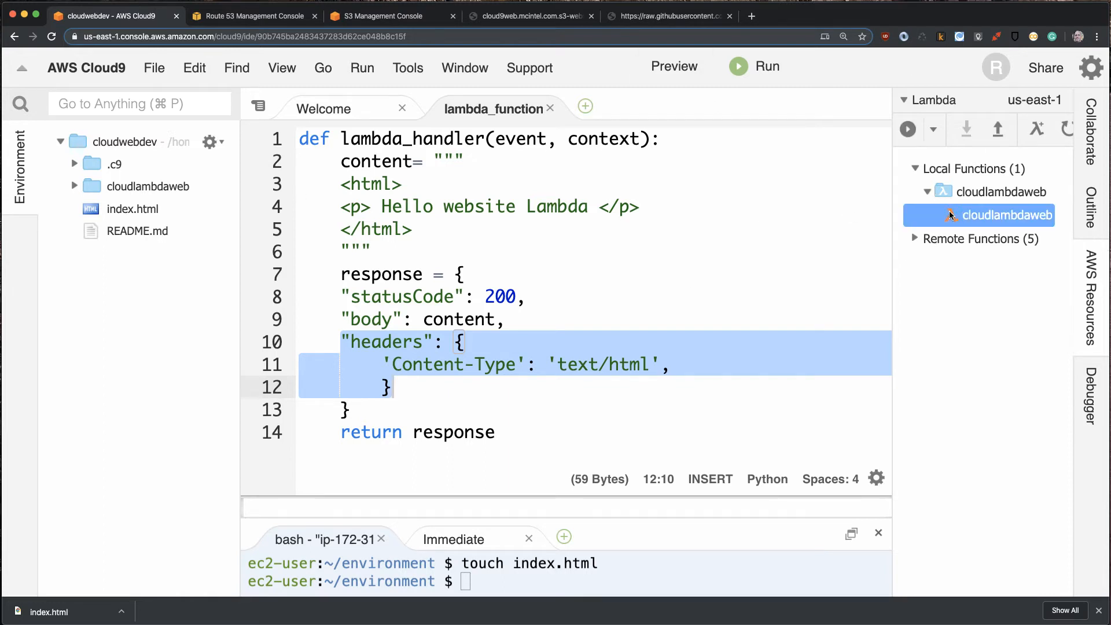
- Run the local cloudlambdaweb function through the local API Gateway, check the execution results, and deploy the function to AWS
right_click(951, 216)
mouse_move(935, 353)
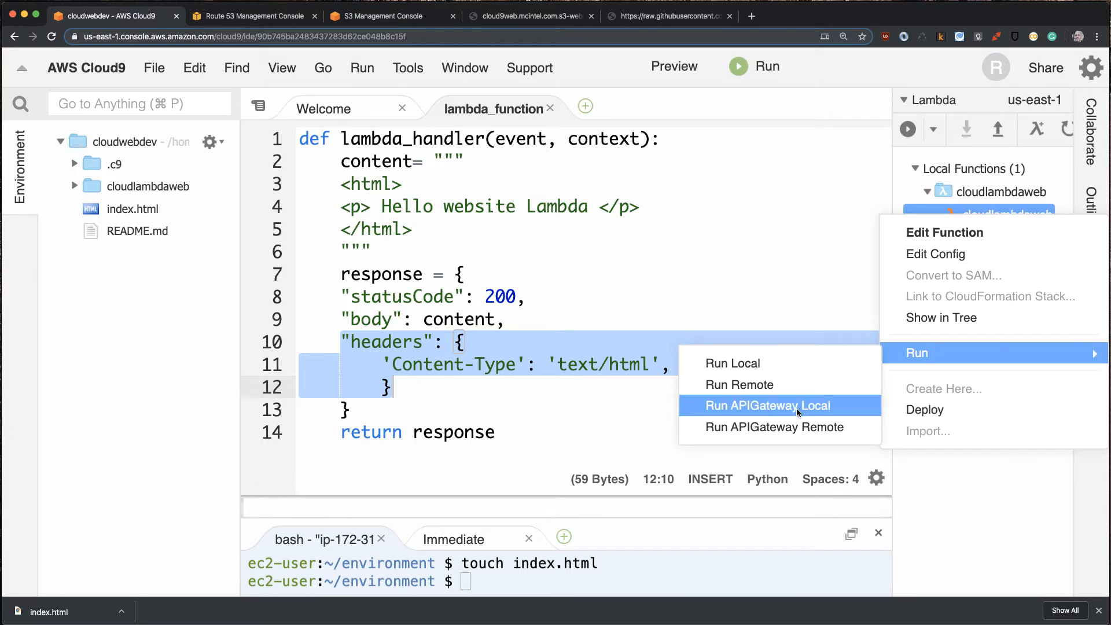
click(747, 406)
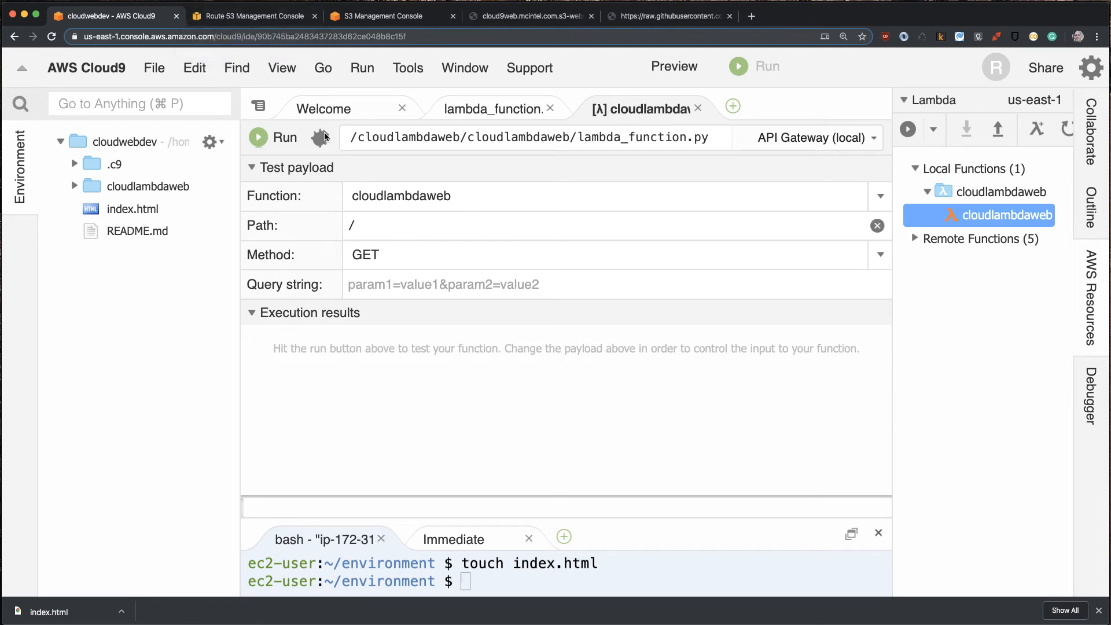
click(280, 139)
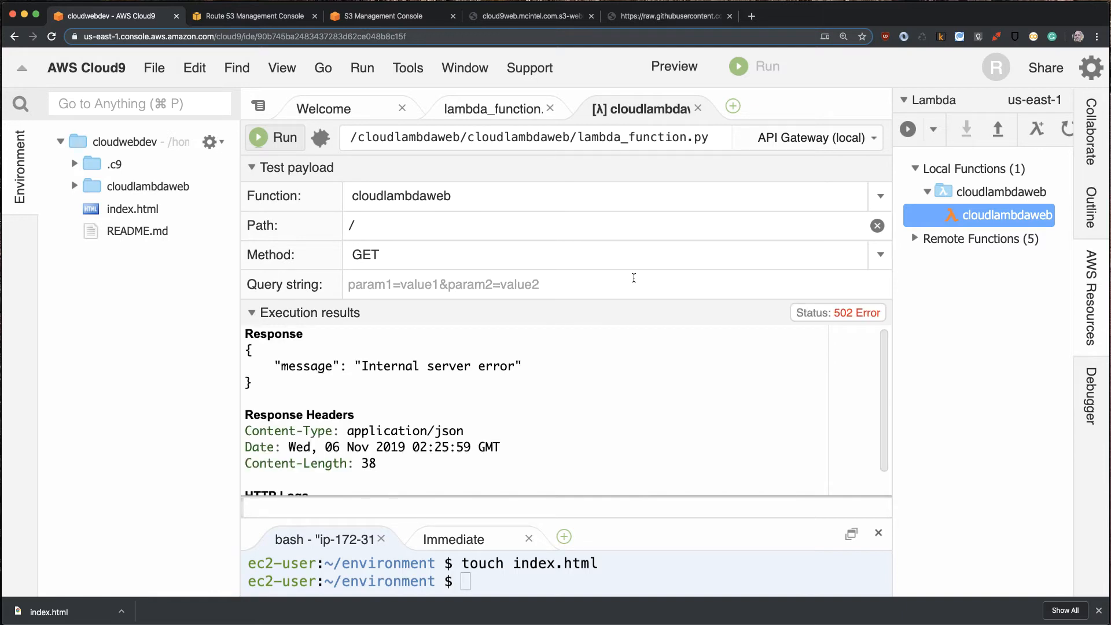
scroll(413, 479, down, 1)
scroll(455, 439, up, 1)
right_click(949, 212)
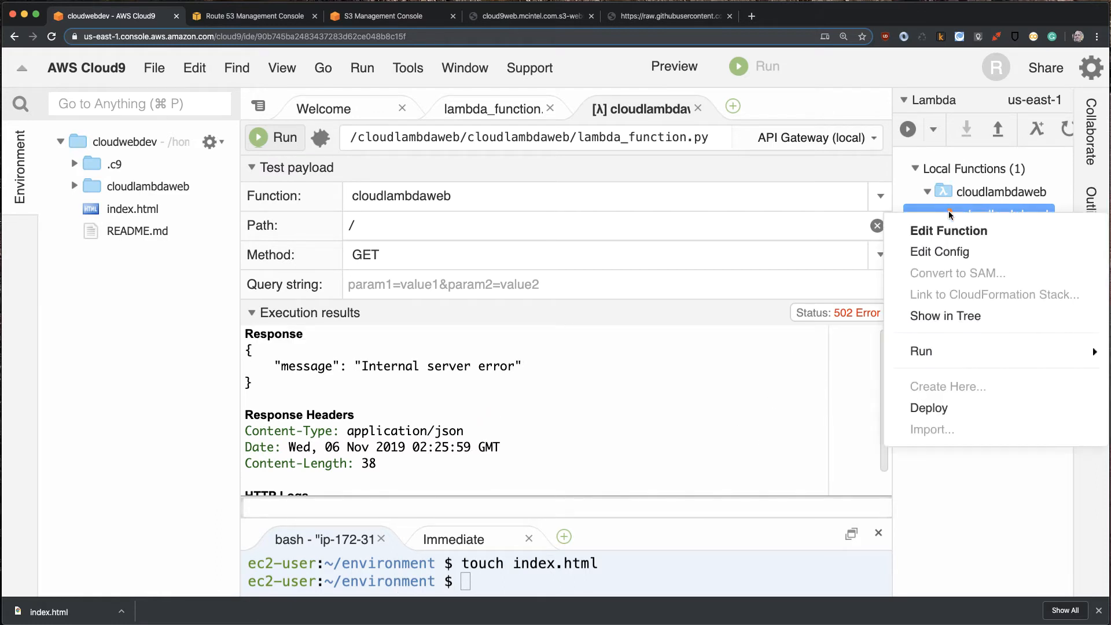
click(932, 410)
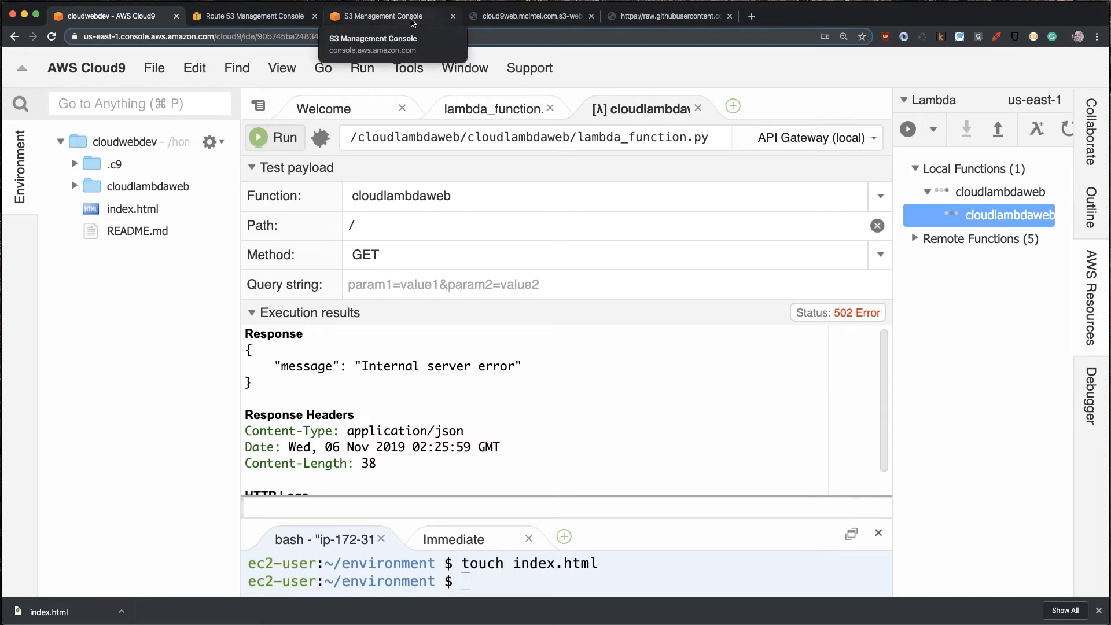
- Go from the S3 page to the Lambda service, open the deployed cloud9-cloudlambdaweb function and review its lambda_function code
click(358, 18)
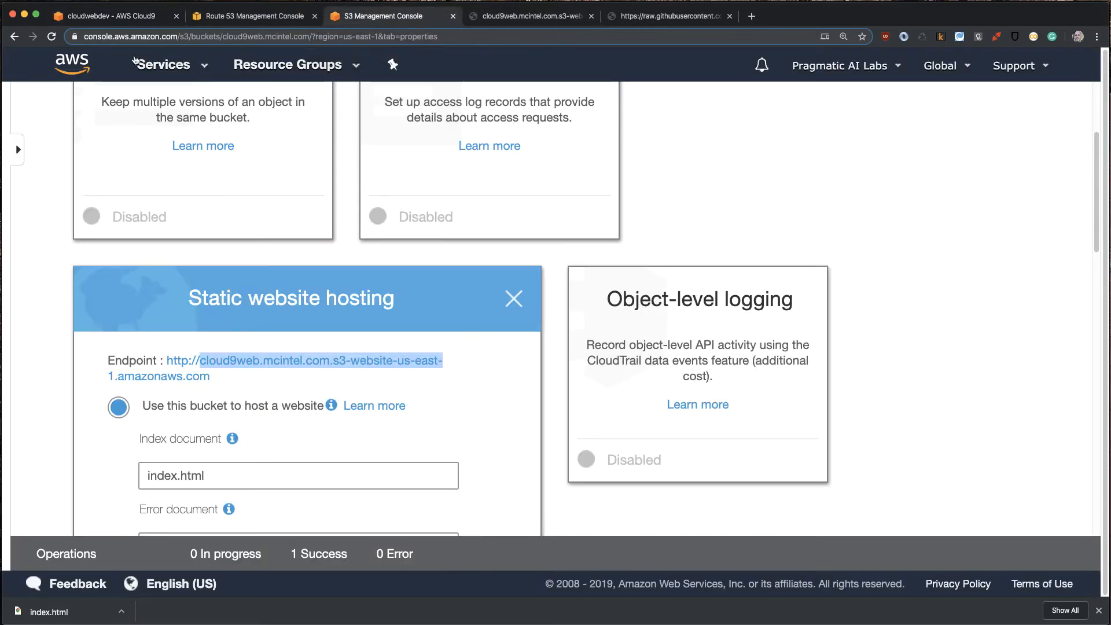
click(81, 65)
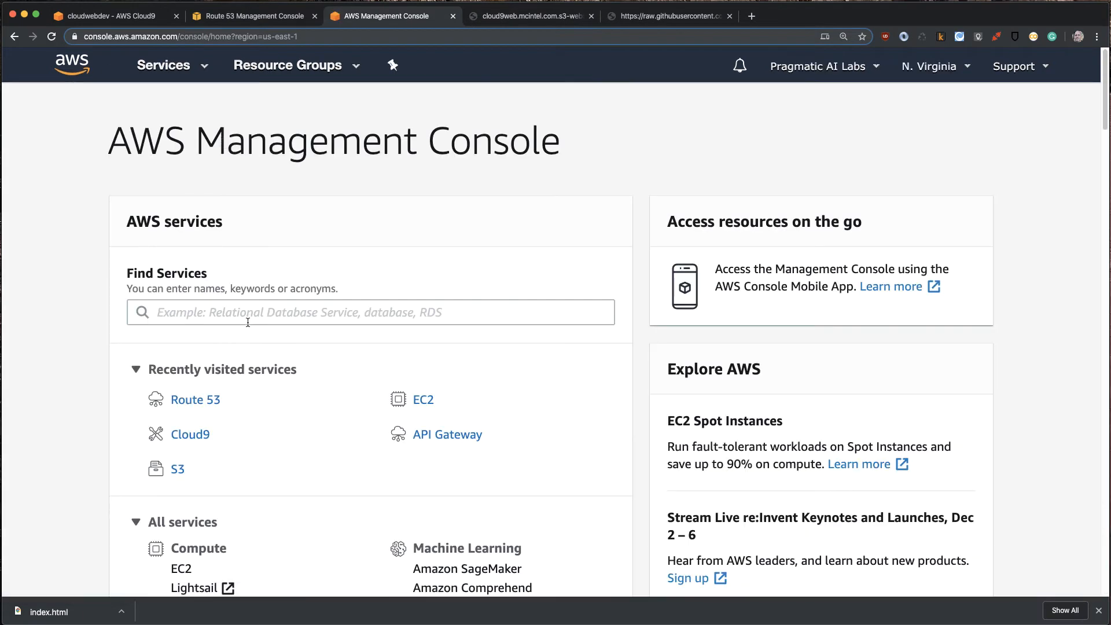
click(250, 311)
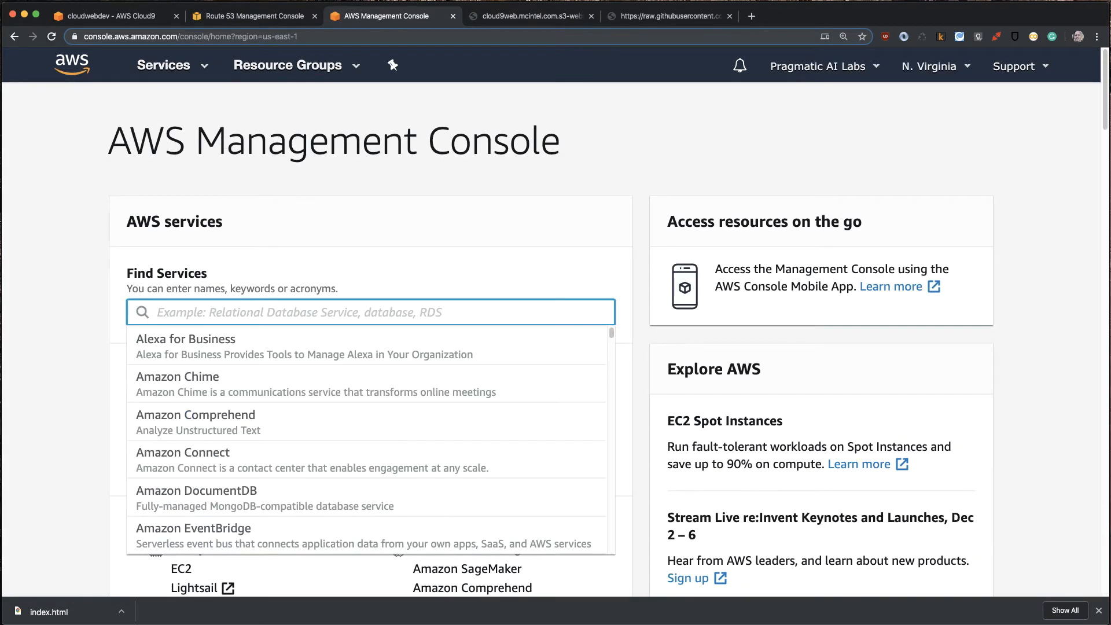
text(lam)
click(213, 338)
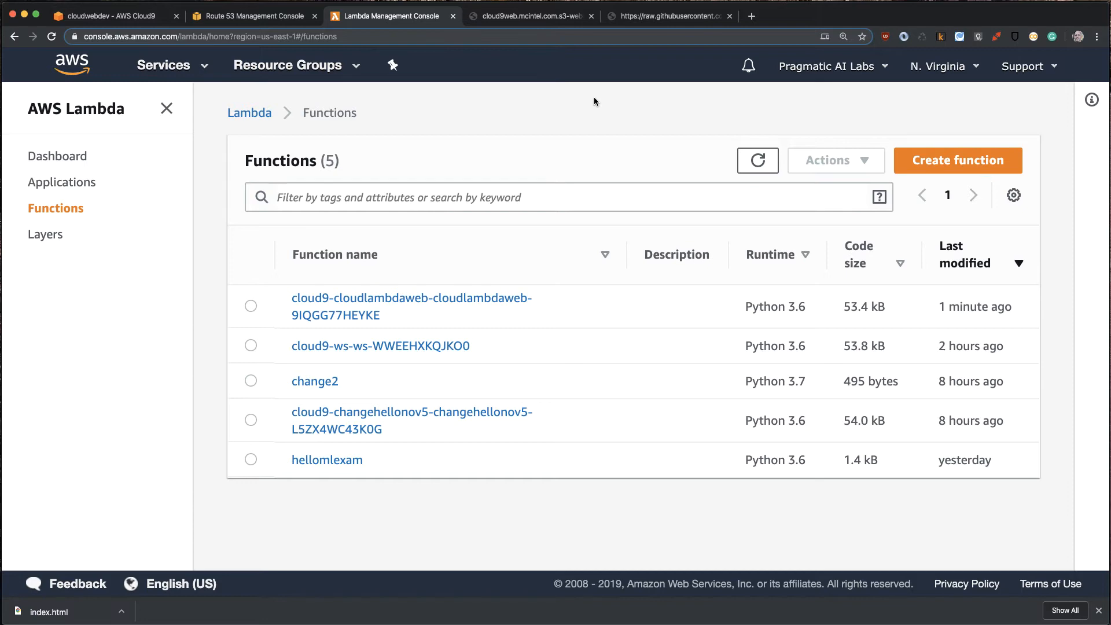
click(407, 299)
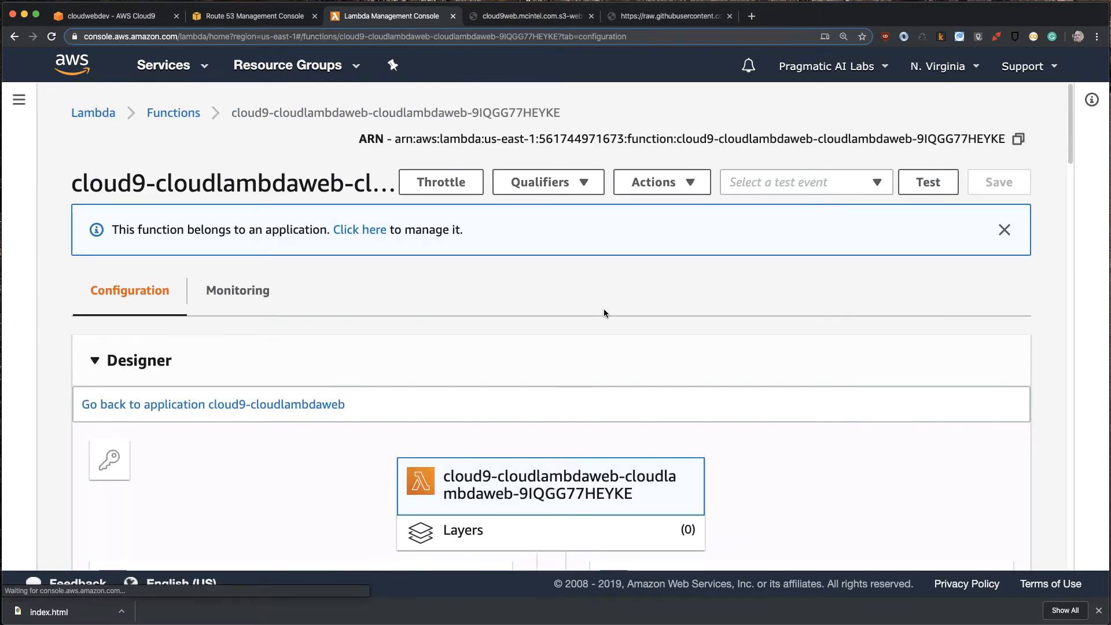
scroll(603, 308, down, 5)
scroll(607, 315, down, 1)
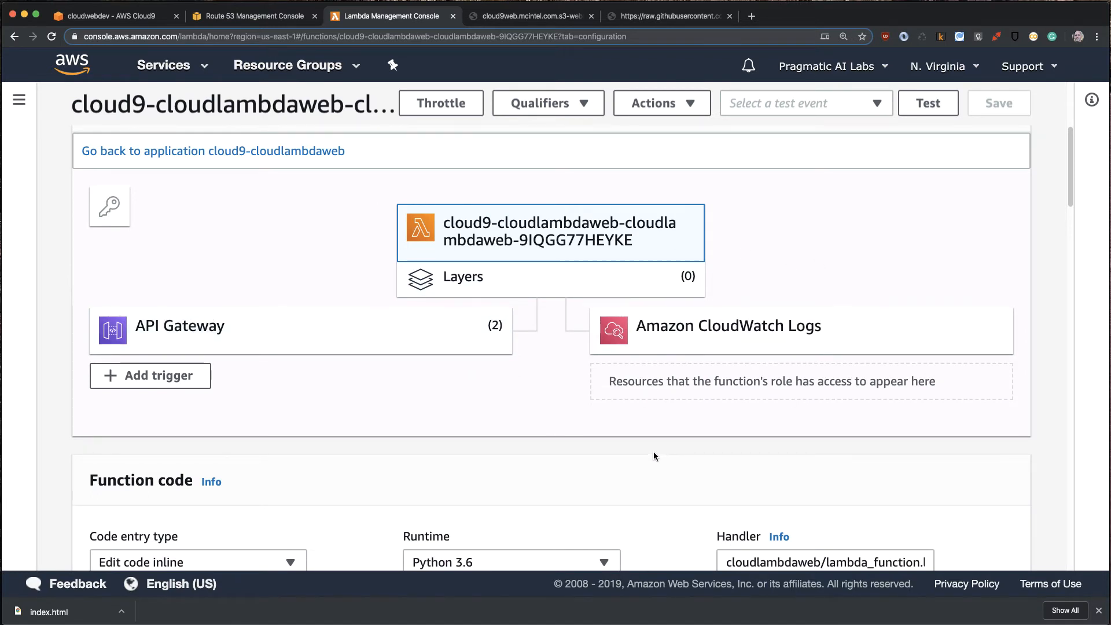
scroll(654, 455, down, 6)
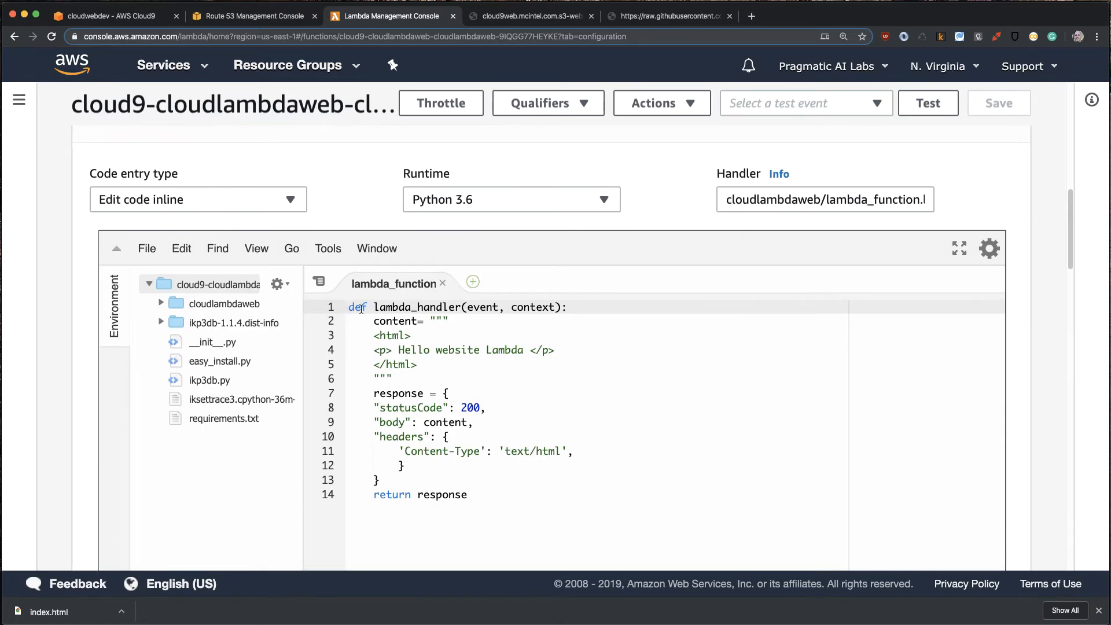
drag(349, 307, 664, 502)
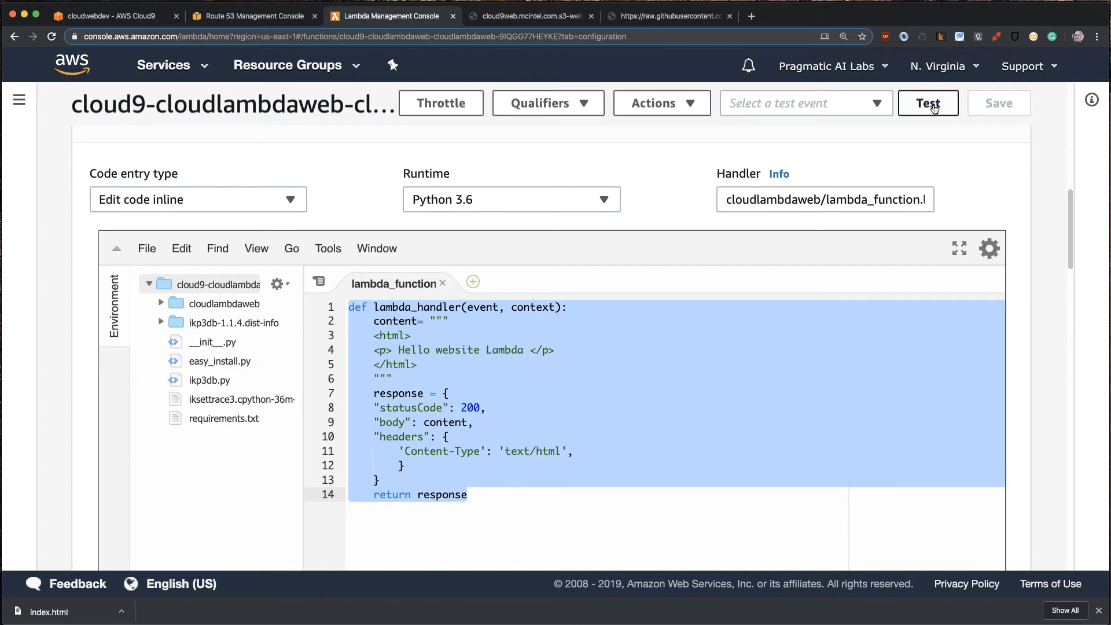
- Create a test event named nothing from the Hello World template, with the three key/value lines removed from its JSON
click(933, 108)
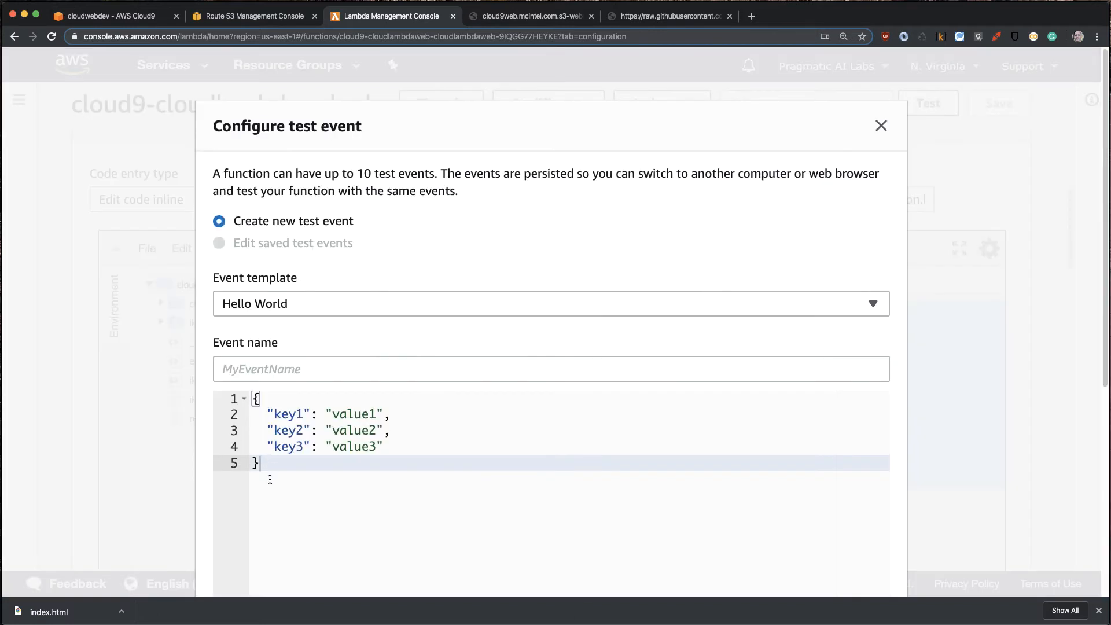
drag(270, 479, 208, 325)
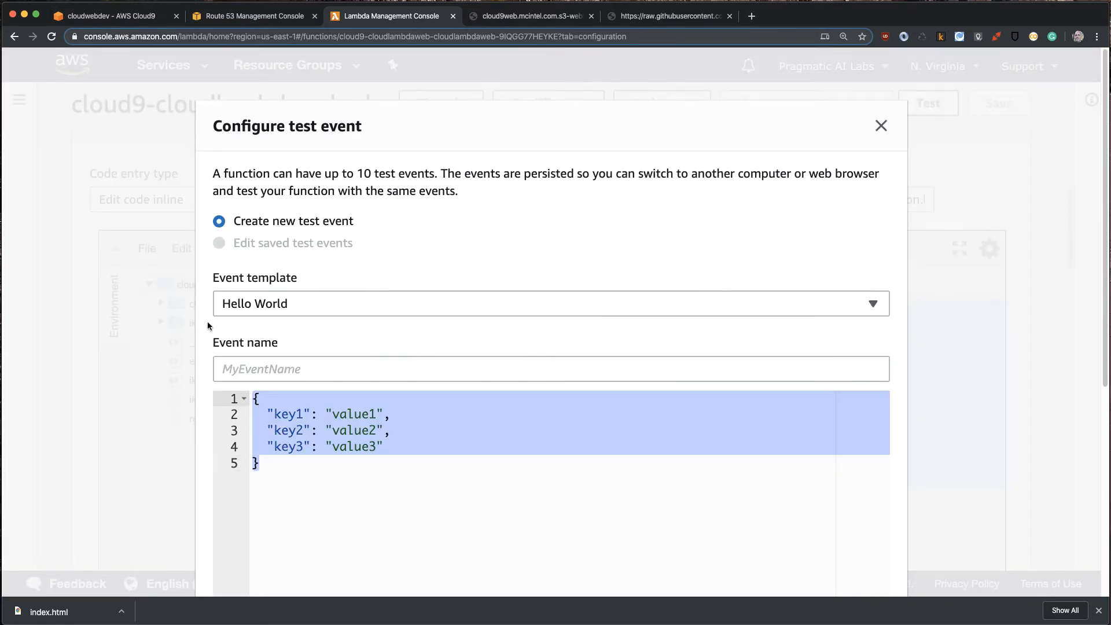
drag(266, 414, 453, 449)
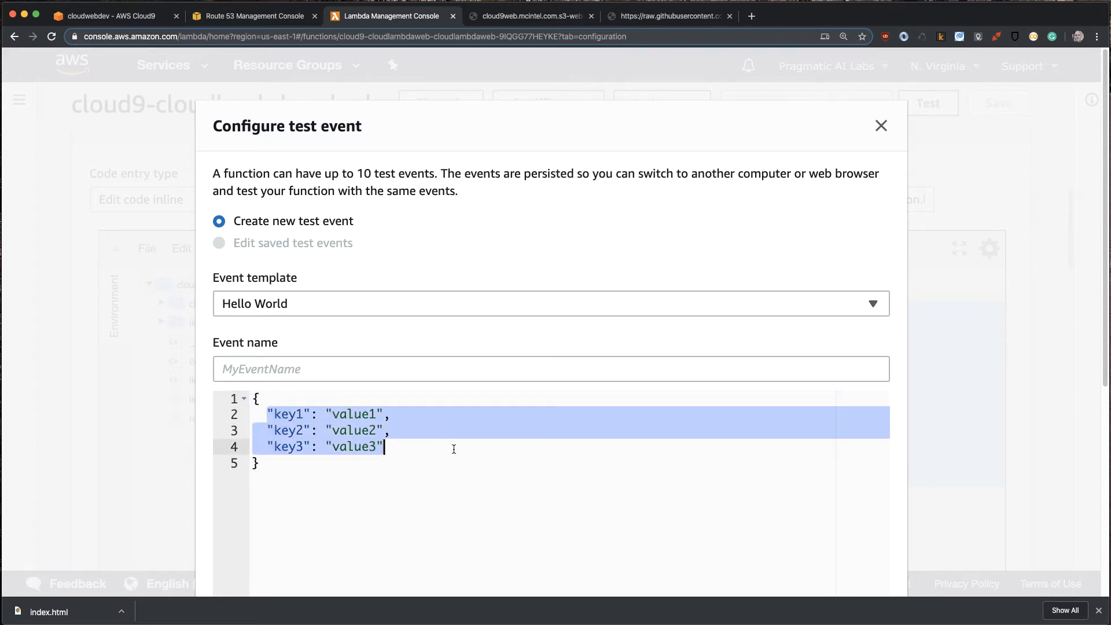
key(BackSpace)
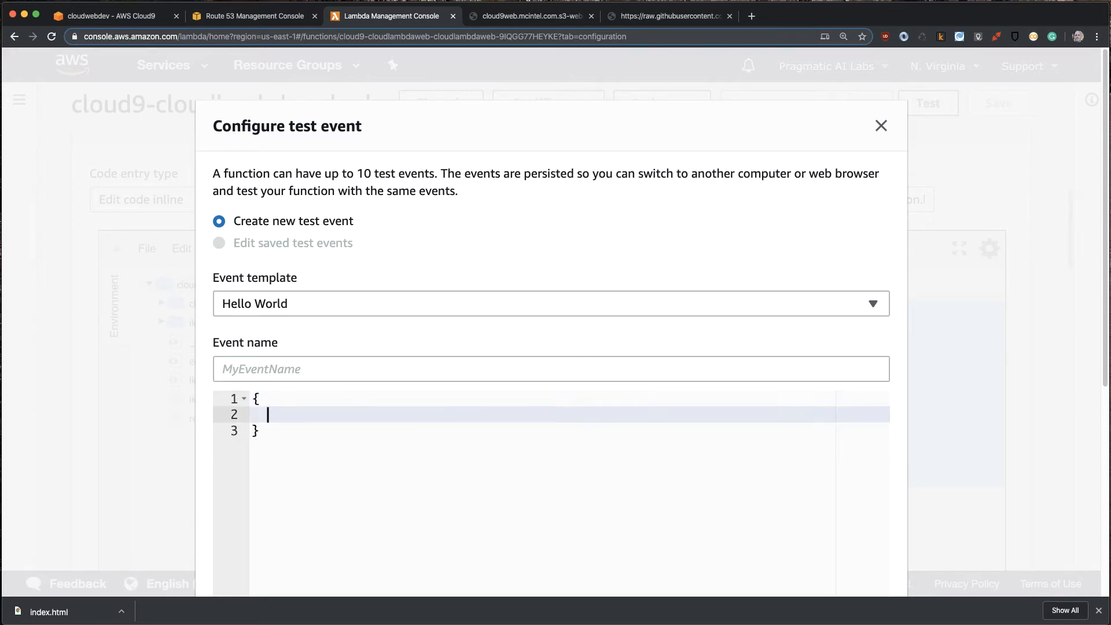
click(350, 371)
text(nothing)
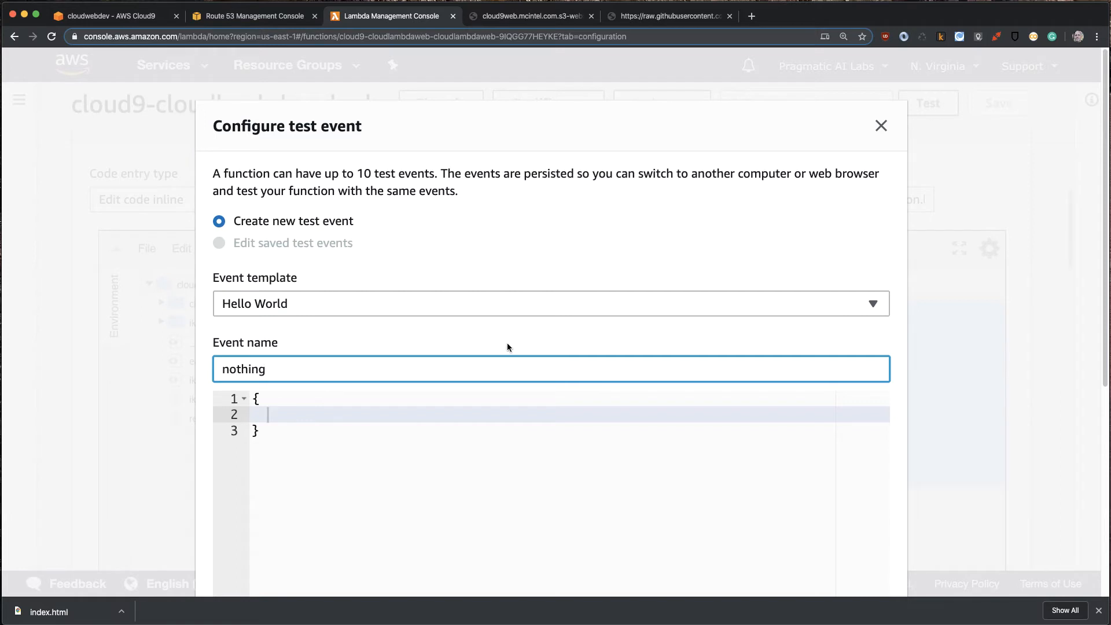
scroll(851, 339, down, 6)
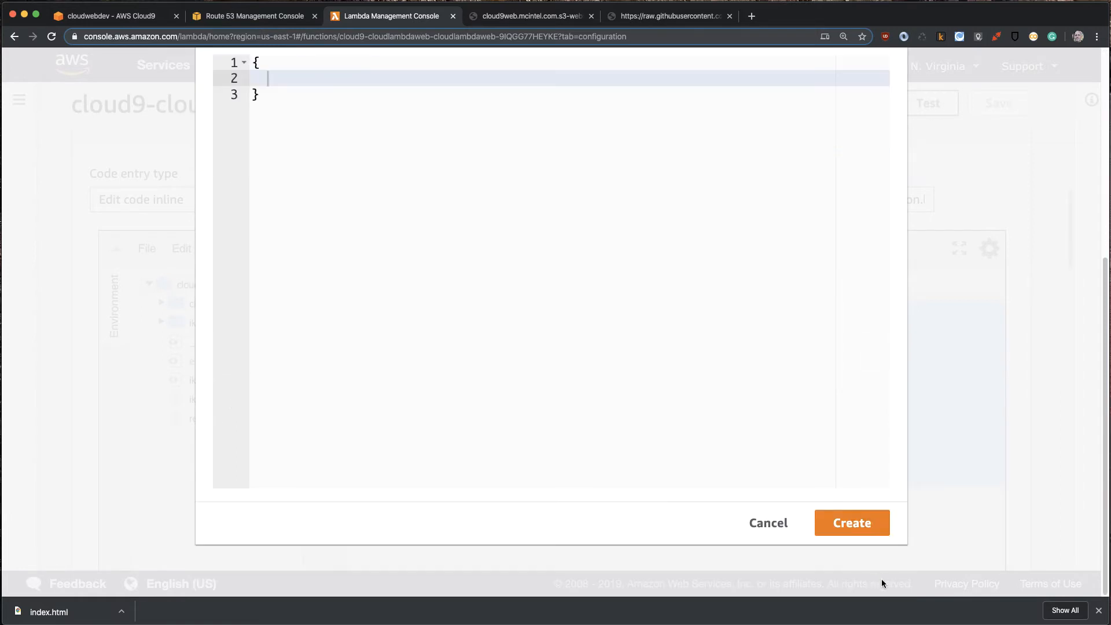
click(848, 515)
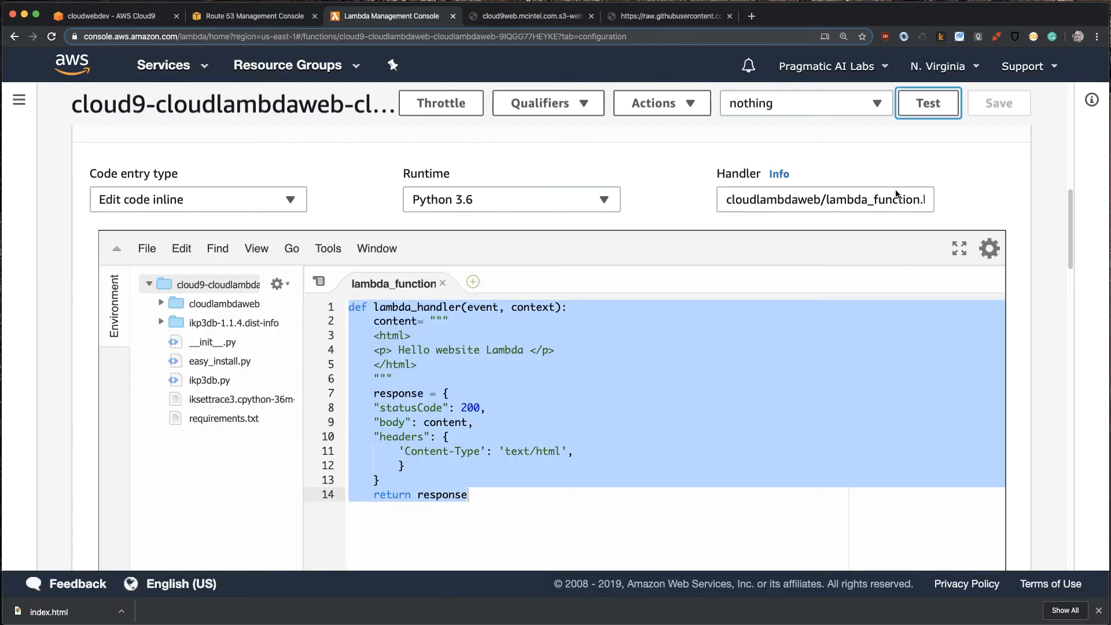
- Test the function with the nothing event and examine the JSON response in the execution results
click(925, 104)
scroll(648, 470, down, 10)
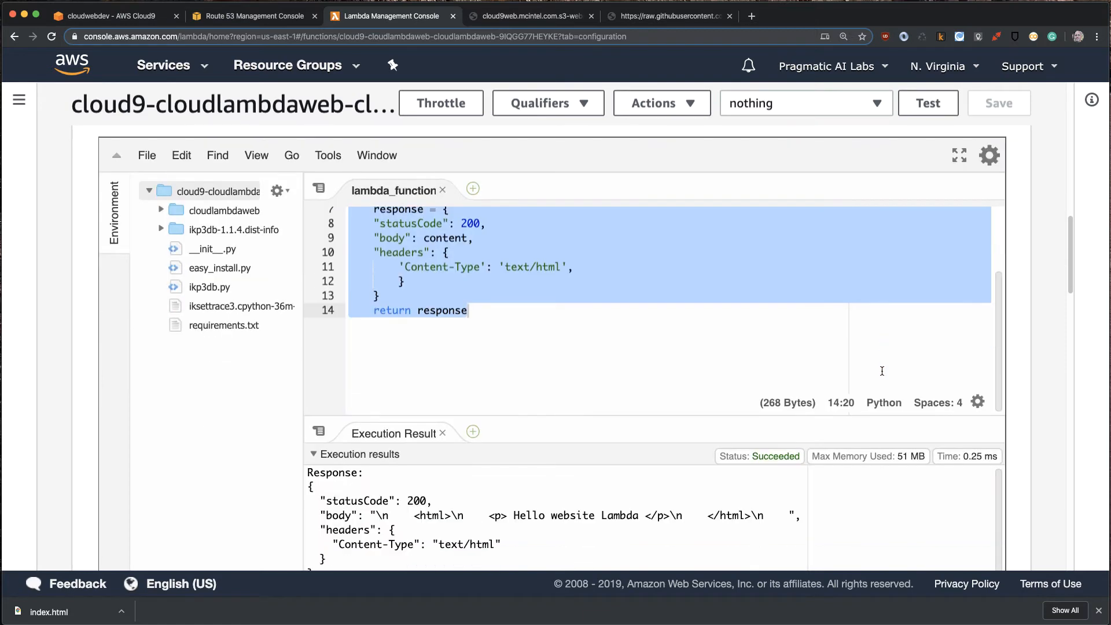
scroll(391, 463, up, 3)
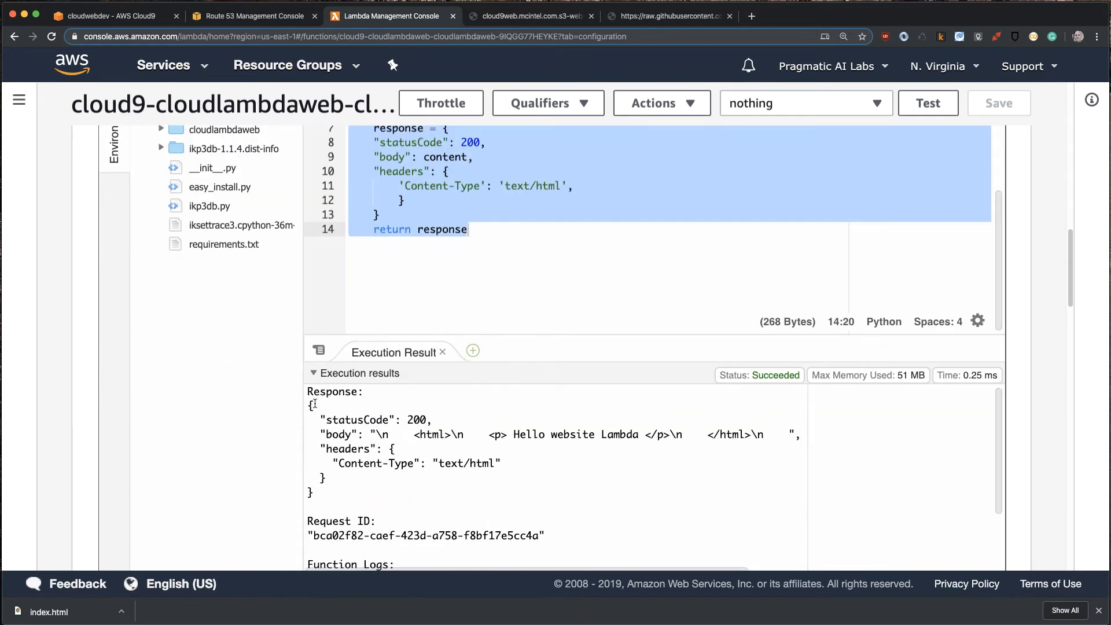
drag(308, 404, 312, 493)
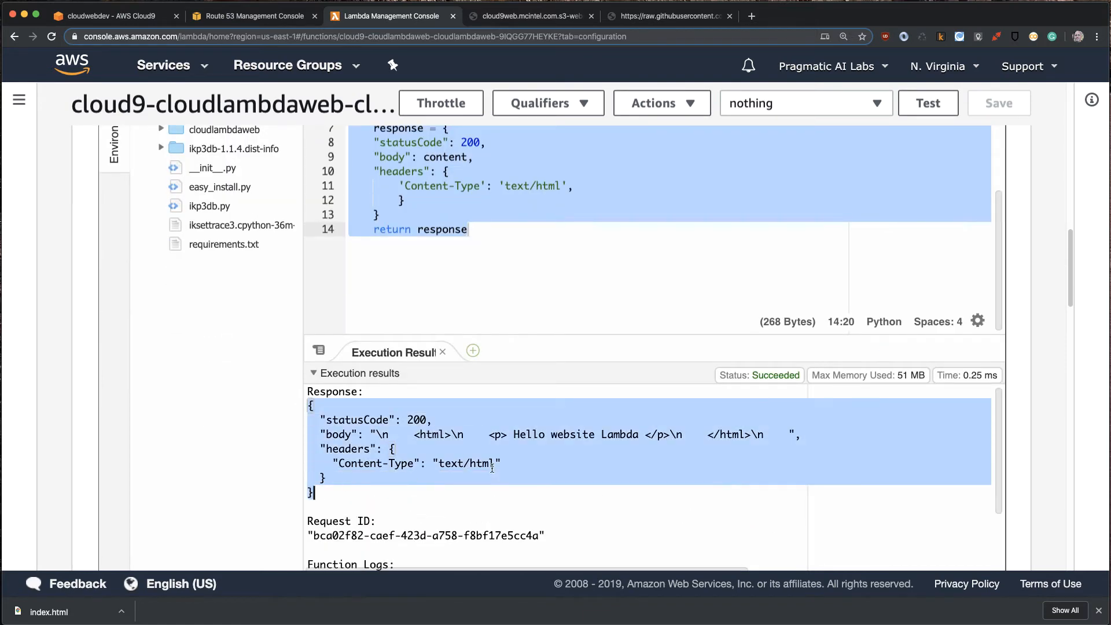
- Show the function's API Gateway trigger details and open the cloud9-cloudlambdaweb Prod API endpoint in the browser
scroll(294, 346, up, 2)
scroll(294, 345, up, 10)
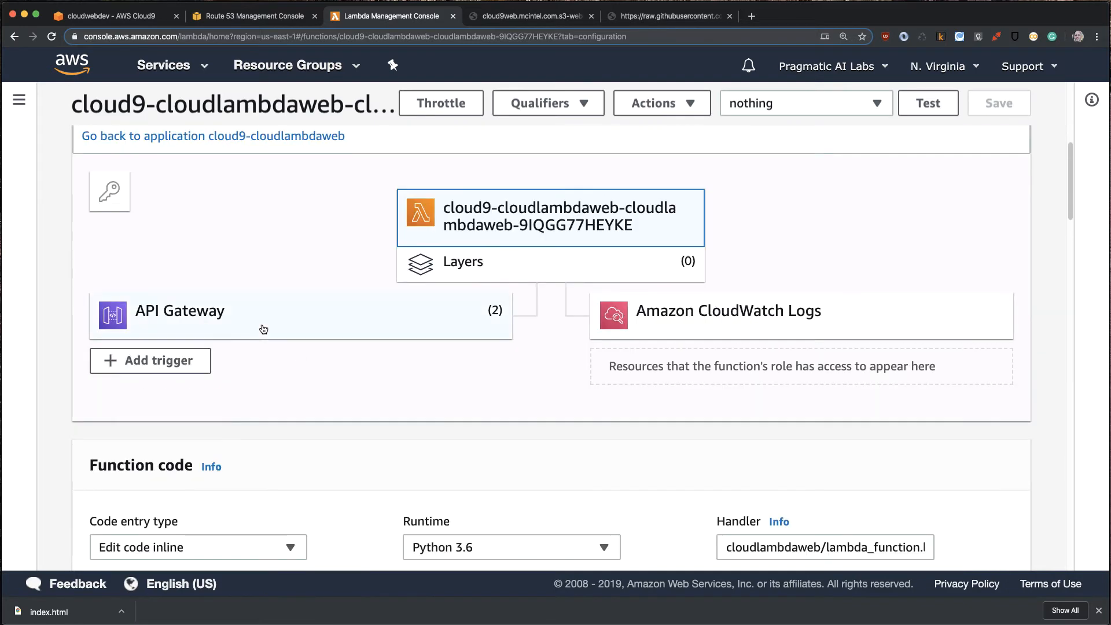
click(205, 315)
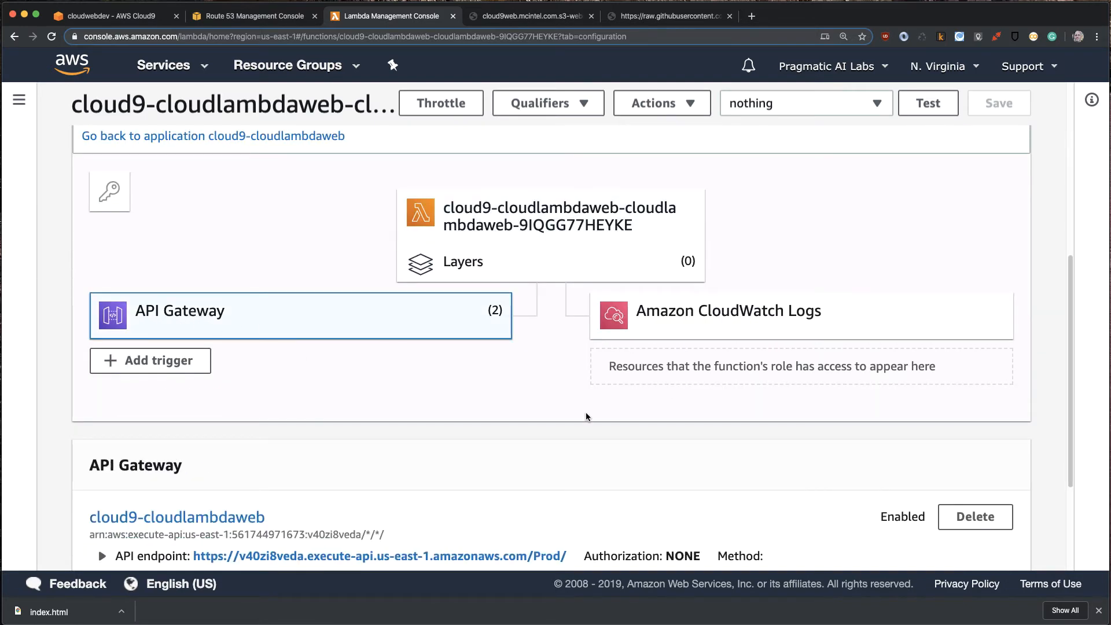
scroll(480, 435, down, 1)
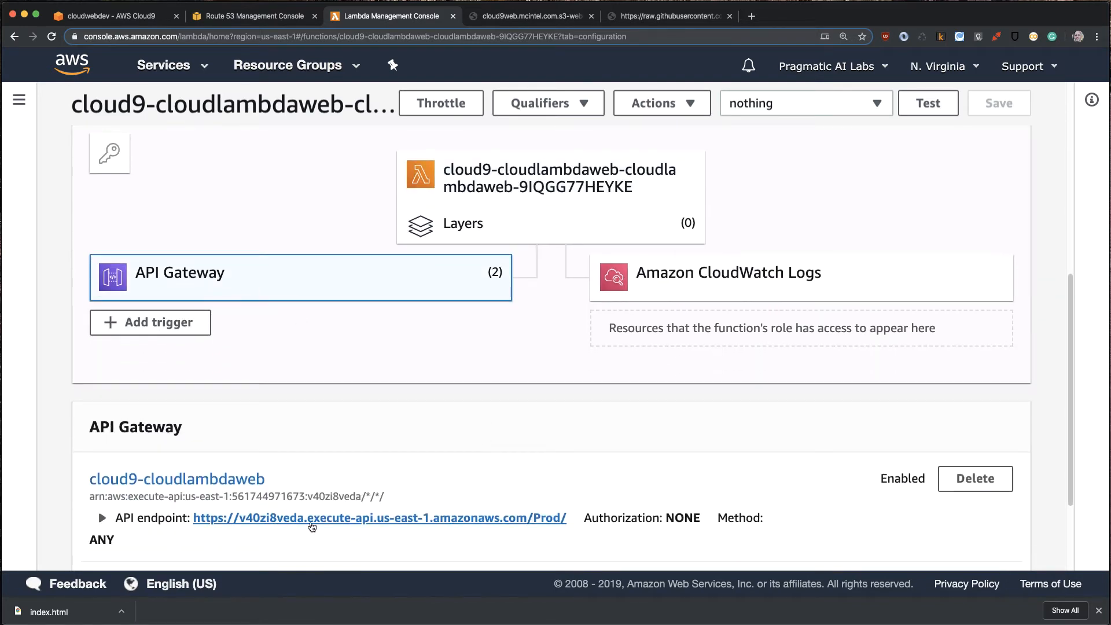
click(513, 519)
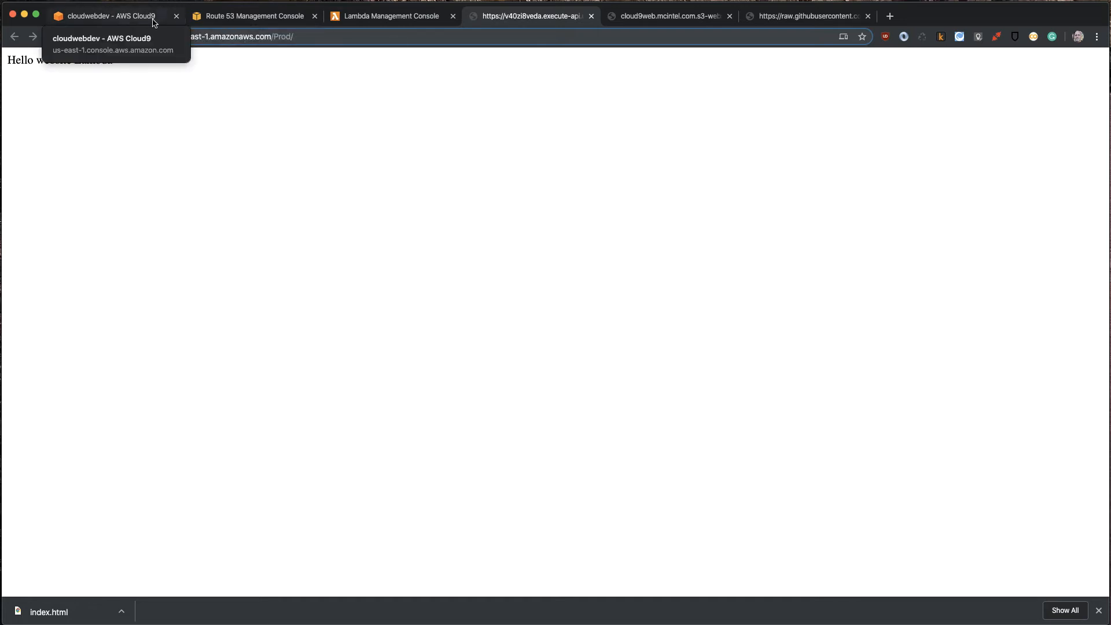
- Switch to the Route 53 browser tab, return to the AWS console home and open the EC2 service
click(234, 16)
click(86, 65)
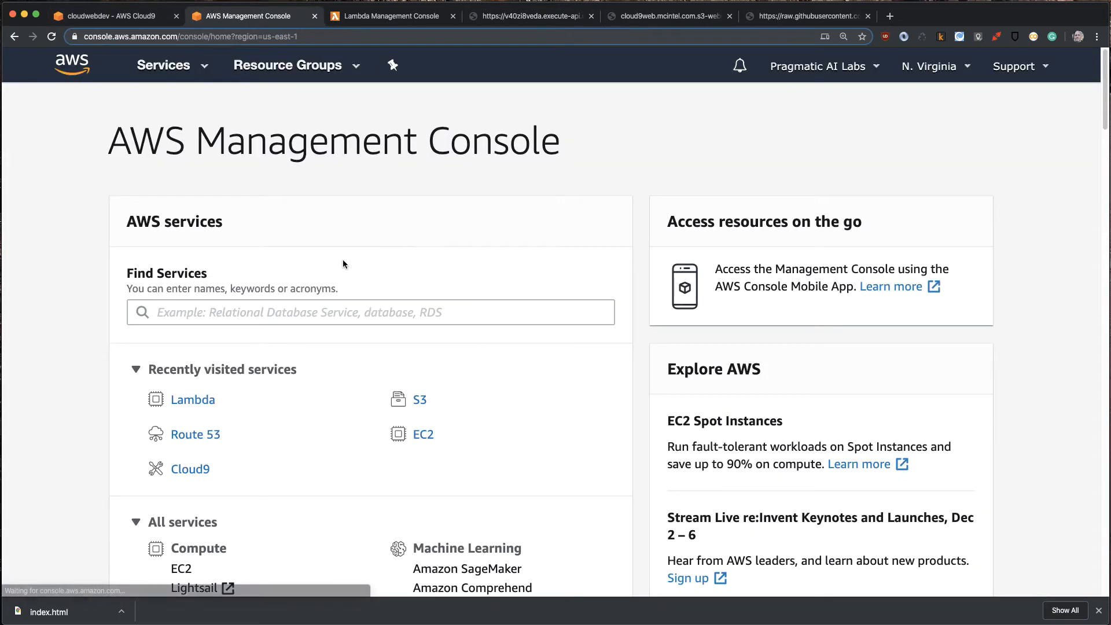
click(279, 307)
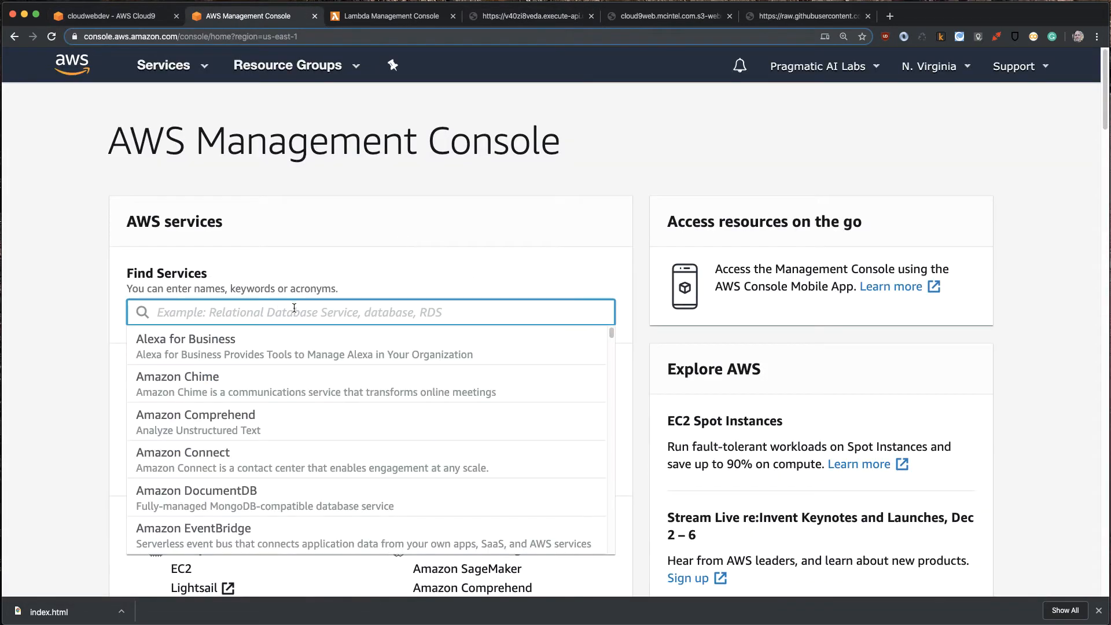
text(ec)
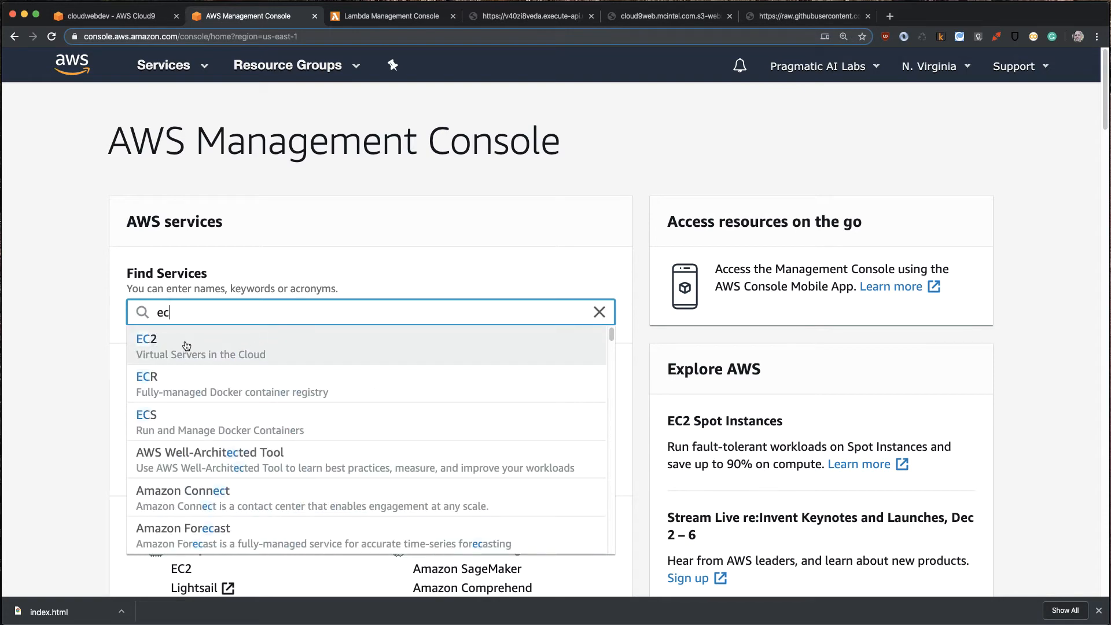
click(144, 346)
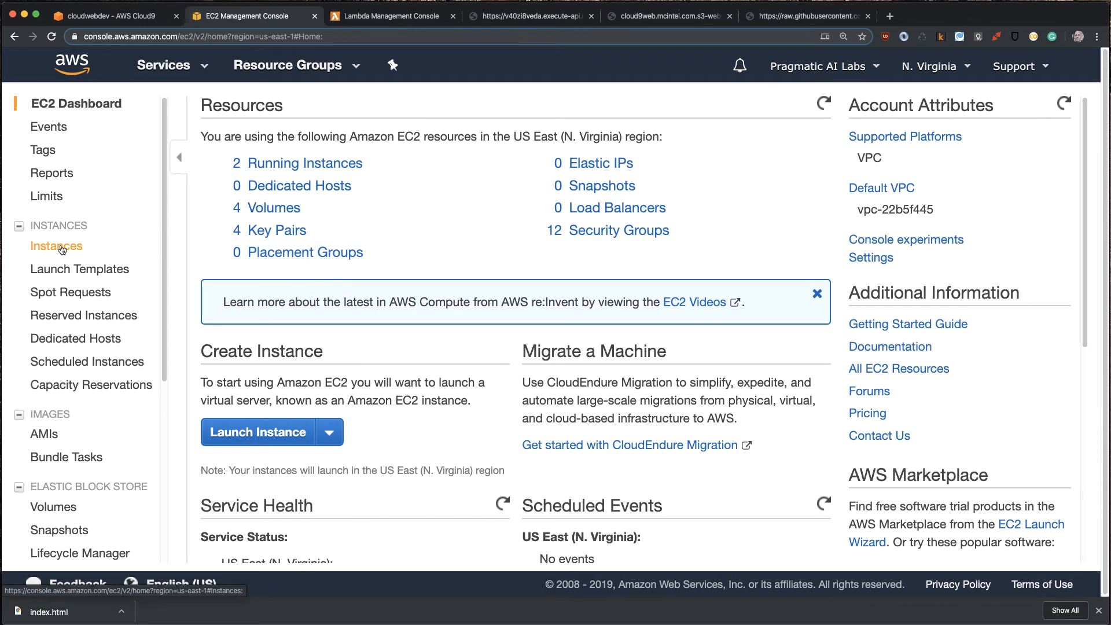
- Start a new Spot Instances request from the Spot Requests page and review its workload, AMI, network and key pair settings
click(58, 293)
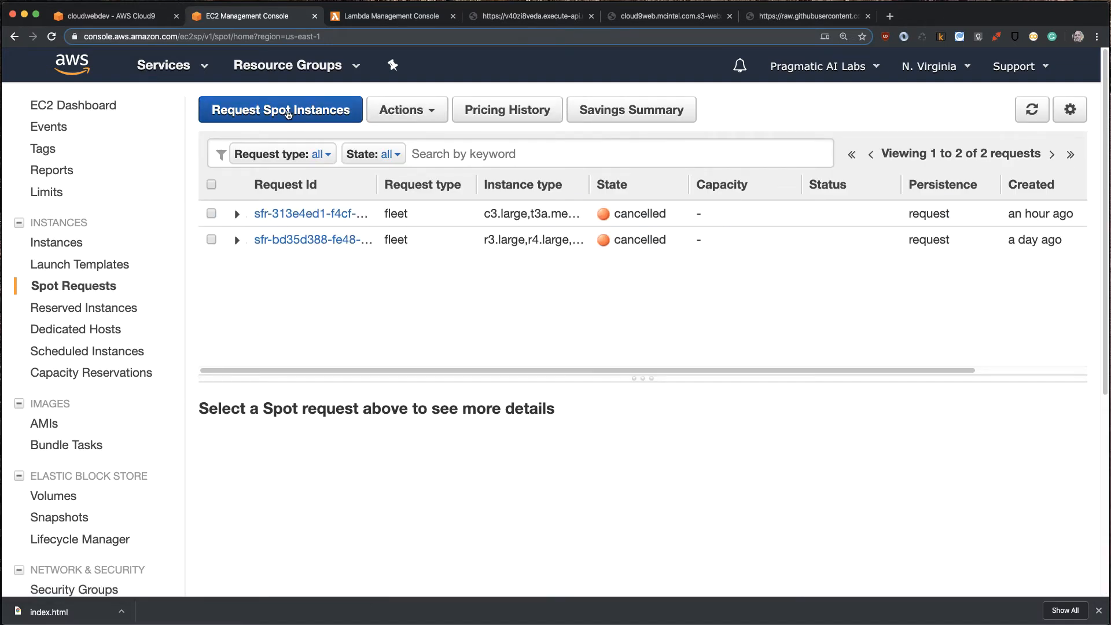
click(287, 113)
scroll(152, 199, down, 3)
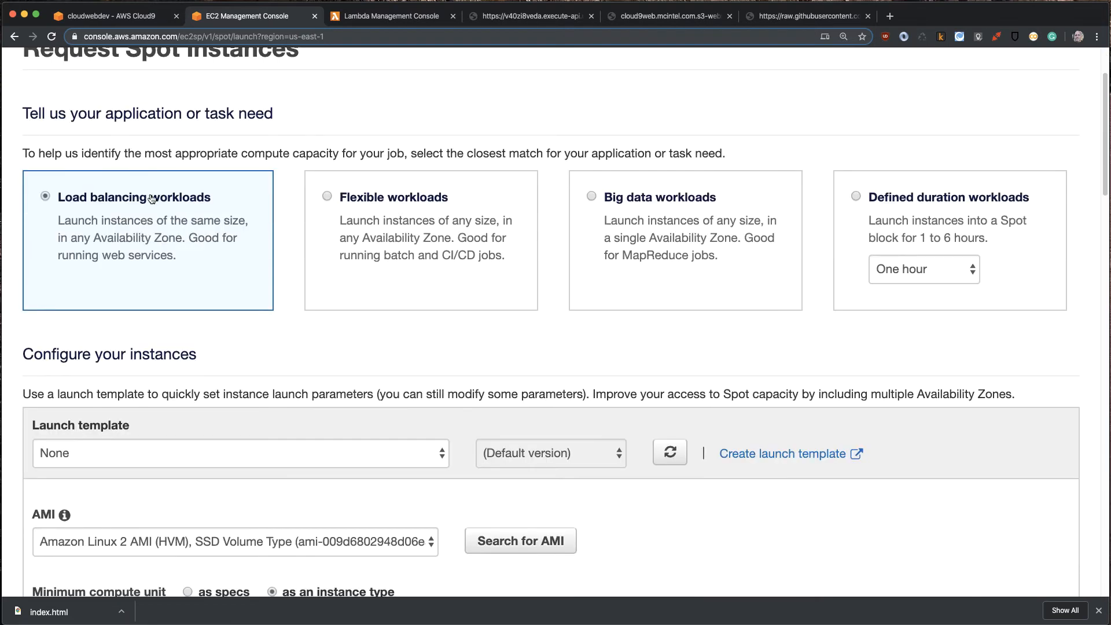
scroll(151, 199, down, 9)
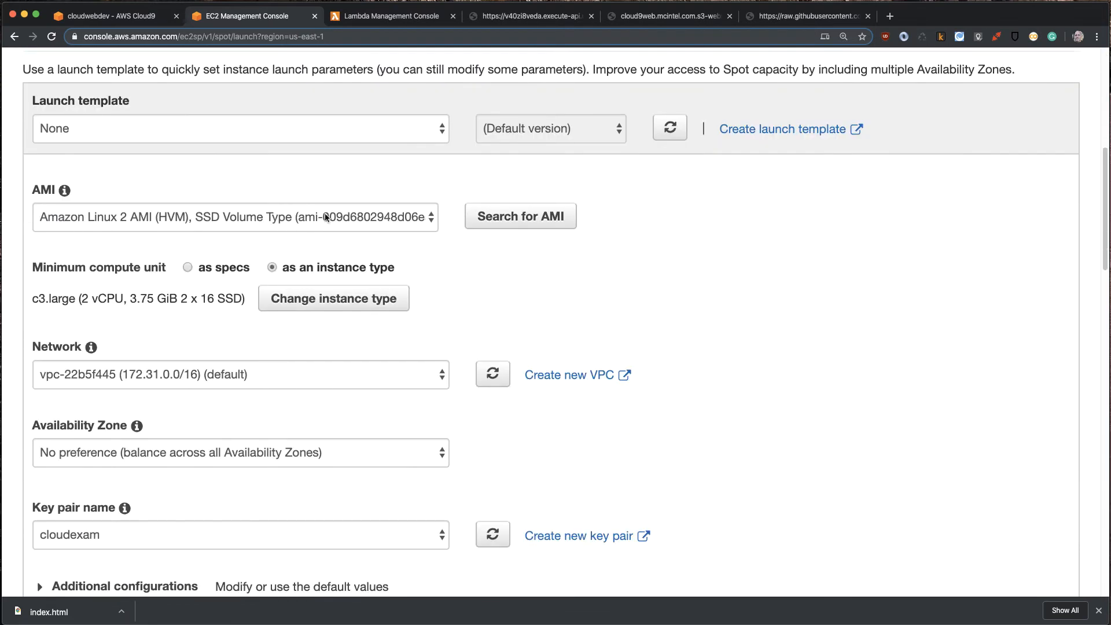
scroll(547, 307, down, 3)
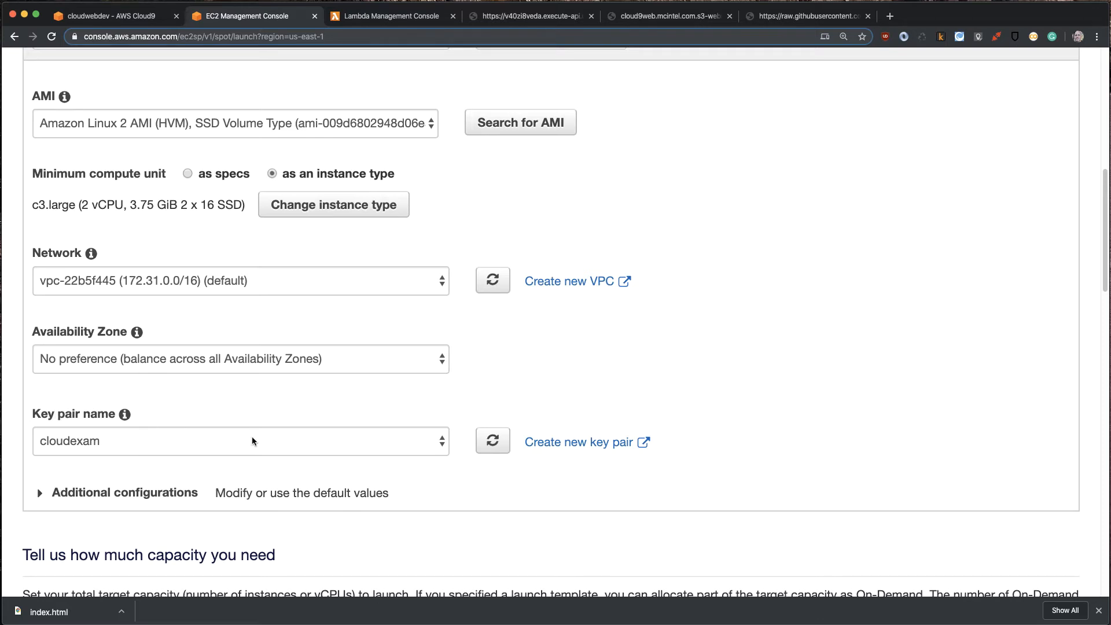
- Create a new EC2 key pair named demo-nov5 from the Spot request's key pair setting
click(571, 446)
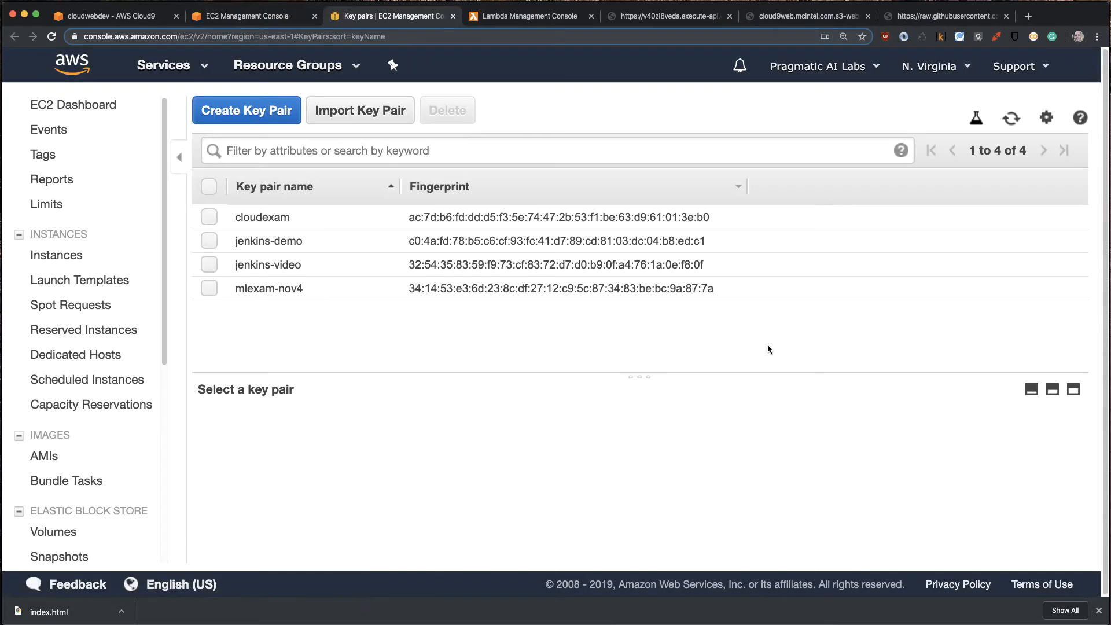
click(238, 114)
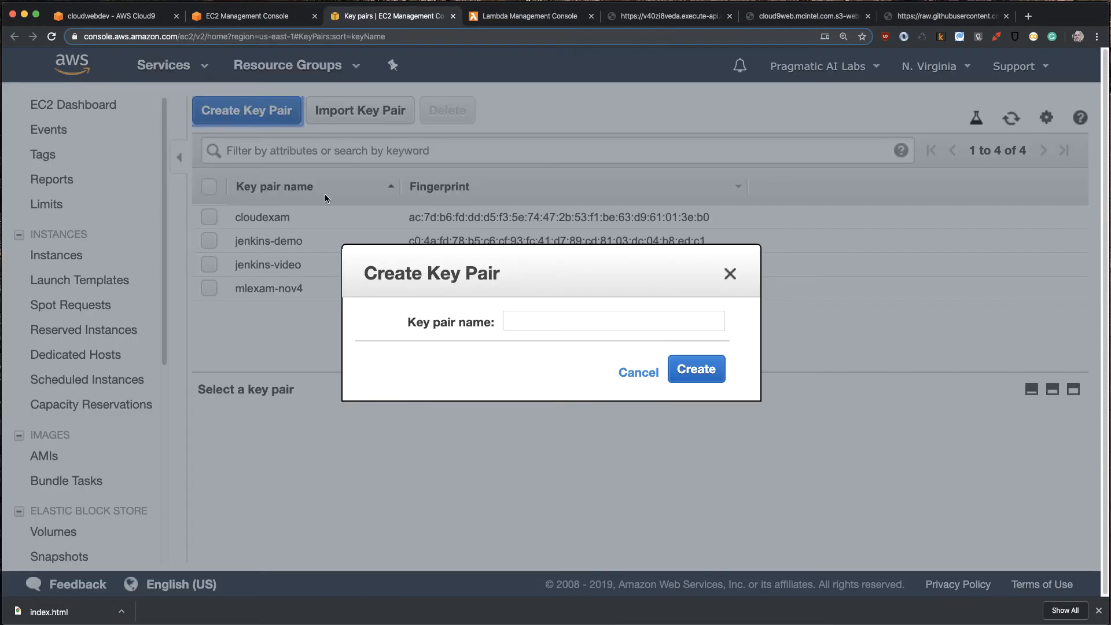
click(576, 320)
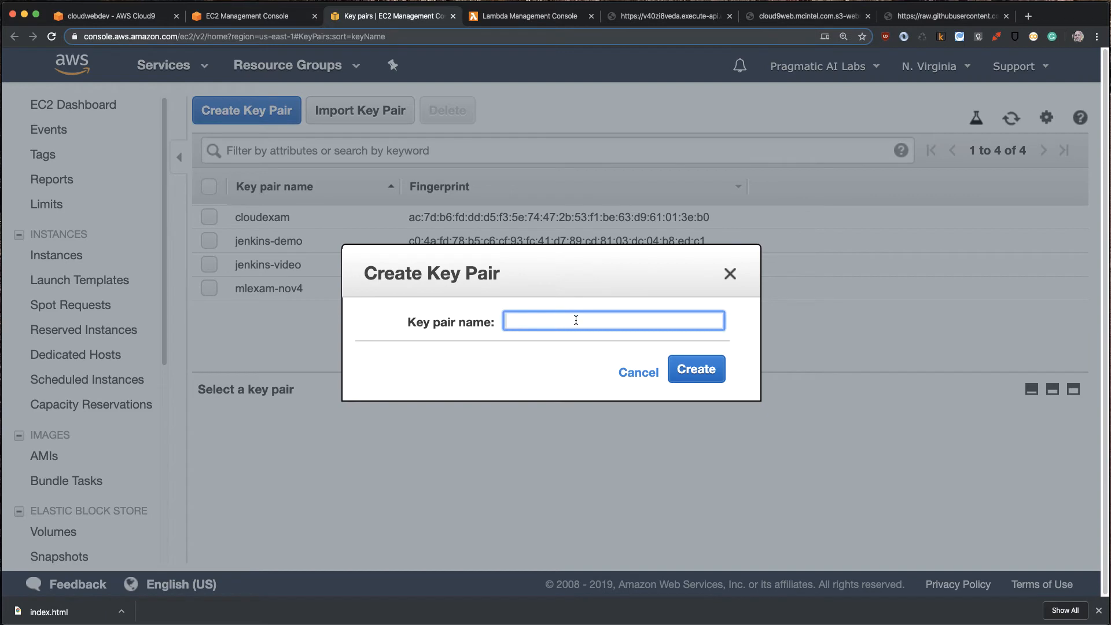
text(demo-nov5)
click(696, 369)
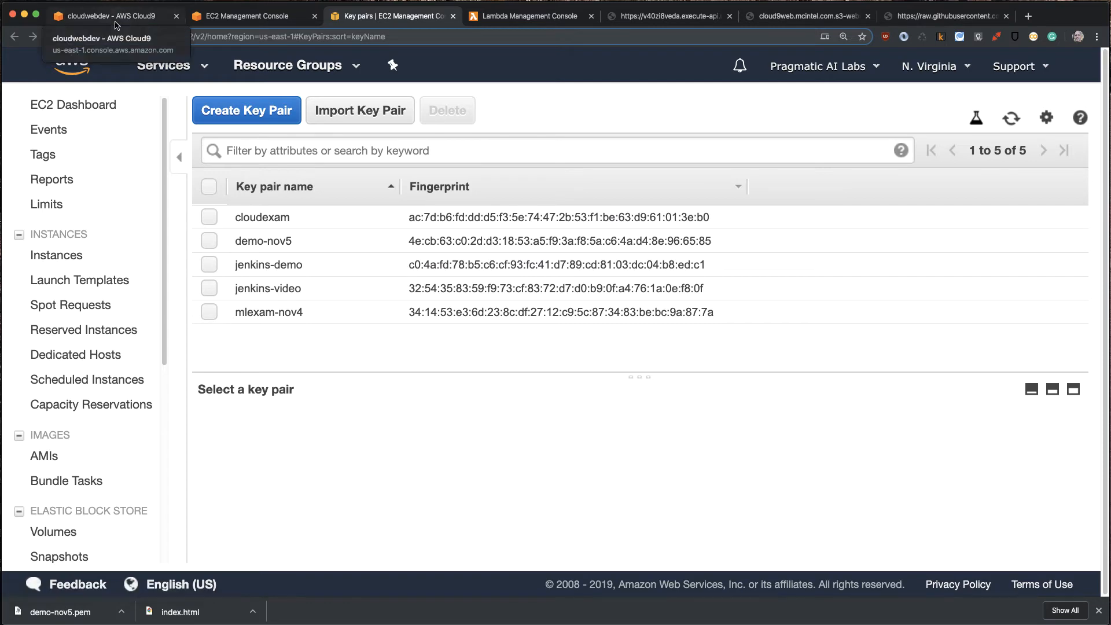
- Switch to the Cloud9 environment and upload the local file demo-nov5.pem from Downloads to its root folder
click(116, 23)
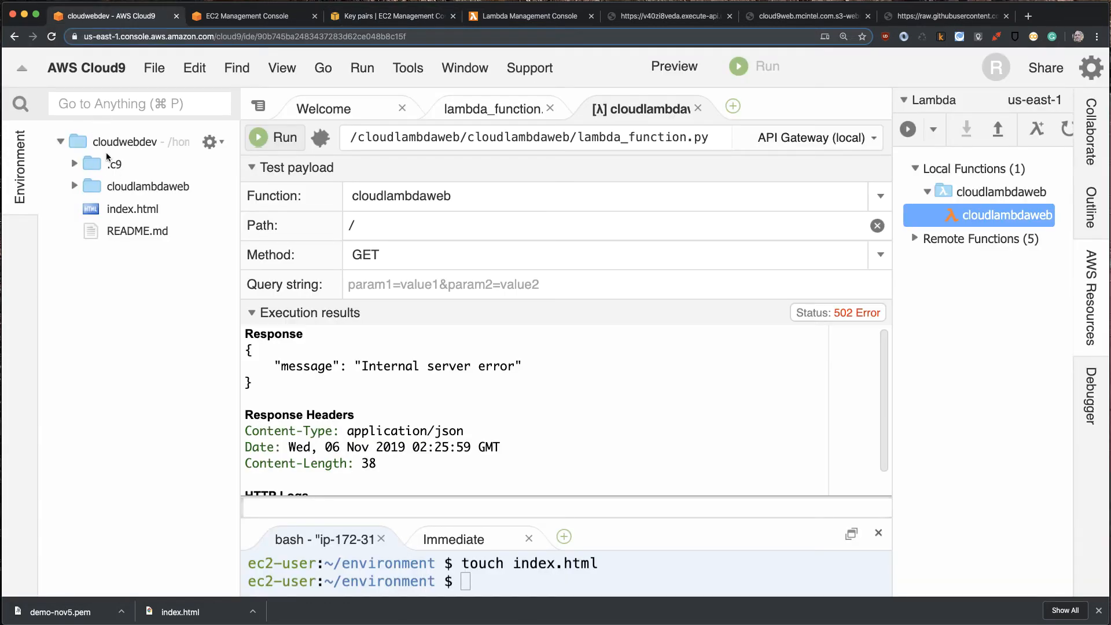
click(154, 67)
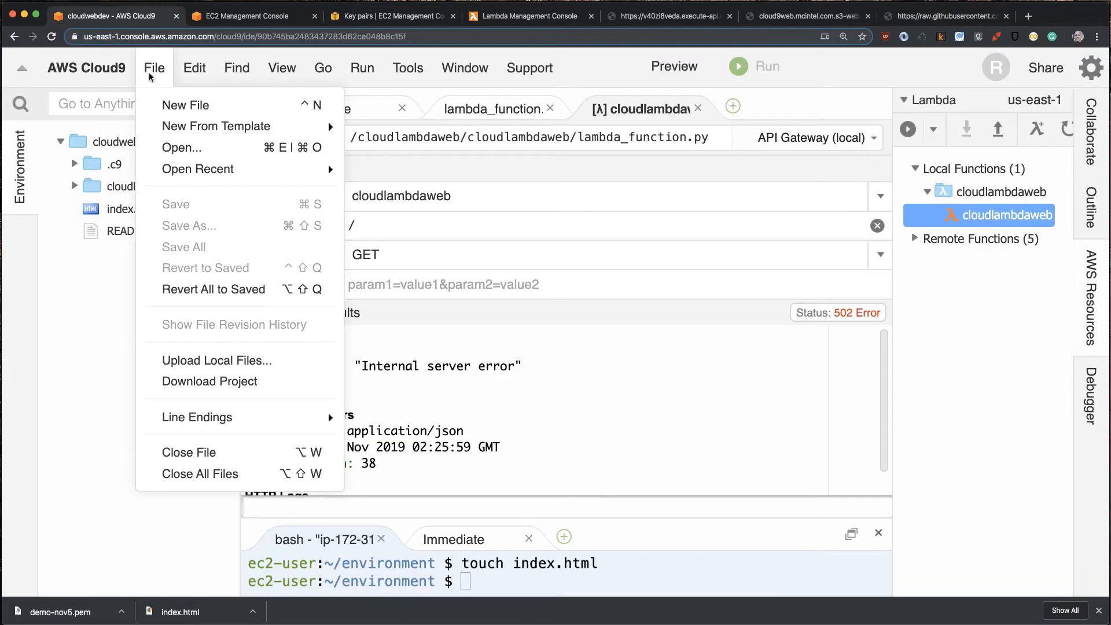
click(199, 366)
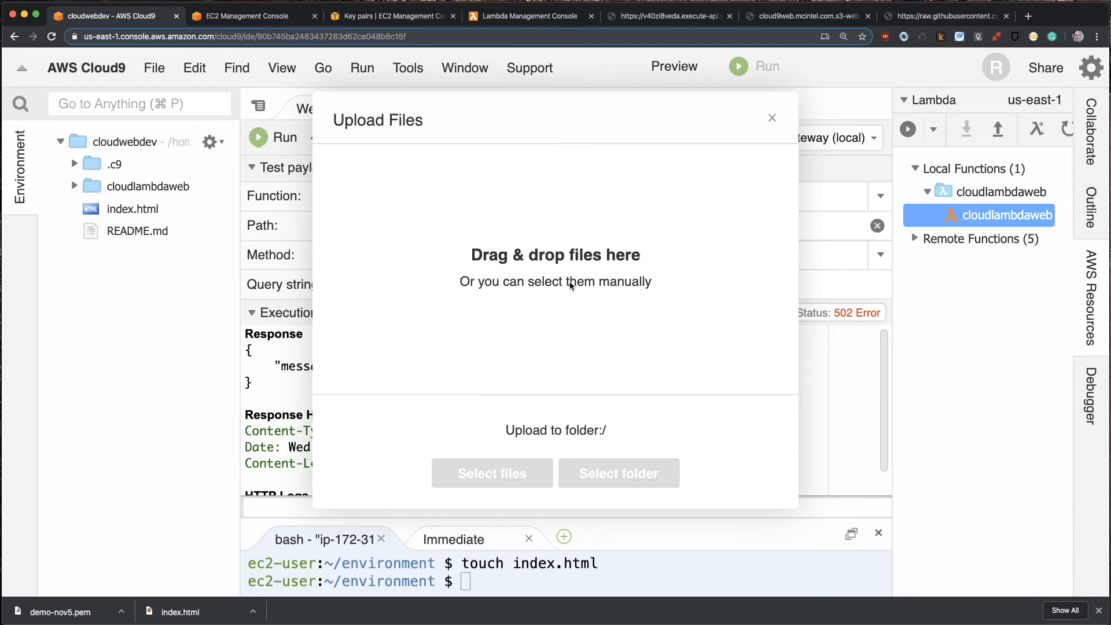
click(478, 471)
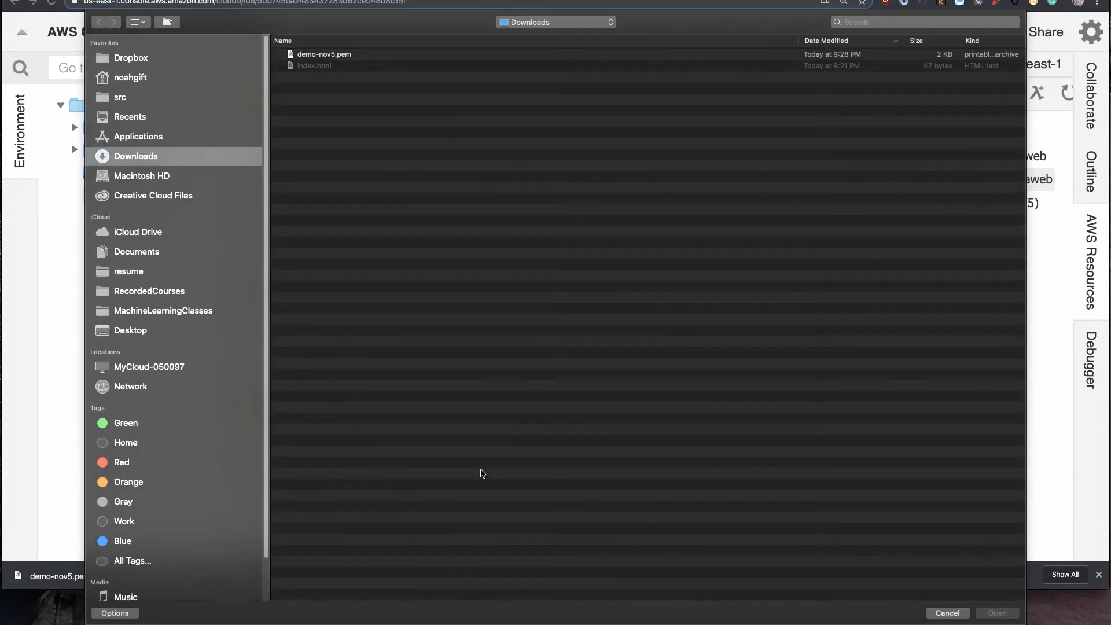
click(333, 55)
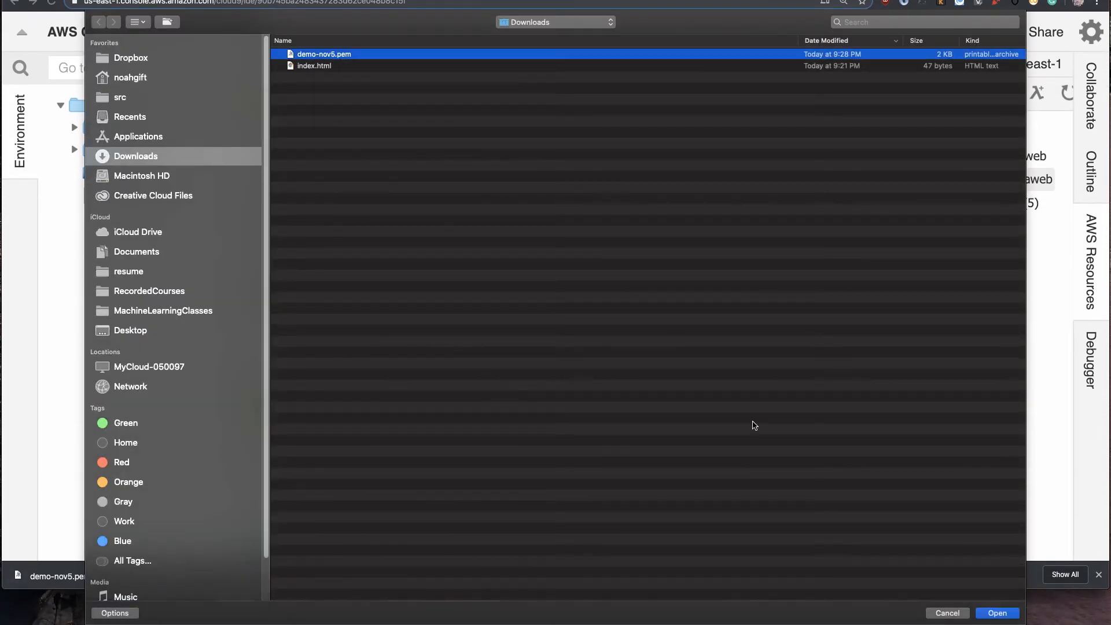
click(997, 612)
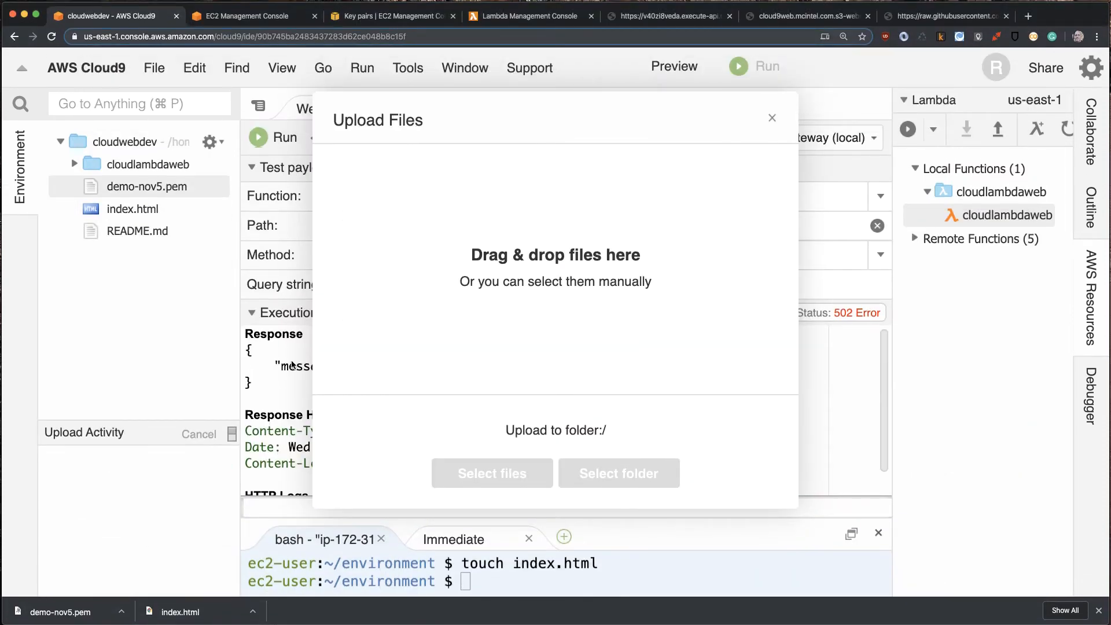
click(771, 117)
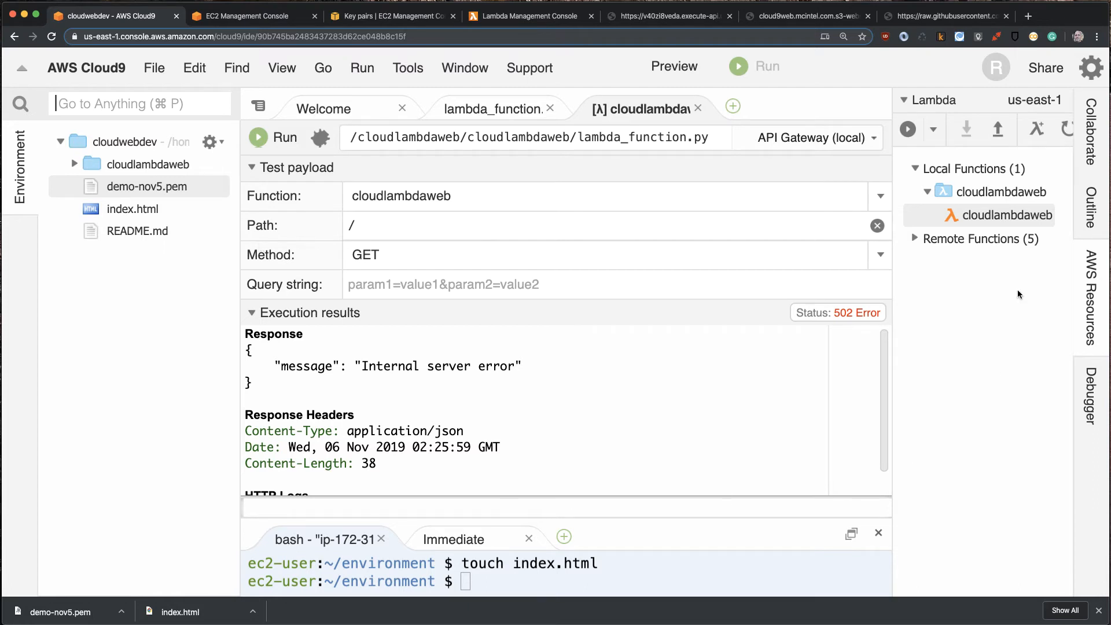
- Hide the AWS Resources pane, close all open editor files and enlarge the bash terminal to fill most of the workspace
click(1082, 289)
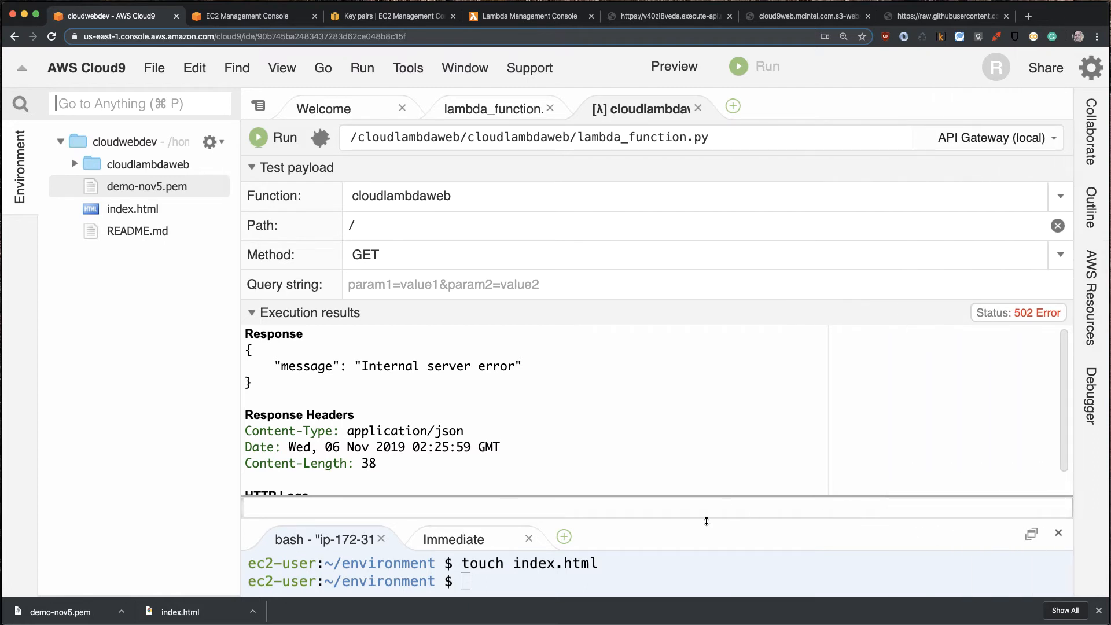
click(698, 108)
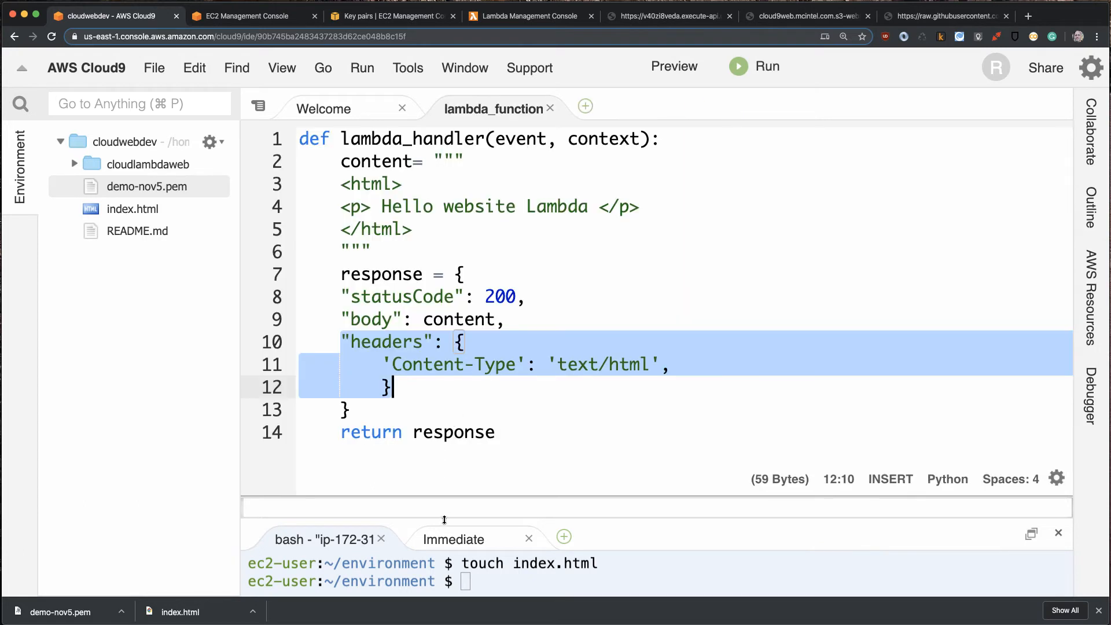
drag(441, 521, 442, 280)
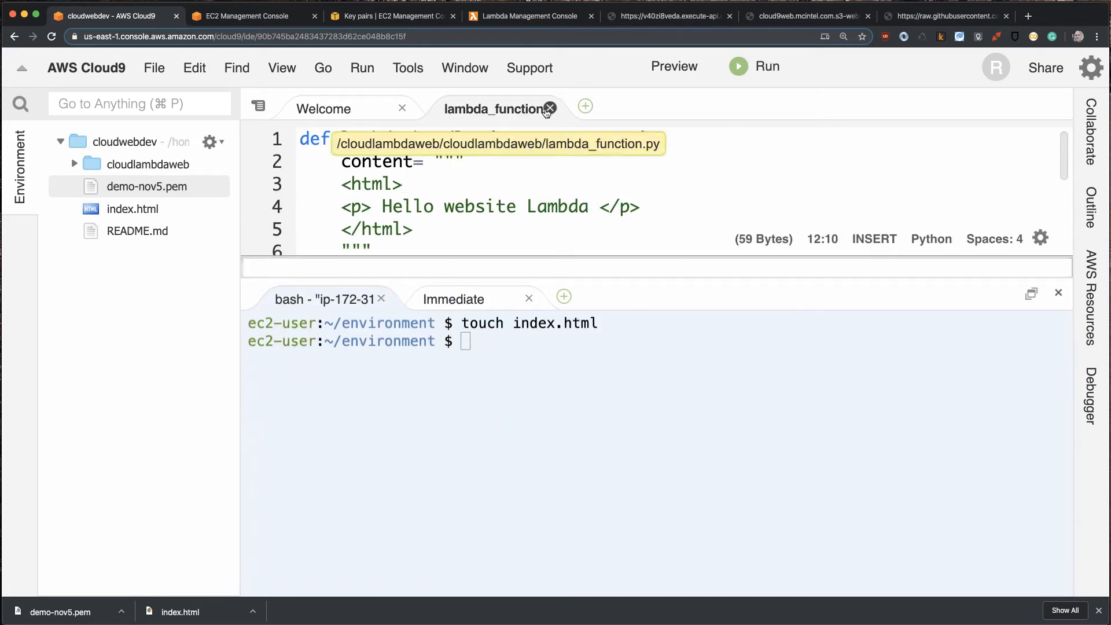
click(549, 108)
click(402, 109)
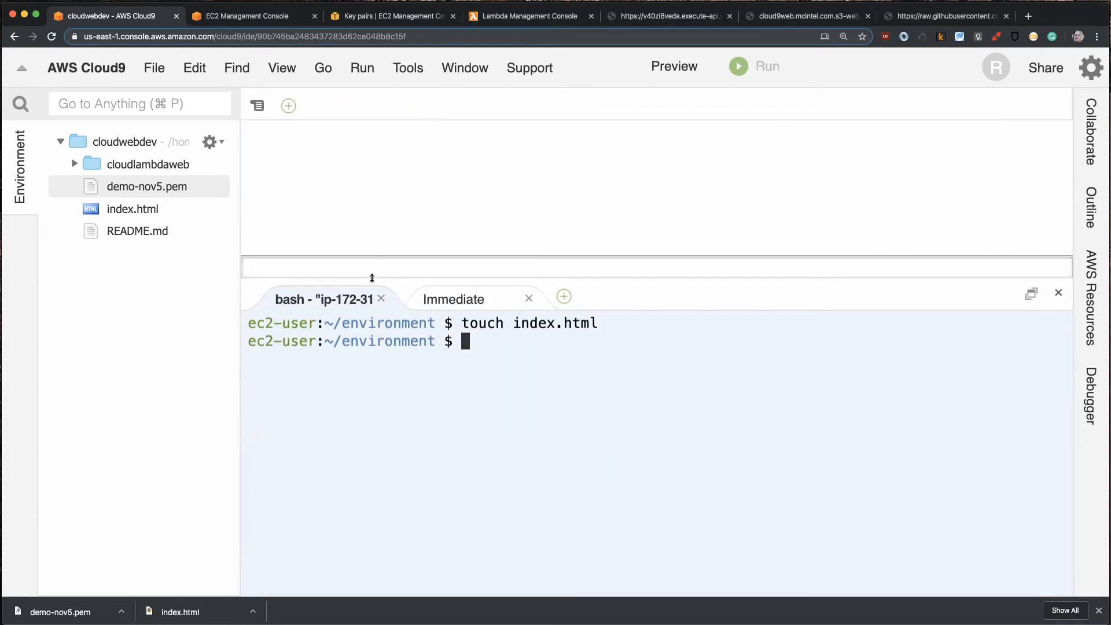
drag(372, 275, 367, 141)
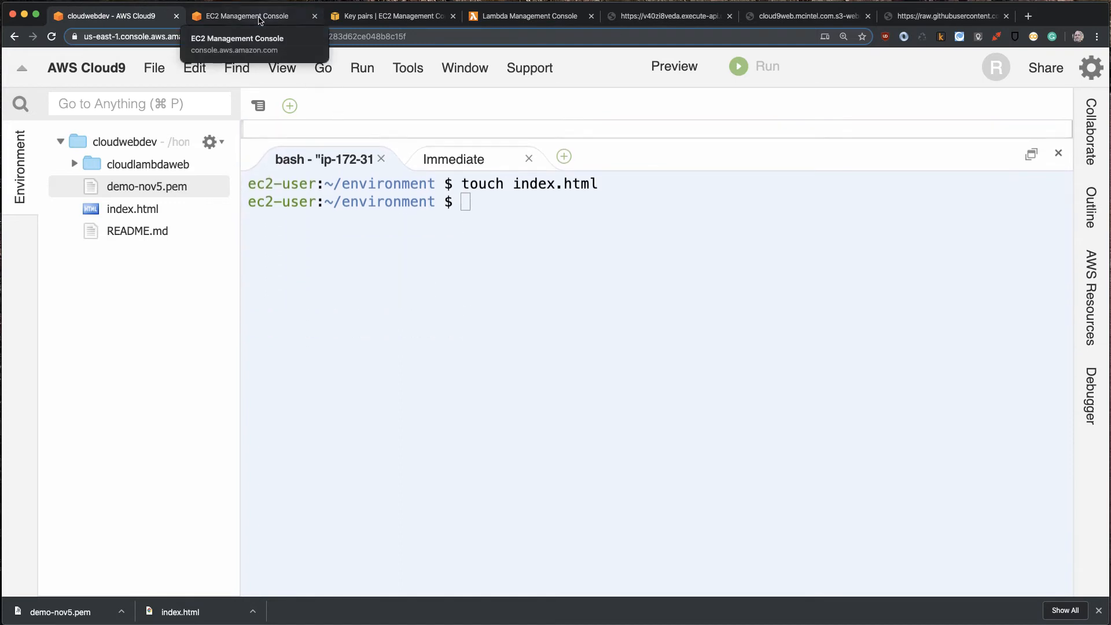
- Return to the Spot request, refresh its key pair list and choose demo-nov5 as the key pair
click(260, 17)
click(492, 441)
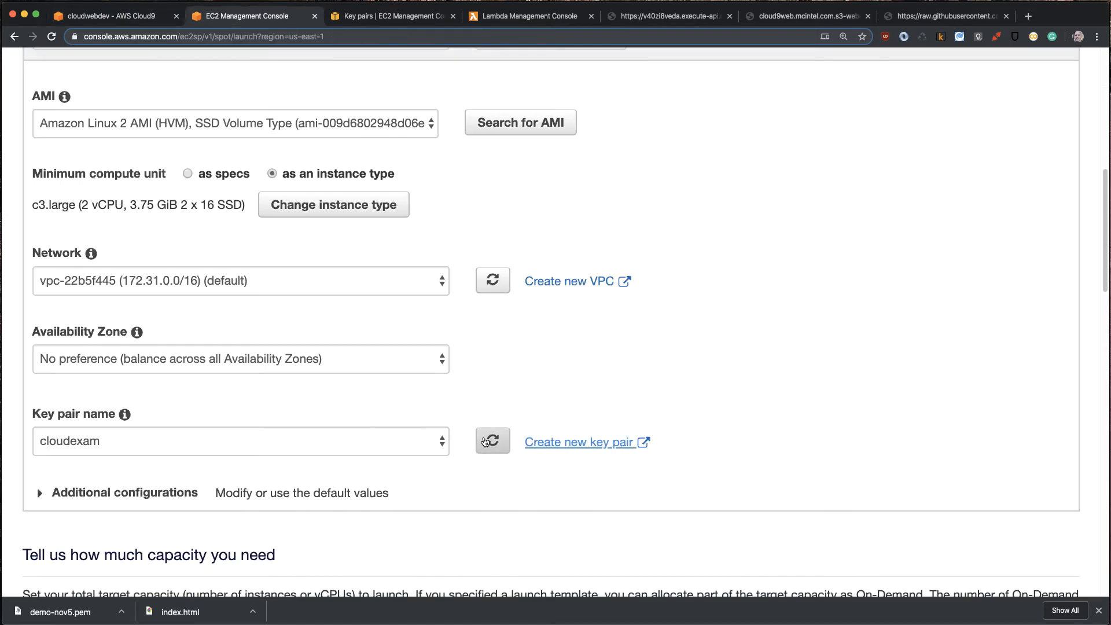
click(232, 449)
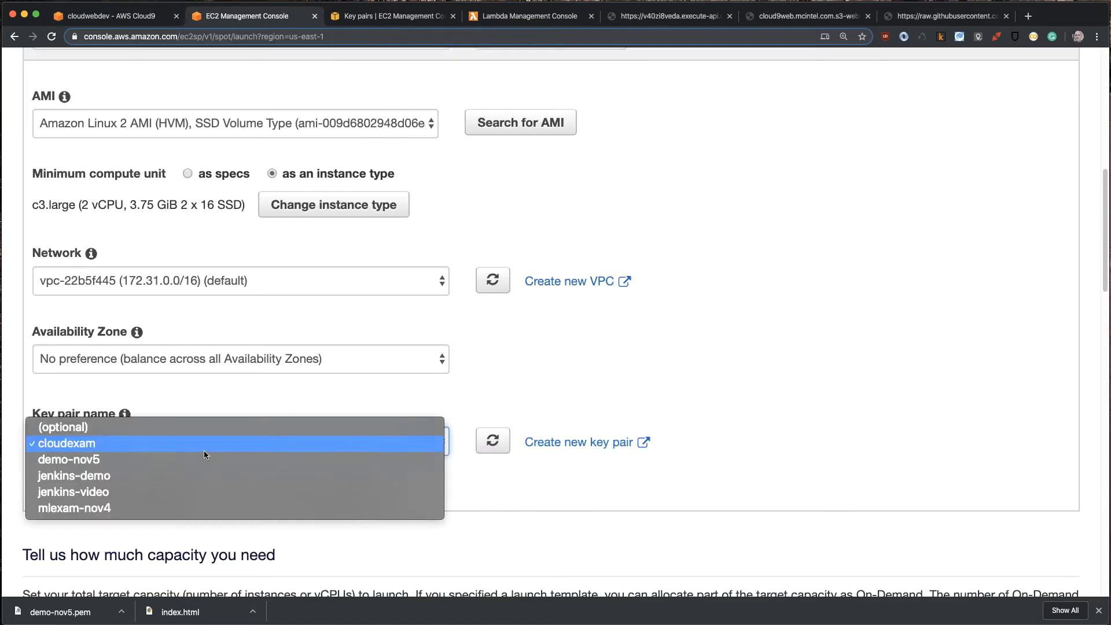
click(74, 461)
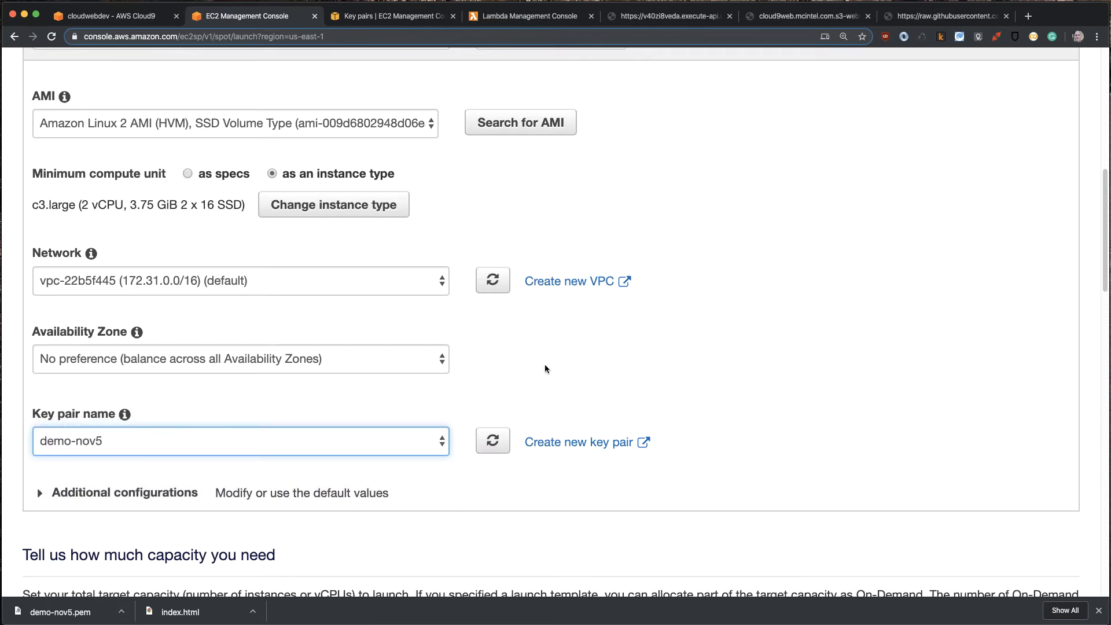
- Expand the Spot request's additional configurations and review the EBS volume, monitoring, tenancy and security group settings
scroll(550, 372, down, 3)
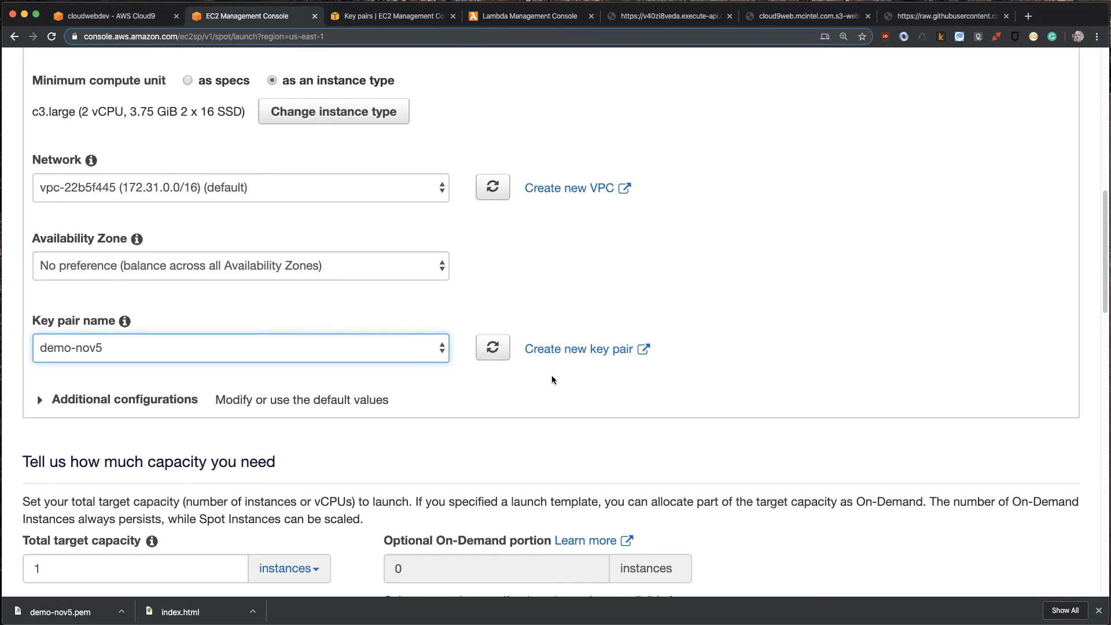
click(56, 408)
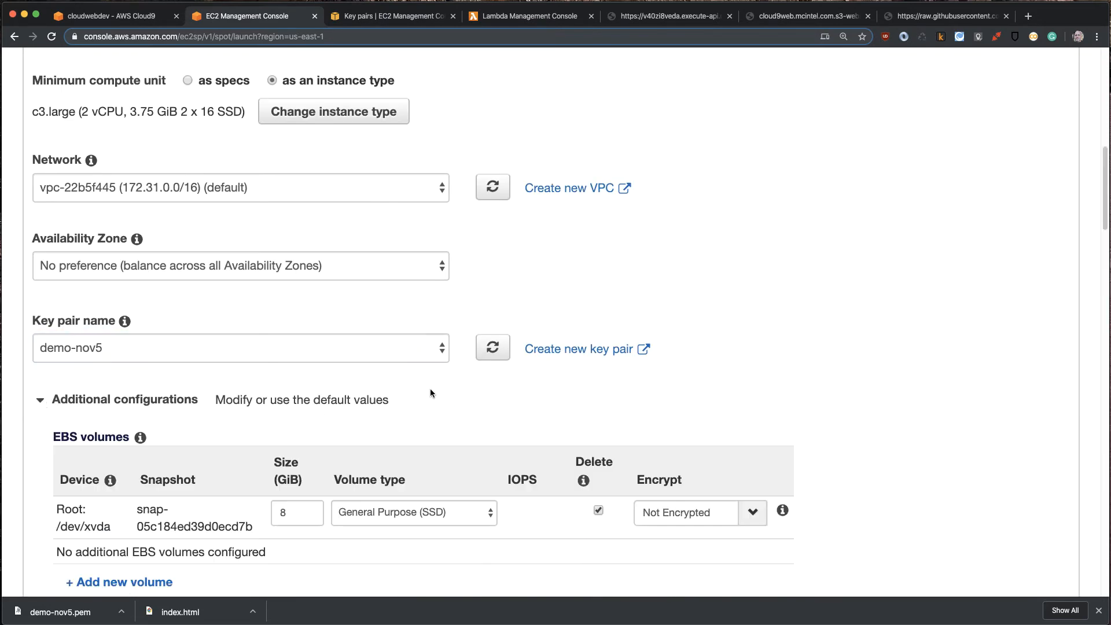
scroll(468, 392, down, 8)
scroll(472, 395, down, 5)
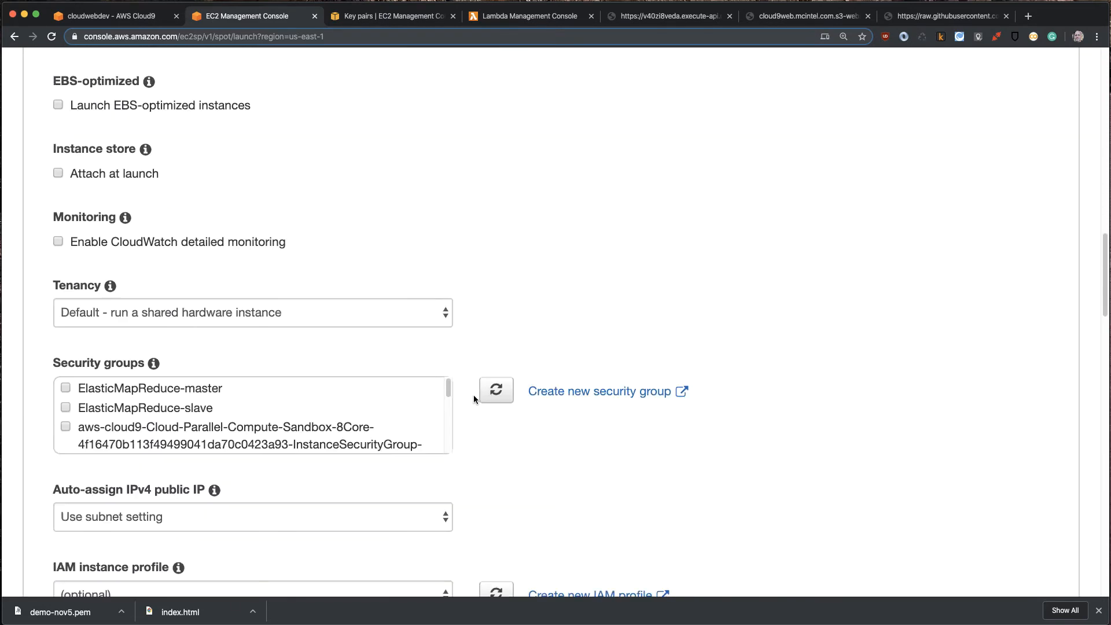
scroll(473, 396, up, 4)
scroll(432, 373, up, 1)
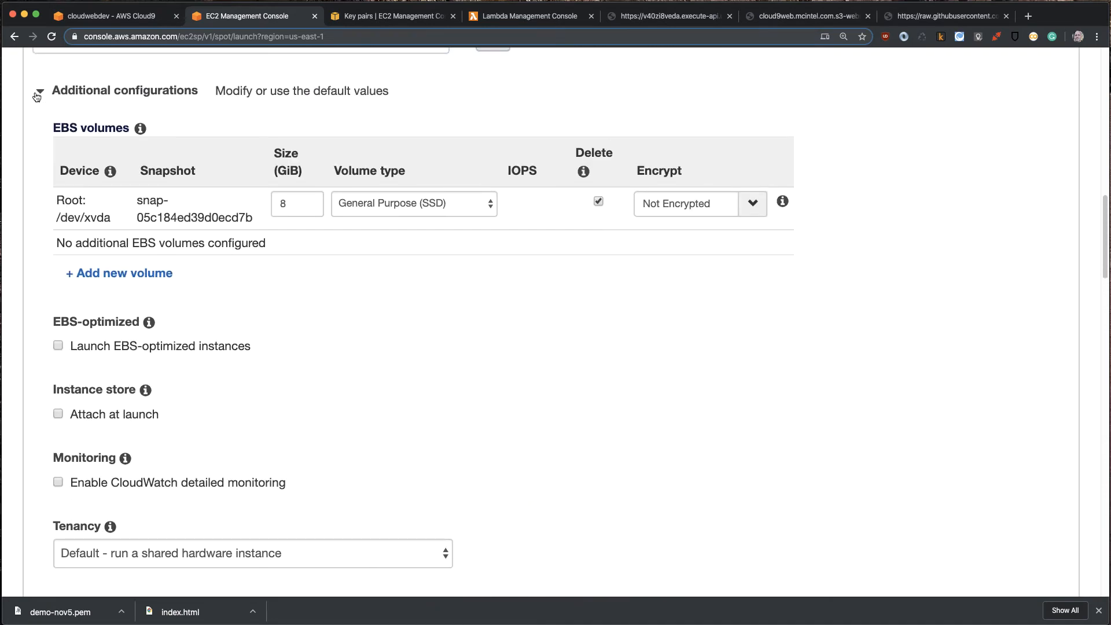
click(37, 94)
click(39, 94)
scroll(217, 249, down, 6)
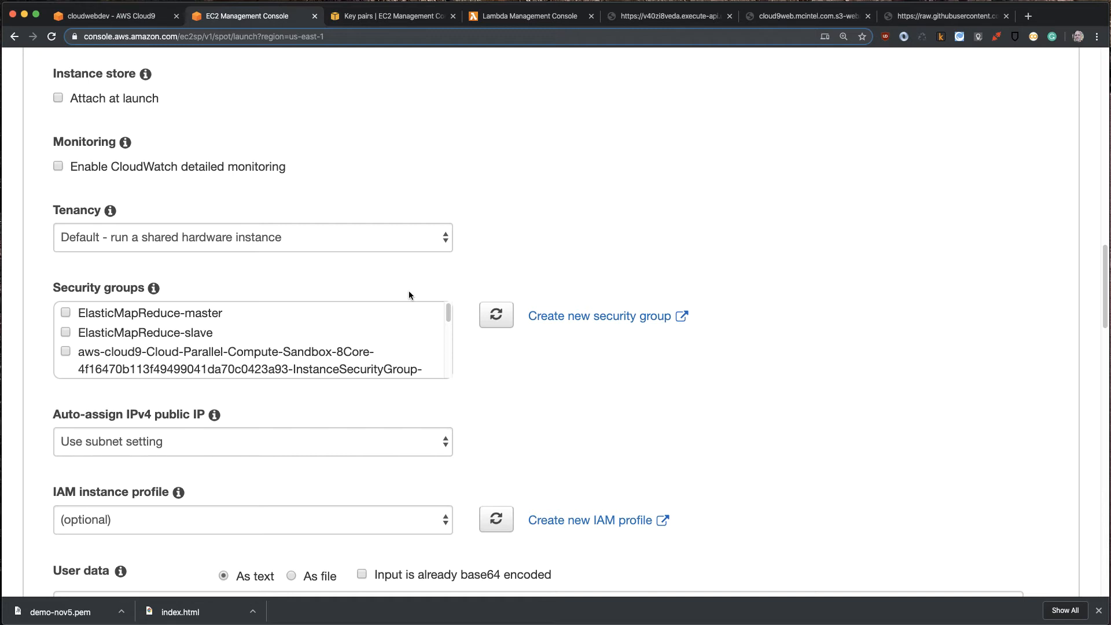
- Start creating a new security group from the Spot request and name it demo-webserver-nov5
click(599, 317)
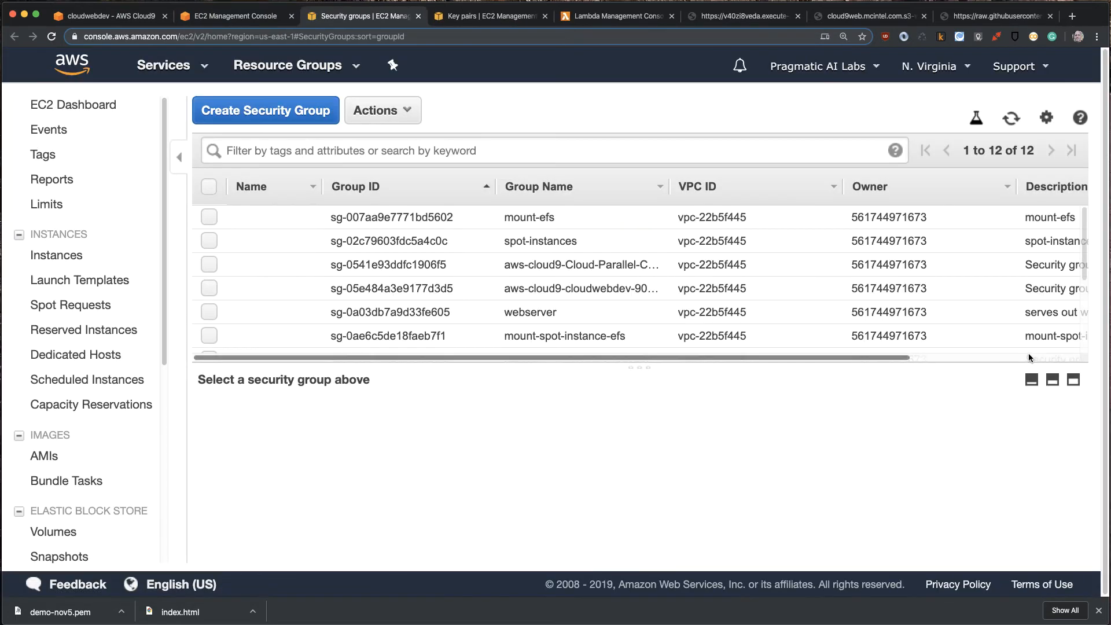
click(295, 107)
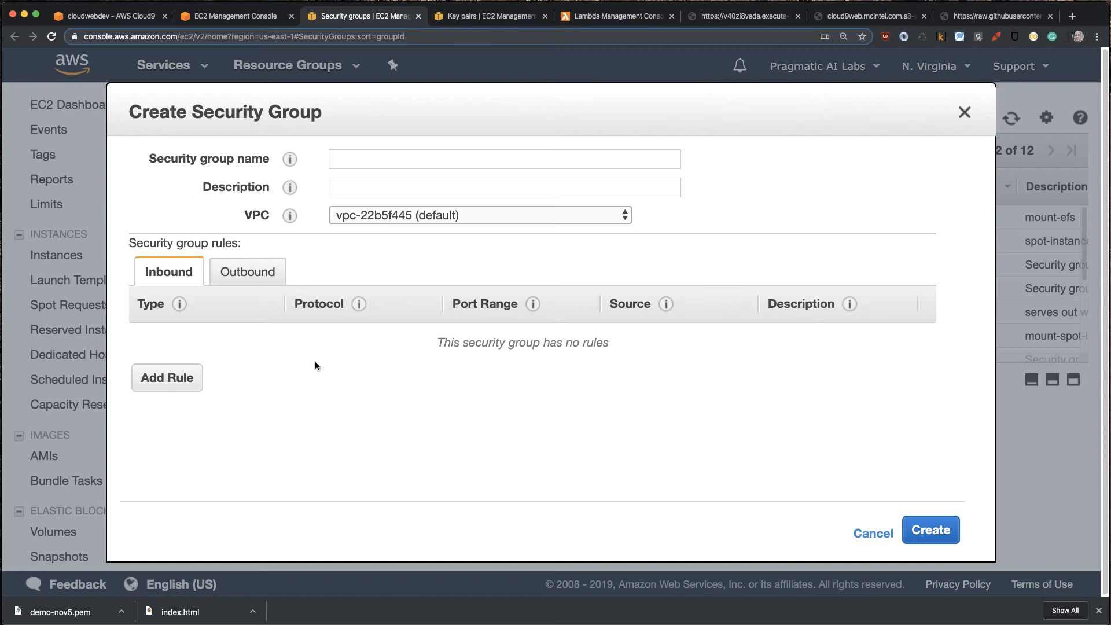
click(359, 153)
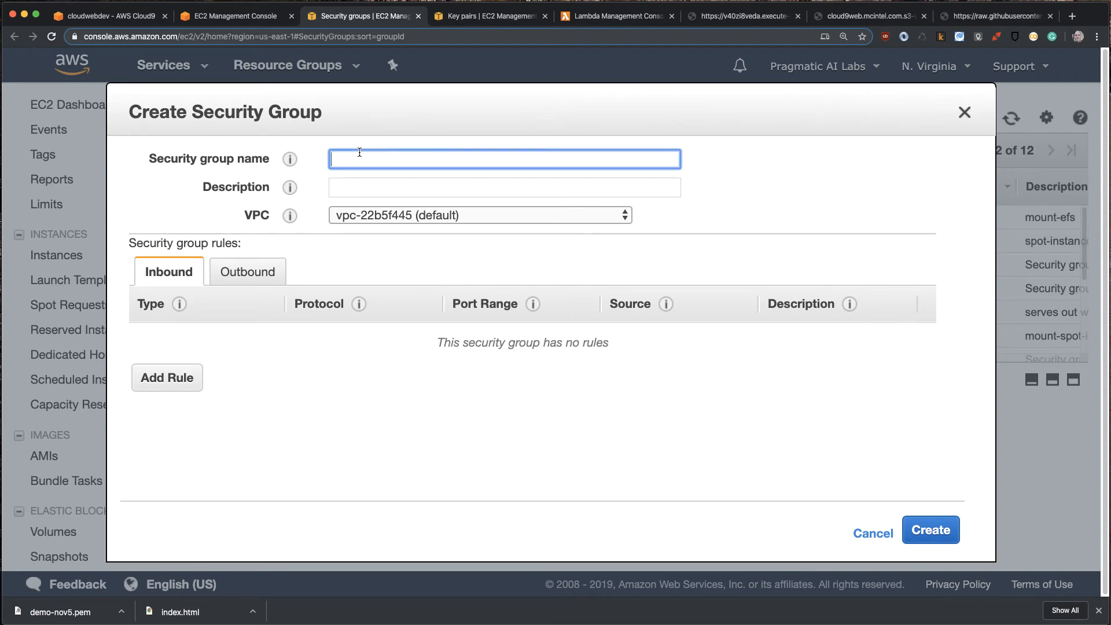
text(demo-webserver-nov5)
- Enter the security group description "This is a demo security group that exposes 80, 22"
click(349, 184)
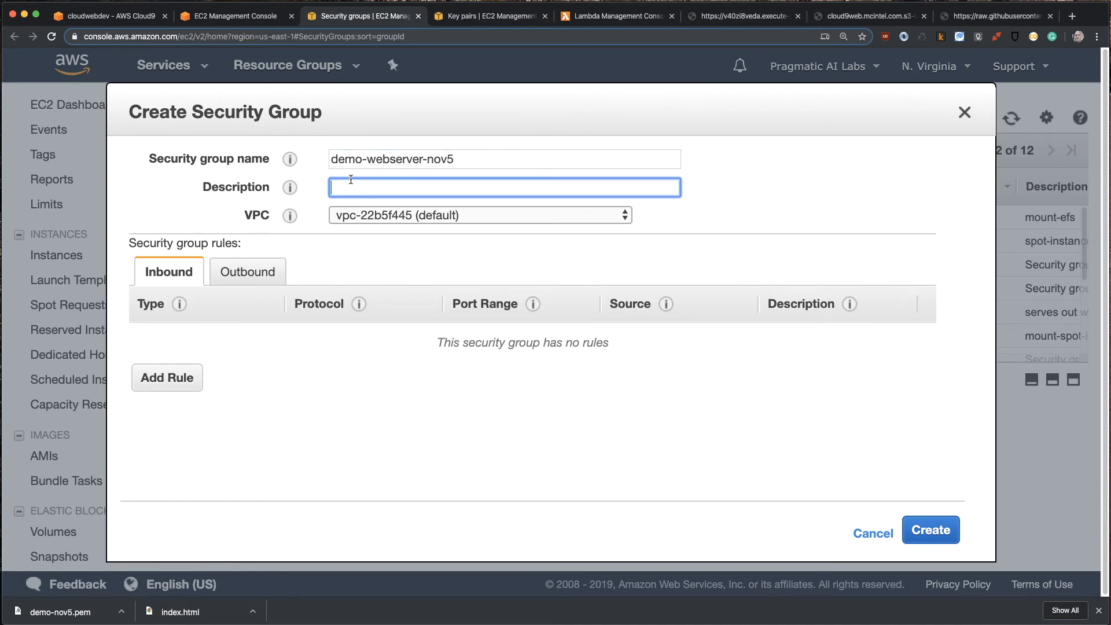
text(This is a demo security group )
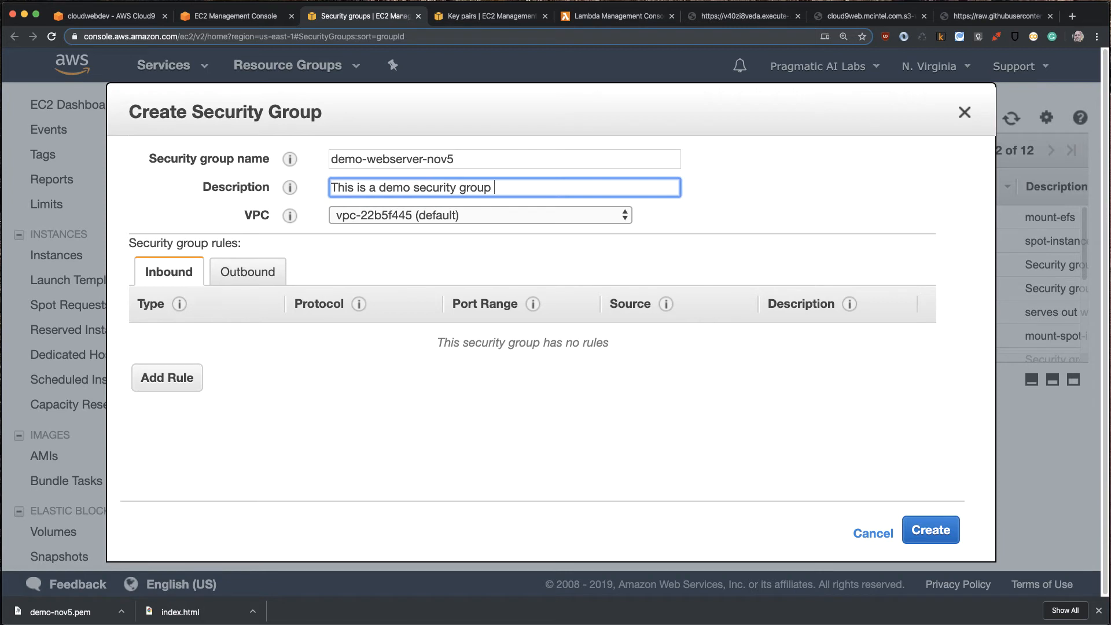
text(that exposes 80, 22)
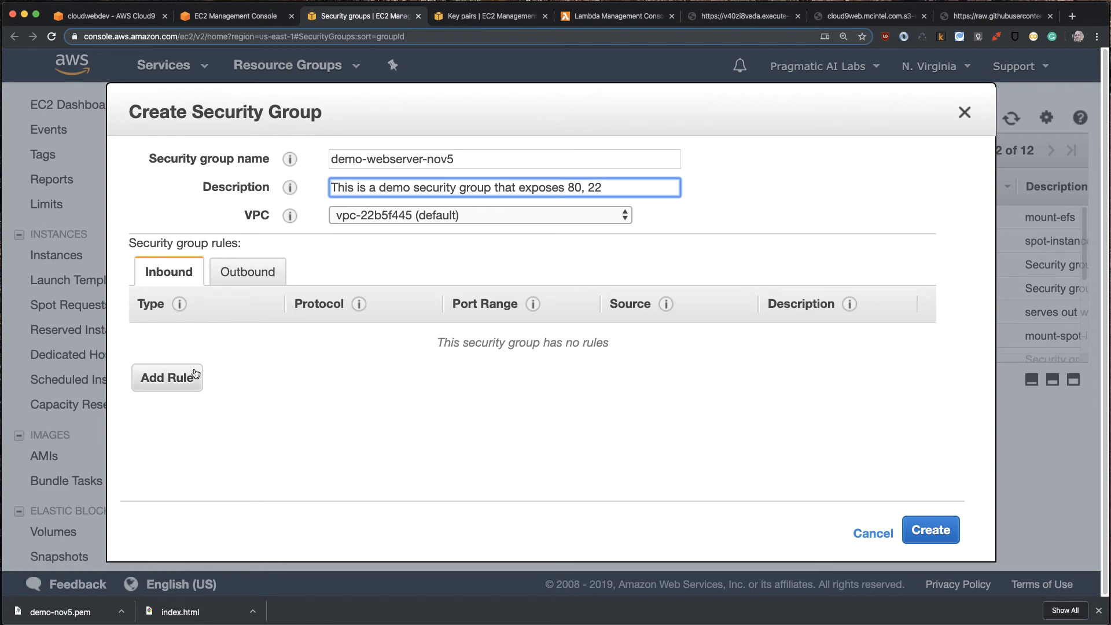
- Add an inbound SSH rule to the new security group with the source set to Anywhere
click(169, 379)
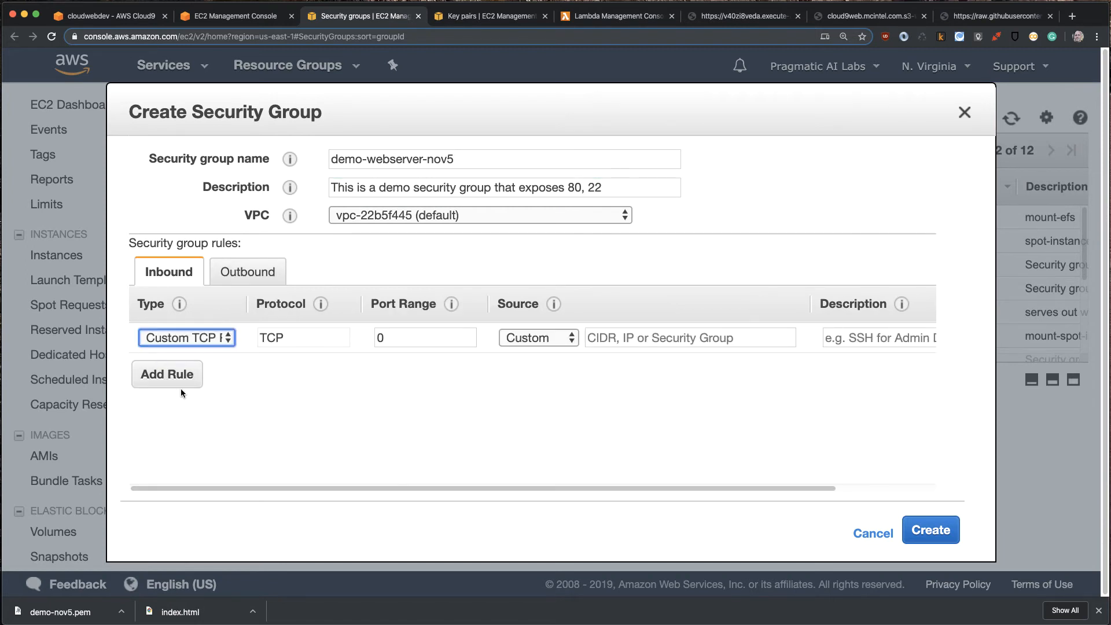
click(170, 337)
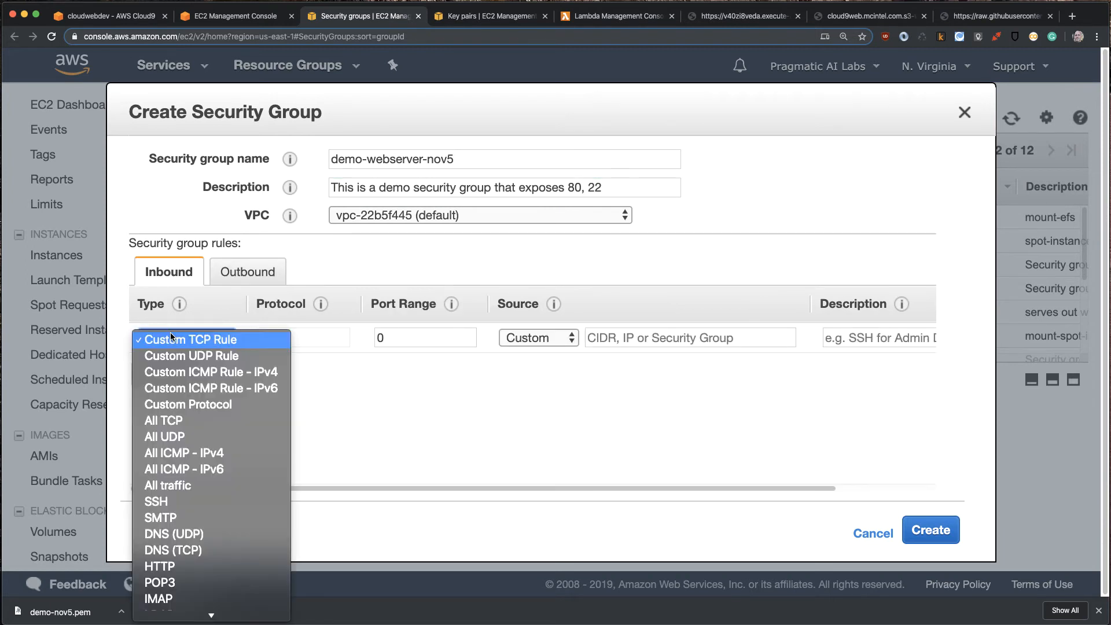
click(155, 504)
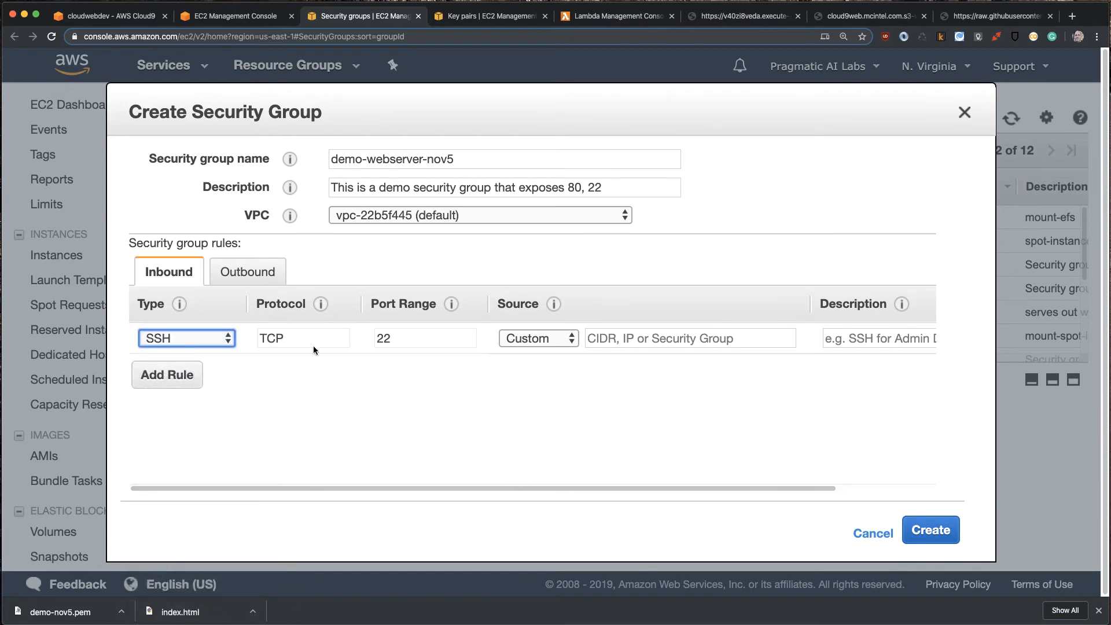
click(552, 342)
click(550, 356)
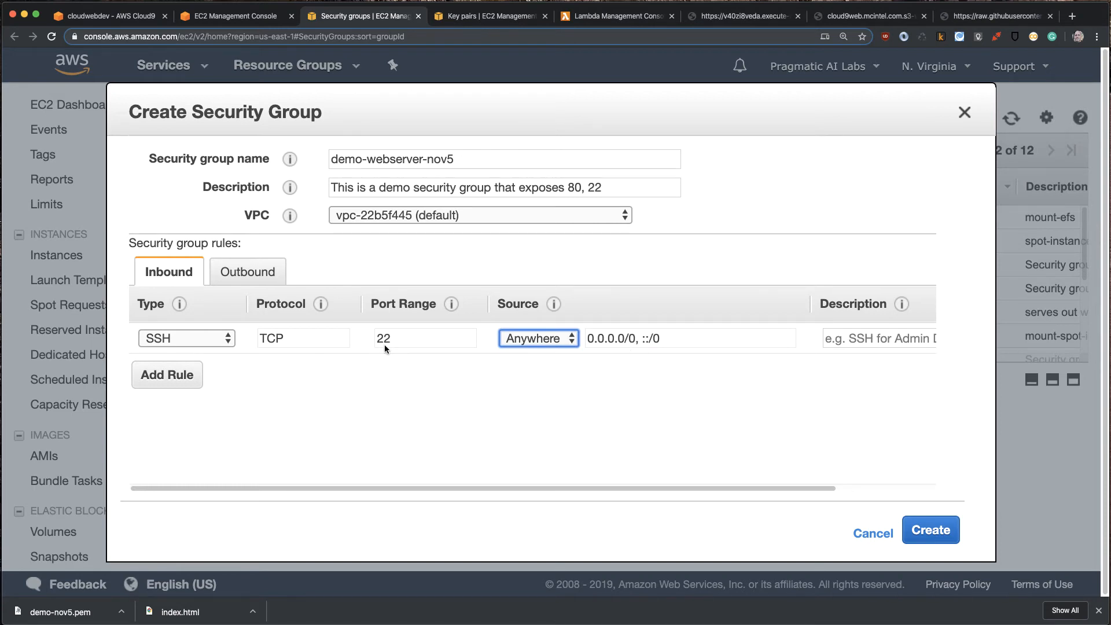
- Add an inbound HTTP rule with the source set to Anywhere and create the security group
click(167, 375)
click(167, 369)
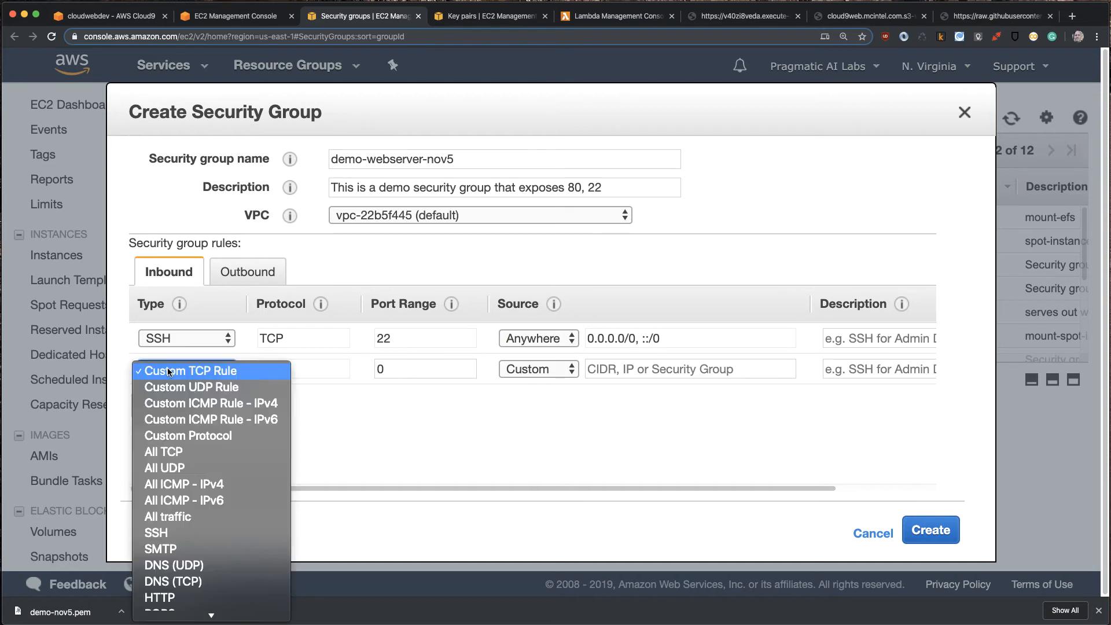
click(161, 599)
click(539, 368)
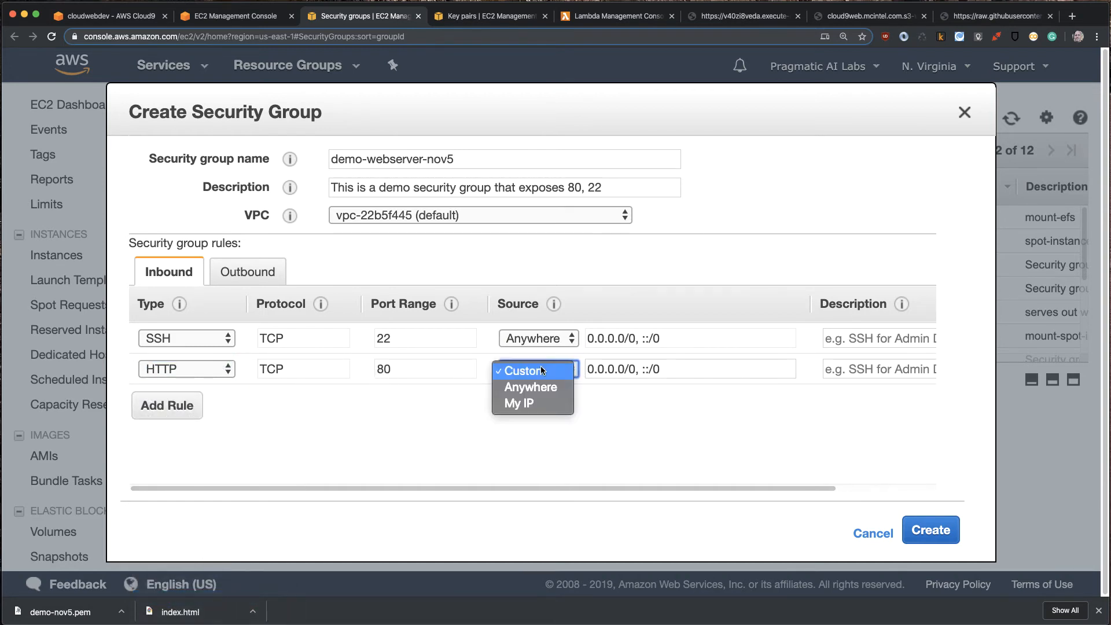
click(546, 389)
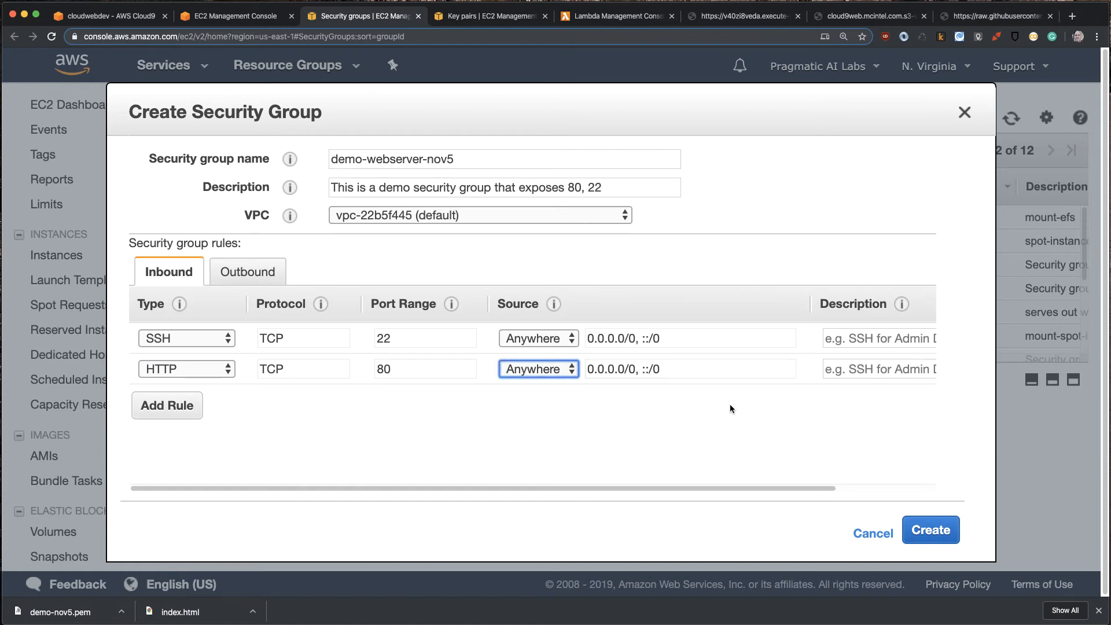
click(943, 531)
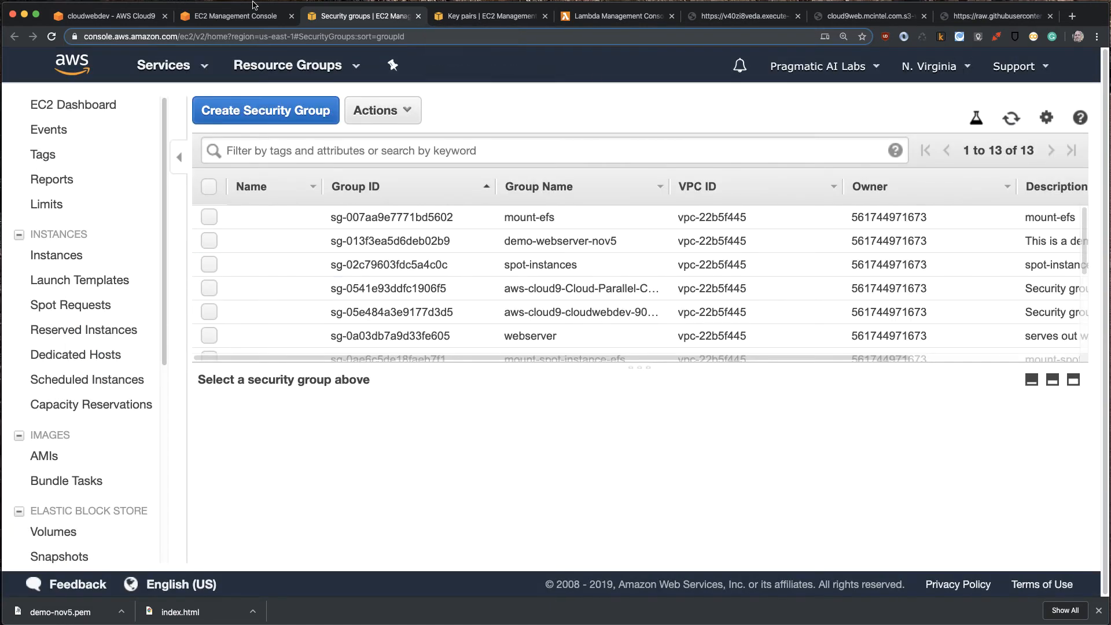
- Return to the Spot request, refresh its security group list and select demo-webserver-nov5
click(236, 18)
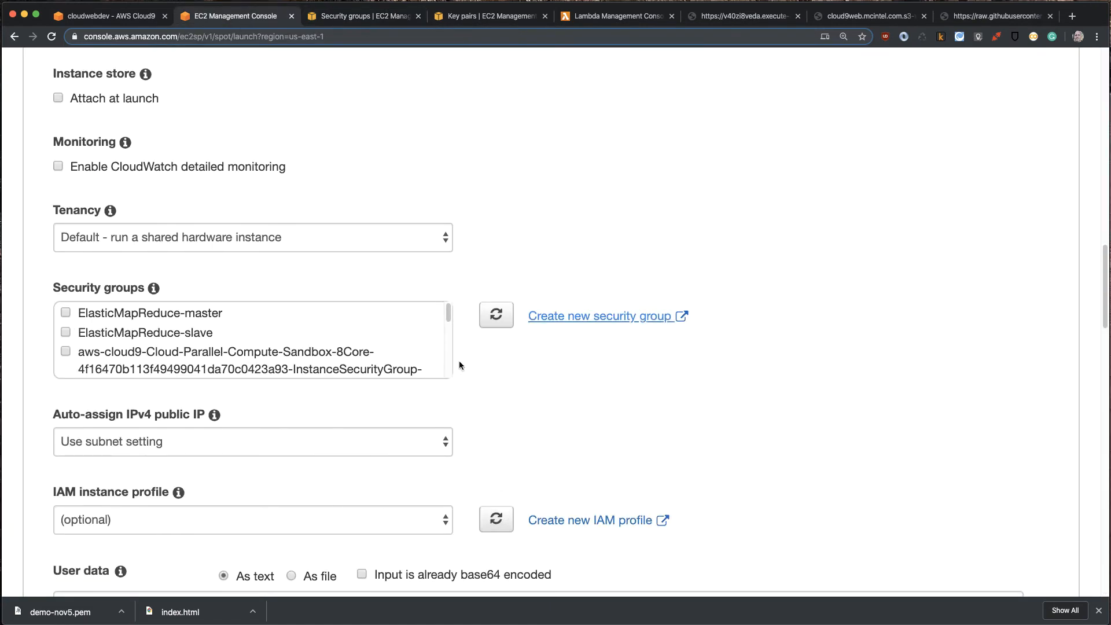
click(494, 316)
scroll(400, 329, down, 5)
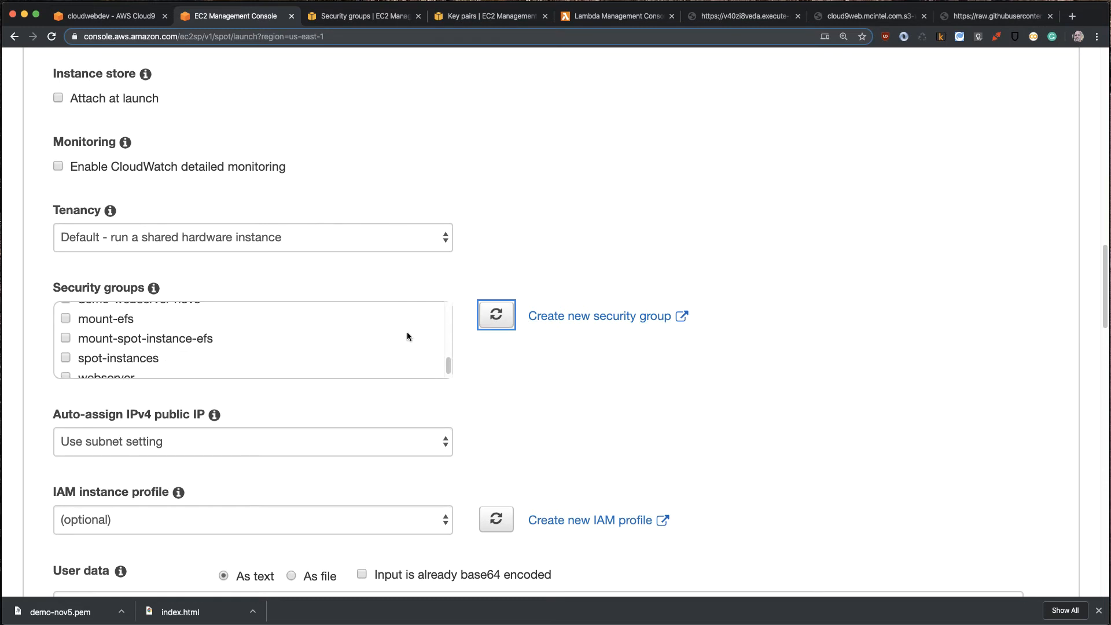
scroll(407, 334, down, 1)
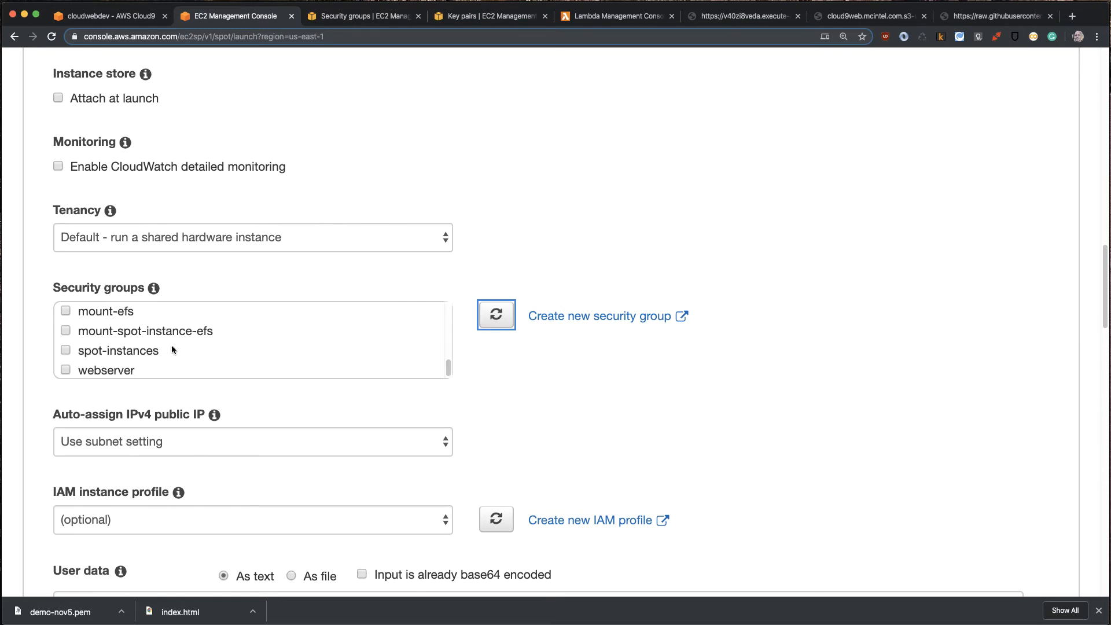
scroll(173, 350, up, 2)
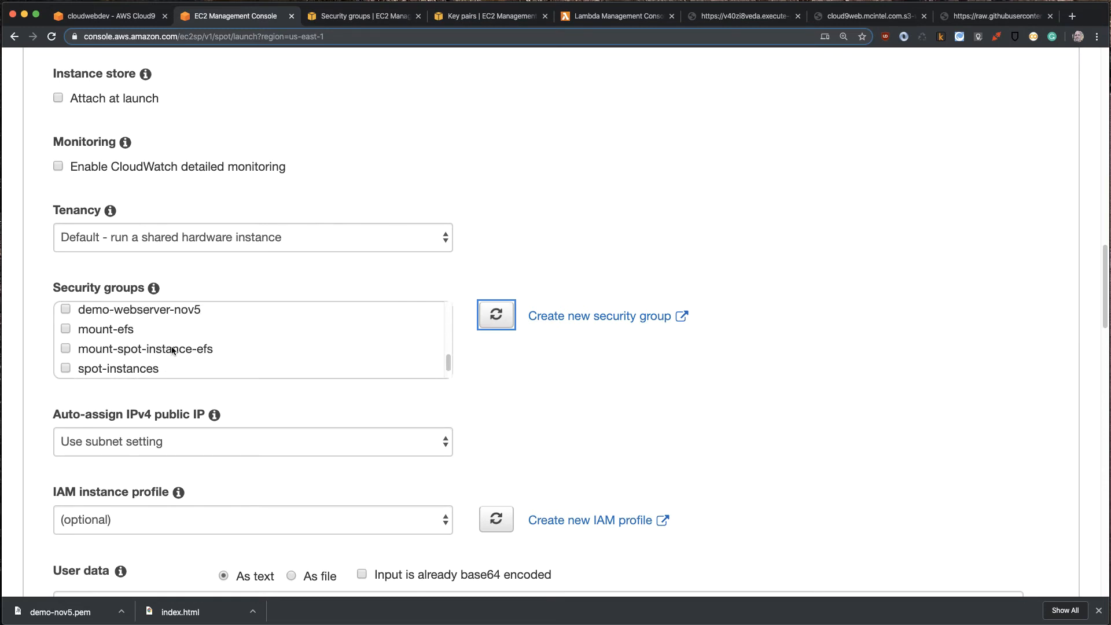
click(66, 313)
click(66, 312)
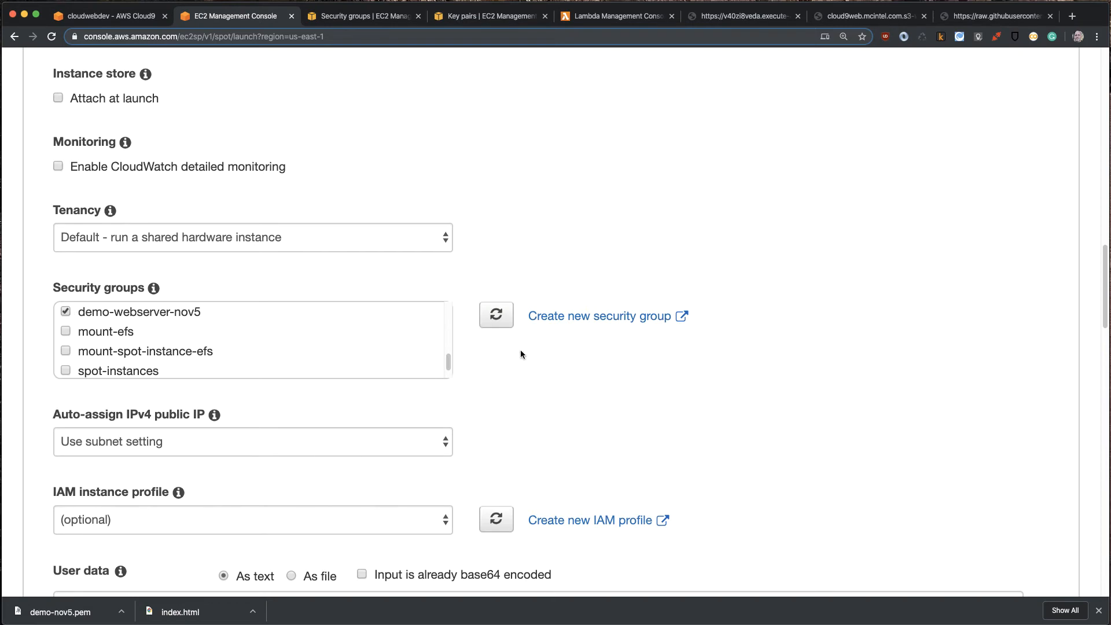
- Launch the Spot request with the remaining capacity and fleet settings left at their defaults, and dismiss the confirmation
scroll(686, 441, down, 5)
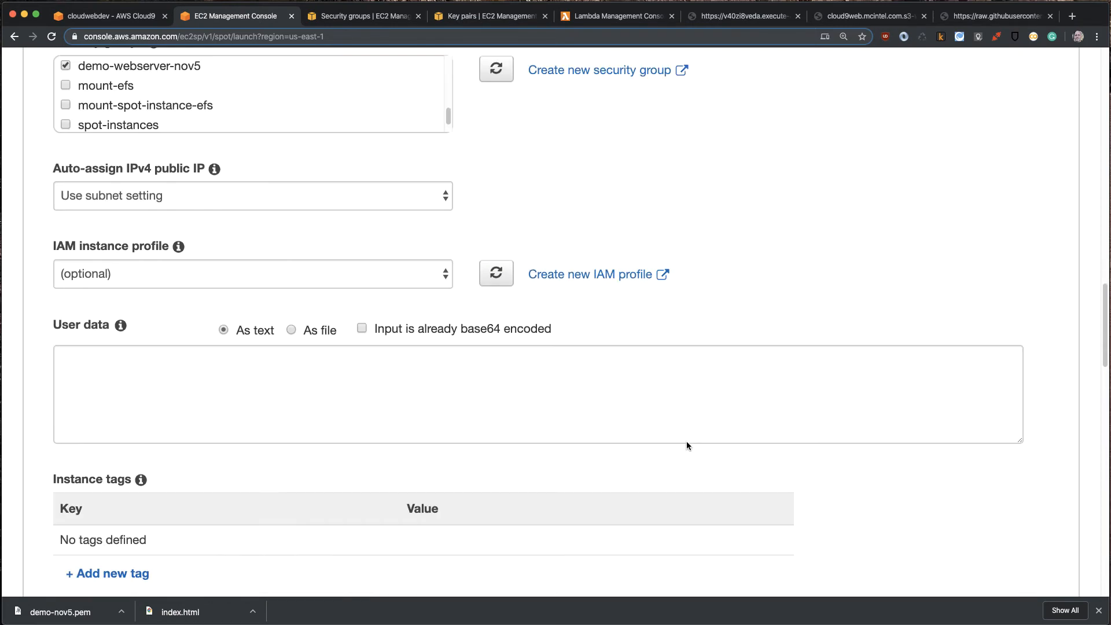
scroll(688, 441, down, 10)
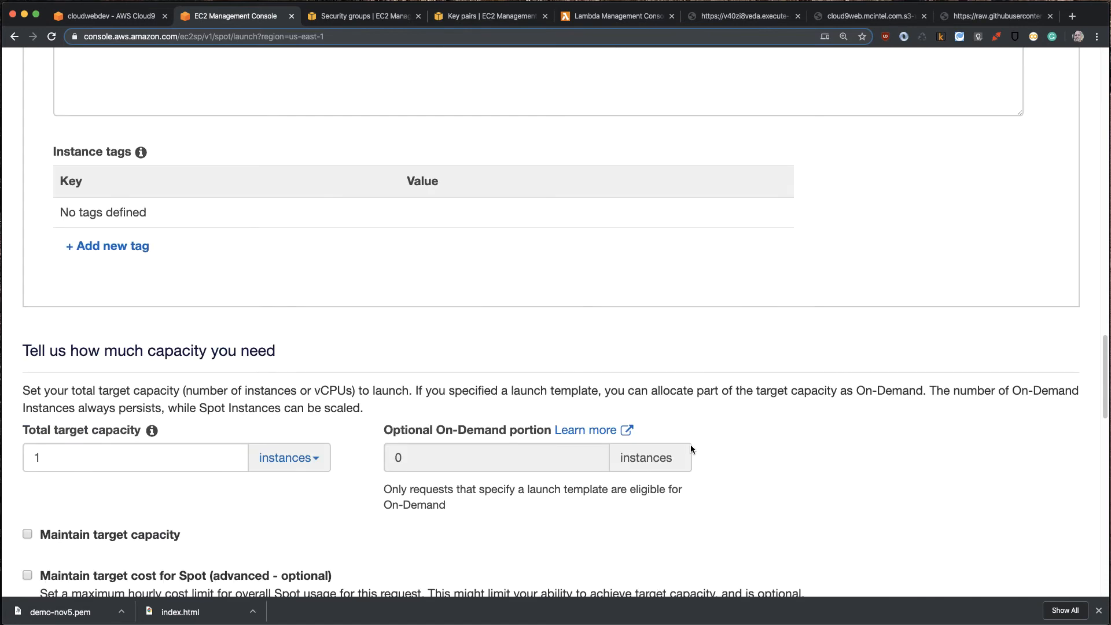
scroll(840, 414, down, 5)
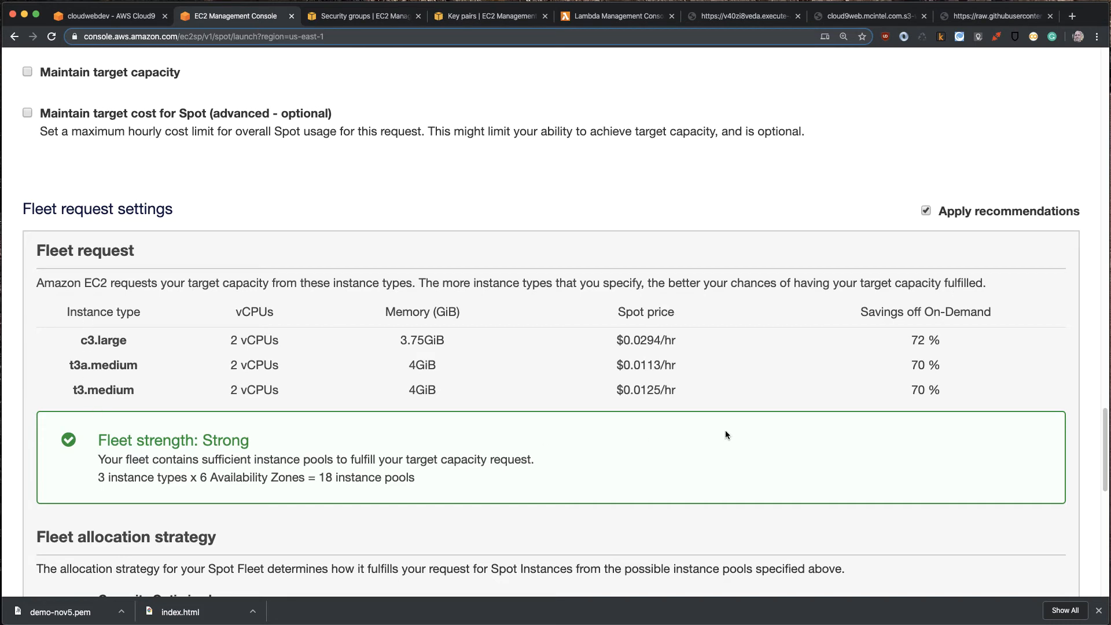
scroll(726, 434, down, 14)
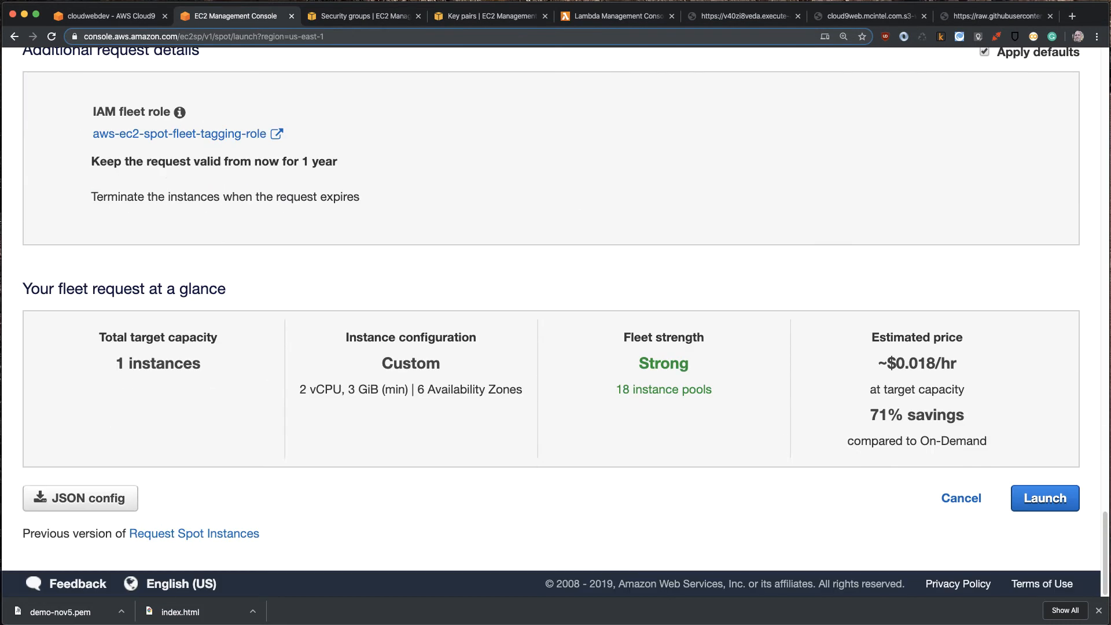
click(1057, 501)
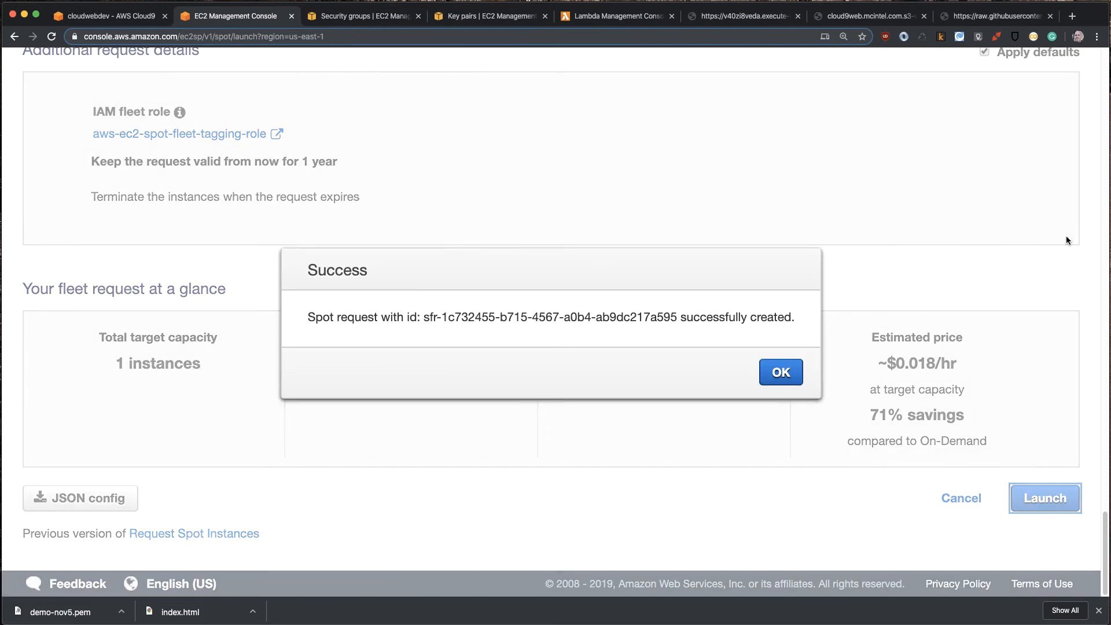
click(780, 371)
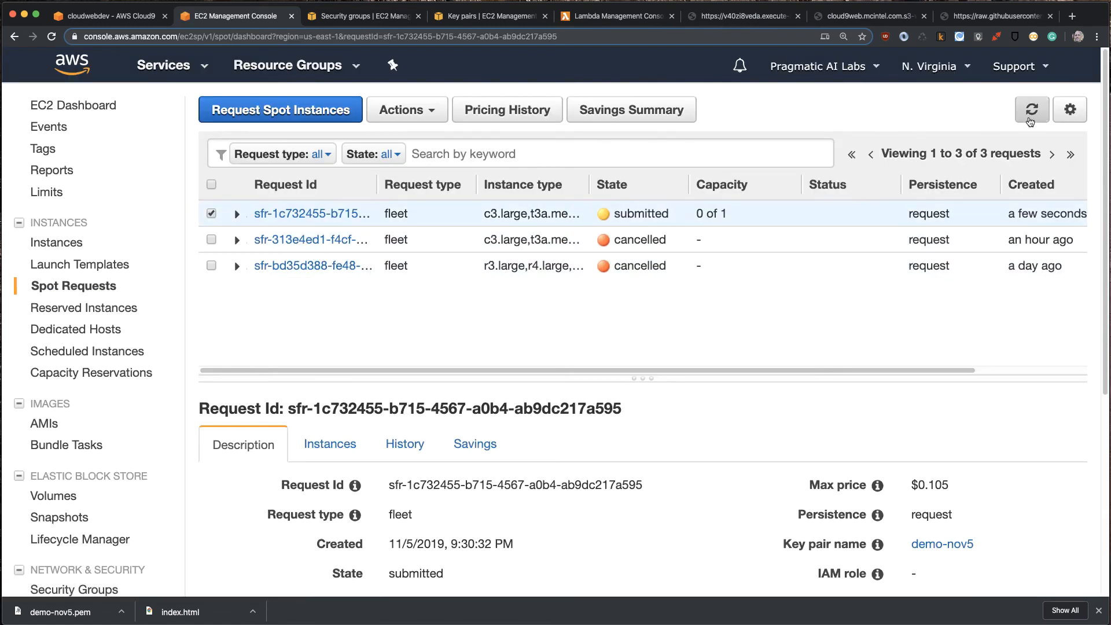
- Refresh the Spot requests list repeatedly to check the state of the newly submitted fleet request
click(1031, 118)
click(1031, 118)
click(1030, 118)
click(1030, 118)
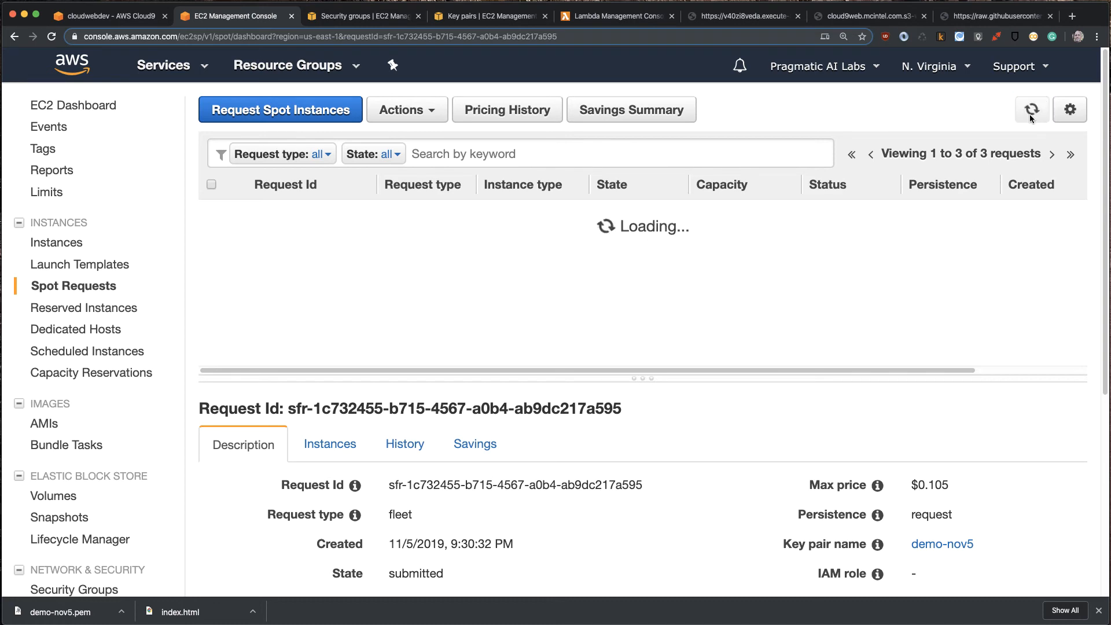
click(1031, 119)
click(1030, 118)
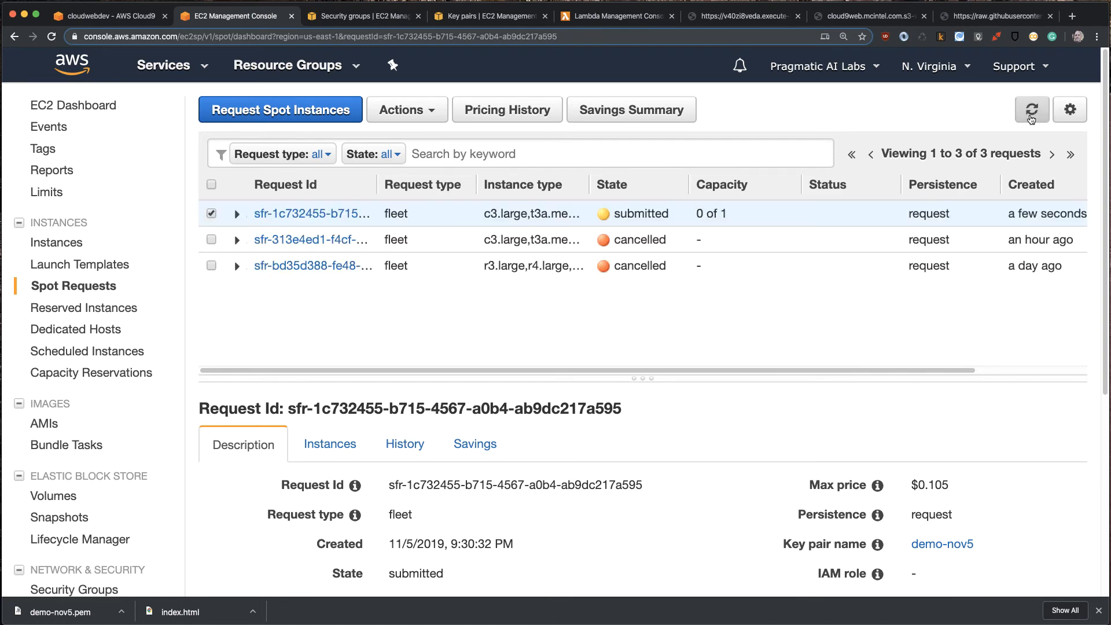
click(1030, 119)
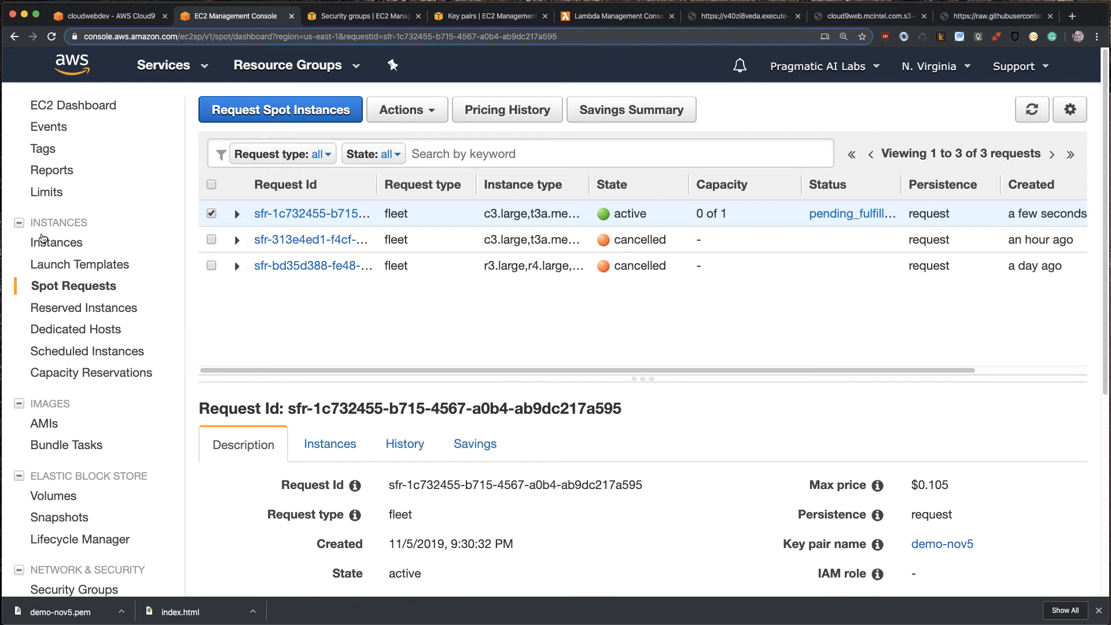
- Open the EC2 instances list and name the new unnamed t3.medium instance spot-nov5-webserver-demo
click(46, 246)
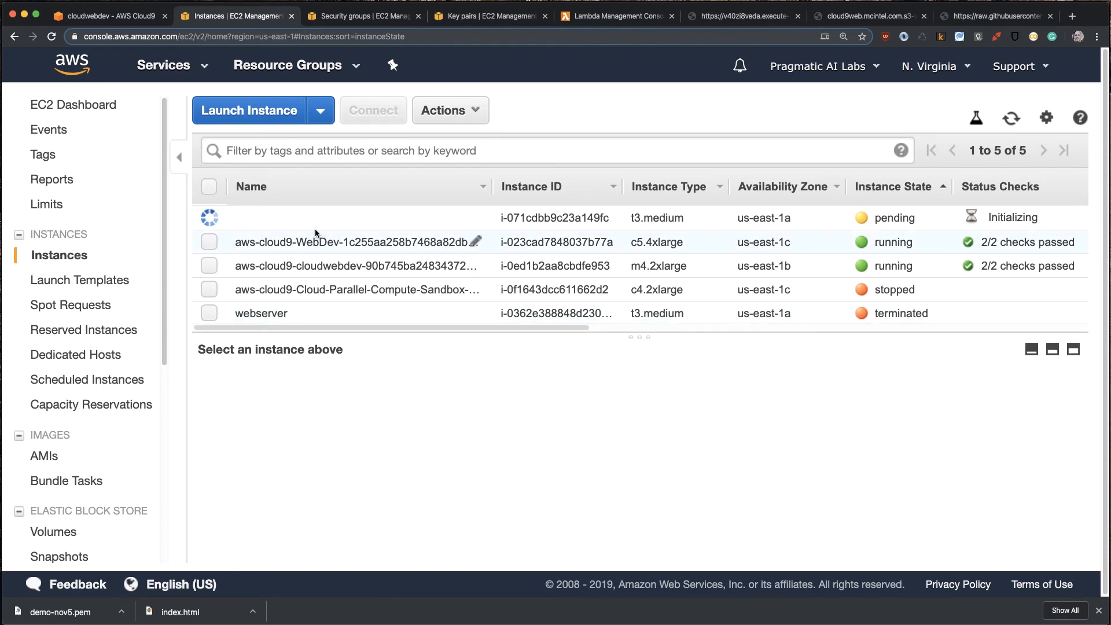
click(475, 217)
text(sp)
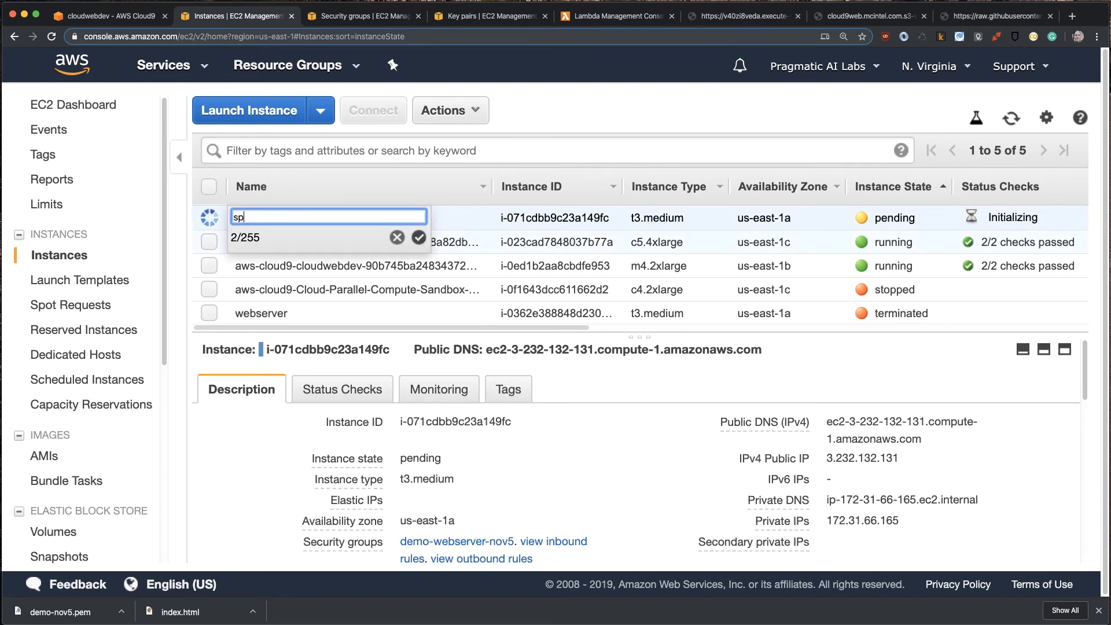
text(ot-nov5-webserver-demo)
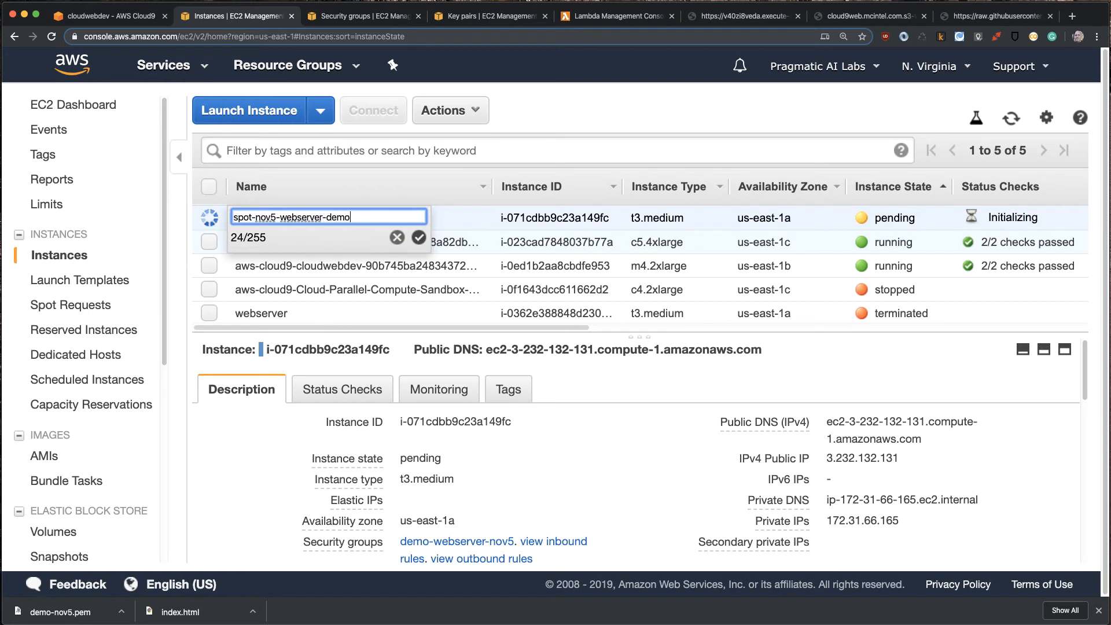
click(420, 237)
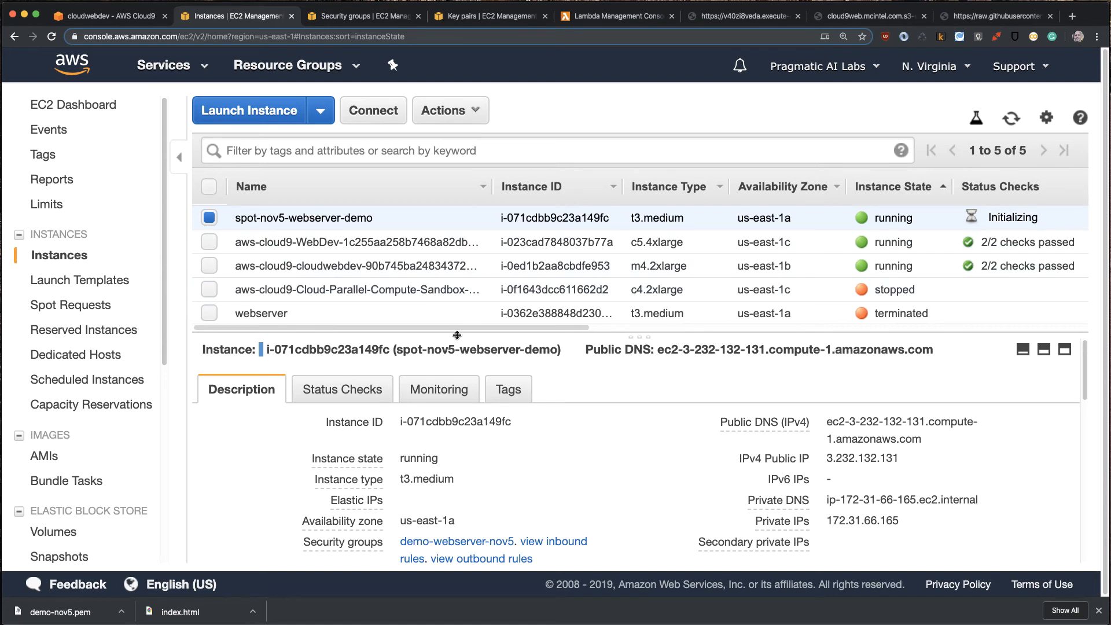
- Copy the chmod command from the spot-nov5-webserver-demo connection instructions and run chmod 400 demo-nov5.pem in the Cloud9 terminal
drag(457, 335, 457, 329)
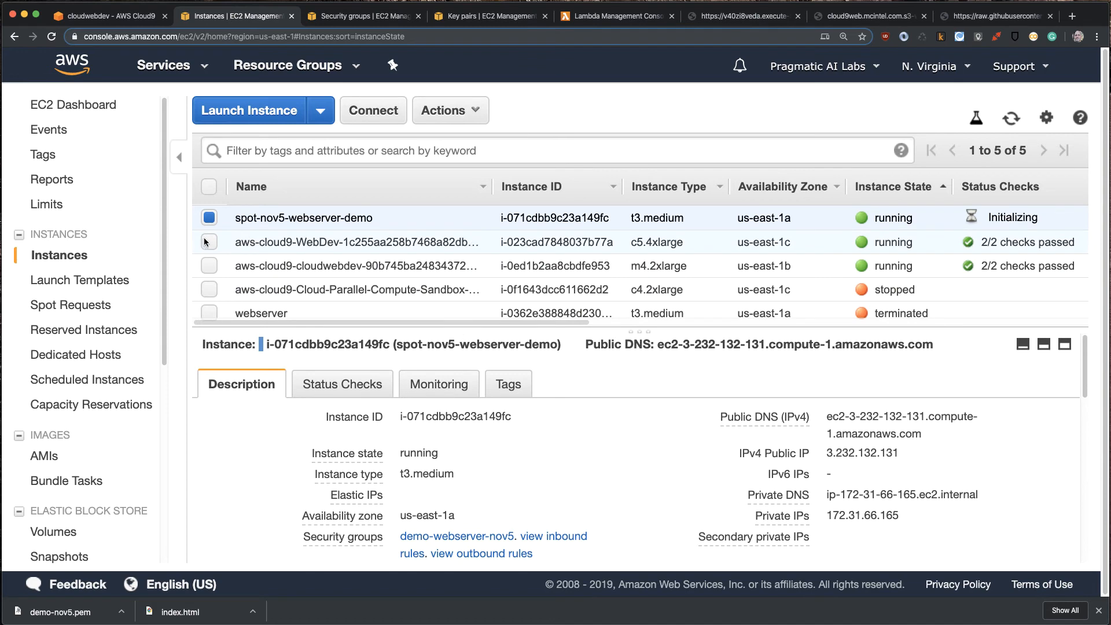
click(374, 110)
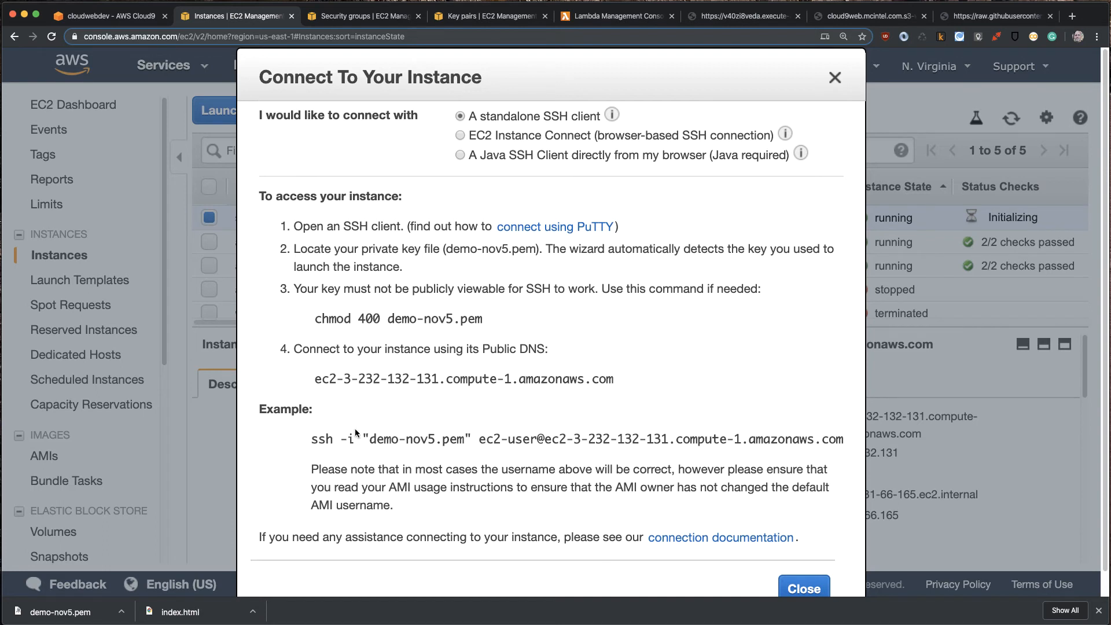
drag(488, 316, 305, 311)
key(super+c)
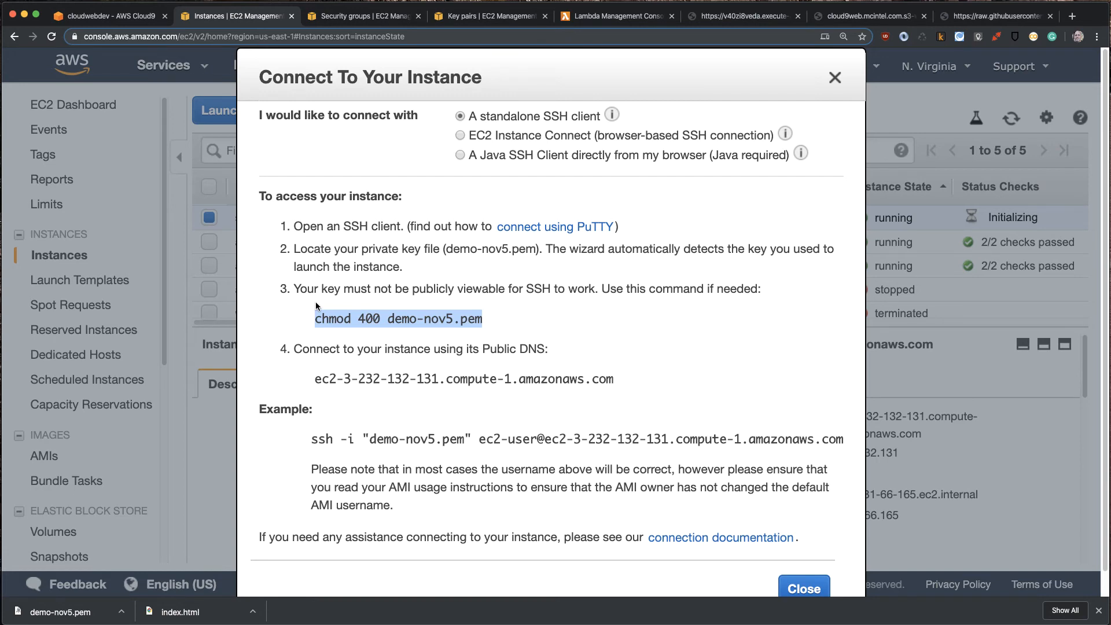
click(110, 17)
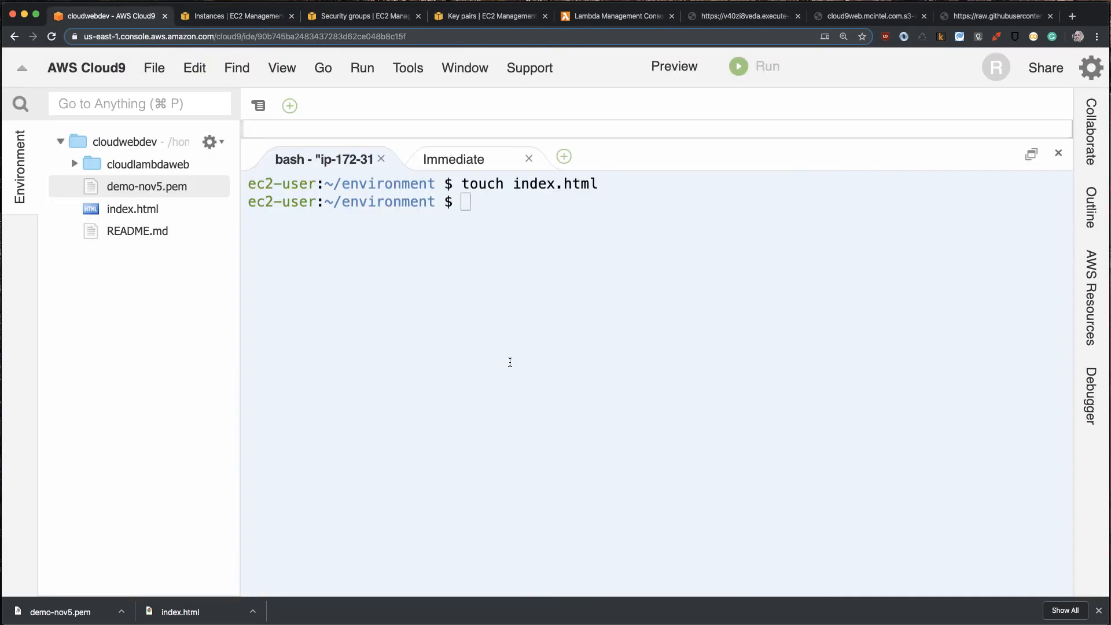
click(529, 230)
key(super+v)
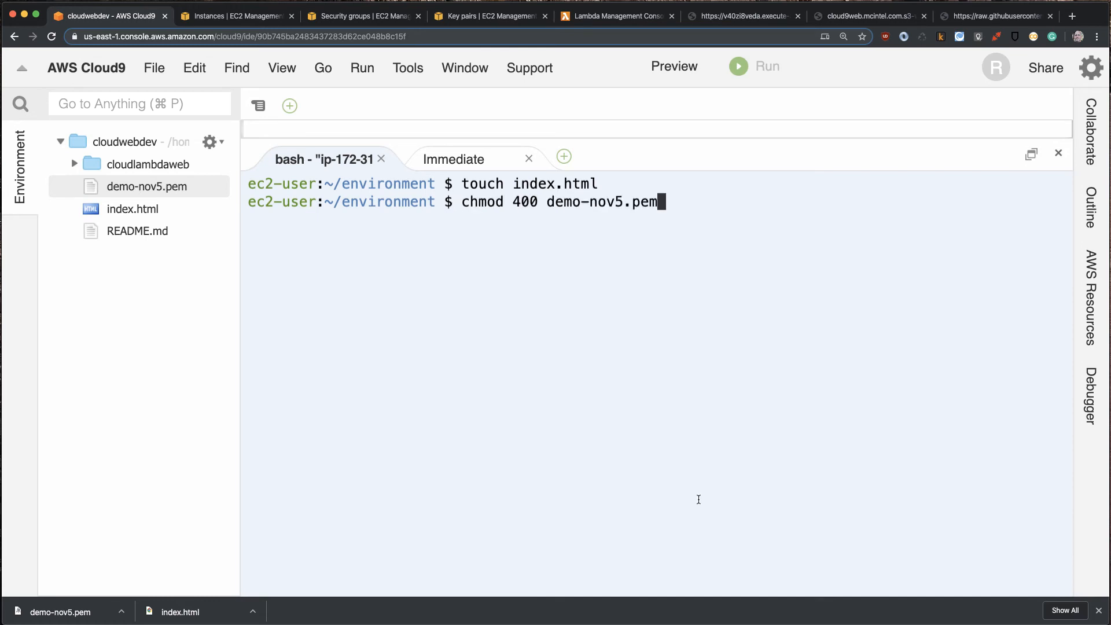
key(Return)
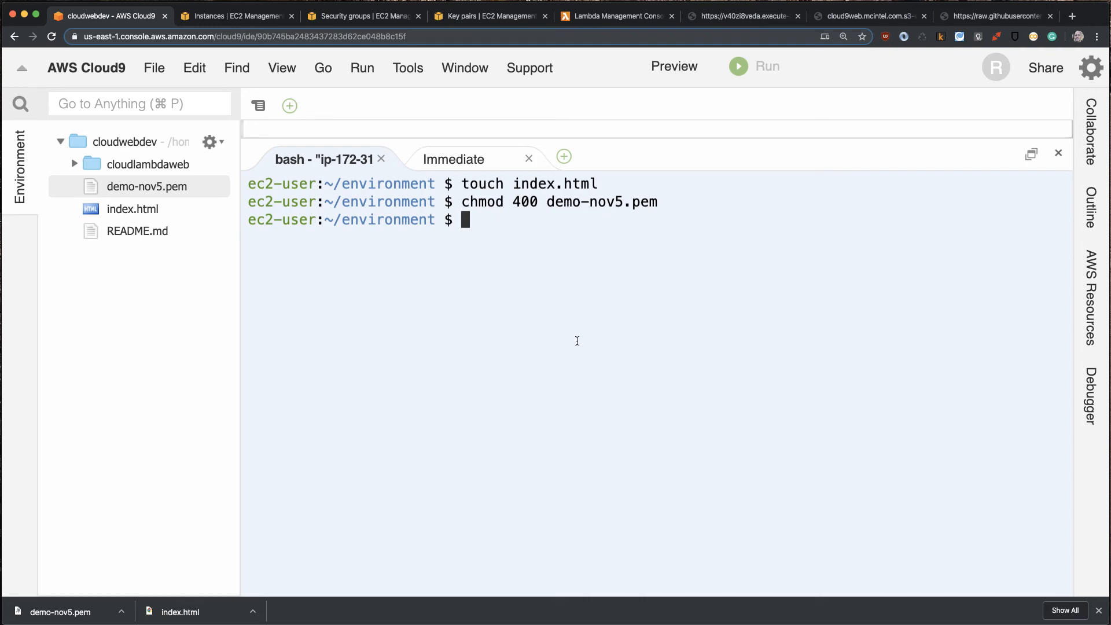
- Return to the EC2 connection instructions, copy the example SSH command that uses demo-nov5.pem, and close the instructions
click(197, 16)
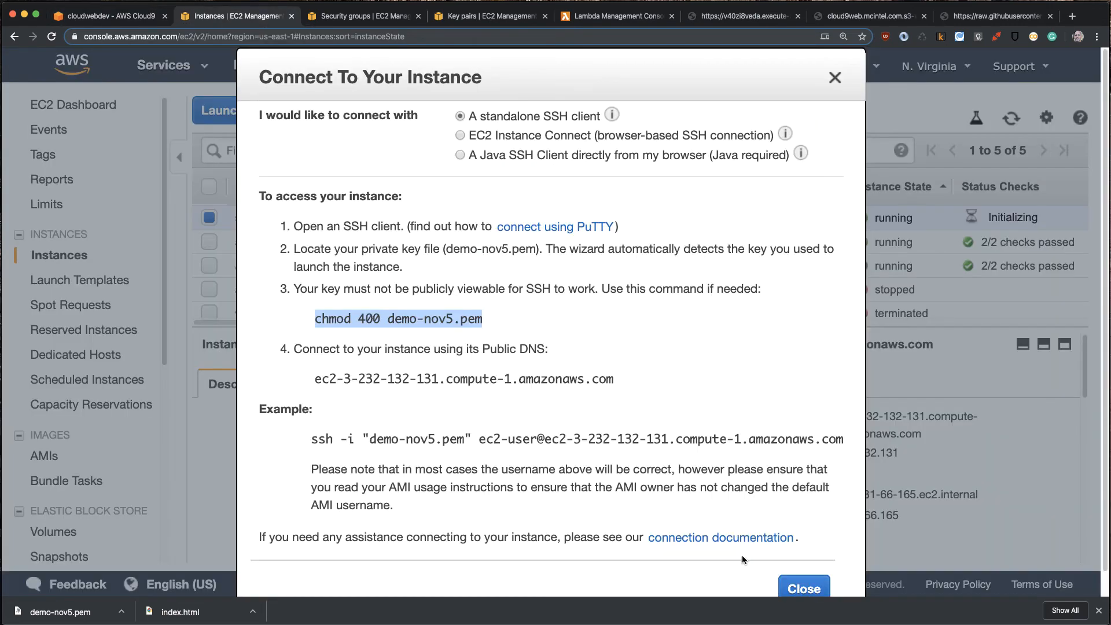
click(354, 441)
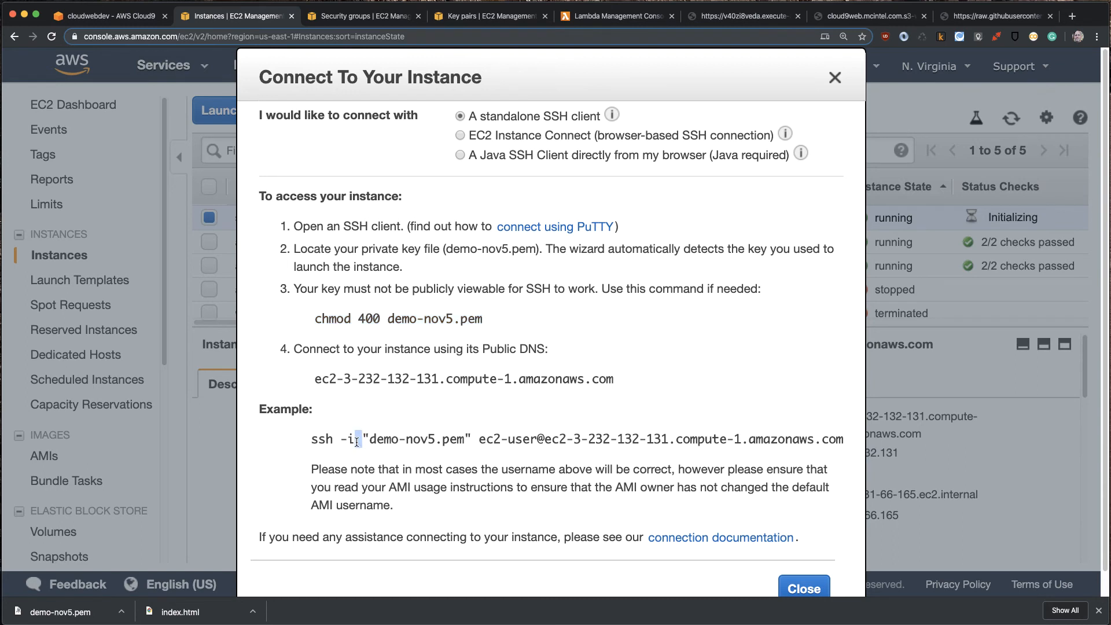
triple_click(356, 442)
key(super+c)
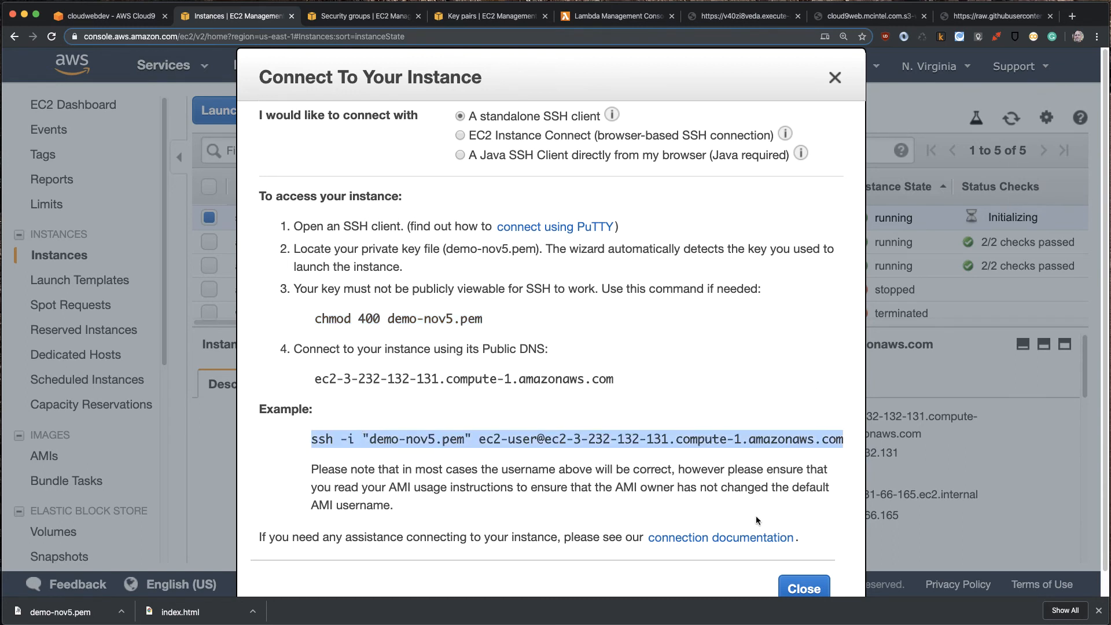
click(803, 588)
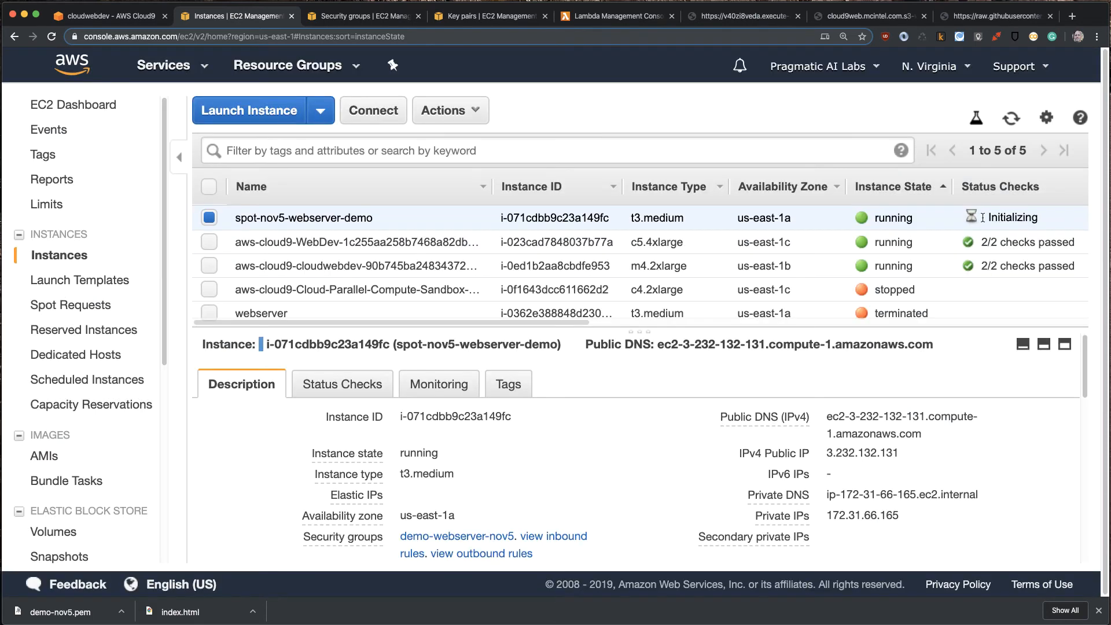
- Refresh the instances list and sort it by status checks and by name to check spot-nov5-webserver-demo
click(1010, 119)
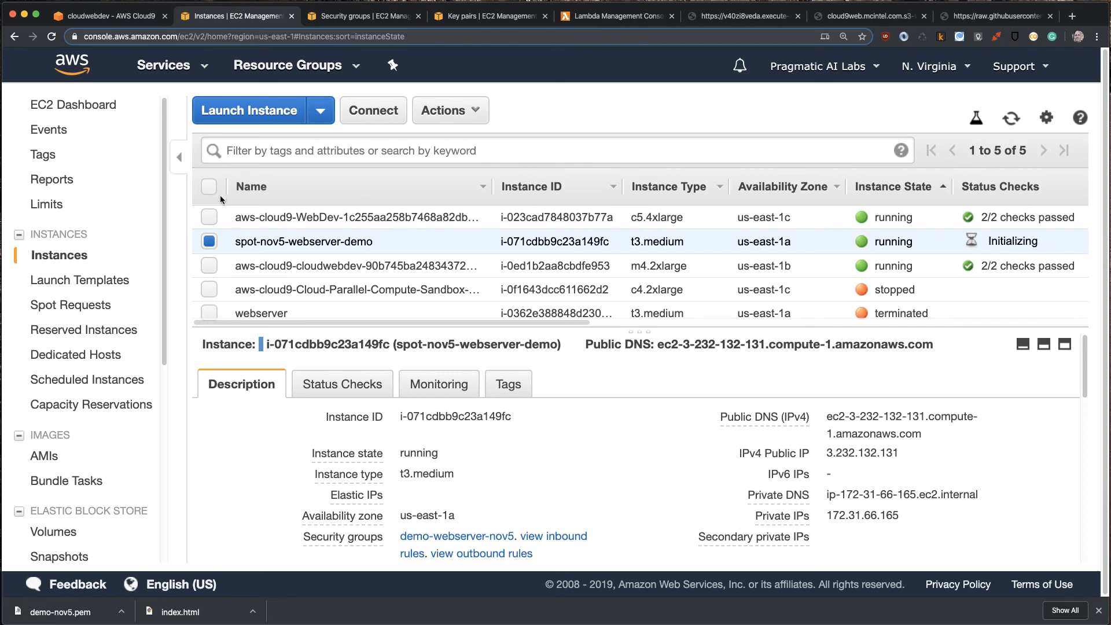
click(983, 188)
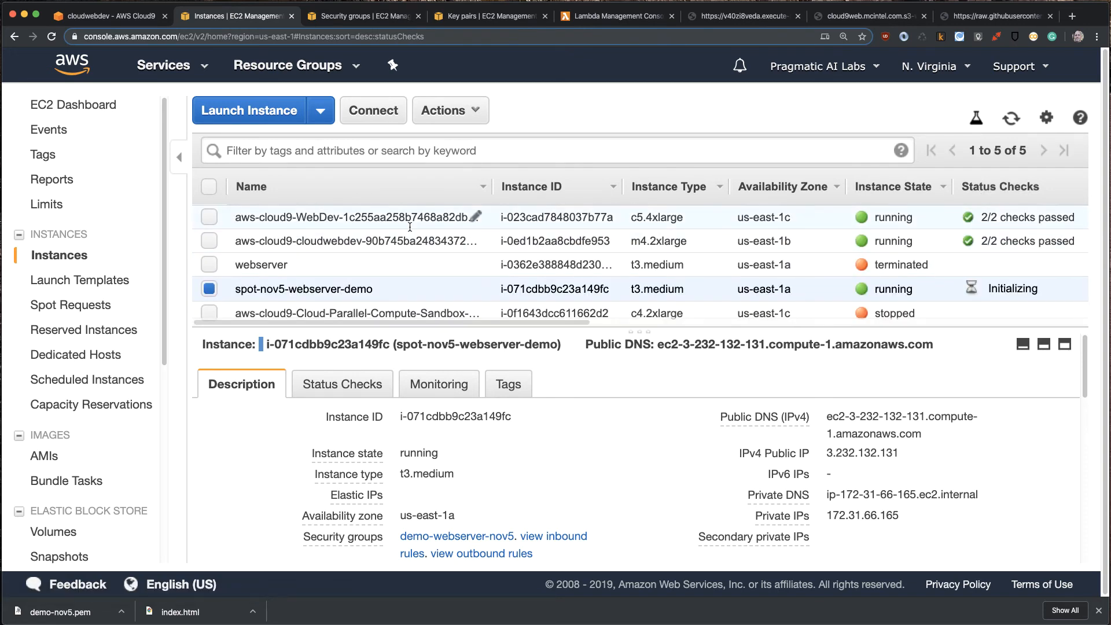
click(344, 194)
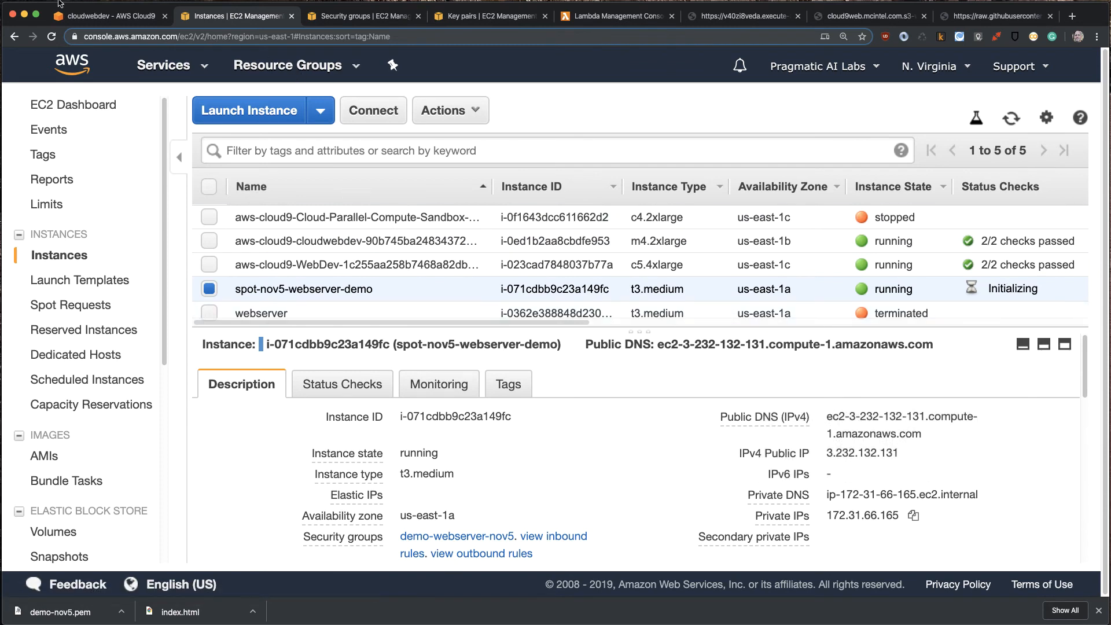
- Connect to the Spot instance from the Cloud9 terminal with the copied SSH command and accept the host key
click(75, 18)
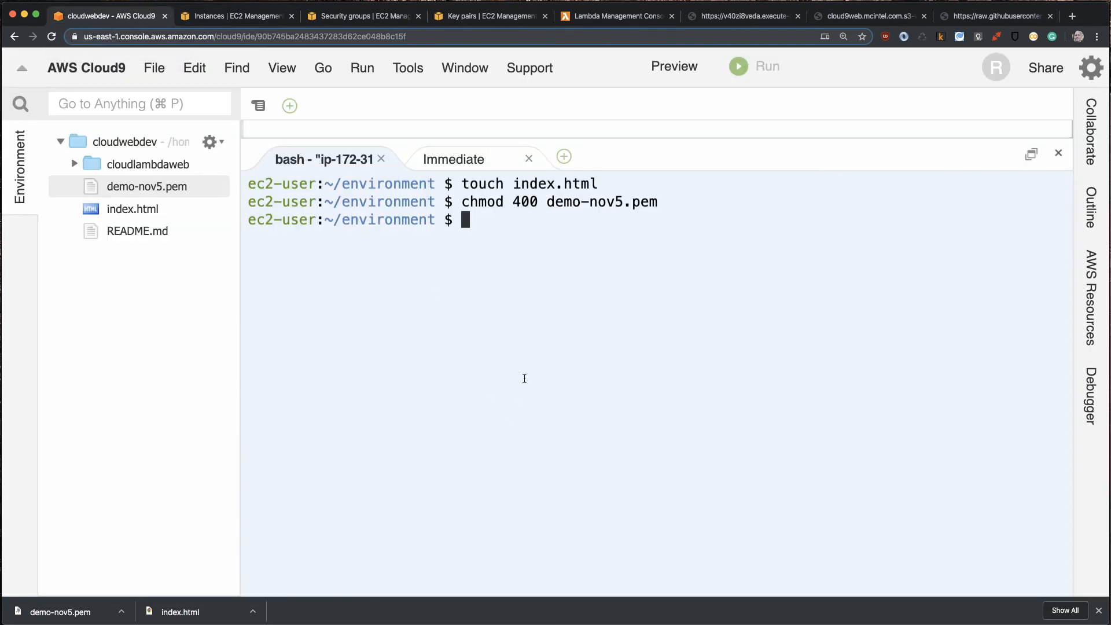
key(super+v)
key(Return)
text(yes)
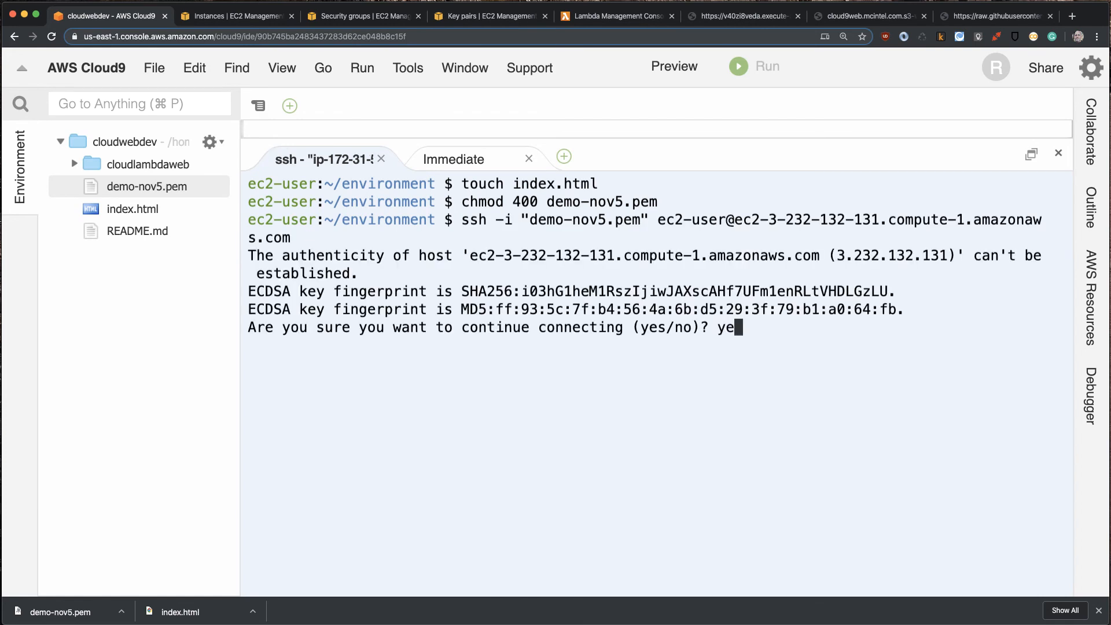
key(Return)
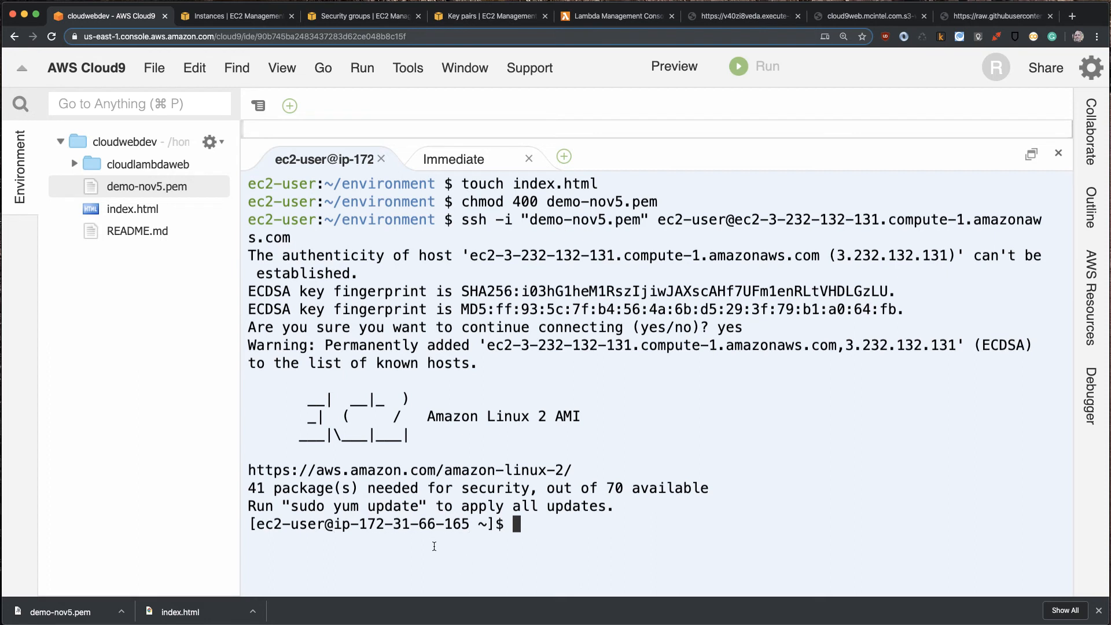
- Run sudo yum update on the instance, accept the package updates and wait for the update to finish
drag(420, 507, 291, 507)
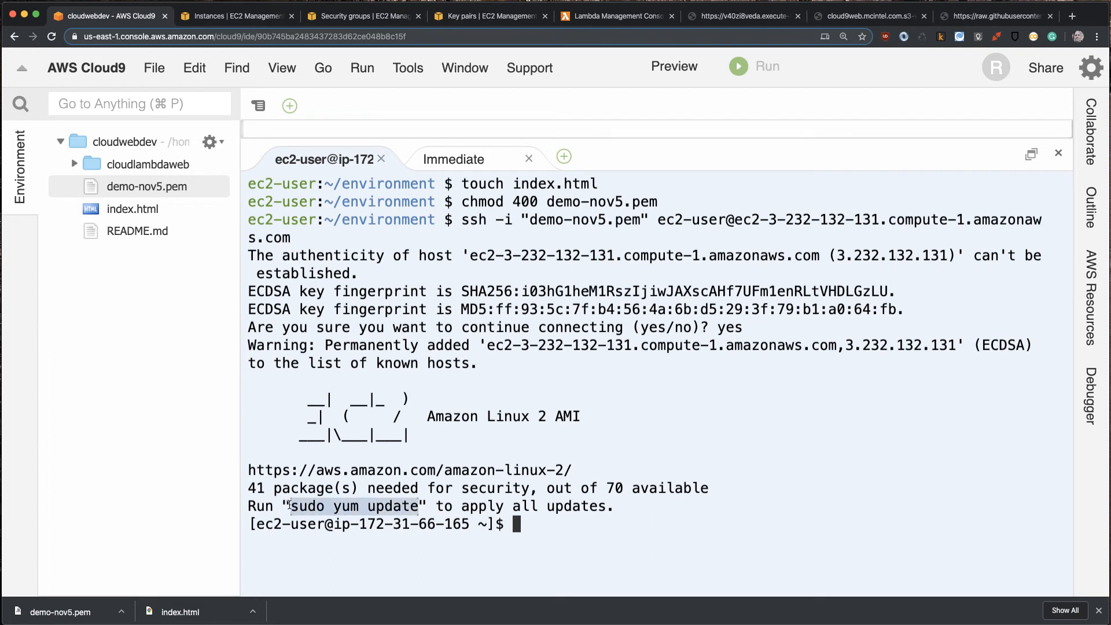
key(super+c)
key(super+v)
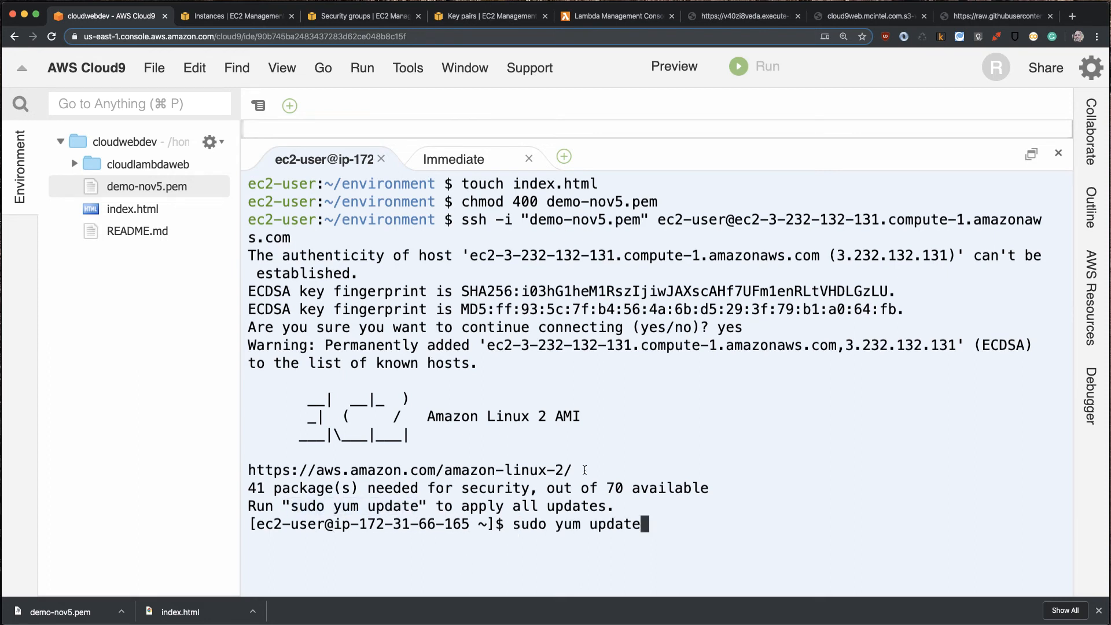
key(Return)
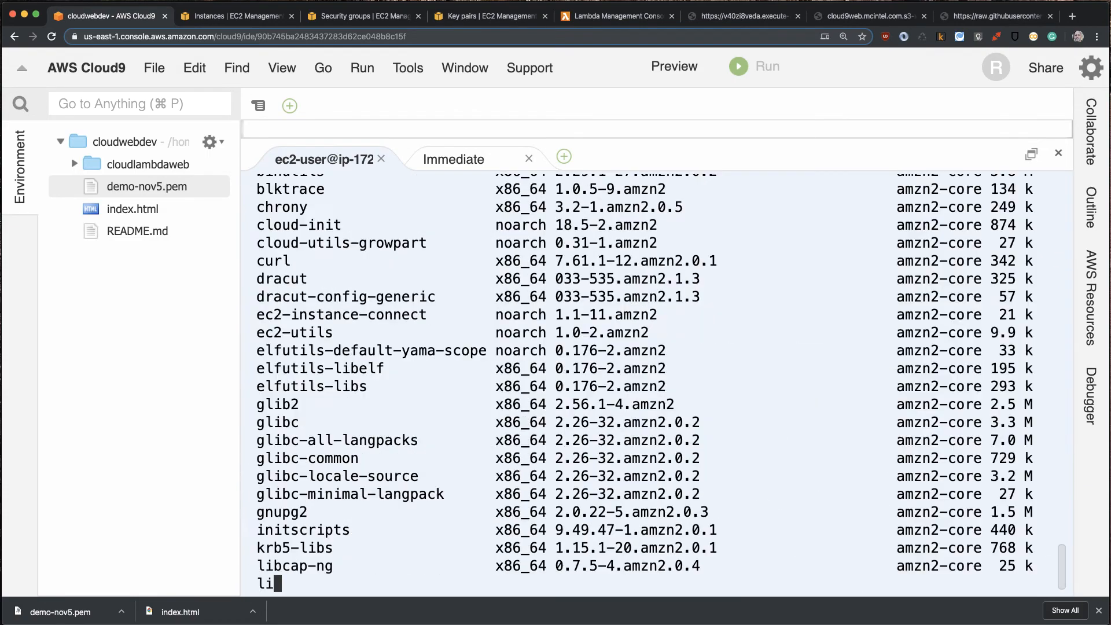
text(y)
key(Return)
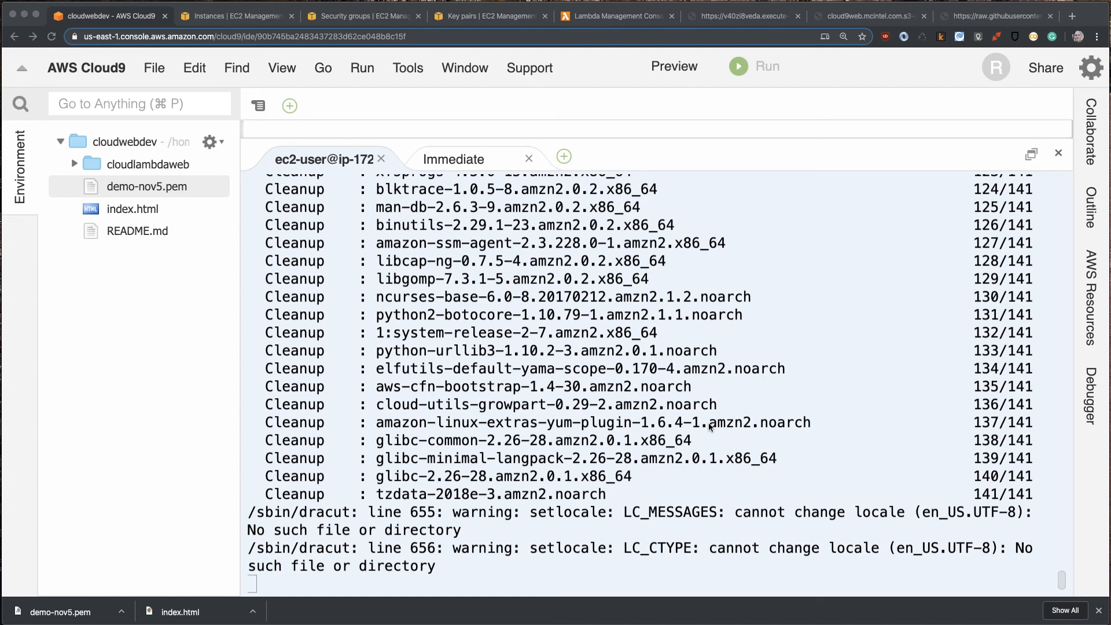
click(775, 458)
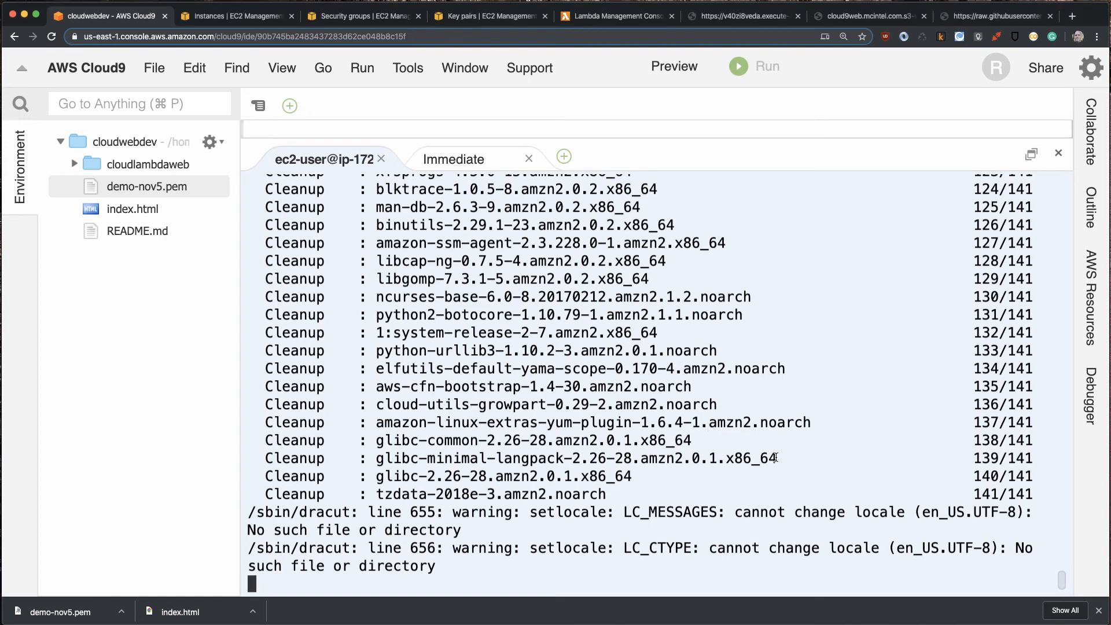
key(Return)
key(Return)
key(Return)
key(Return)
key(Return)
key(Return)
key(Return)
key(Return)
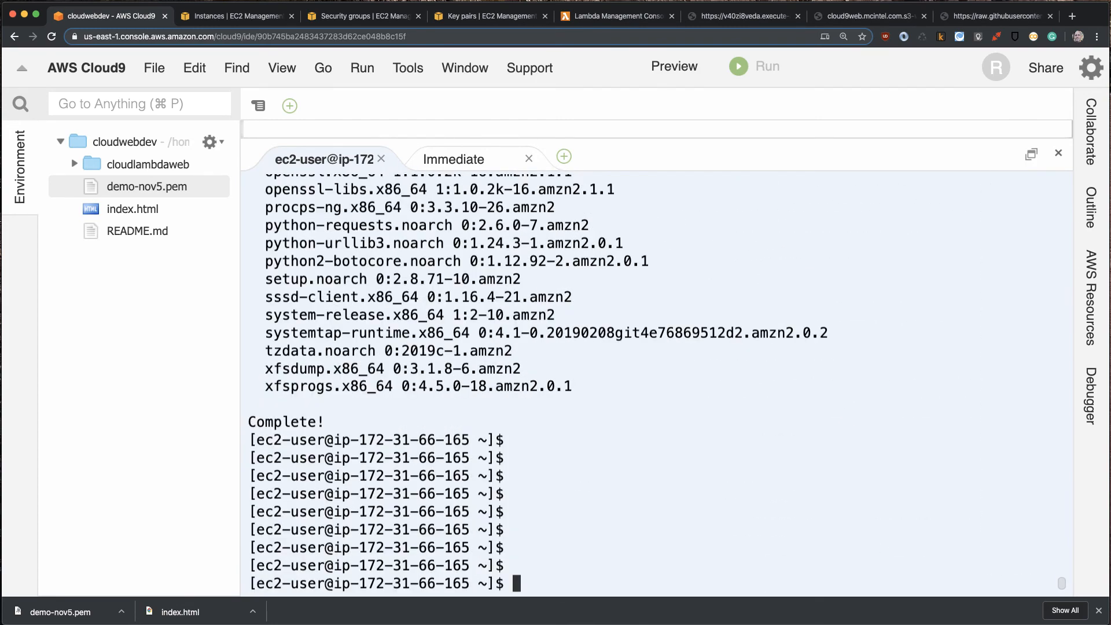
- Install the Apache web server on the instance with sudo yum -y install httpd
key(super+v)
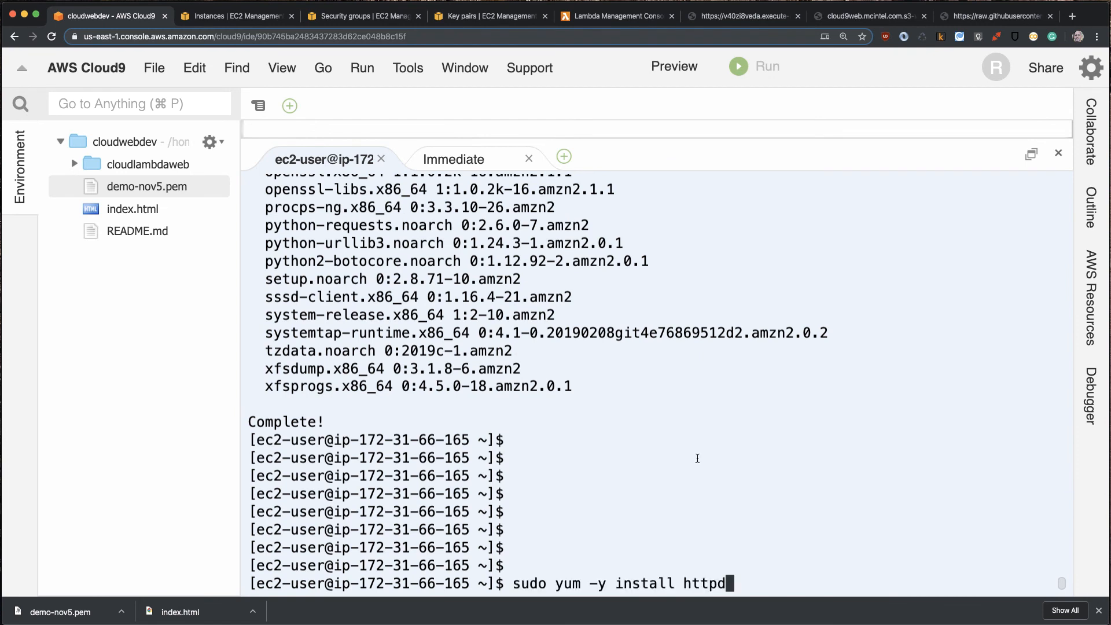
drag(589, 583, 598, 584)
key(Return)
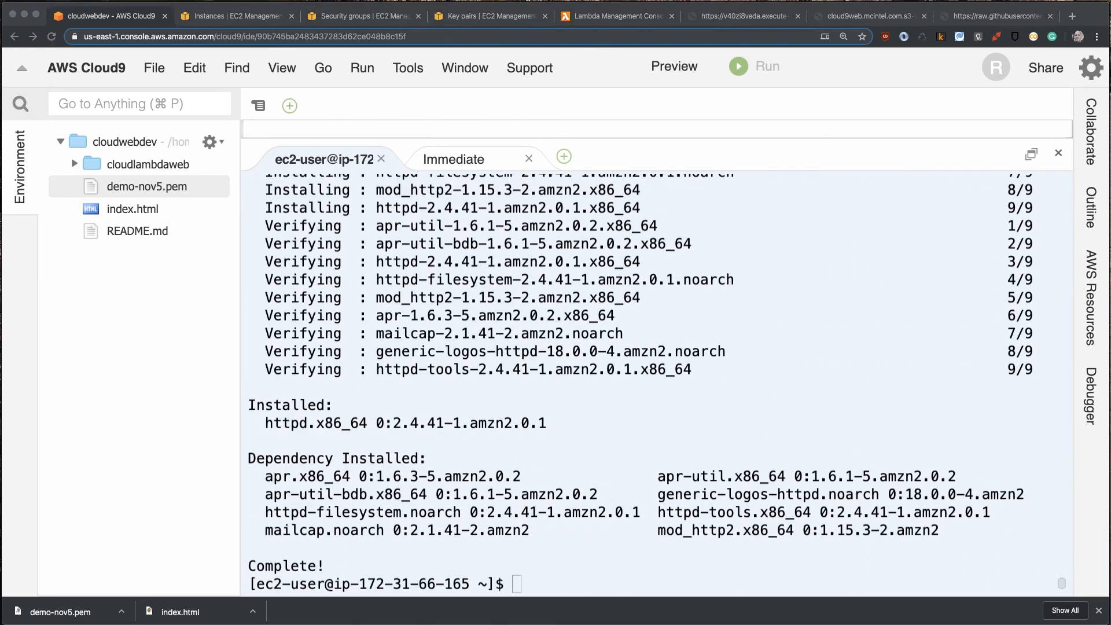
- Start the web server with sudo service httpd start
click(586, 313)
key(super+v)
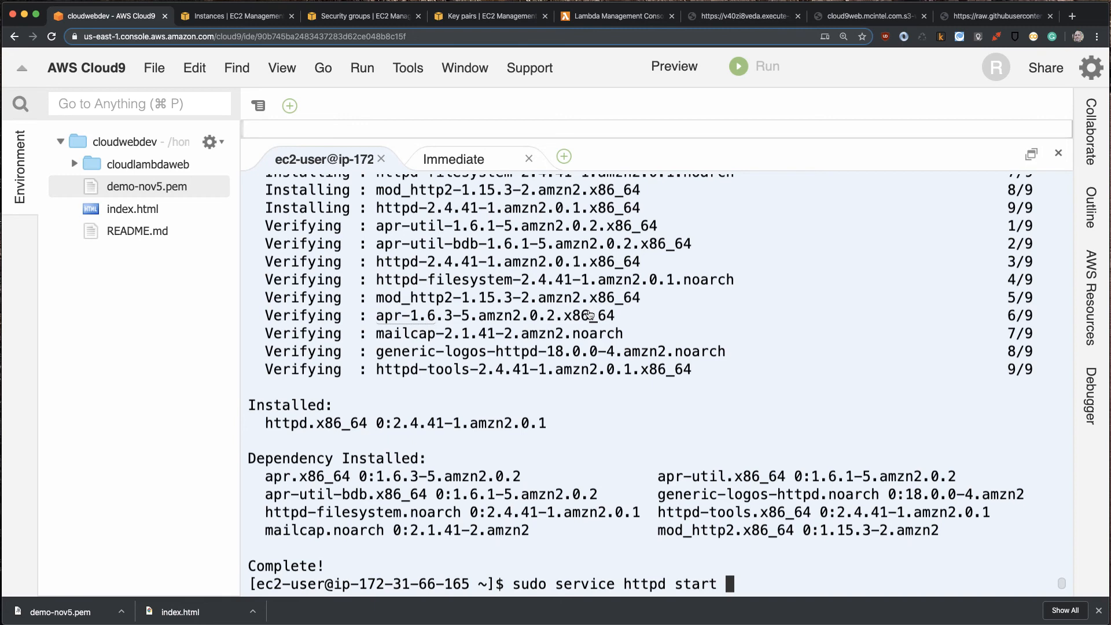
key(Return)
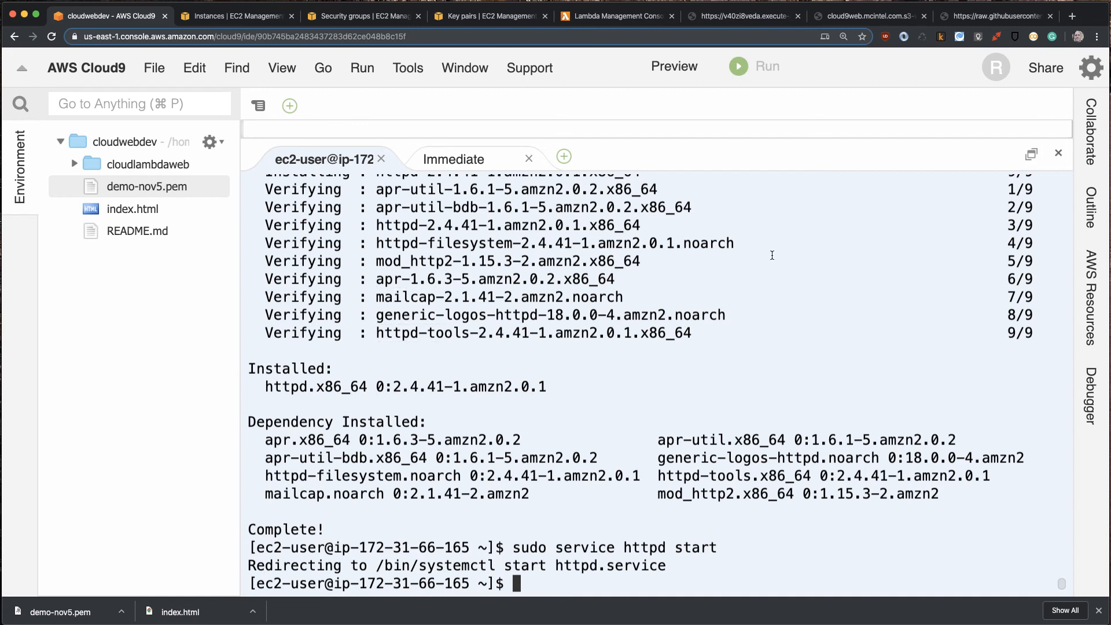
- Switch to a root login shell with sudo su -
text(sudo su 0)
key(BackSpace)
text(-)
key(Return)
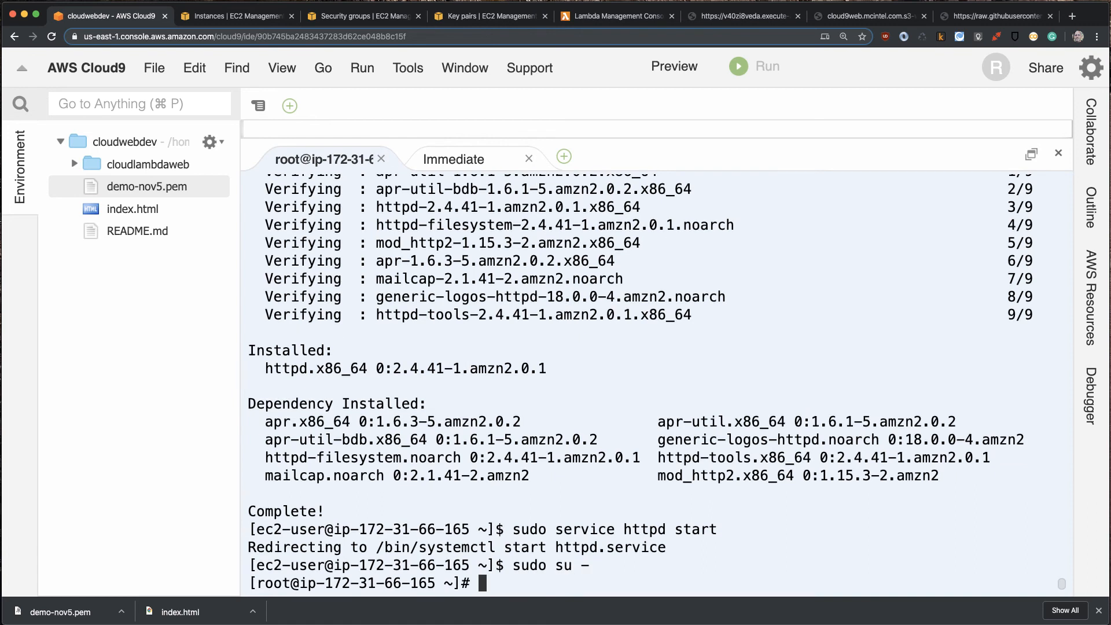
- Change to /var/www, list its contents, then enter the html directory and list that as well
text(cd /var/www)
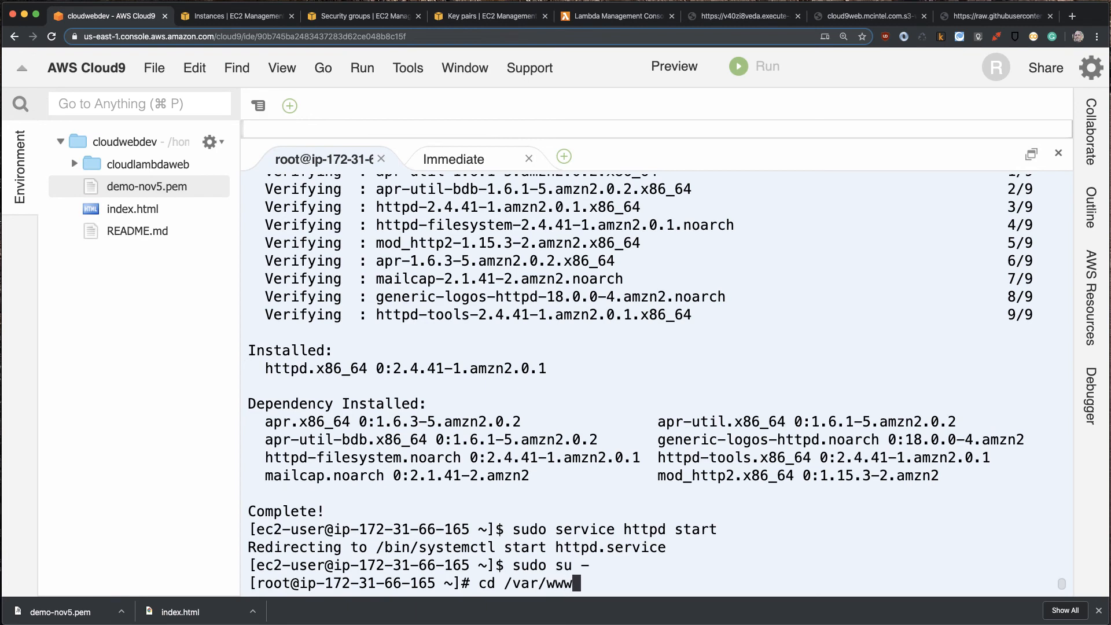
key(Return)
text(ls)
key(Return)
text(cd html)
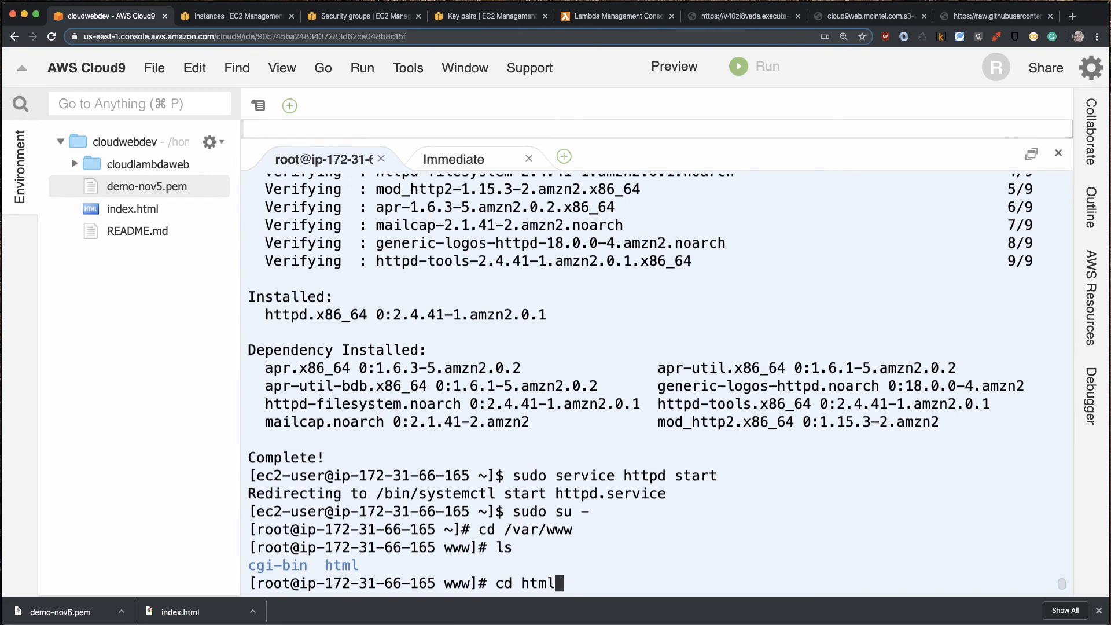
key(Return)
text(ls)
key(Return)
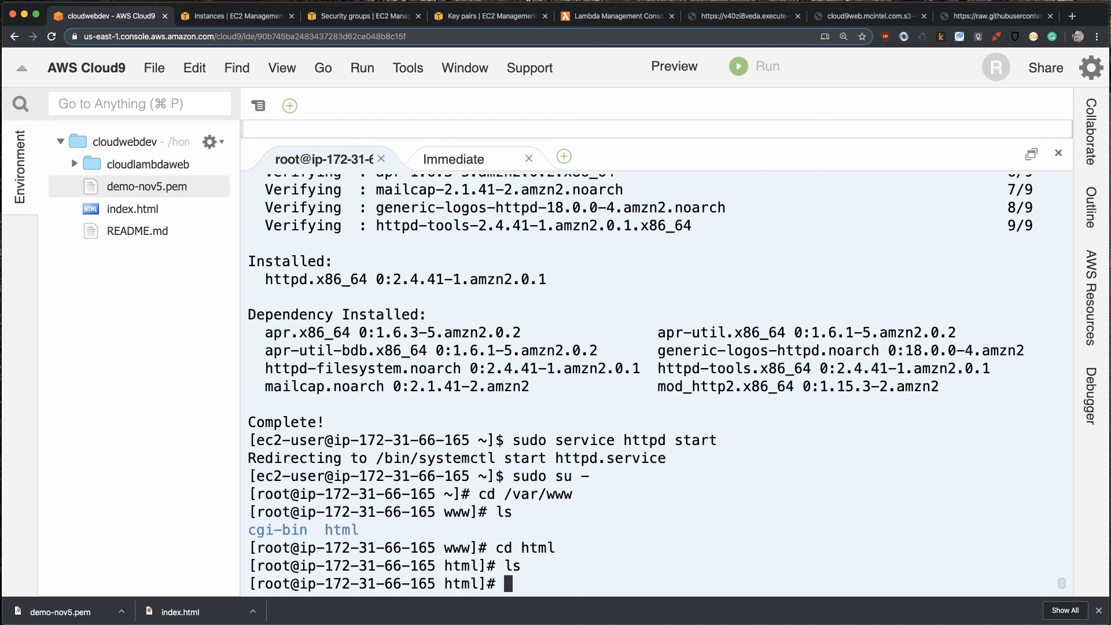
- Create index.html in vim inside the web root and enter insert mode
text(vim index.html)
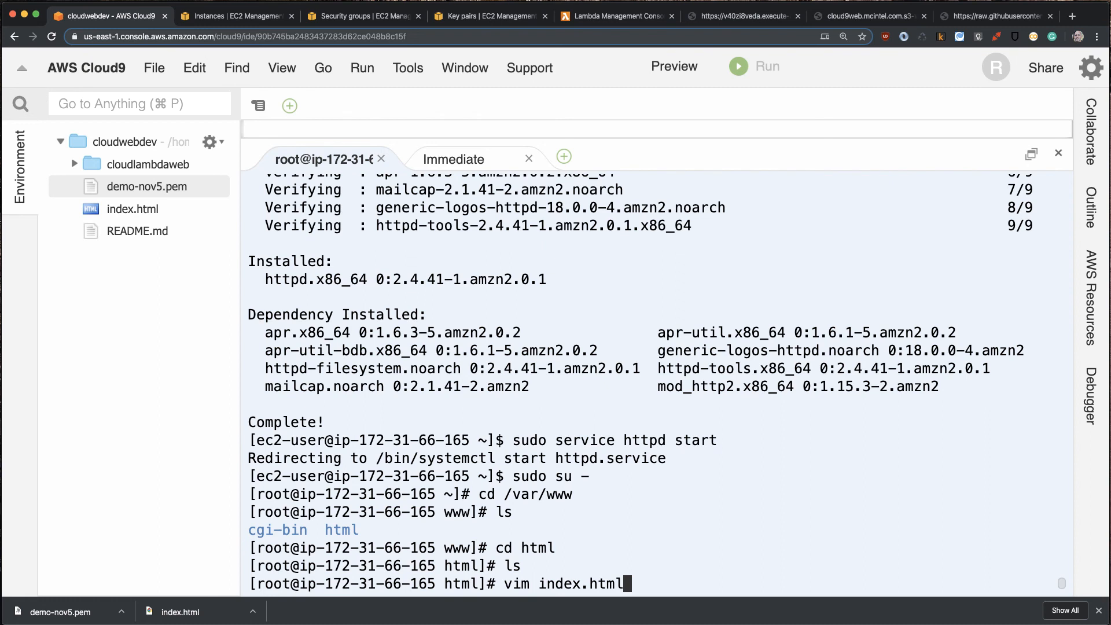
key(Return)
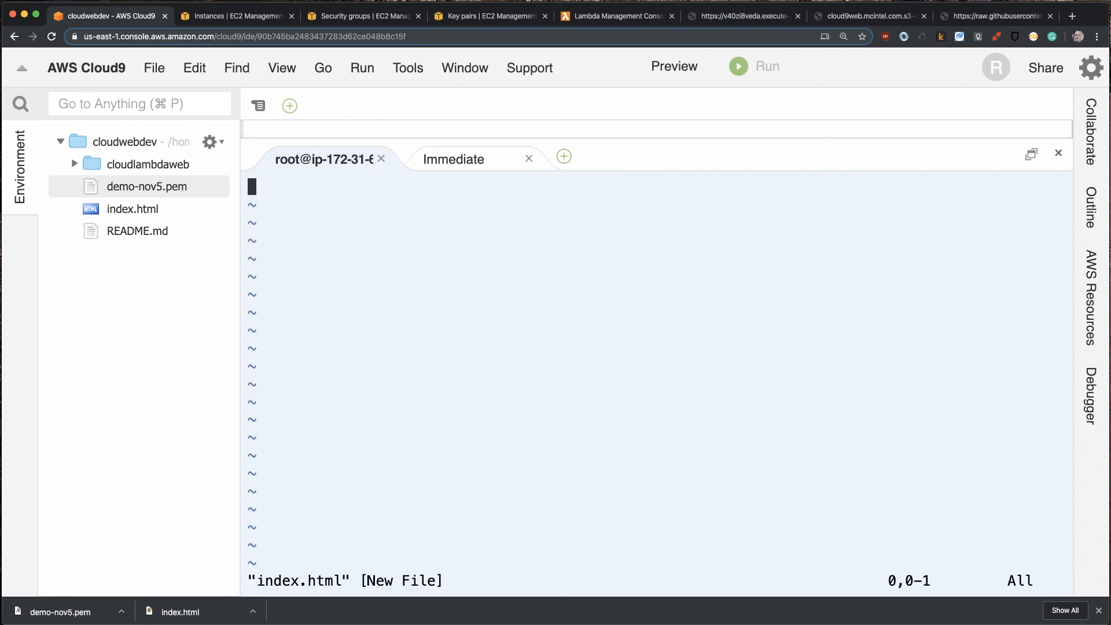
key(i)
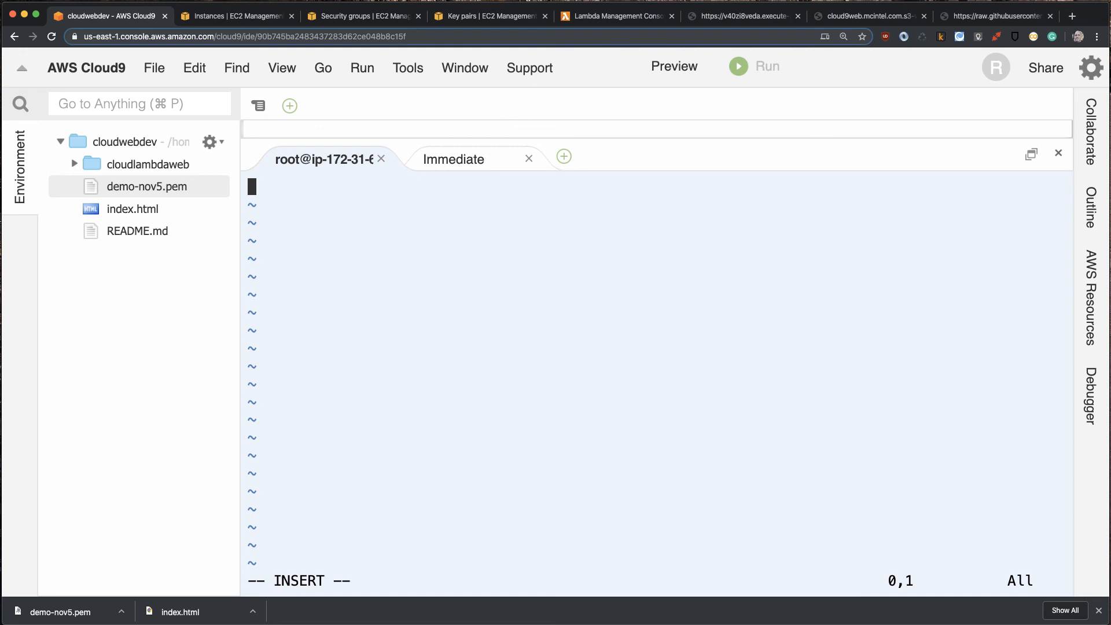
- Start the page with an opening <html> tag and an indented opening <p> tag on the second line
text(<html>)
key(Return)
key(Tab)
text(<p>)
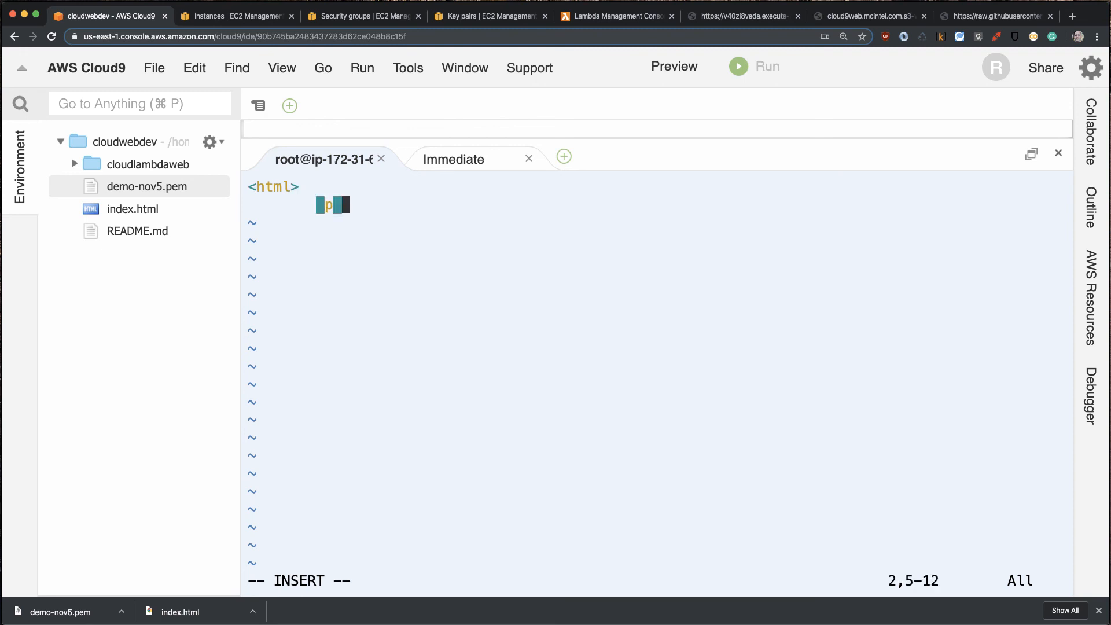
text(Thi is)
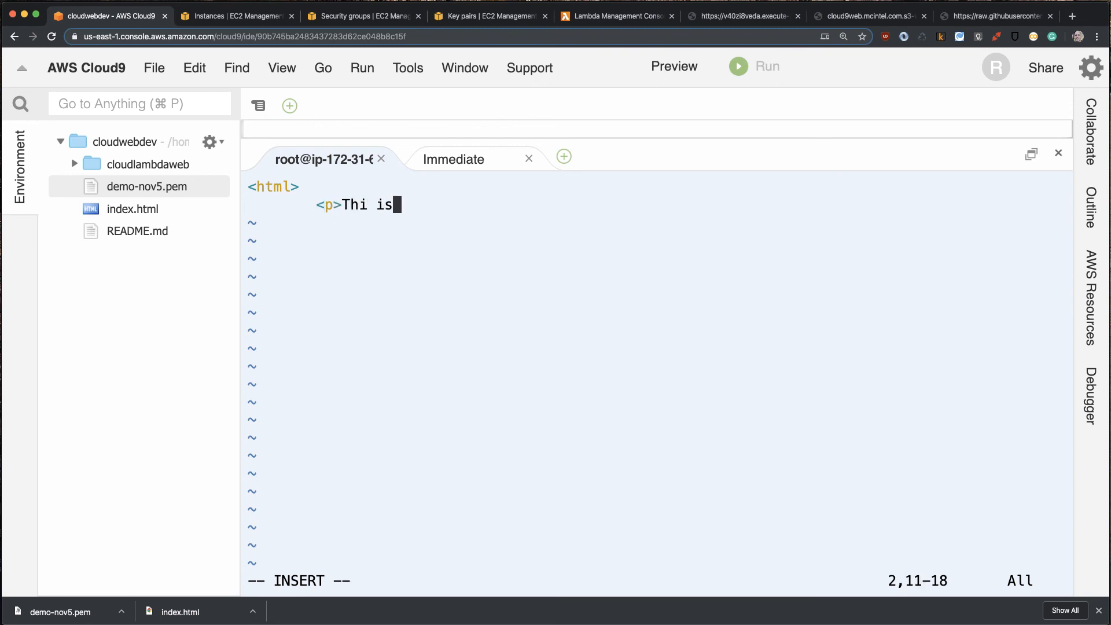
- Write "This is EC2 website" as the paragraph text
key(BackSpace)
key(BackSpace)
key(BackSpace)
key(BackSpace)
text(s)
key(BackSpace)
key(BackSpace)
text(is is EC2 website)
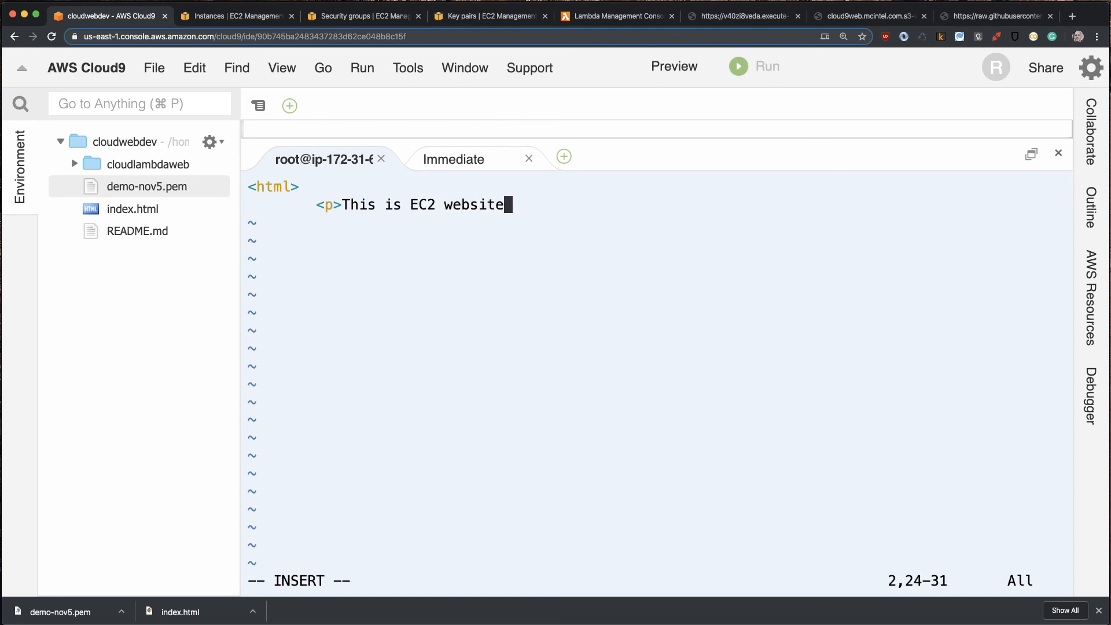
text(</p>)
- Close the paragraph with </p> and add an unindented </html> tag on the third line
key(Return)
key(BackSpace)
text(</html>)
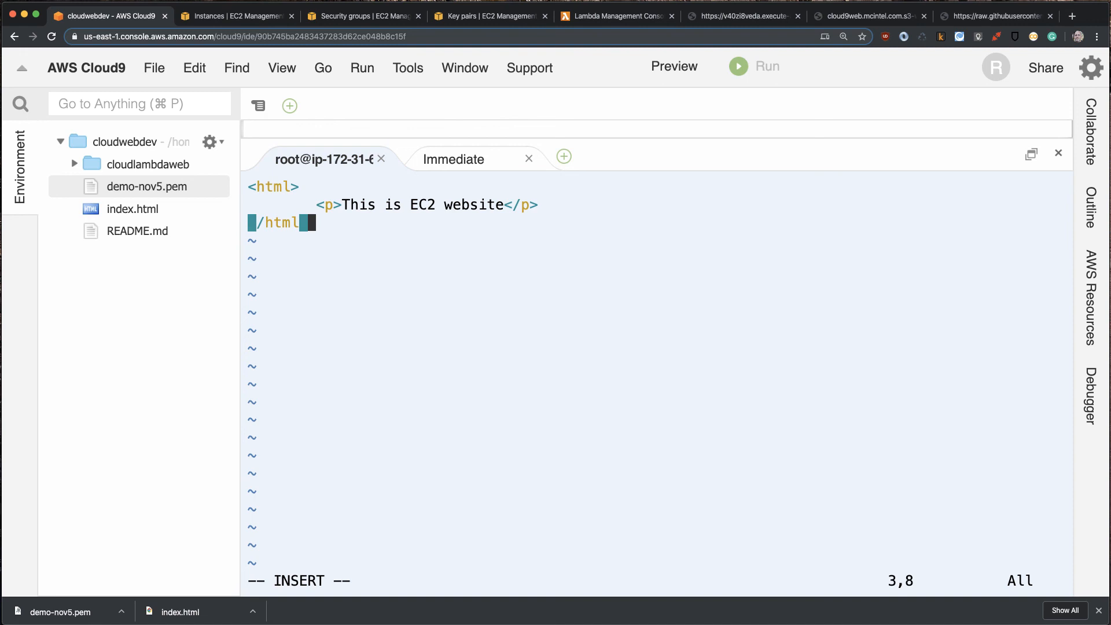
- Leave insert mode, then save index.html and quit vim with :wq
key(Escape)
key(shift+semicolon)
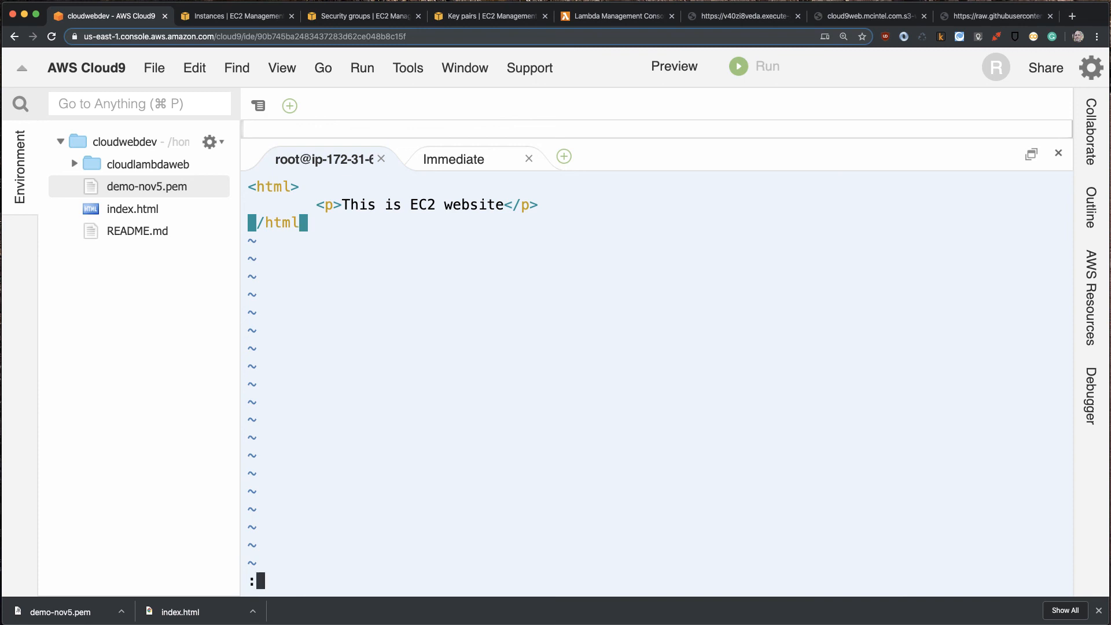
text(wq)
key(Return)
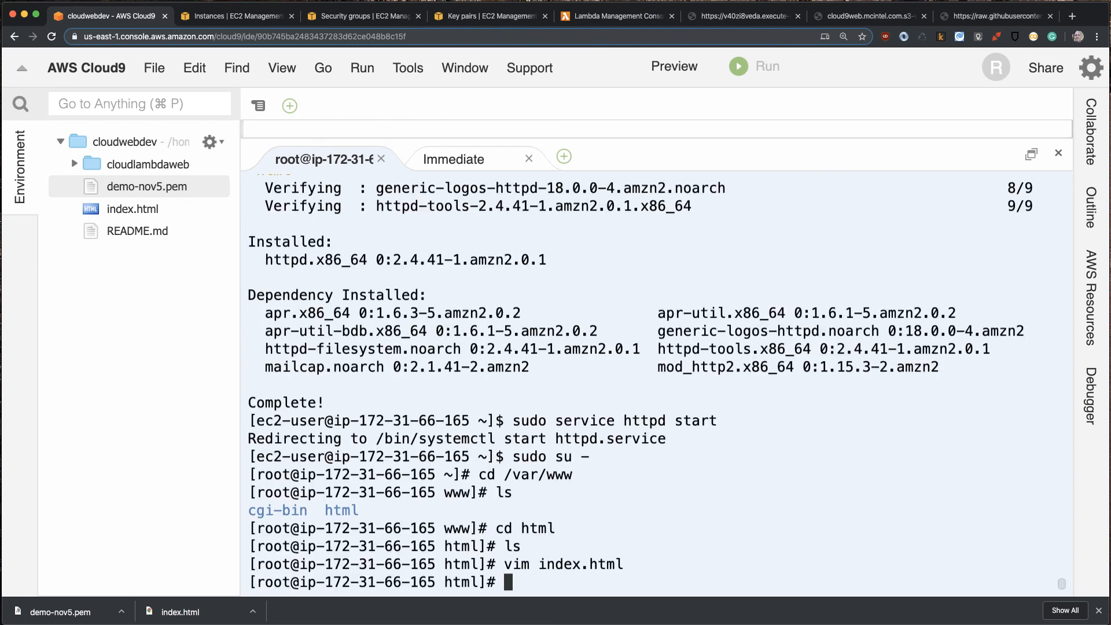
- Set the permissions of index.html to 755 with chmod
text(chmod 755)
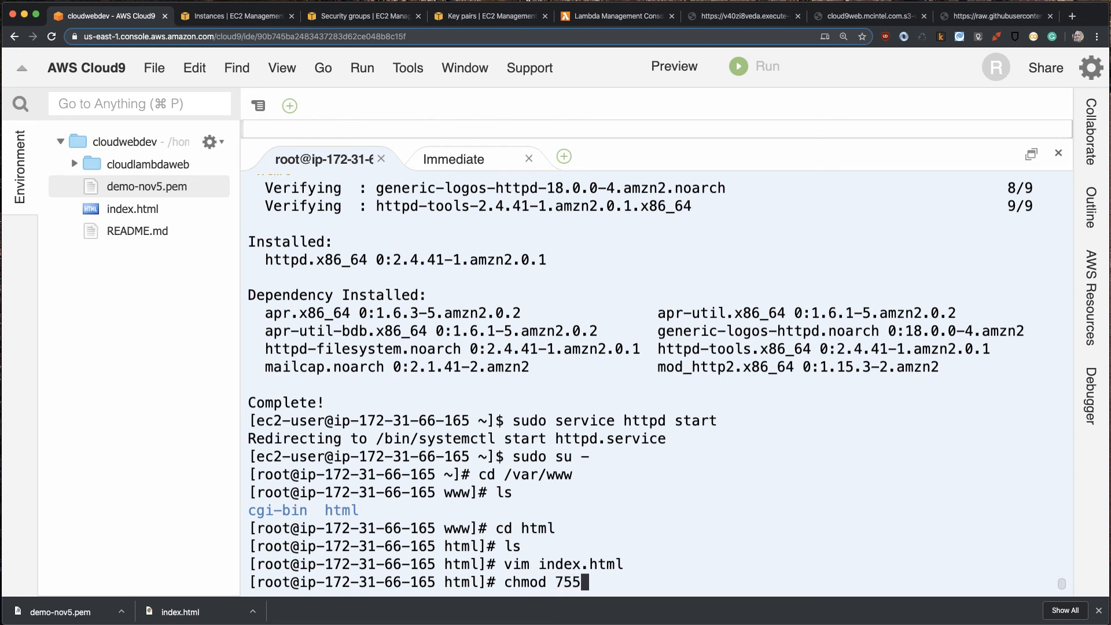
text( ind)
key(Tab)
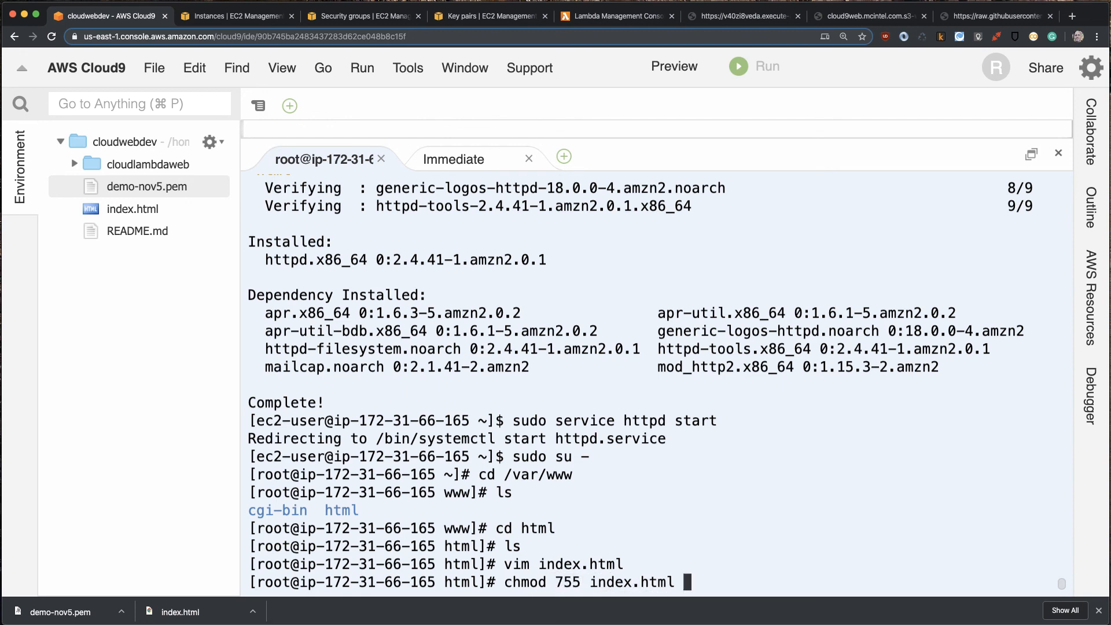
key(Return)
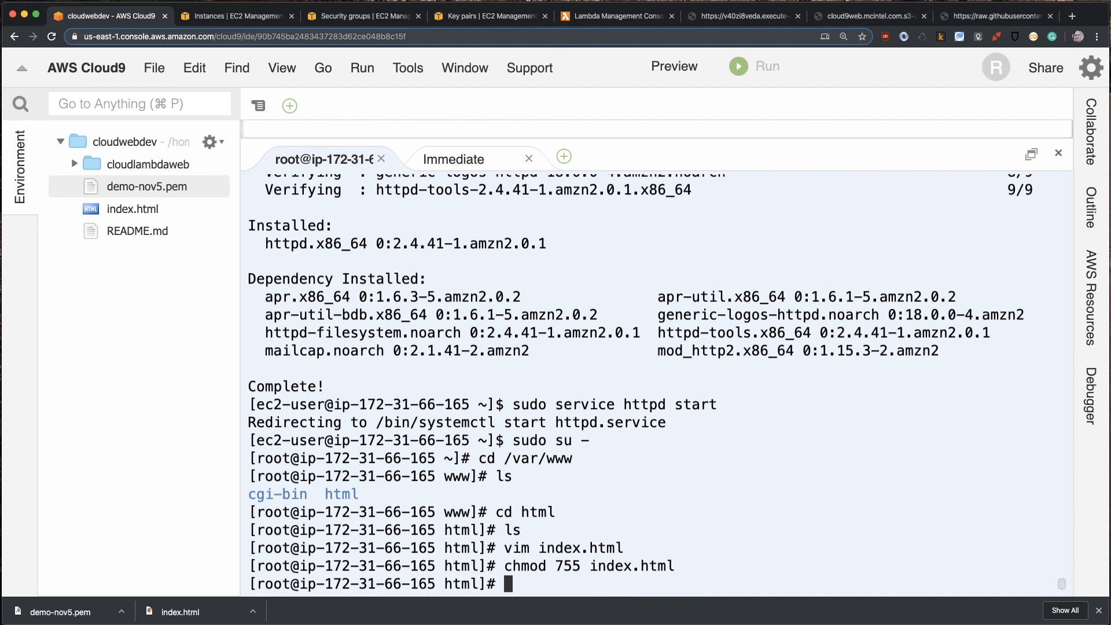
- Copy the public DNS address from the connection instructions of the spot-nov5-webserver-demo EC2 instance, then close the instructions
click(237, 17)
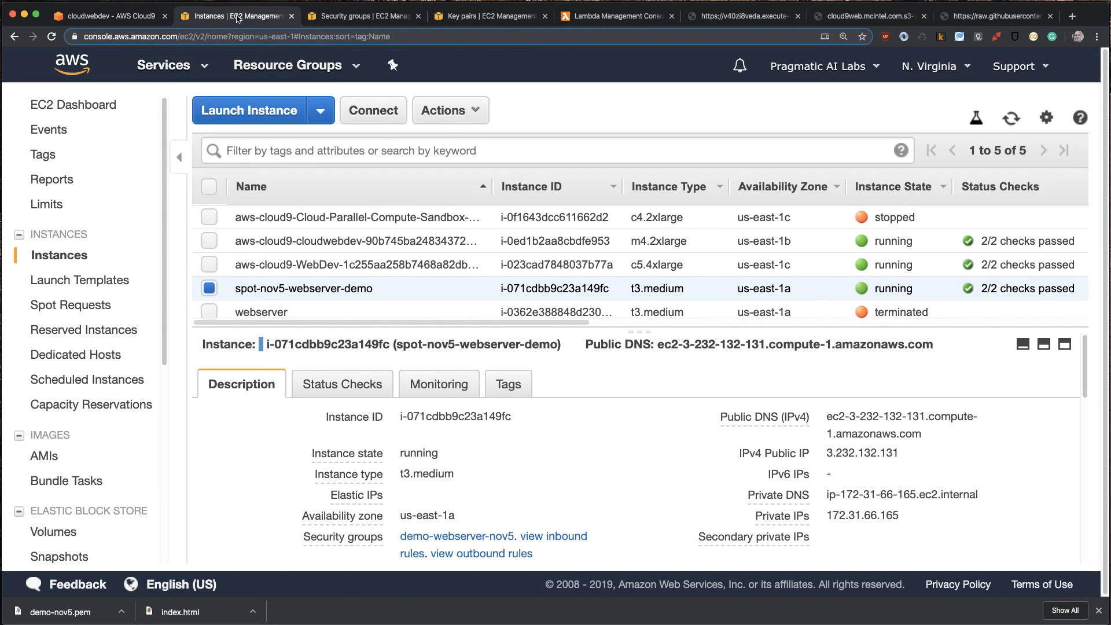
click(386, 116)
drag(304, 359, 549, 358)
click(548, 358)
double_click(549, 357)
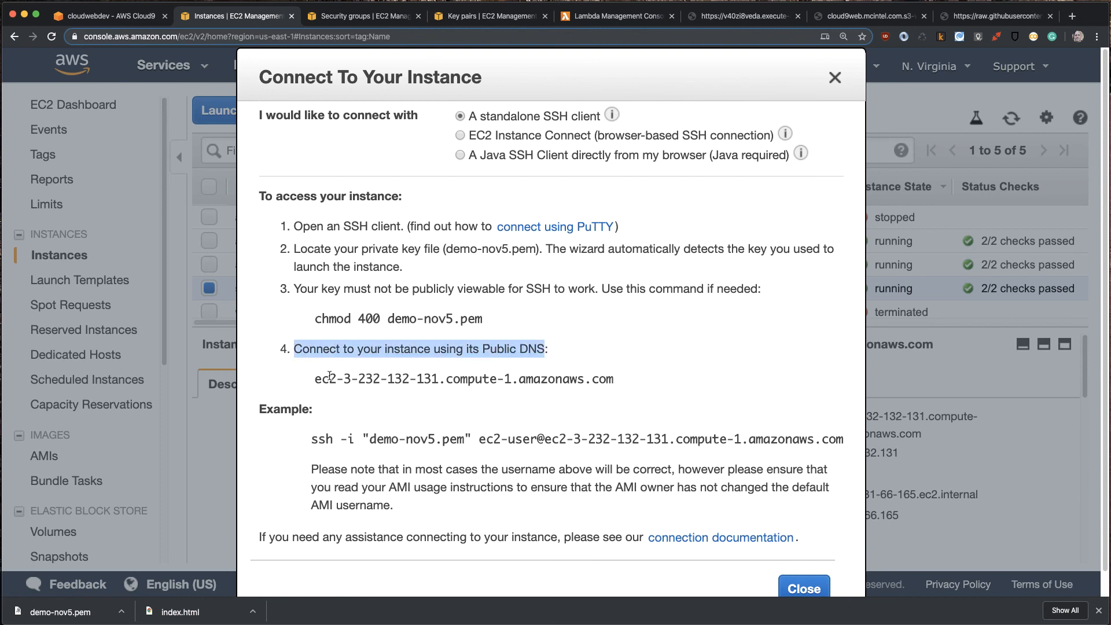
drag(319, 379, 629, 387)
key(cmd+c)
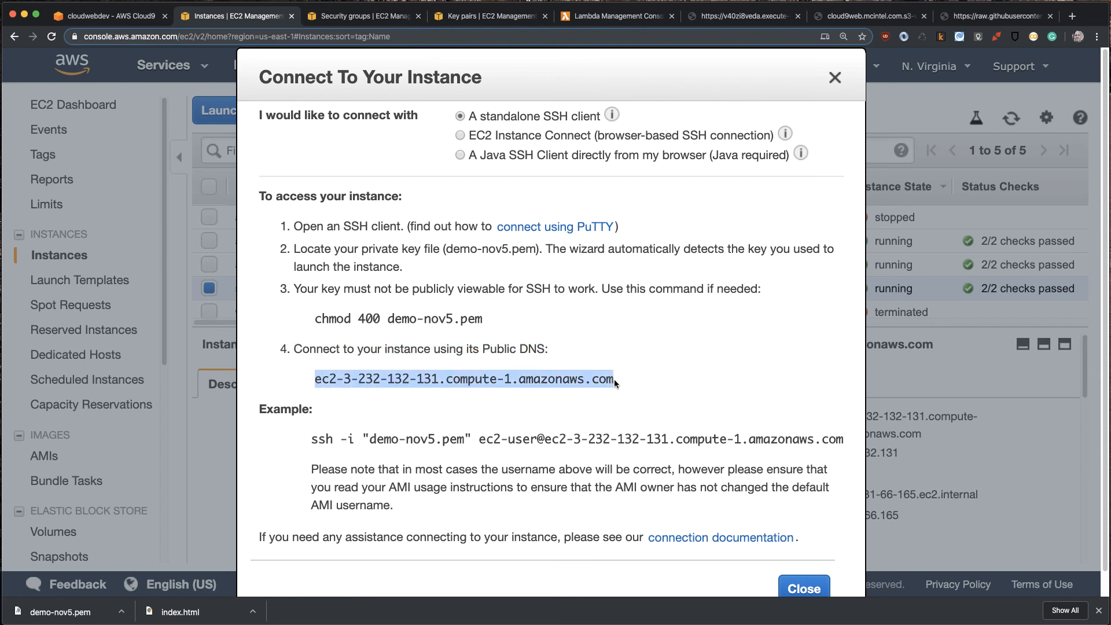
click(822, 588)
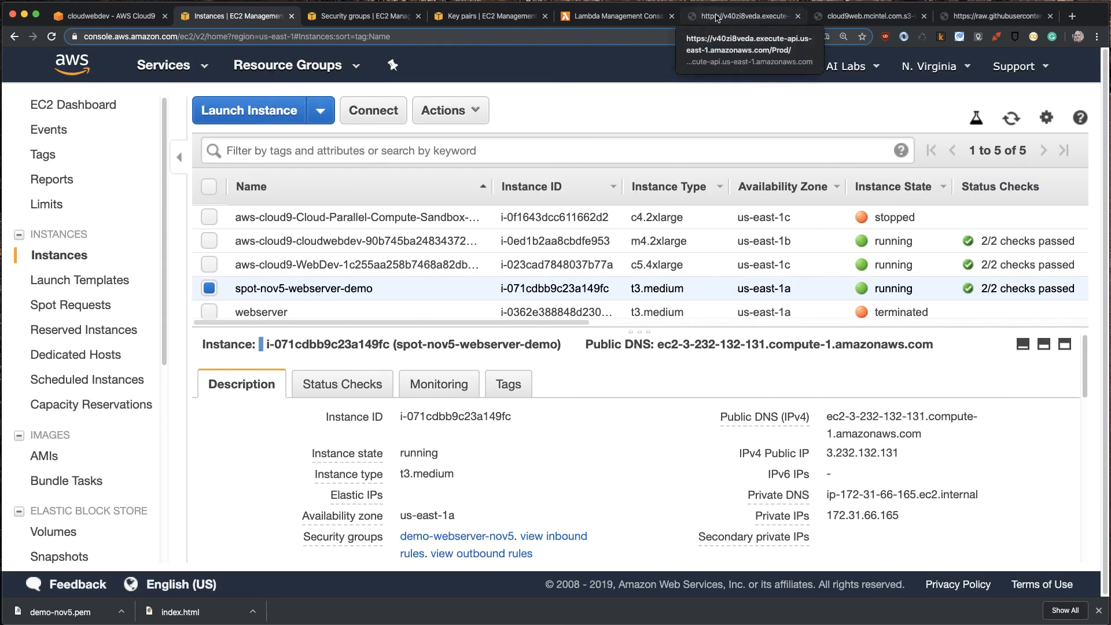
- Open the copied public DNS address in a new browser tab to check the page served by the EC2 instance
click(1071, 16)
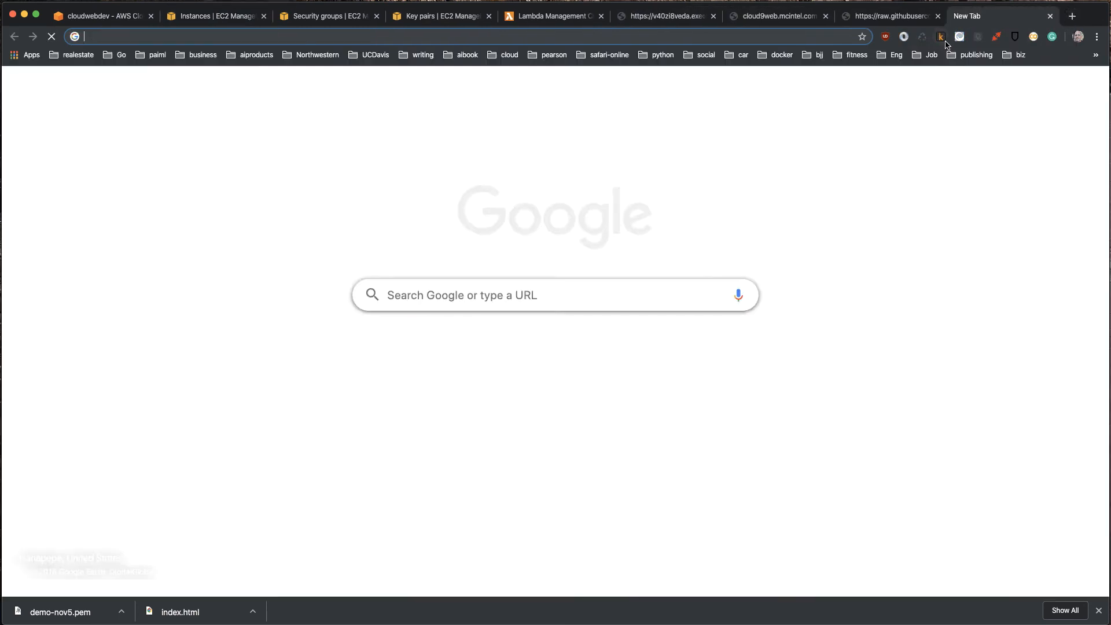
key(cmd+v)
key(Return)
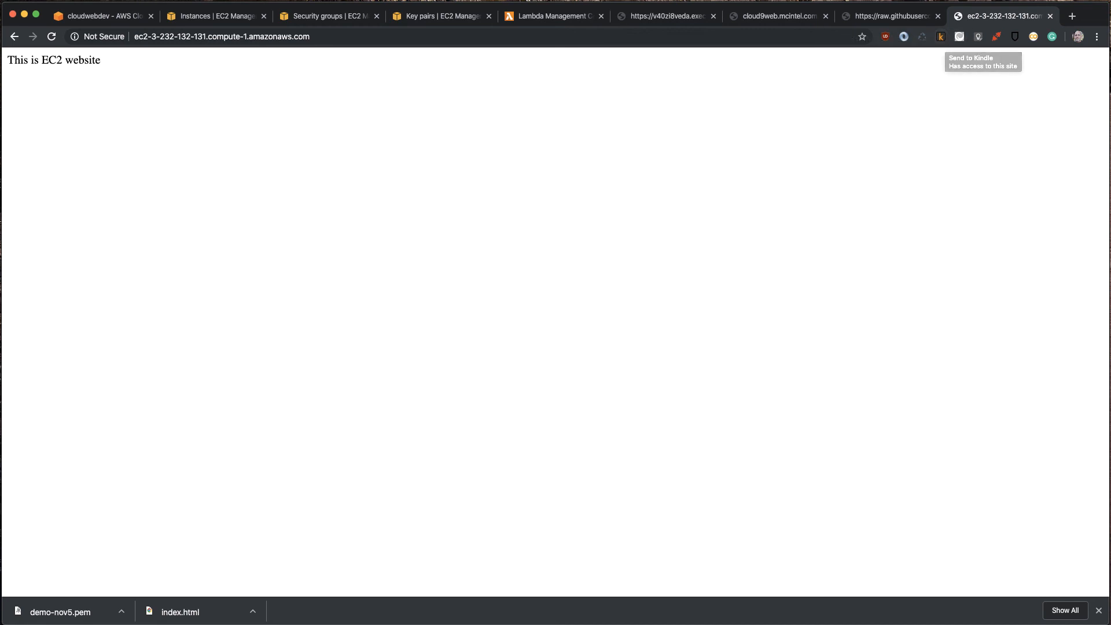
key(super+Tab)
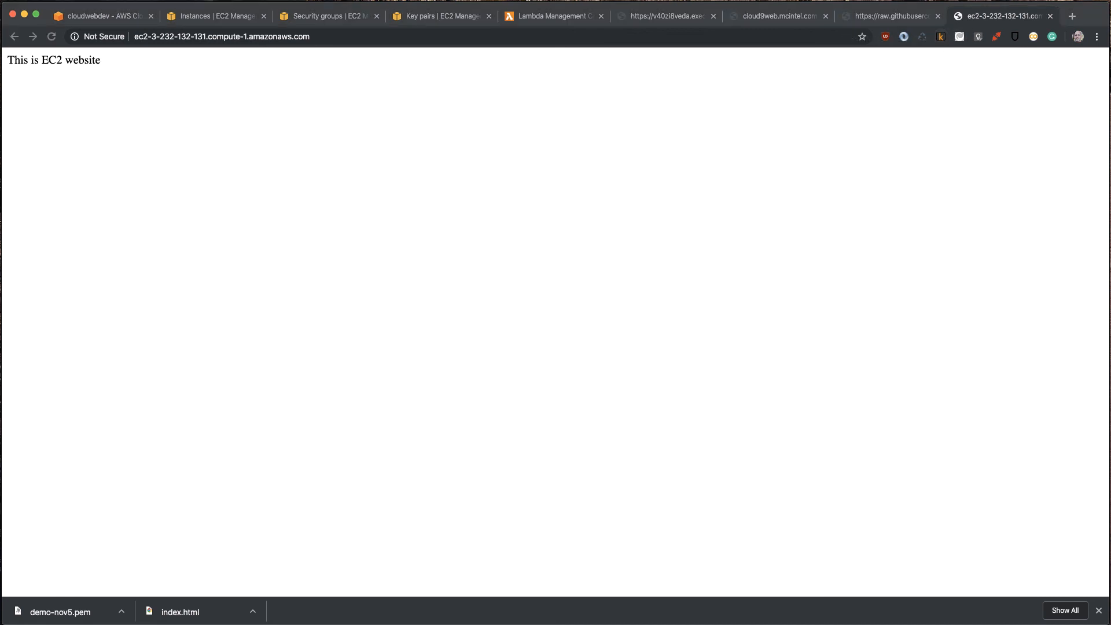